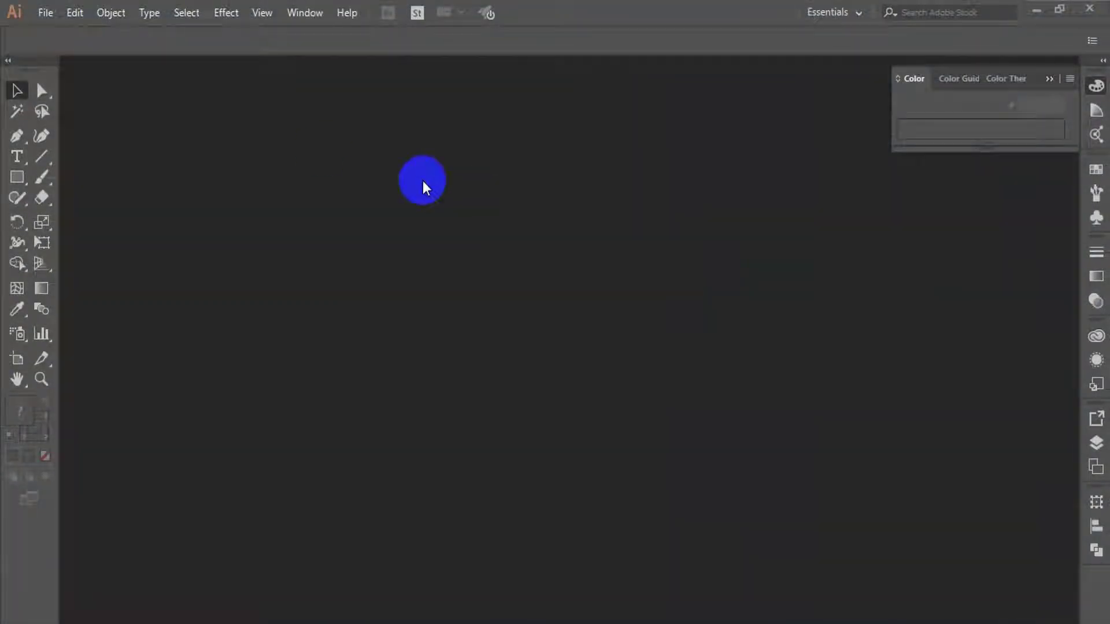
# Create a new 600 x 600 px document named "Chocolate text effect"
pyautogui.click(44, 12)
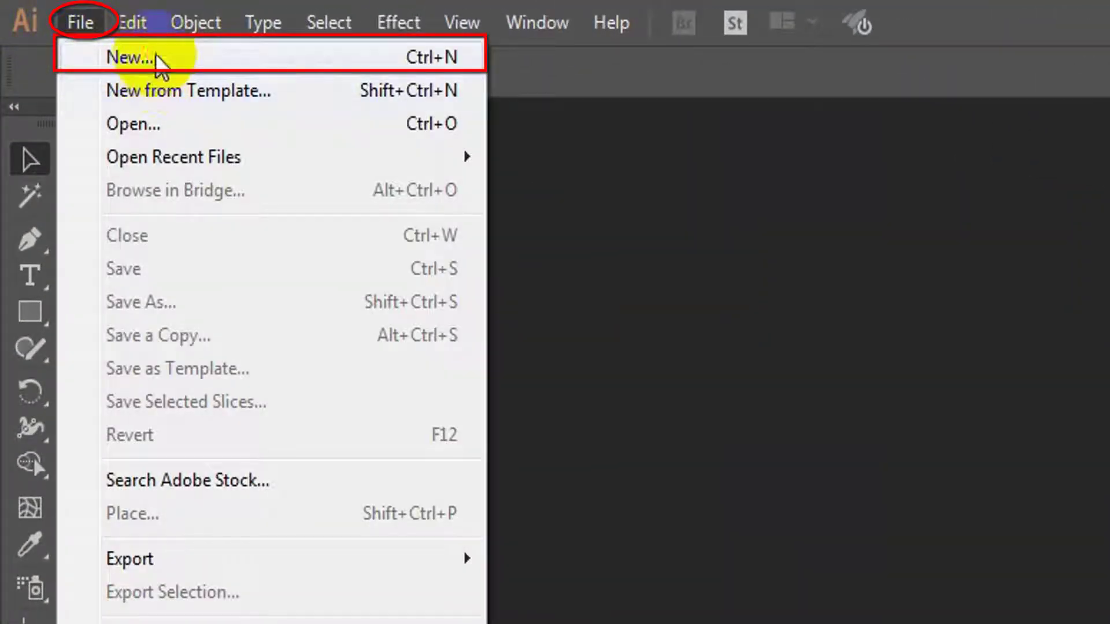
pyautogui.click(156, 57)
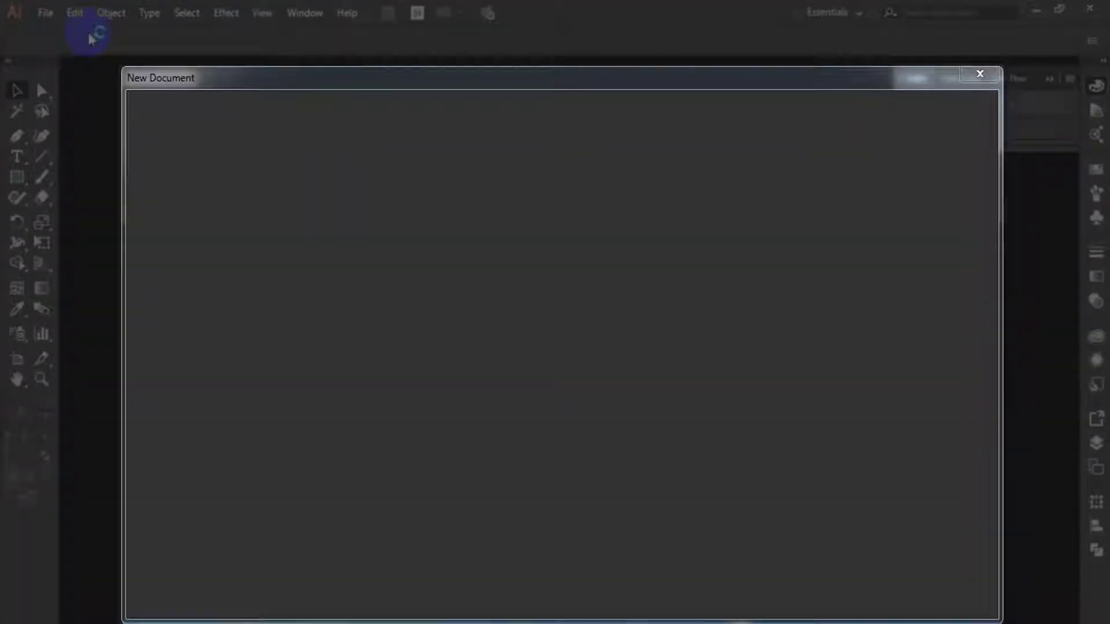
pyautogui.doubleClick(772, 239)
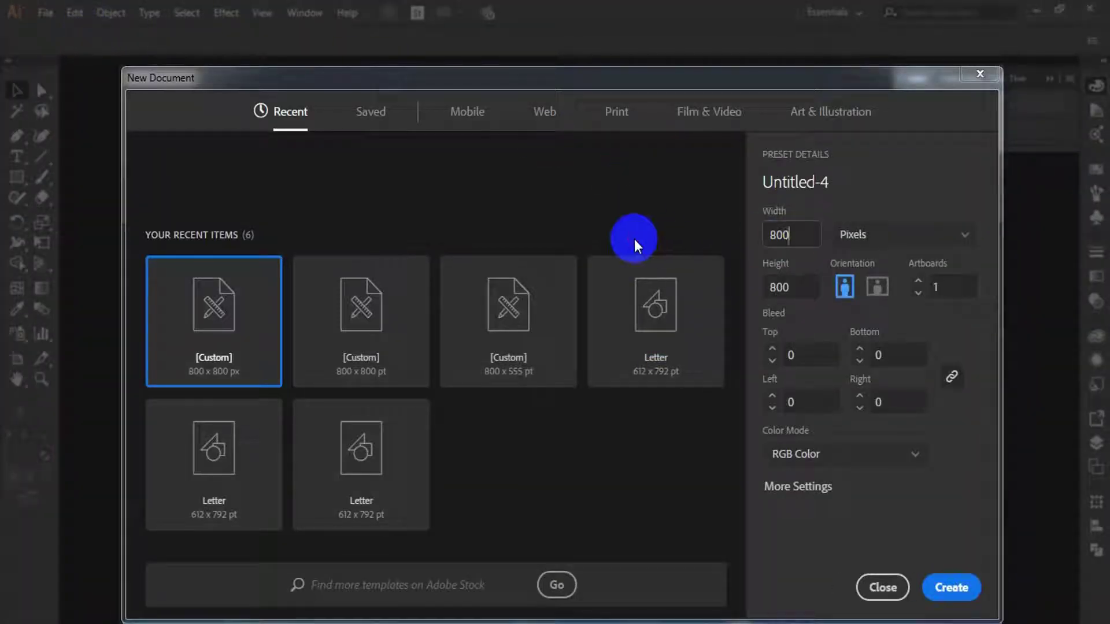
pyautogui.write('600')
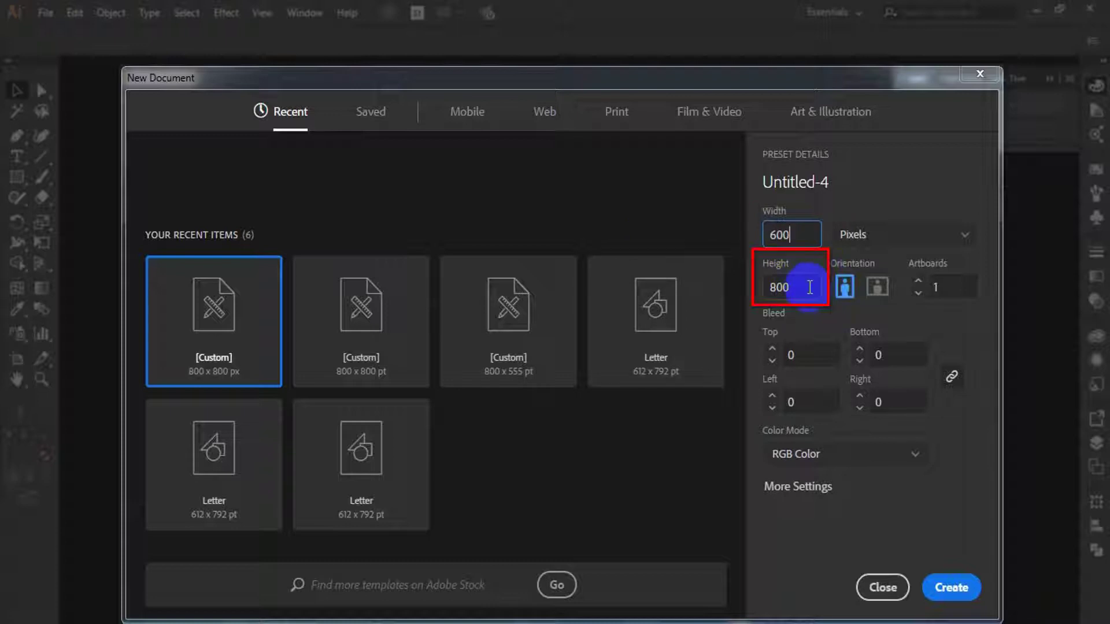
pyautogui.doubleClick(807, 286)
pyautogui.write('600')
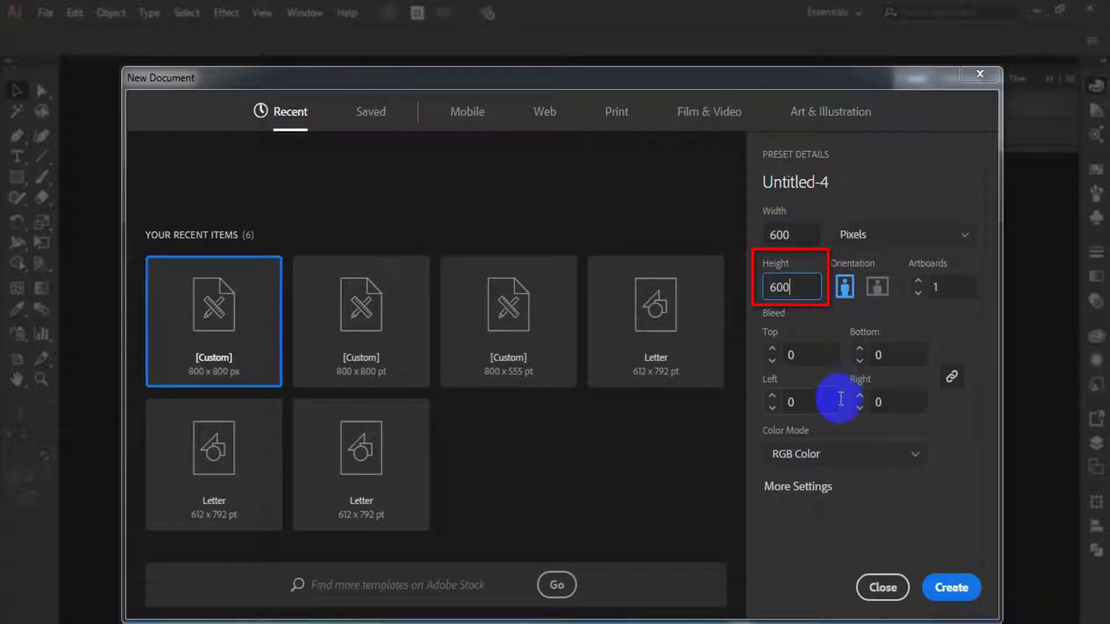
pyautogui.click(956, 594)
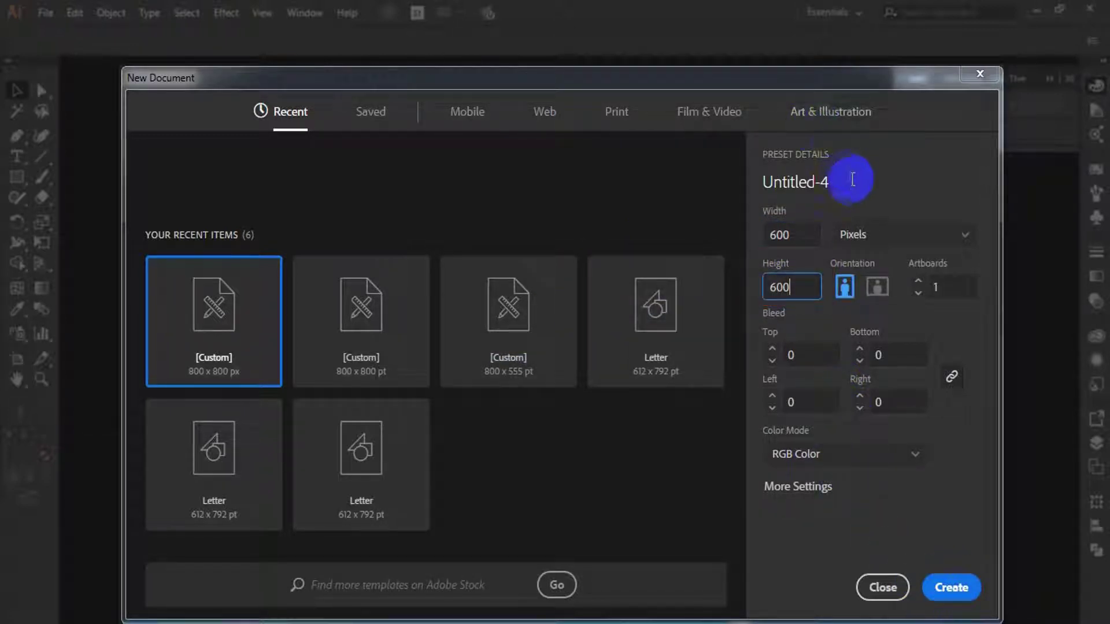
pyautogui.doubleClick(849, 179)
pyautogui.write('Chocolate')
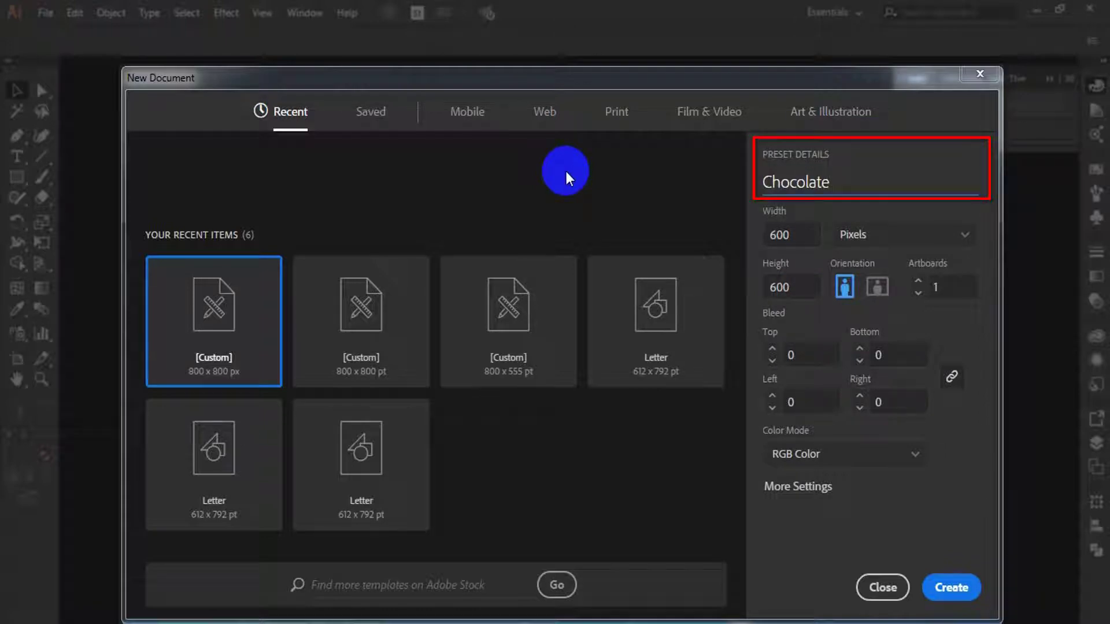
pyautogui.write(' text effect')
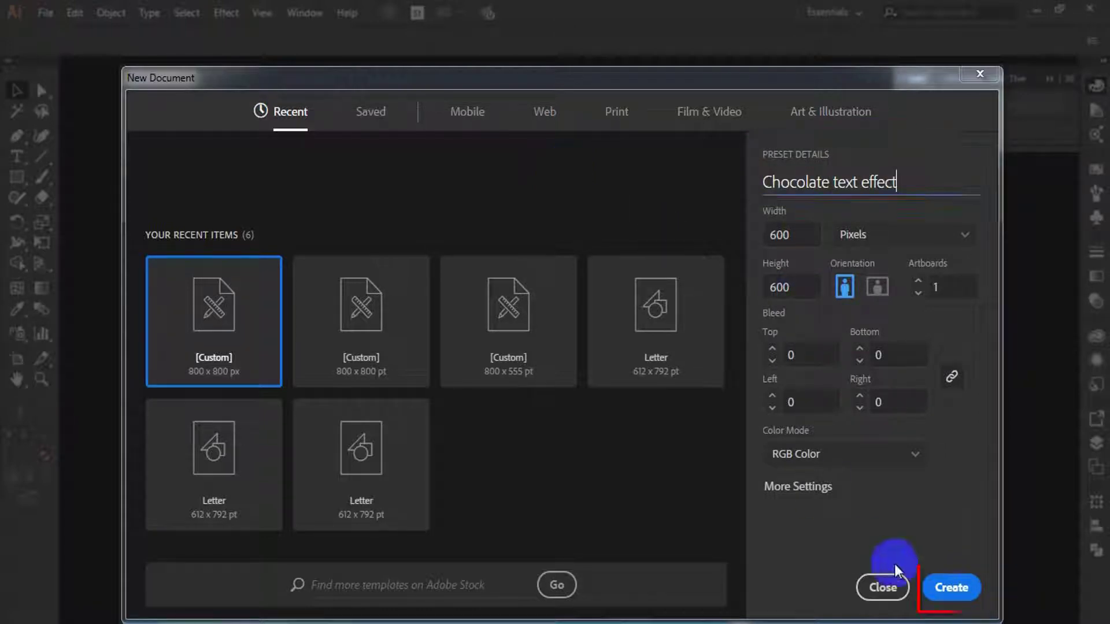
pyautogui.click(943, 590)
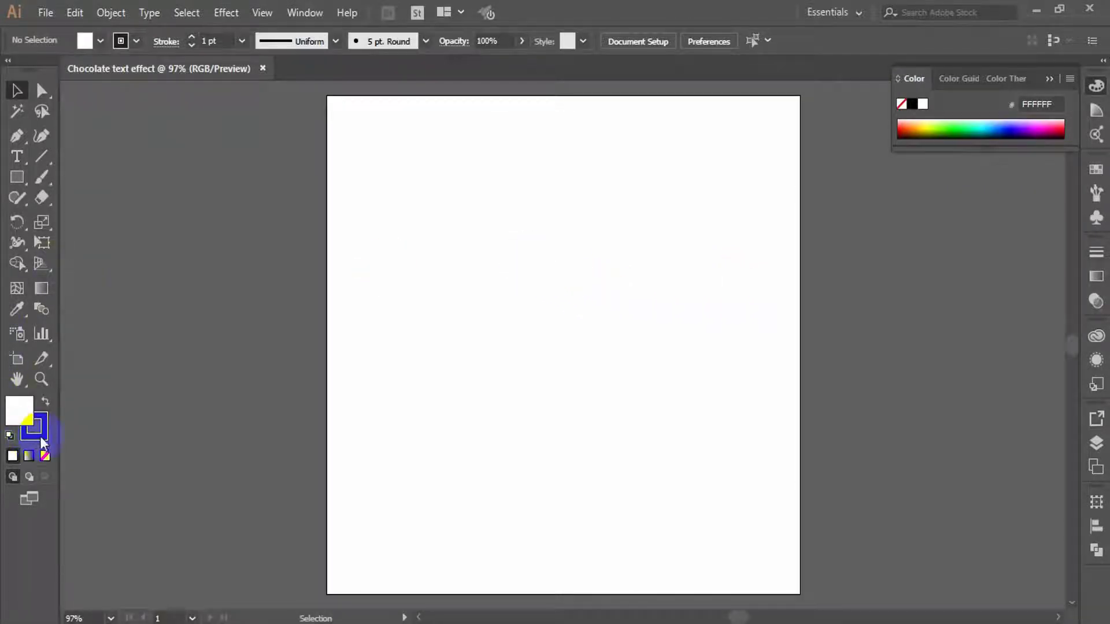
# Turn off the stroke and create a 16 x 16 px square on the artboard, left of its centre
pyautogui.click(45, 455)
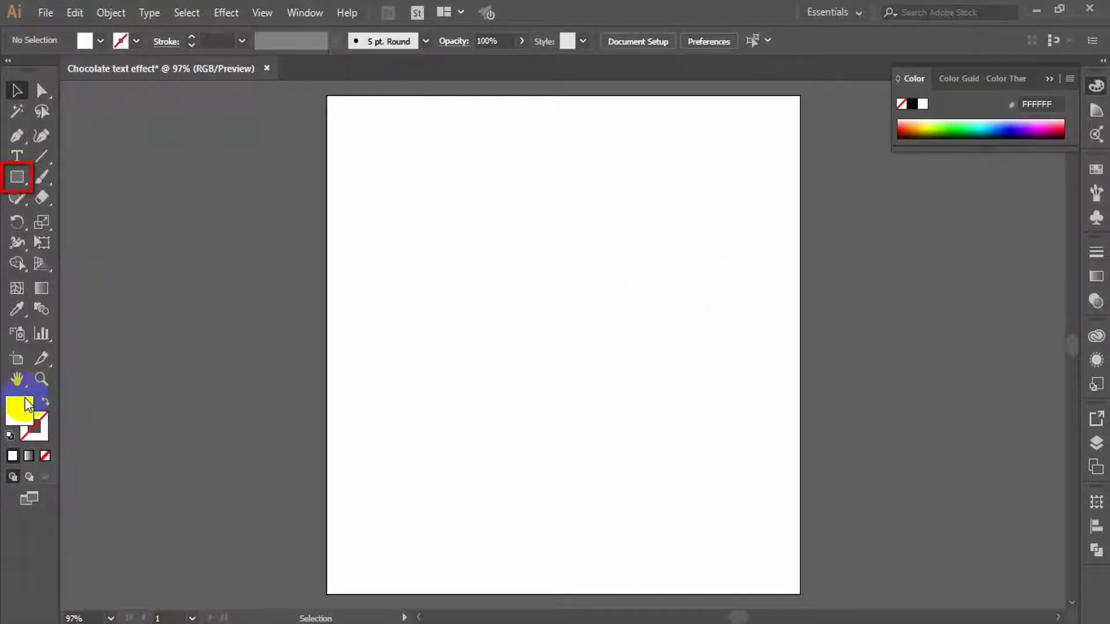
pyautogui.click(17, 177)
pyautogui.click(422, 324)
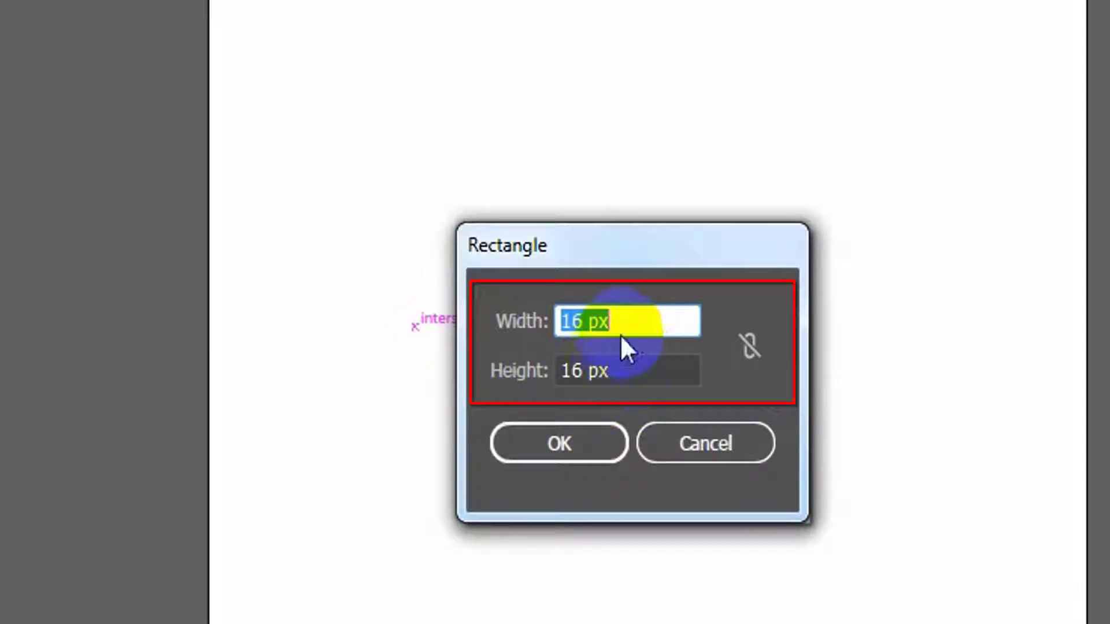
pyautogui.click(636, 315)
pyautogui.click(644, 370)
pyautogui.click(596, 431)
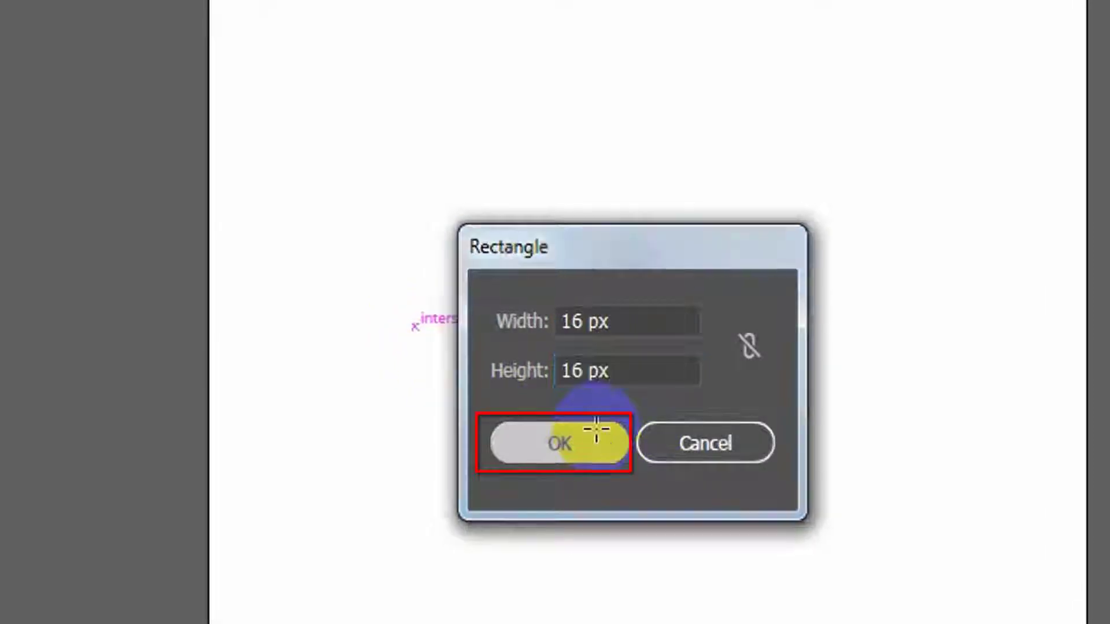
# Fill the square with brown, RGB 111, 58, 16
pyautogui.click(17, 90)
pyautogui.doubleClick(19, 410)
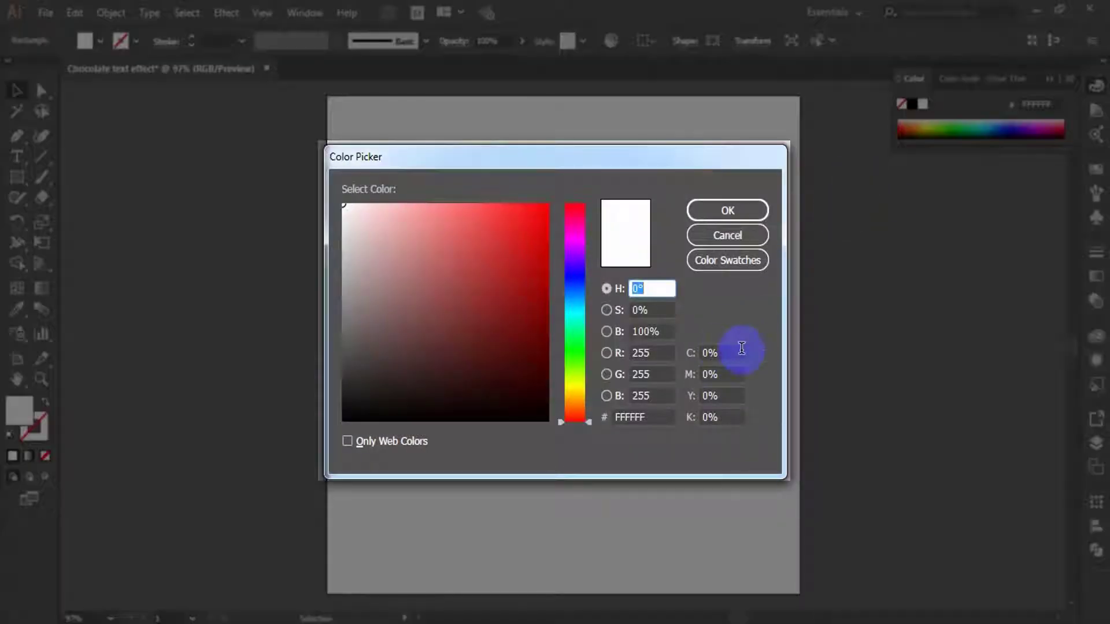
pyautogui.click(671, 349)
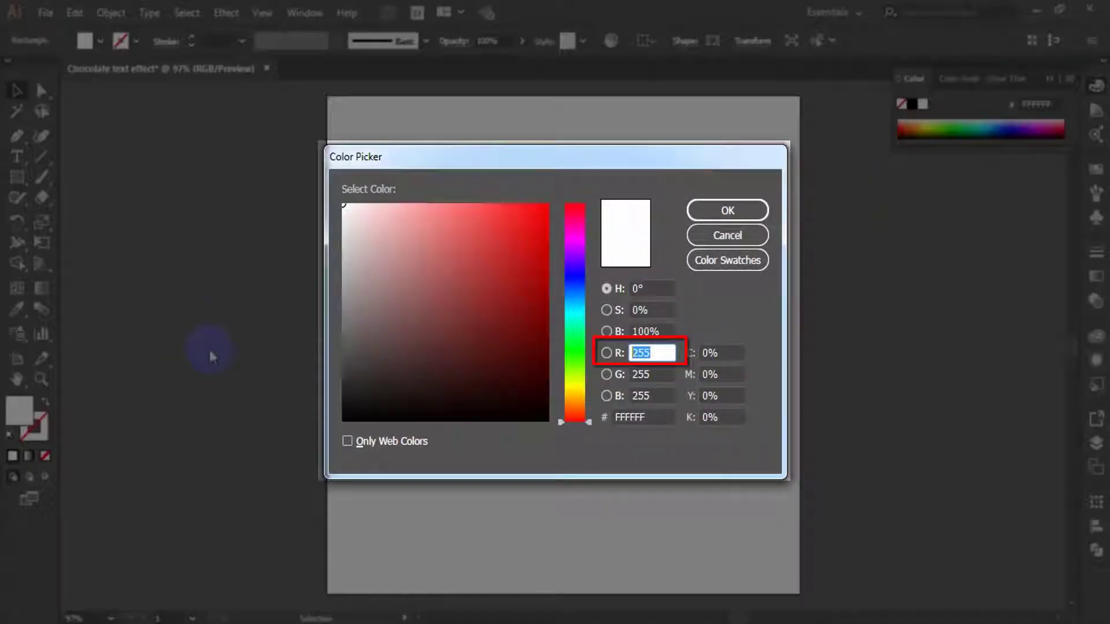
pyautogui.write('111')
pyautogui.press('Tab')
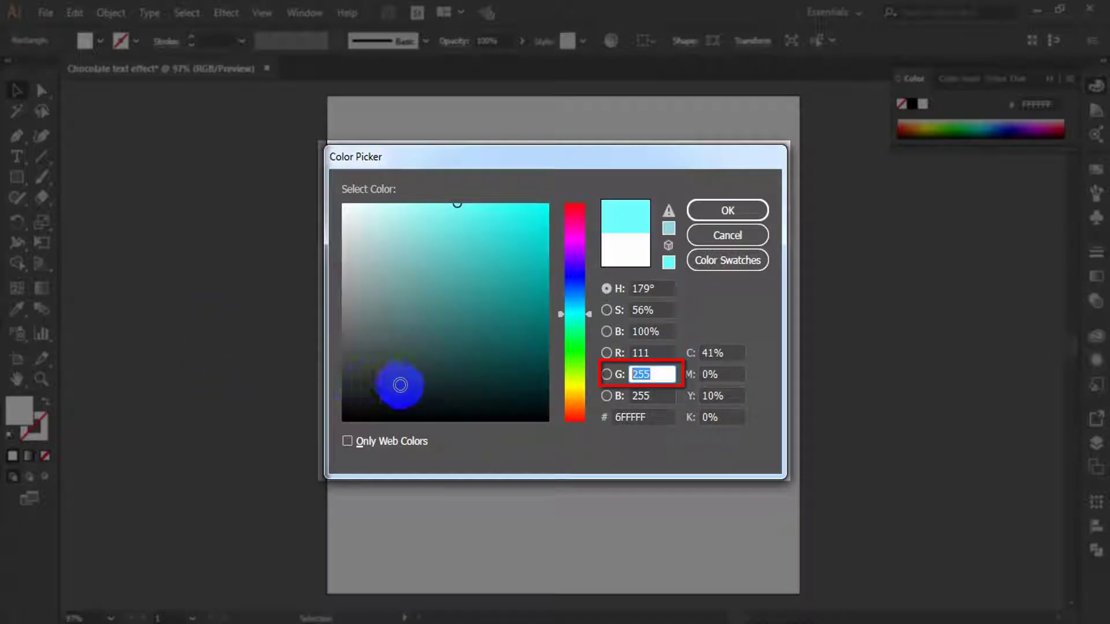
pyautogui.write('58')
pyautogui.press('Tab')
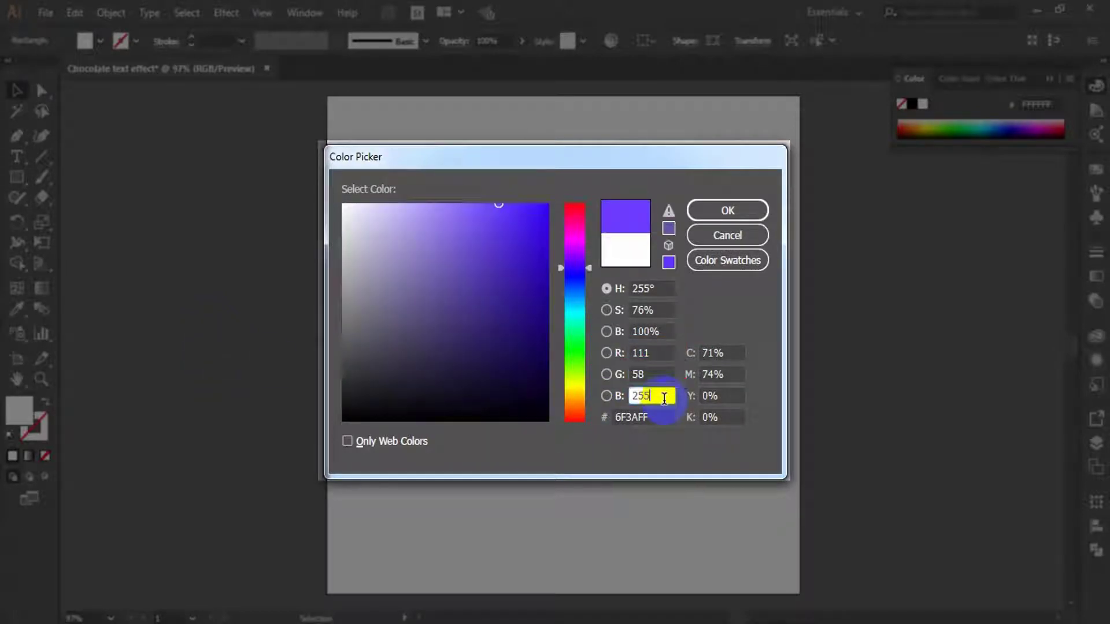
pyautogui.write('16')
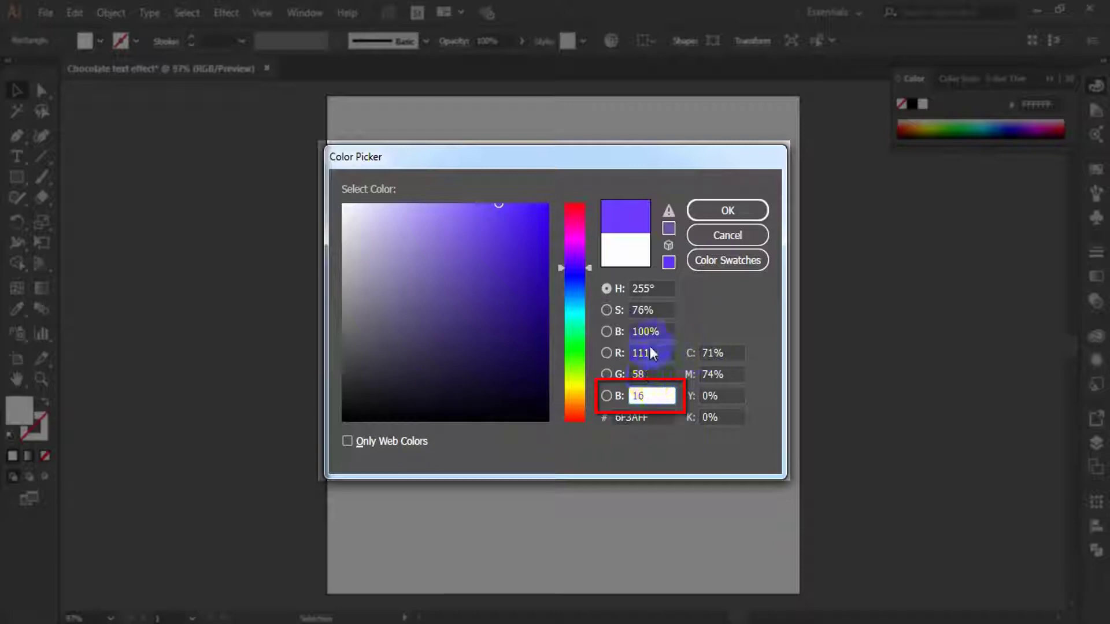
pyautogui.click(649, 347)
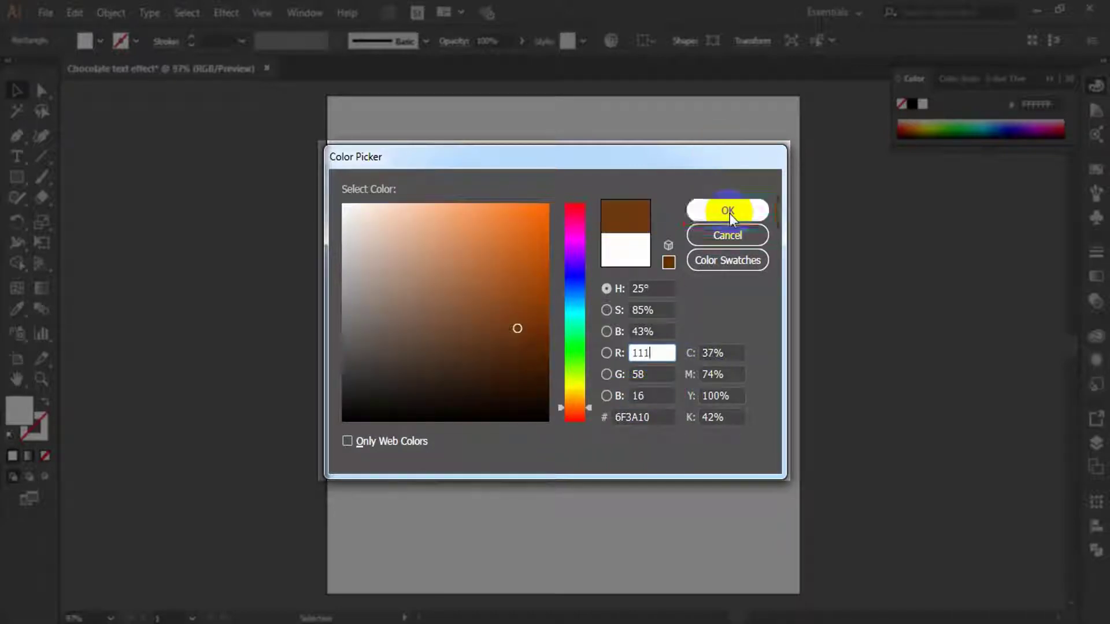
pyautogui.click(729, 212)
pyautogui.moveTo(455, 288); pyautogui.dragTo(454, 286)
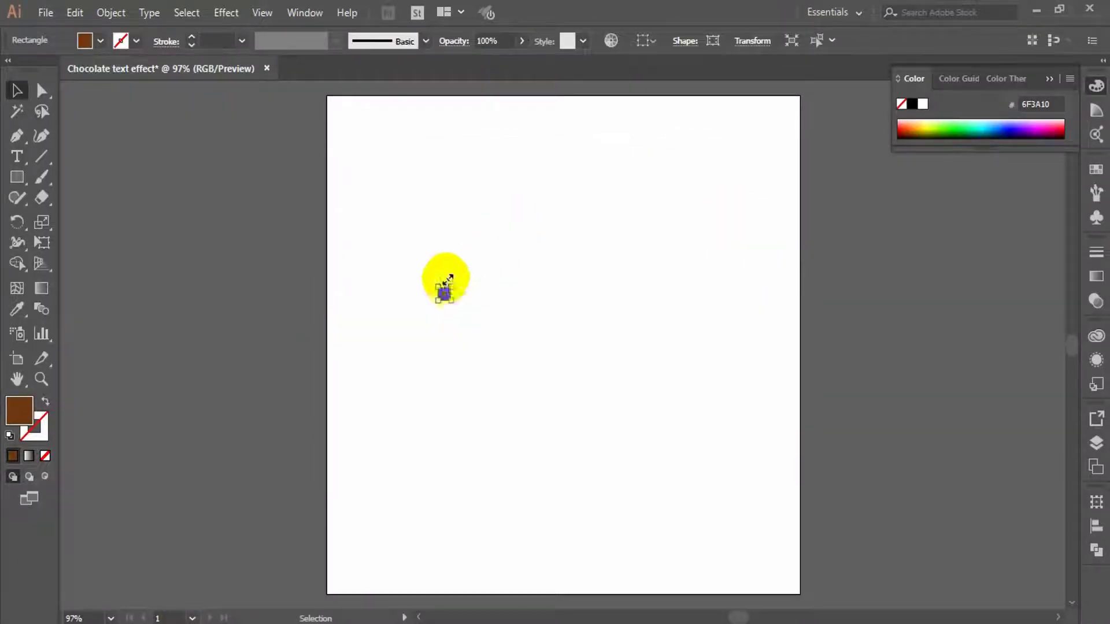
# Apply a Transform effect to the square with a 16 px vertical move, 7 copies and the preview enabled
pyautogui.click(230, 10)
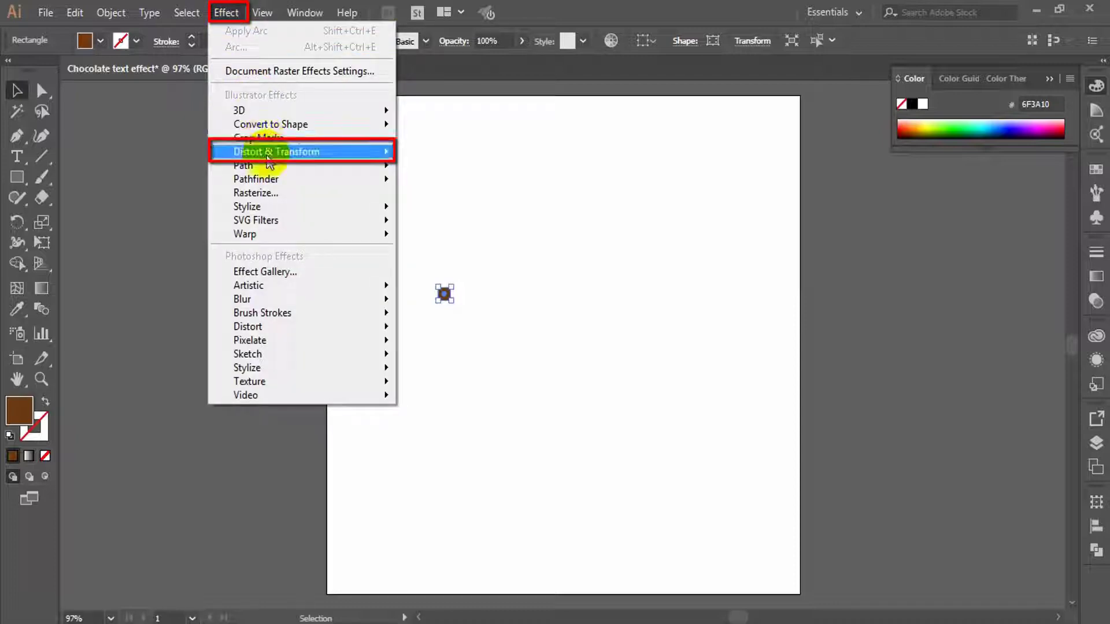
pyautogui.moveTo(269, 161)
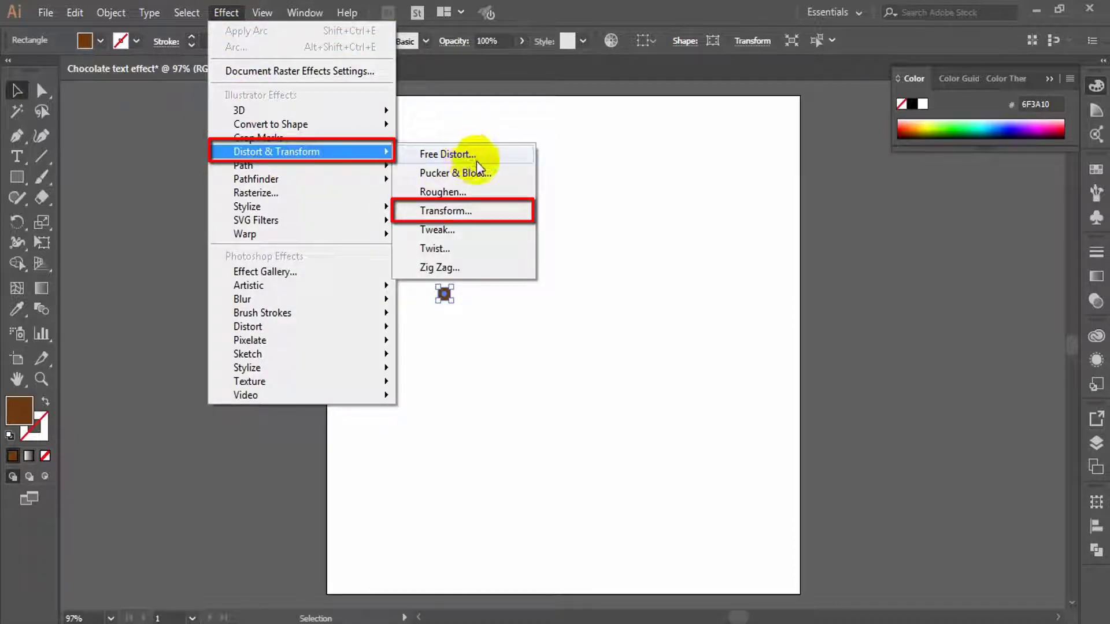
pyautogui.click(466, 212)
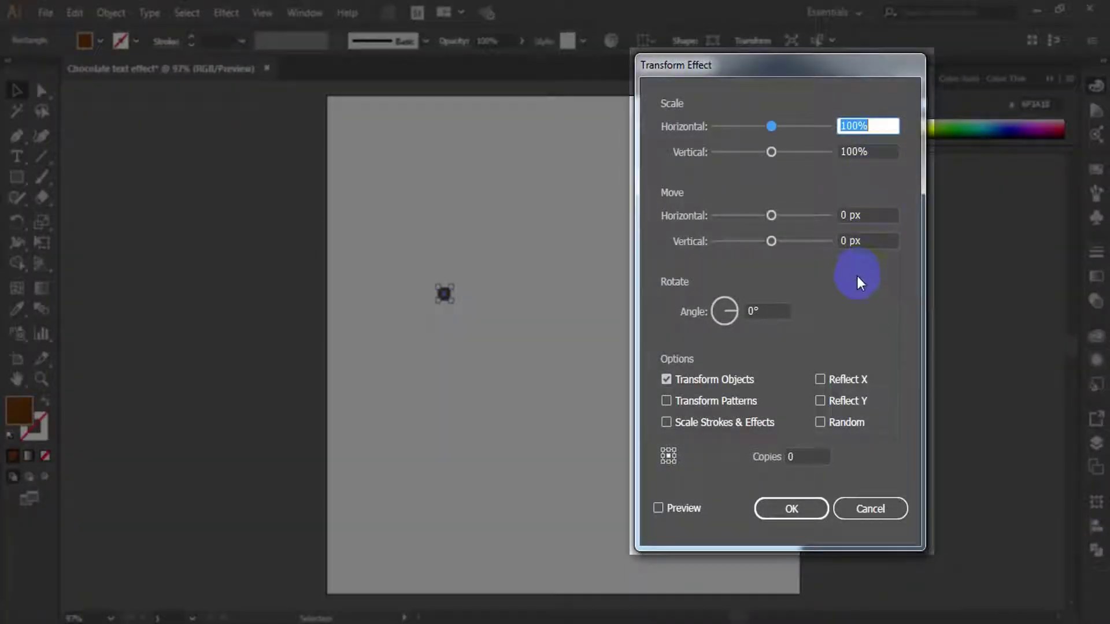
pyautogui.click(869, 239)
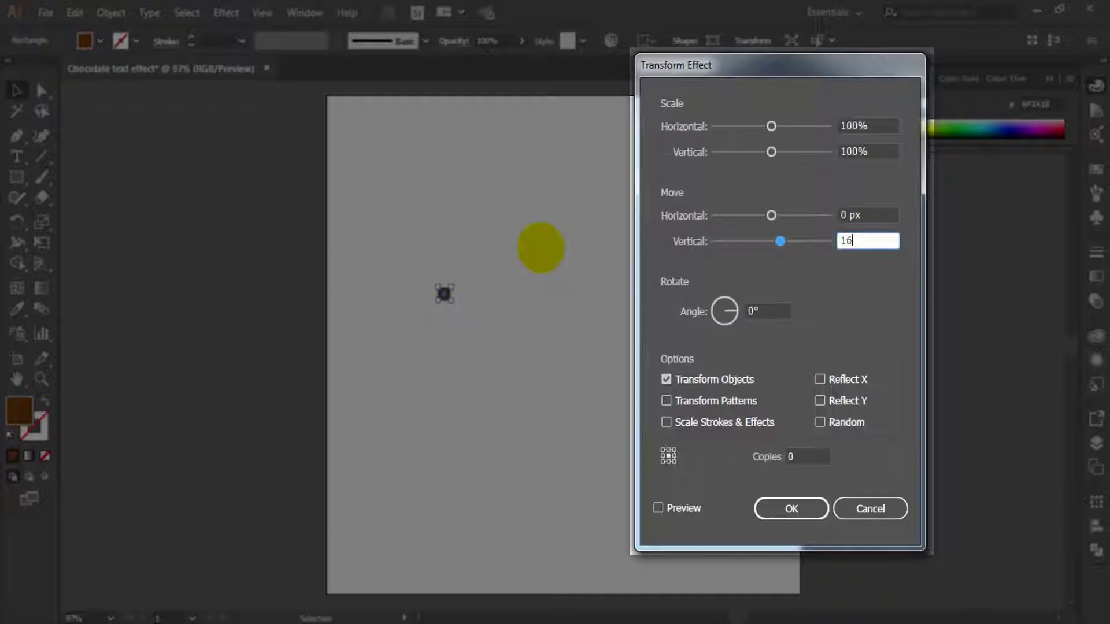
pyautogui.click(816, 454)
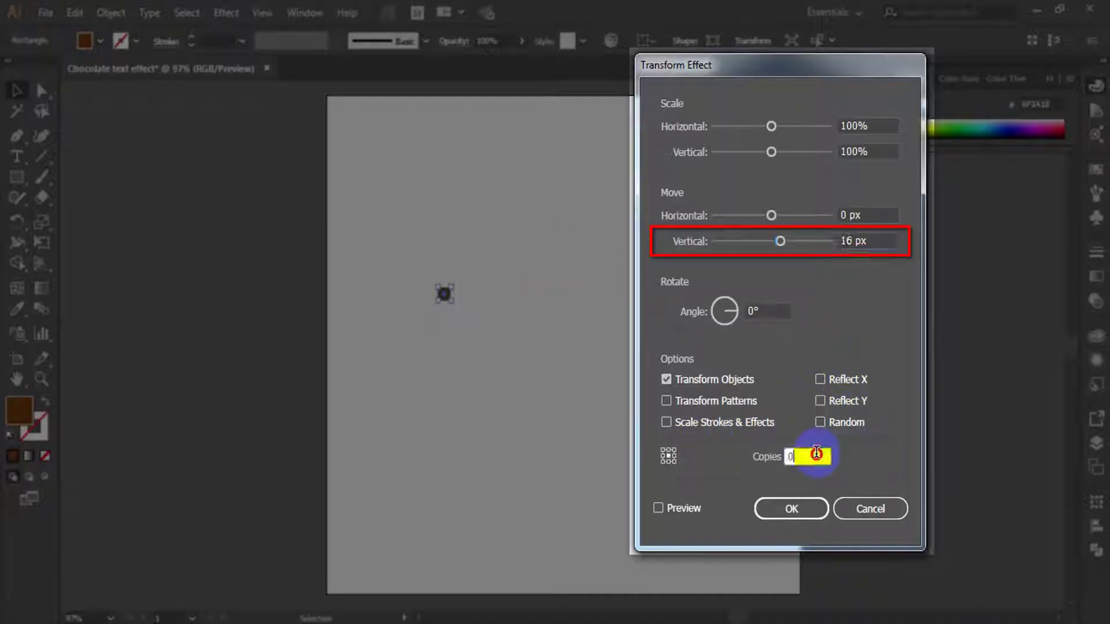
pyautogui.write('7')
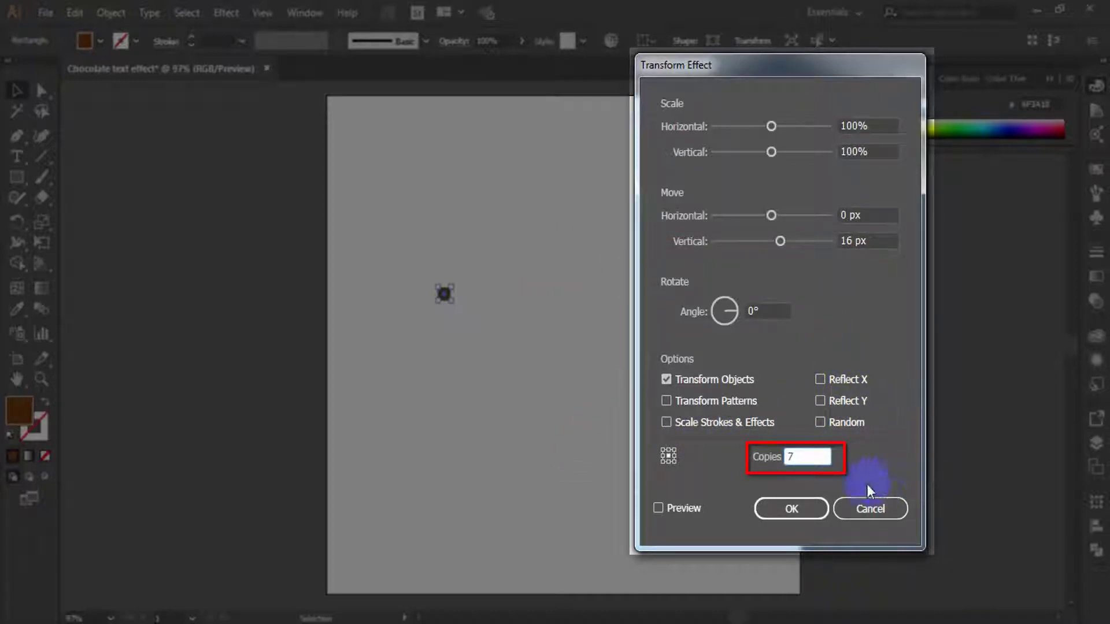
pyautogui.click(658, 509)
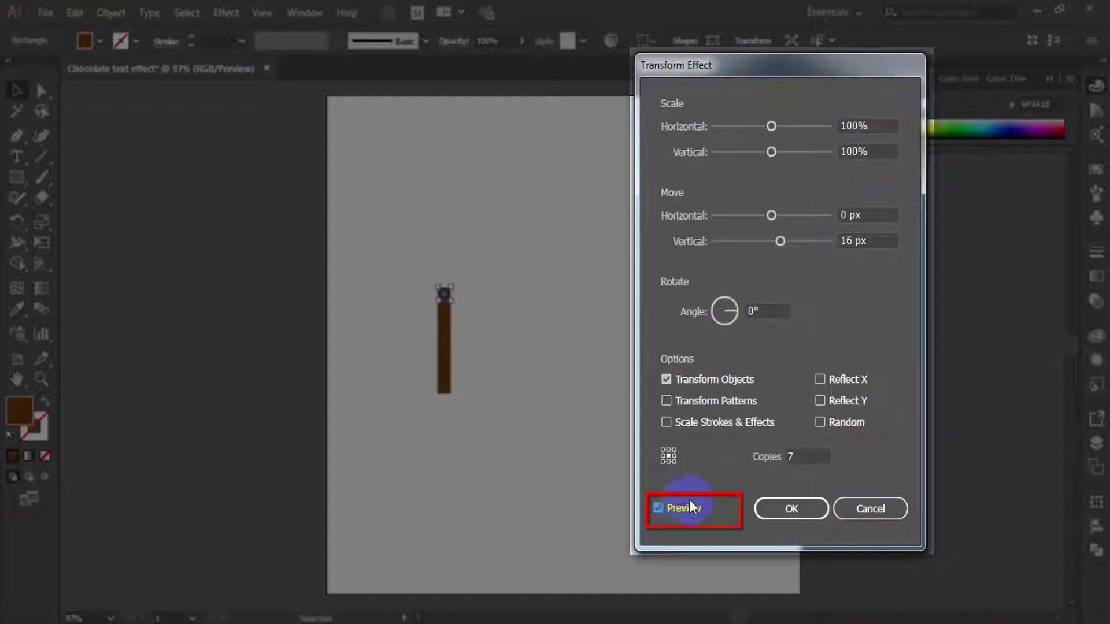
pyautogui.click(809, 506)
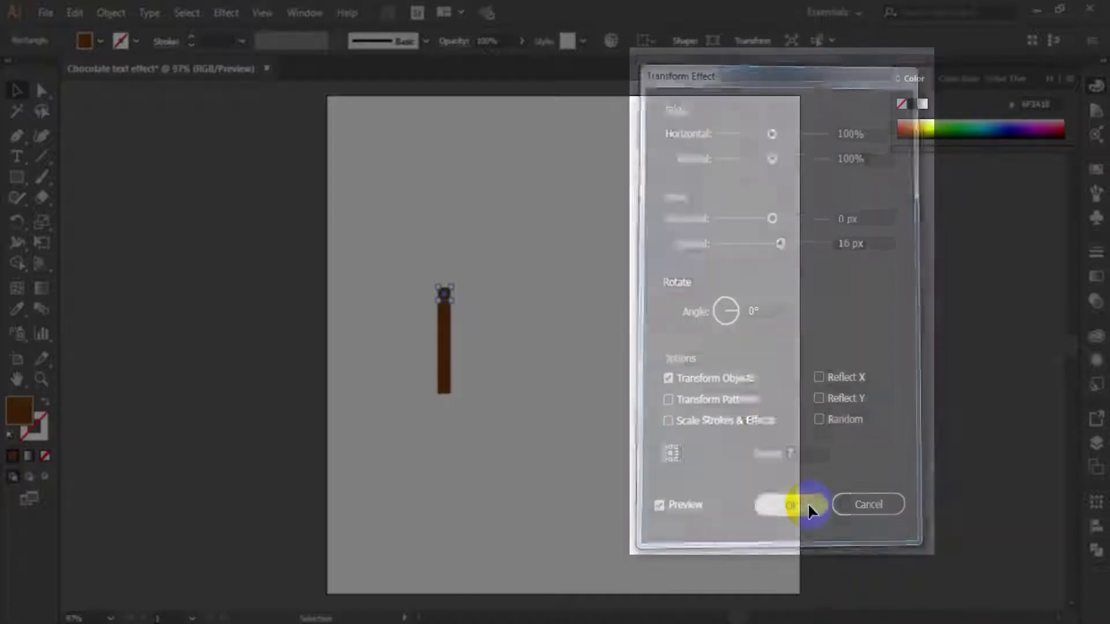
# Expand the appearance of the transformed square and ungroup the result twice into separate squares
pyautogui.click(111, 12)
pyautogui.click(212, 197)
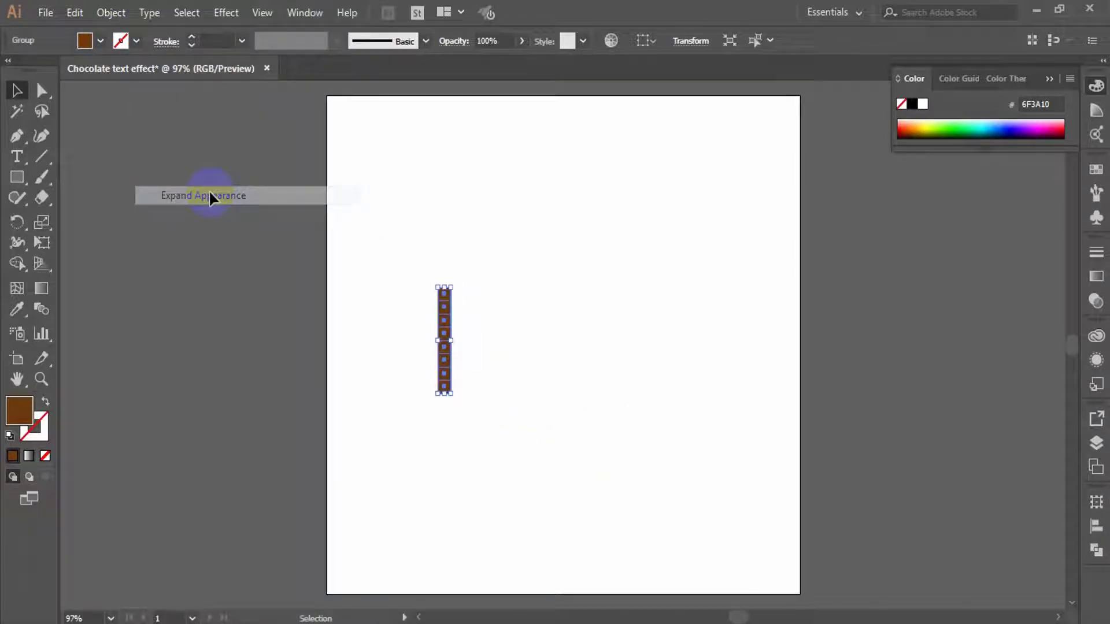
pyautogui.rightClick(441, 310)
pyautogui.click(496, 446)
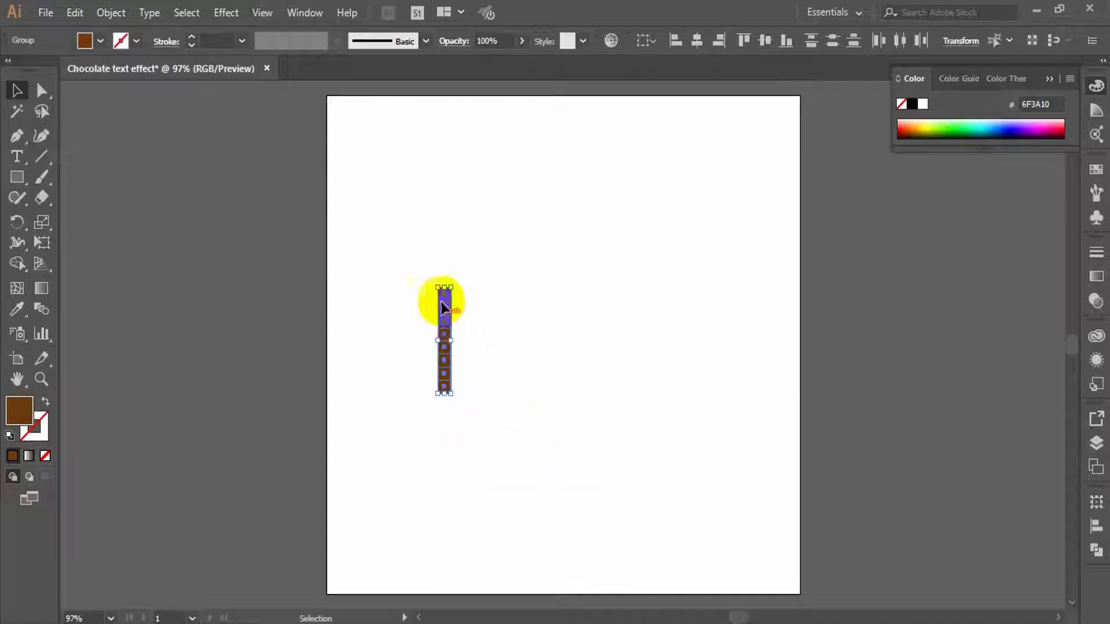
pyautogui.rightClick(441, 301)
pyautogui.click(488, 427)
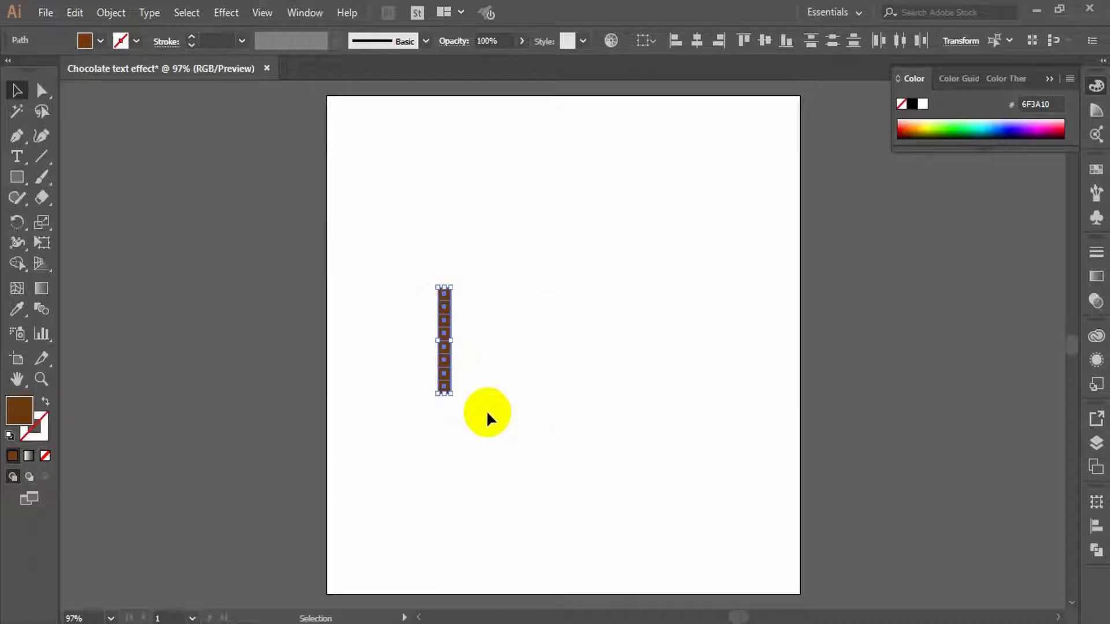
pyautogui.click(487, 410)
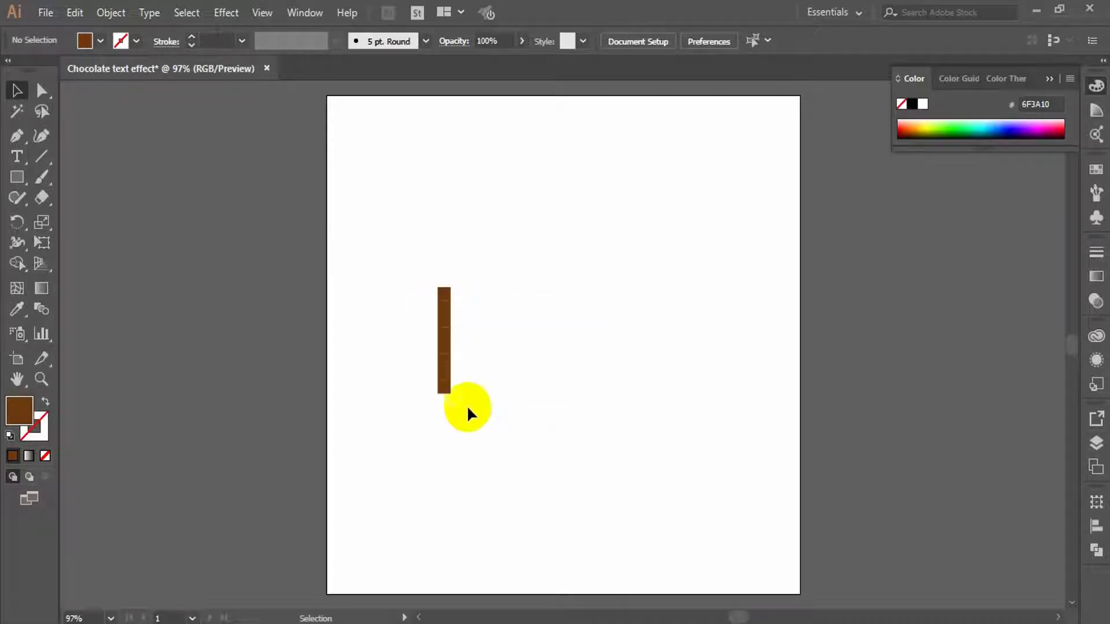
pyautogui.click(438, 379)
pyautogui.click(481, 348)
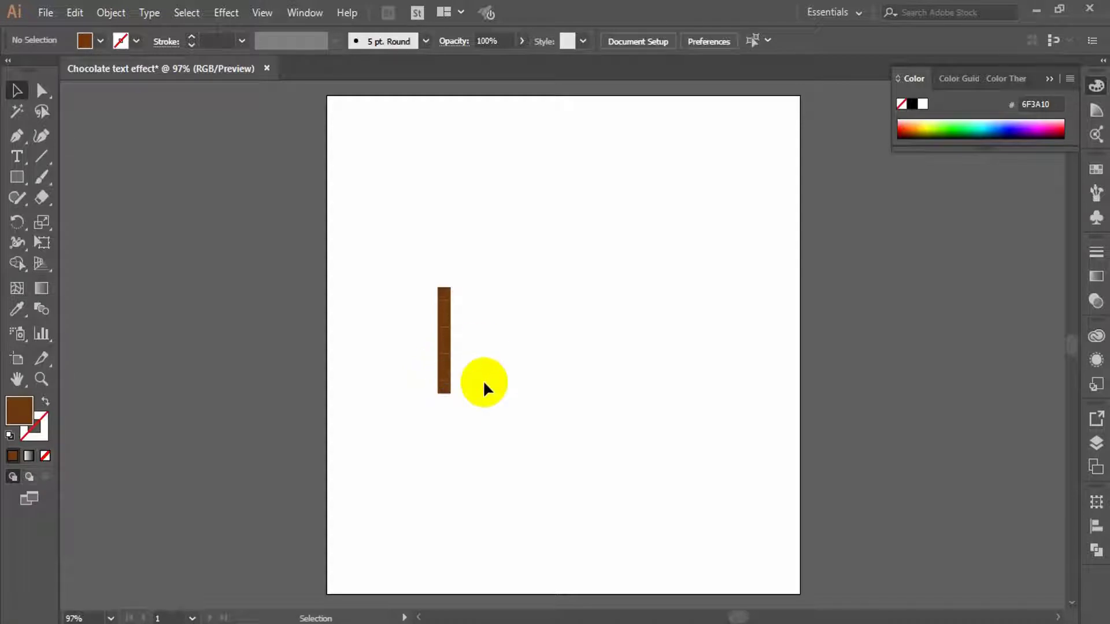
# Duplicate the column of brown squares twice, side by side, to make a bar three squares wide
pyautogui.moveTo(454, 441); pyautogui.dragTo(366, 225)
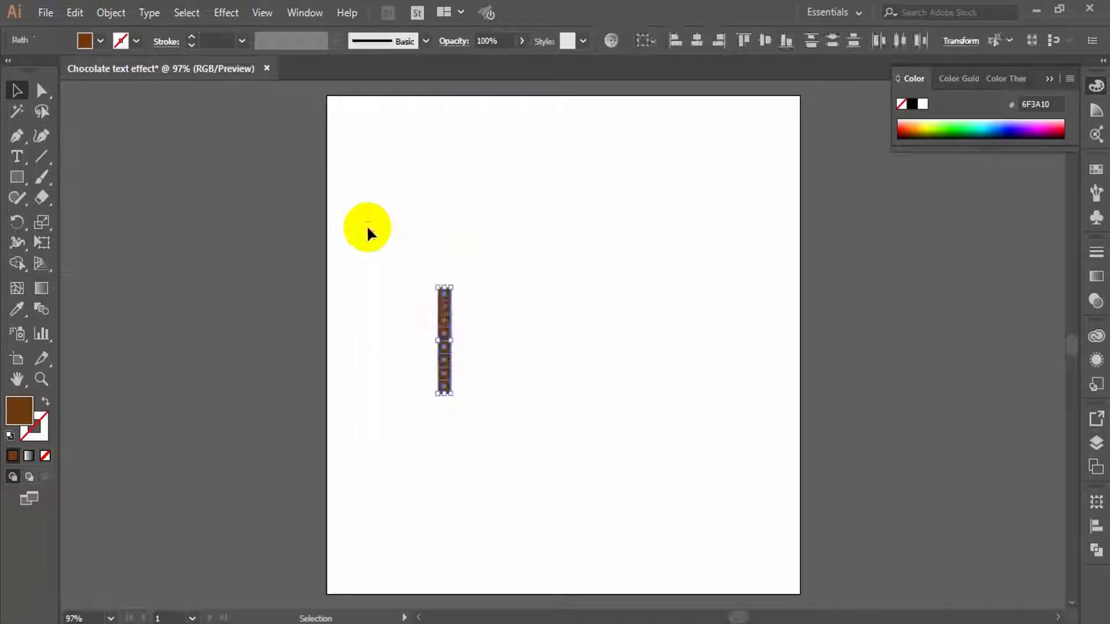
pyautogui.click(488, 386)
pyautogui.moveTo(421, 283); pyautogui.dragTo(384, 237)
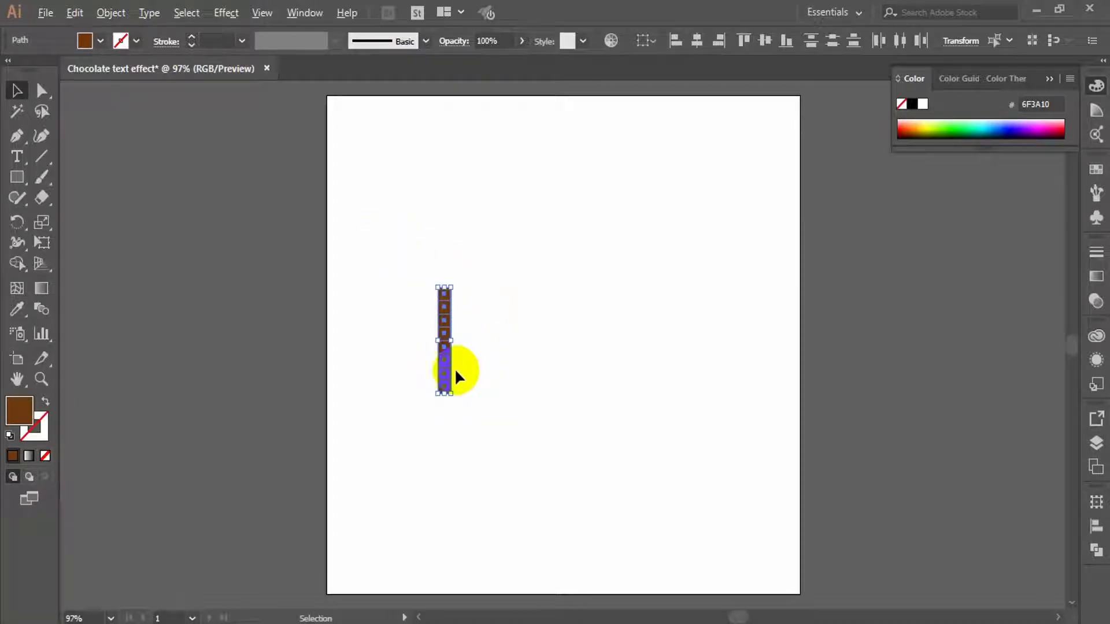
pyautogui.hotkey('alt', 'Right')
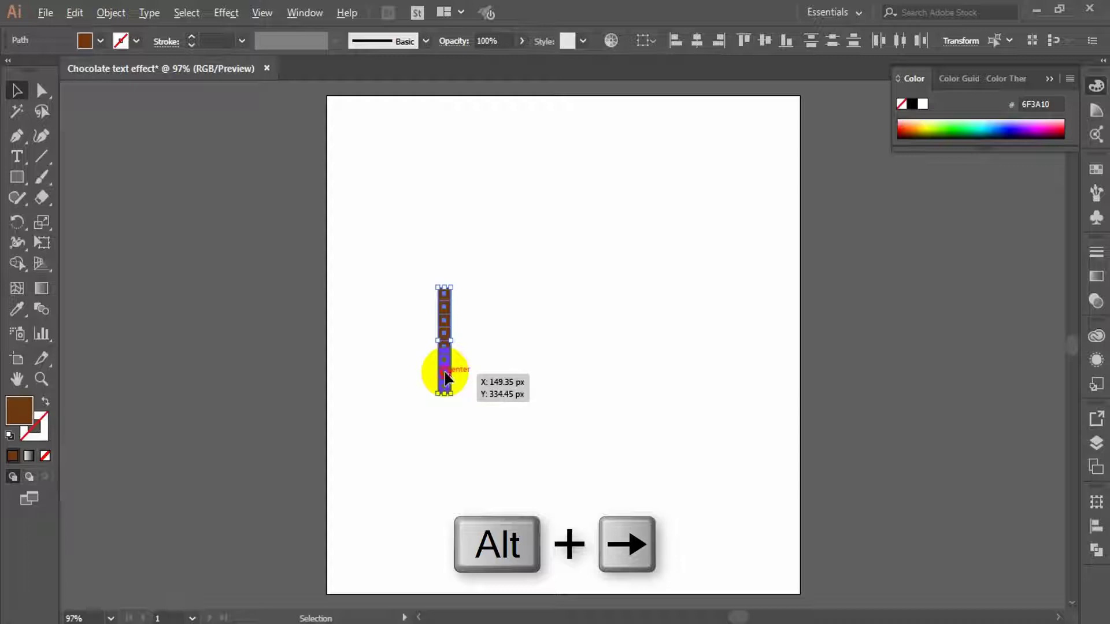
pyautogui.moveTo(450, 377); pyautogui.dragTo(457, 377)
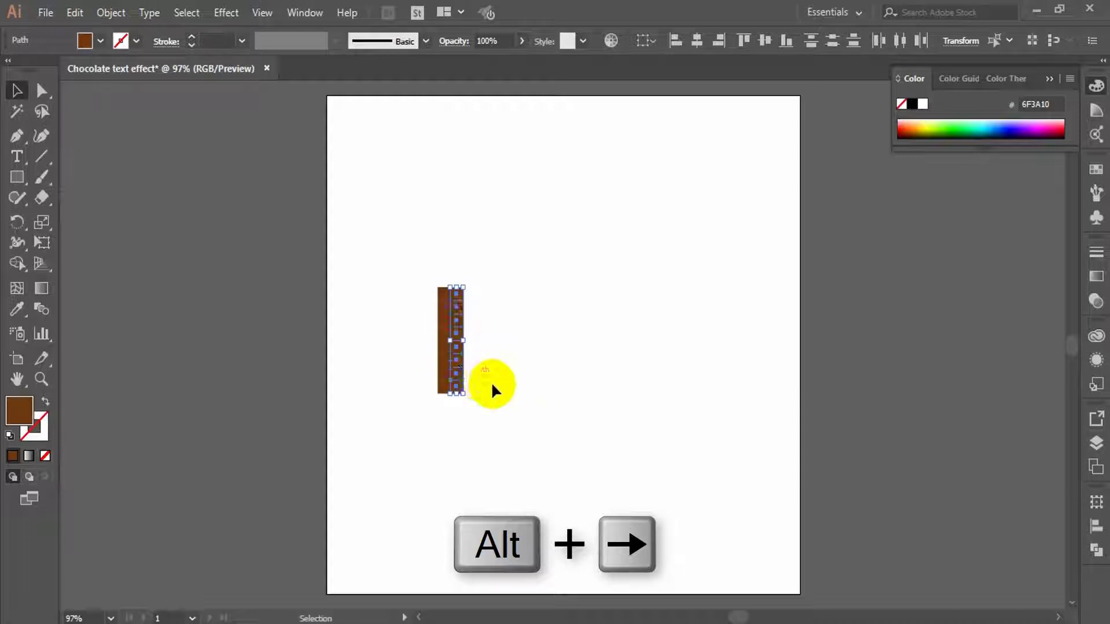
pyautogui.moveTo(457, 381); pyautogui.dragTo(485, 380)
pyautogui.click(529, 392)
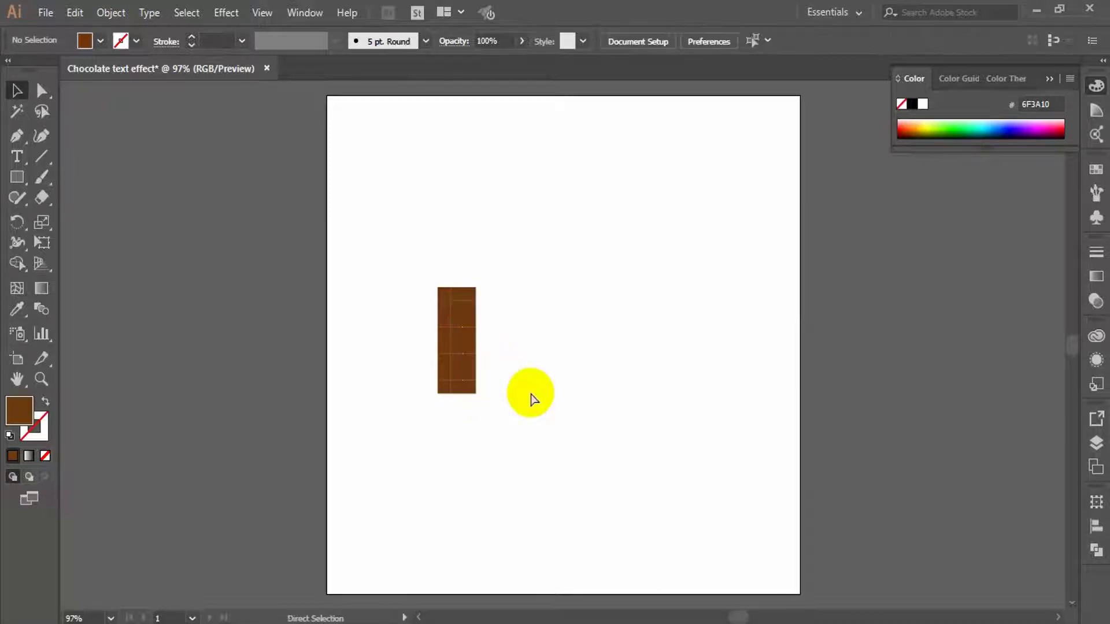
# Copy the top two and bottom two squares of the bar's last column to the right to start the arms of a C
pyautogui.hotkey('ctrl', '+')
pyautogui.hotkey('ctrl', '+')
pyautogui.hotkey('ctrl', '+')
pyautogui.hotkey('ctrl', '+')
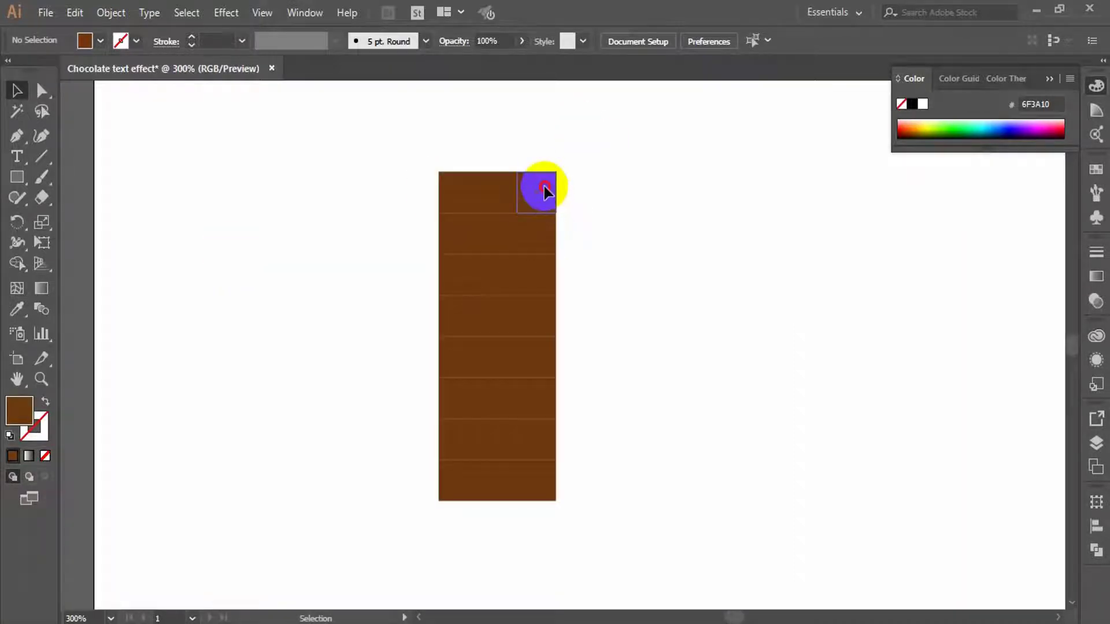
pyautogui.click(544, 186)
pyautogui.keyDown('shift'); pyautogui.click(541, 236); pyautogui.keyUp('shift')
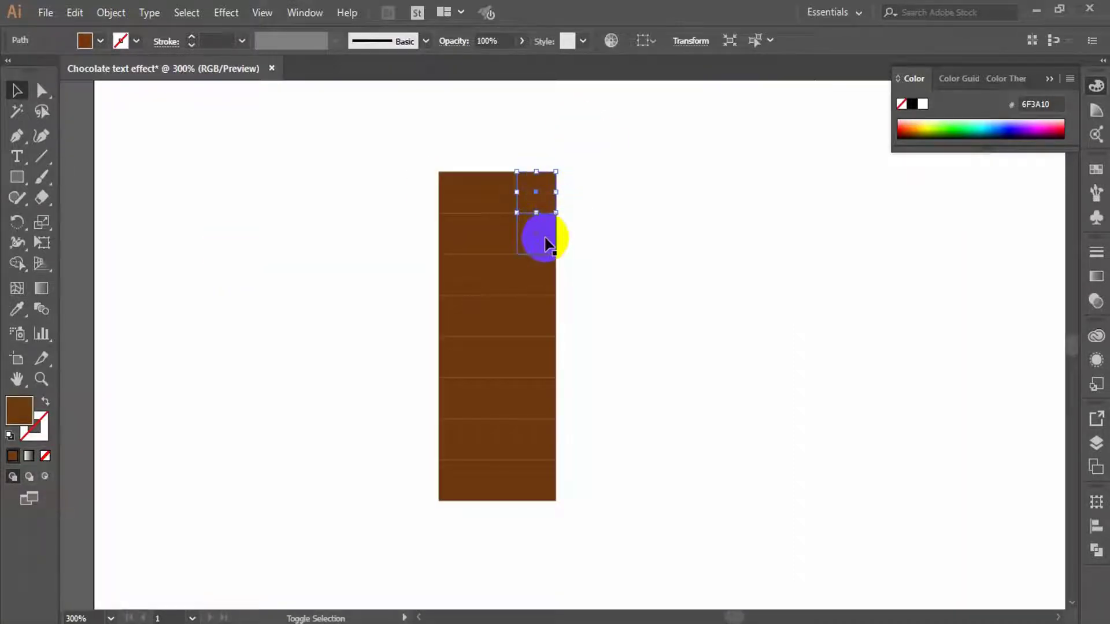
pyautogui.keyDown('shift'); pyautogui.click(534, 448); pyautogui.keyUp('shift')
pyautogui.keyDown('shift'); pyautogui.click(537, 466); pyautogui.keyUp('shift')
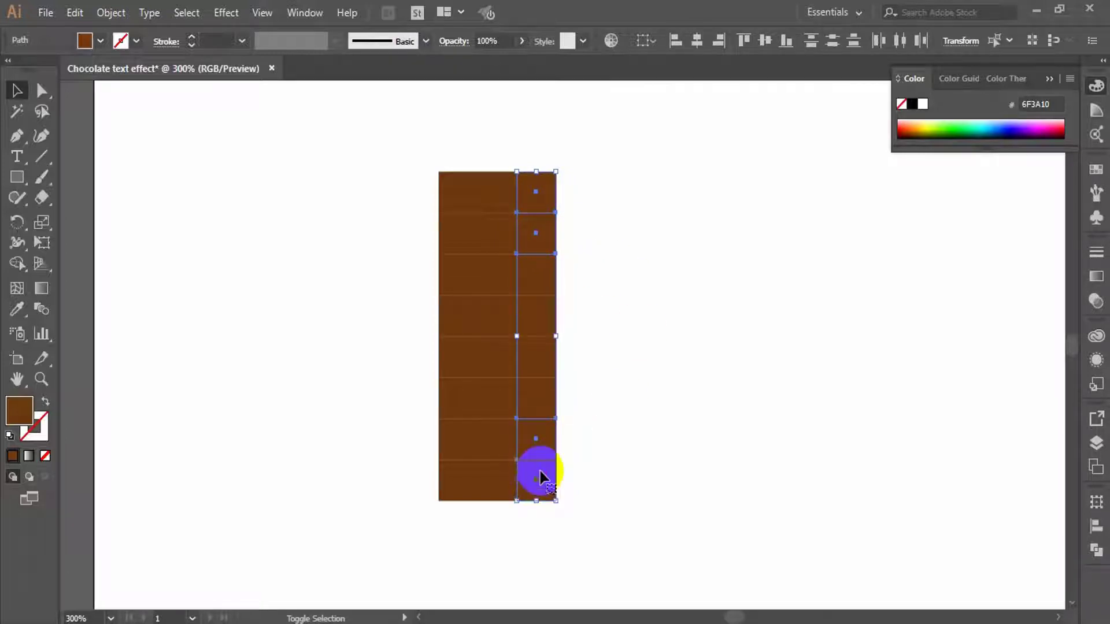
pyautogui.moveTo(532, 460); pyautogui.dragTo(658, 477)
pyautogui.click(690, 448)
# Copy the end pair of squares on the C's lower arm one square further right
pyautogui.click(613, 444)
pyautogui.click(647, 456)
pyautogui.click(610, 439)
pyautogui.keyDown('shift'); pyautogui.click(618, 480); pyautogui.keyUp('shift')
pyautogui.click(742, 455)
# Lengthen the upper and lower arms of the C by one more pair of squares each
pyautogui.press('z')
pyautogui.keyDown('alt'); pyautogui.click(608, 392); pyautogui.keyUp('alt')
pyautogui.keyDown('alt'); pyautogui.click(591, 375); pyautogui.keyUp('alt')
pyautogui.click(542, 123)
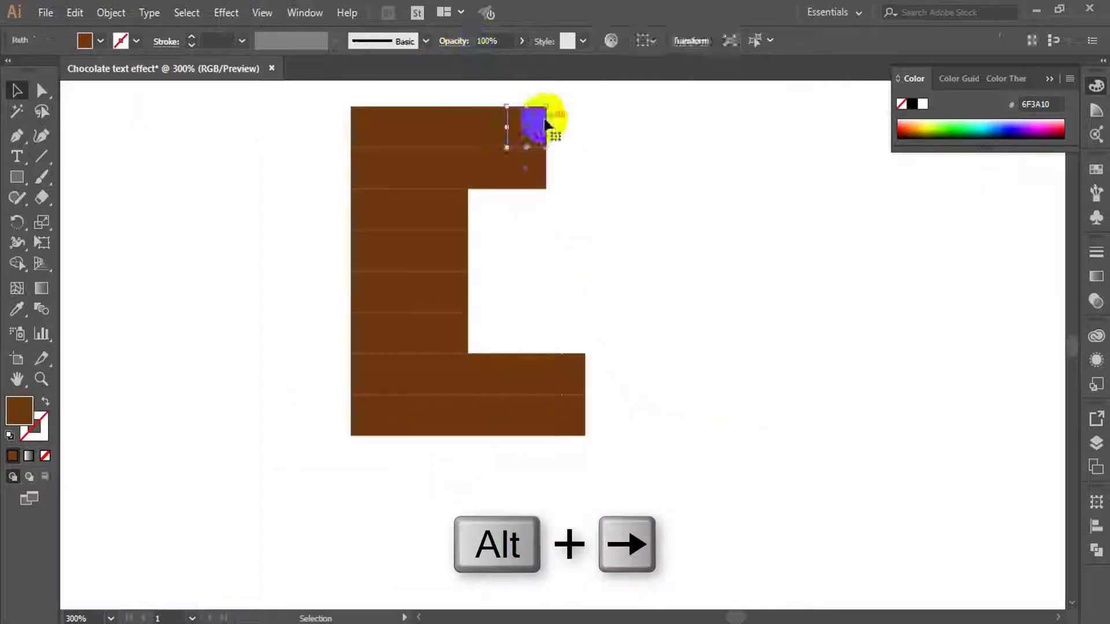
pyautogui.keyDown('shift'); pyautogui.click(540, 171); pyautogui.keyUp('shift')
pyautogui.moveTo(539, 180); pyautogui.dragTo(579, 180)
pyautogui.click(648, 214)
pyautogui.click(578, 407)
pyautogui.keyDown('shift'); pyautogui.click(578, 381); pyautogui.keyUp('shift')
pyautogui.moveTo(580, 388); pyautogui.dragTo(618, 388)
pyautogui.click(714, 391)
# Select all squares of the C and move the letter to the left side of the artboard
pyautogui.press('z')
pyautogui.keyDown('alt'); pyautogui.click(589, 327); pyautogui.keyUp('alt')
pyautogui.keyDown('alt'); pyautogui.click(563, 331); pyautogui.keyUp('alt')
pyautogui.click(555, 302)
pyautogui.moveTo(384, 251); pyautogui.dragTo(567, 517)
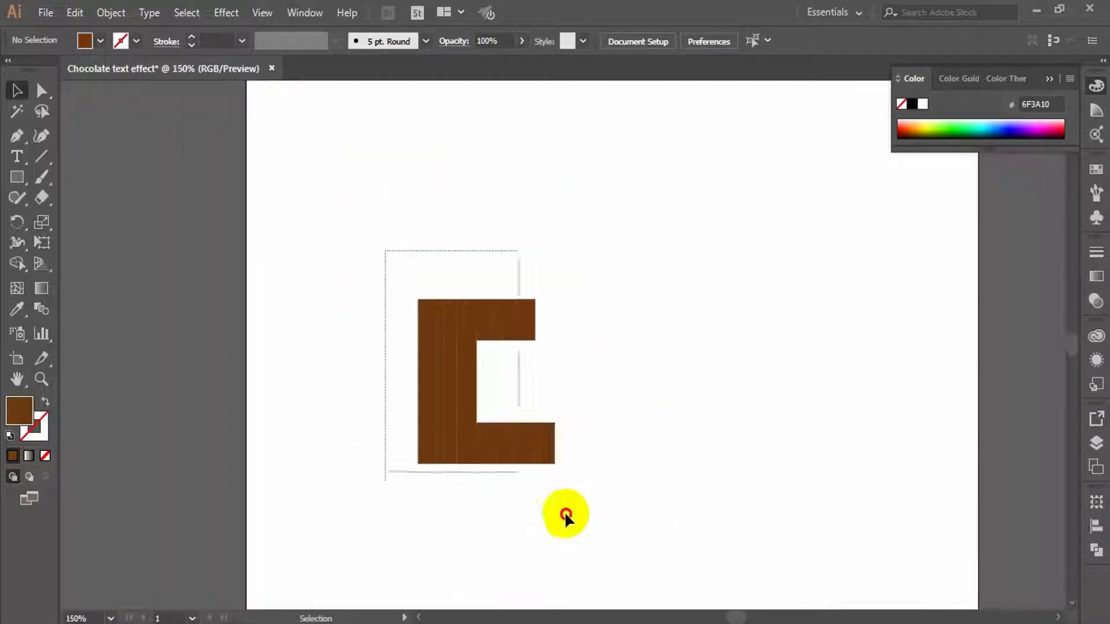
pyautogui.moveTo(446, 443); pyautogui.dragTo(302, 411)
pyautogui.click(453, 486)
# Copy the C's three-square-wide bar twice to its right, leaving one-square gaps, for the uprights of an H
pyautogui.press('z')
pyautogui.click(432, 426)
pyautogui.click(21, 91)
pyautogui.moveTo(367, 99); pyautogui.dragTo(553, 316)
pyautogui.press('h')
pyautogui.click(13, 91)
pyautogui.click(720, 323)
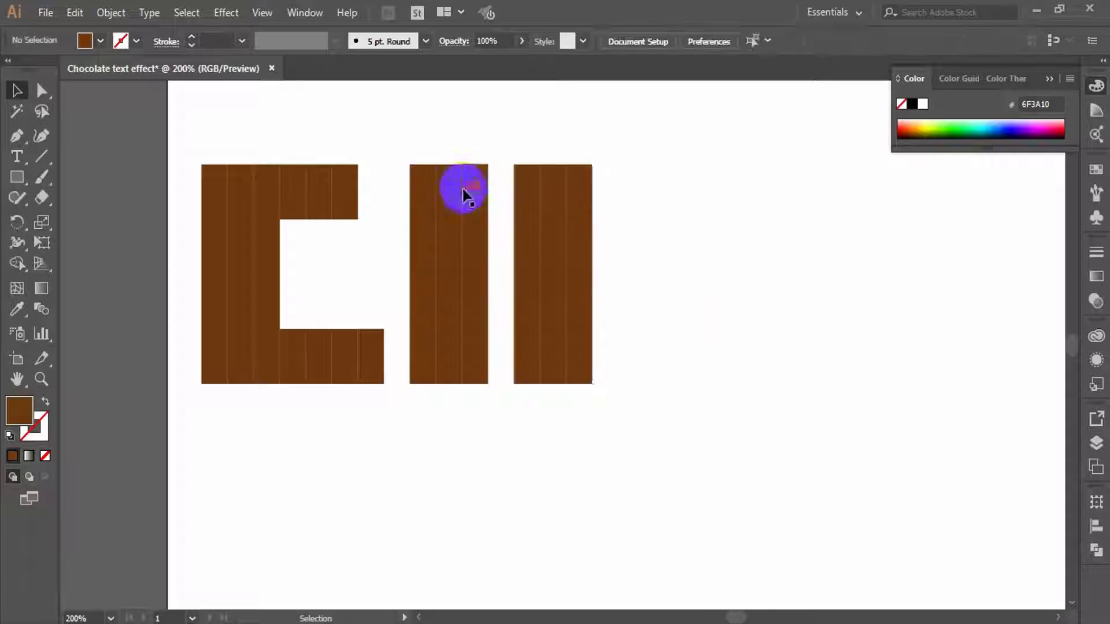
# Copy two neighbouring squares from the H's upright into the gap to form its crossbar
pyautogui.click(477, 234)
pyautogui.keyDown('shift'); pyautogui.click(481, 263); pyautogui.keyUp('shift')
pyautogui.keyDown('alt'); pyautogui.moveTo(481, 258); pyautogui.dragTo(482, 460); pyautogui.keyUp('alt')
pyautogui.click(677, 251)
# Copy the H's uprights to its right, one square apart, as the two sides of an O
pyautogui.hotkey('ctrl', '1')
pyautogui.keyDown('alt'); pyautogui.keyDown('shift'); pyautogui.moveTo(496, 376); pyautogui.dragTo(547, 377); pyautogui.keyUp('shift'); pyautogui.keyUp('alt')
pyautogui.moveTo(598, 259); pyautogui.dragTo(527, 398)
pyautogui.keyDown('alt'); pyautogui.keyDown('shift'); pyautogui.moveTo(548, 378); pyautogui.dragTo(599, 379); pyautogui.keyUp('shift'); pyautogui.keyUp('alt')
pyautogui.click(644, 449)
# Move the two upper outer corner squares of the O into the gap between its sides to close the top
pyautogui.press('z')
pyautogui.click(592, 352)
pyautogui.doubleClick(545, 329)
pyautogui.press('v')
pyautogui.moveTo(422, 212); pyautogui.dragTo(539, 212)
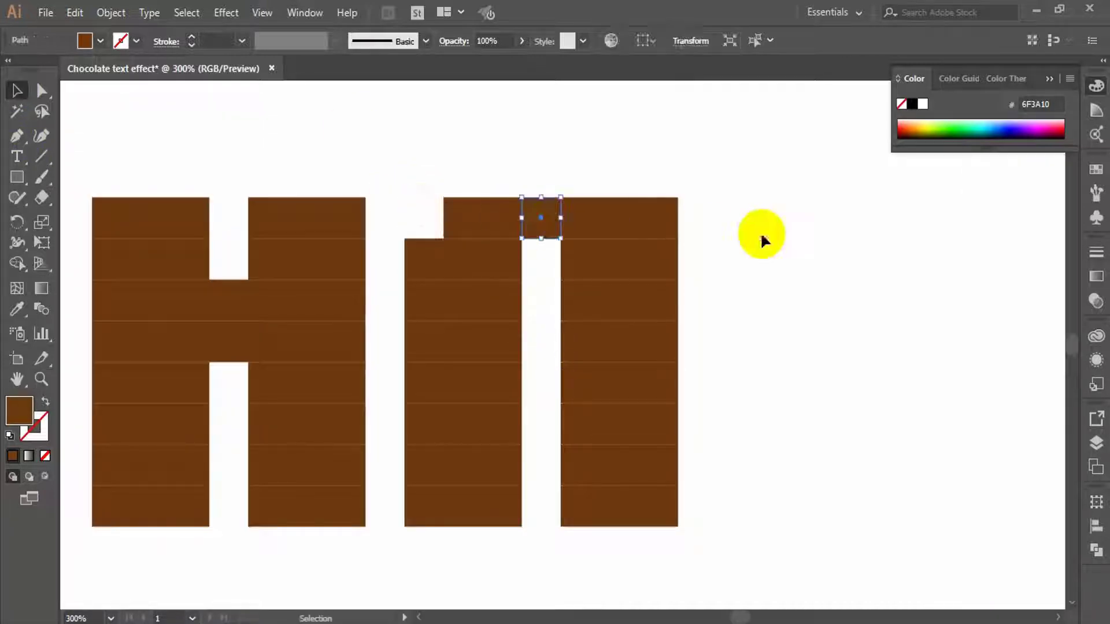
pyautogui.click(760, 233)
pyautogui.moveTo(671, 215); pyautogui.dragTo(555, 257)
pyautogui.click(787, 256)
# Move the two lower outer corner squares of the O into the gap between its sides to close the bottom
pyautogui.scroll(-2, 789, 337)
pyautogui.moveTo(659, 423); pyautogui.dragTo(541, 423)
pyautogui.click(543, 503)
pyautogui.moveTo(420, 428); pyautogui.dragTo(538, 386)
pyautogui.click(723, 347)
# Copy the C to the right of the O with a 16 px gap, and add a copy of the O to complete CHOCO
pyautogui.press('z')
pyautogui.keyDown('alt'); pyautogui.click(578, 335); pyautogui.keyUp('alt')
pyautogui.keyDown('alt'); pyautogui.click(566, 334); pyautogui.keyUp('alt')
pyautogui.keyDown('alt'); pyautogui.click(538, 332); pyautogui.keyUp('alt')
pyautogui.click(17, 93)
pyautogui.moveTo(296, 243); pyautogui.dragTo(396, 445)
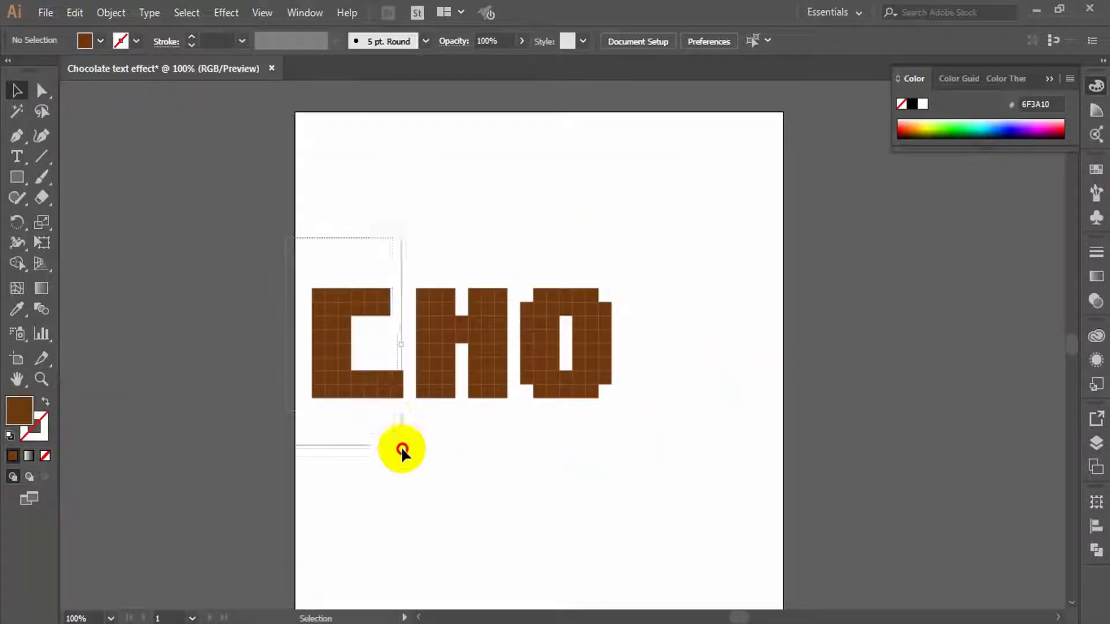
pyautogui.keyDown('alt'); pyautogui.moveTo(366, 393); pyautogui.dragTo(679, 395); pyautogui.keyUp('alt')
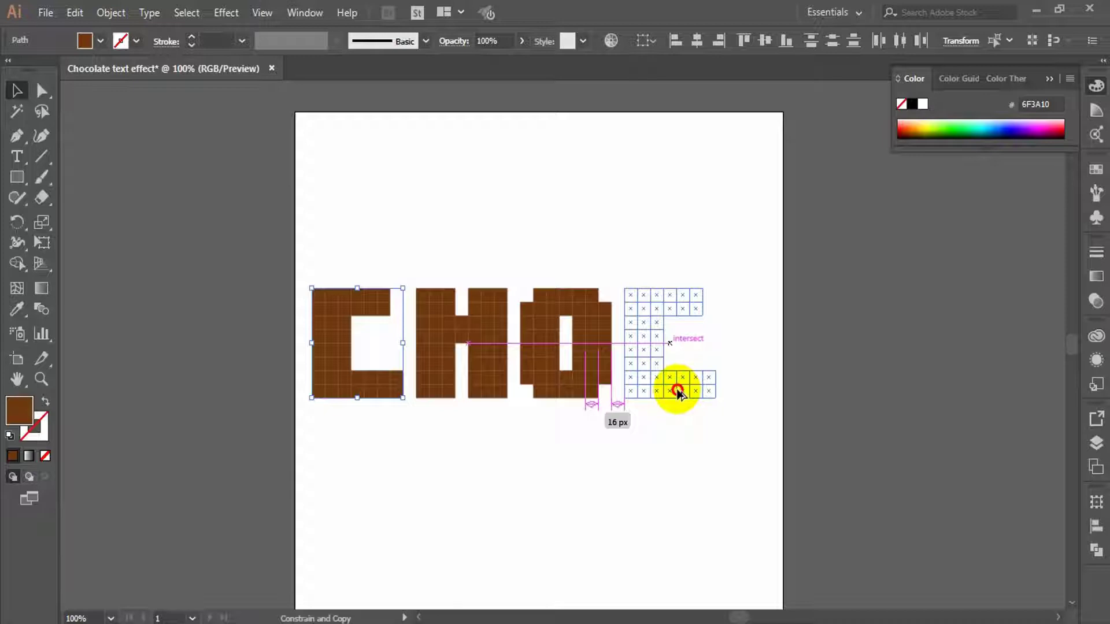
pyautogui.keyDown('alt'); pyautogui.moveTo(679, 394); pyautogui.dragTo(679, 395); pyautogui.keyUp('alt')
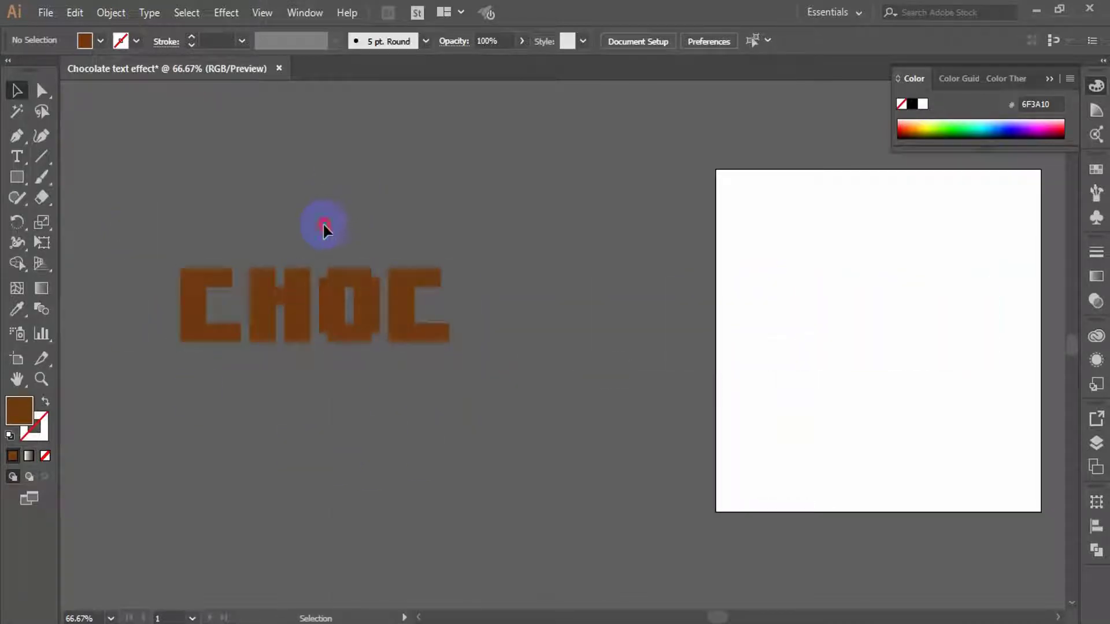
pyautogui.moveTo(323, 226); pyautogui.dragTo(503, 331)
pyautogui.click(501, 397)
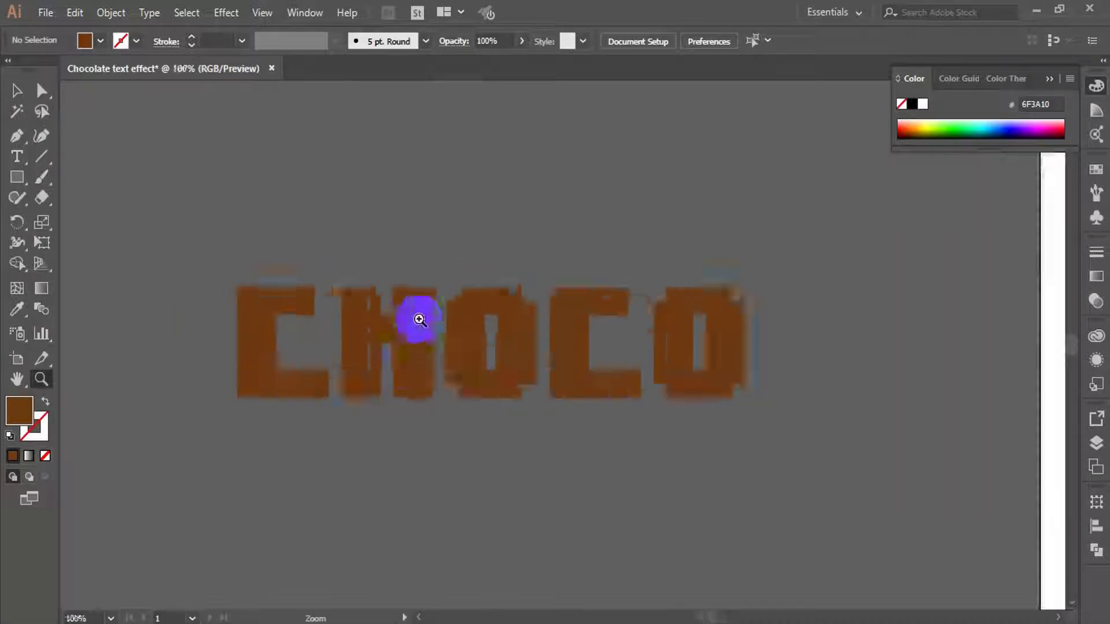
# Widen the artboard to the left by about a third and move the CHOCO lettering onto it
pyautogui.keyDown('alt'); pyautogui.click(419, 319); pyautogui.keyUp('alt')
pyautogui.press('v')
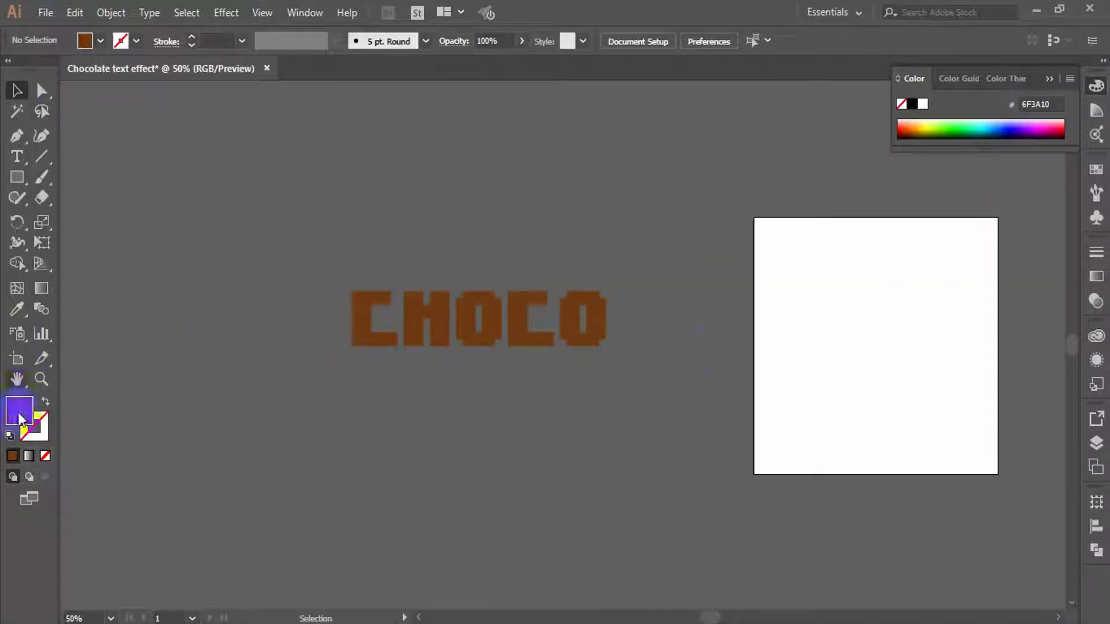
pyautogui.click(16, 358)
pyautogui.moveTo(754, 347); pyautogui.dragTo(673, 347)
pyautogui.click(17, 91)
pyautogui.click(482, 332)
pyautogui.moveTo(482, 333); pyautogui.dragTo(841, 351)
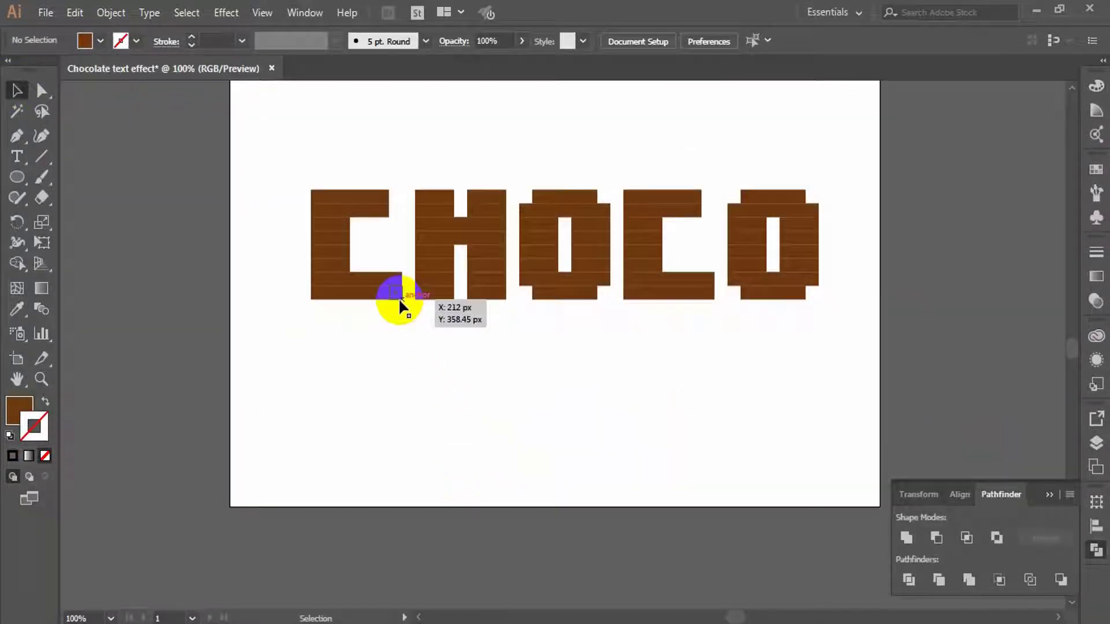
# Copy the bottom-right square of the first C into the blank area below the letter
pyautogui.click(397, 296)
pyautogui.moveTo(395, 294); pyautogui.dragTo(359, 366)
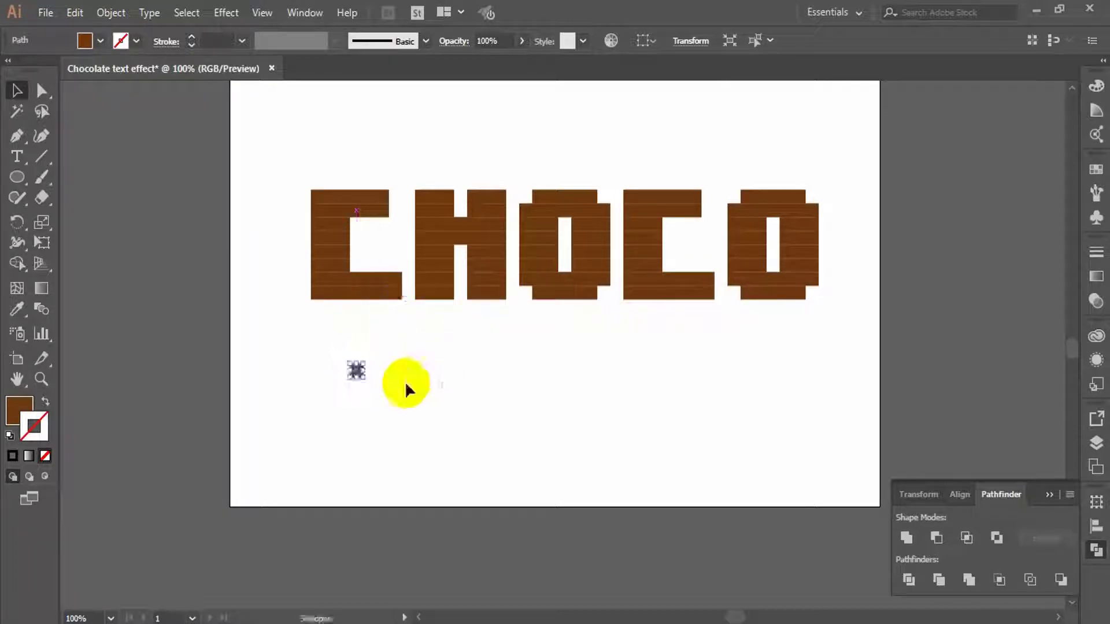
pyautogui.click(200, 323)
# Create a 32 x 32 px circle with the Ellipse tool below the lettering
pyautogui.moveTo(24, 177); pyautogui.dragTo(93, 218)
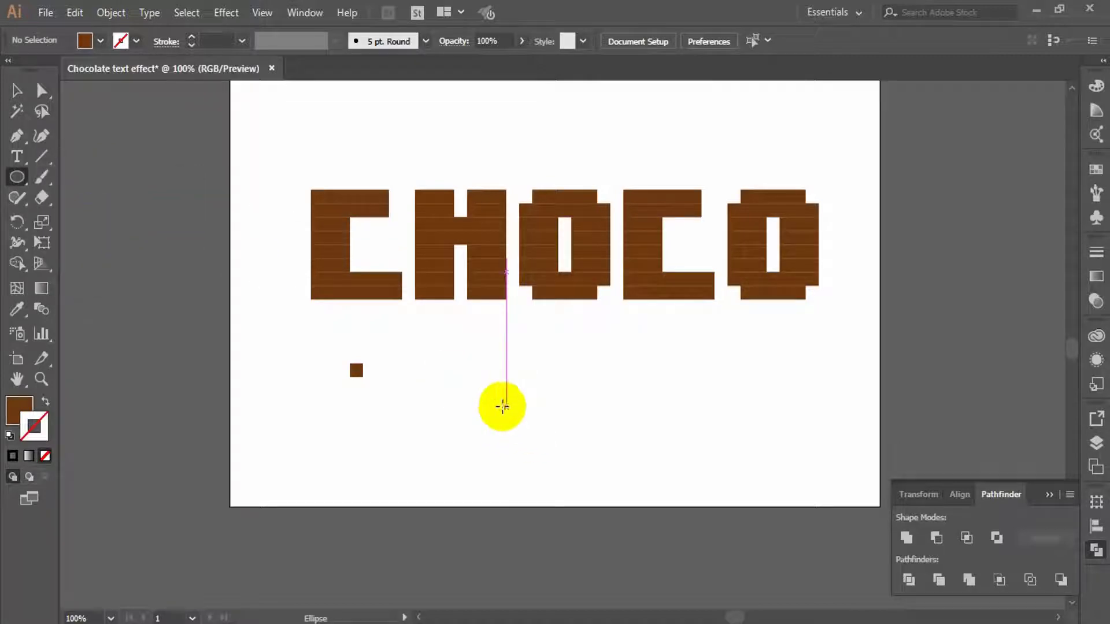
pyautogui.click(502, 407)
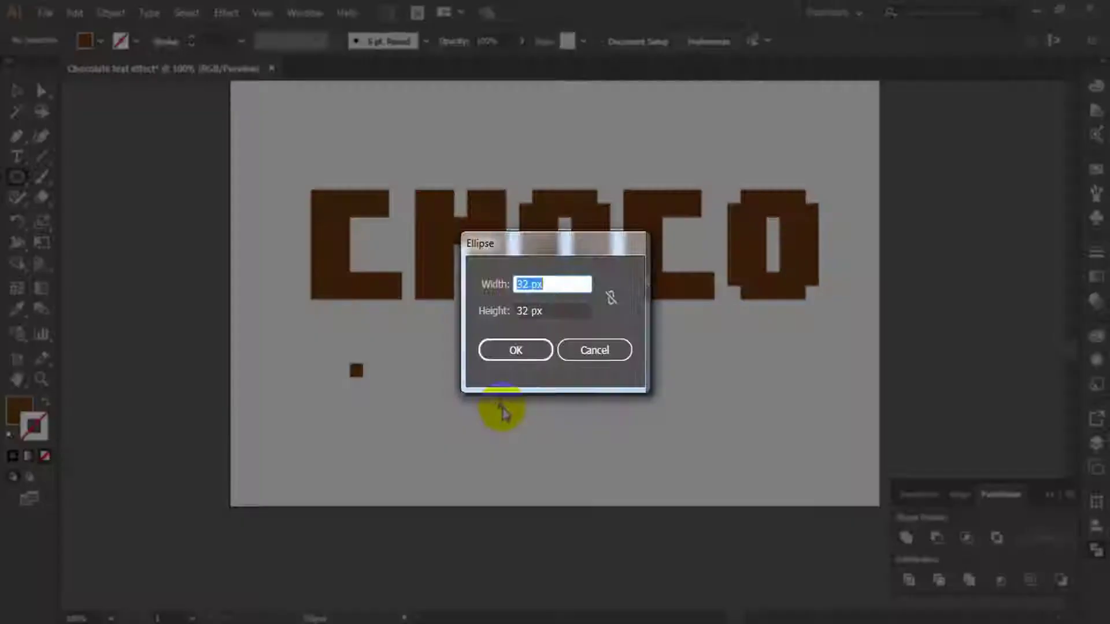
pyautogui.click(542, 283)
pyautogui.click(549, 279)
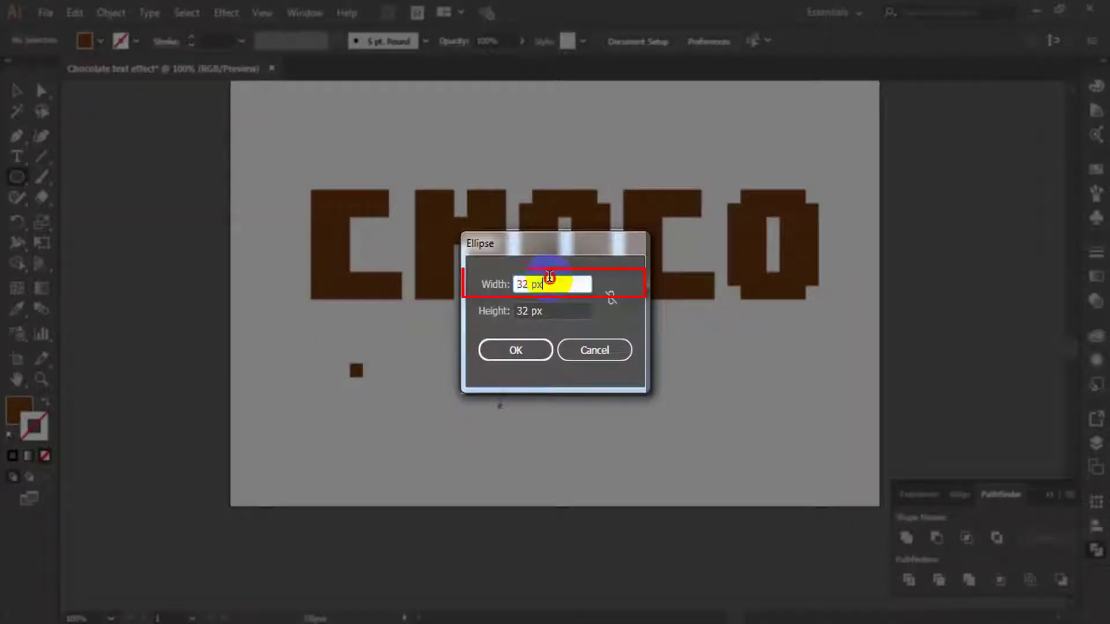
pyautogui.click(554, 312)
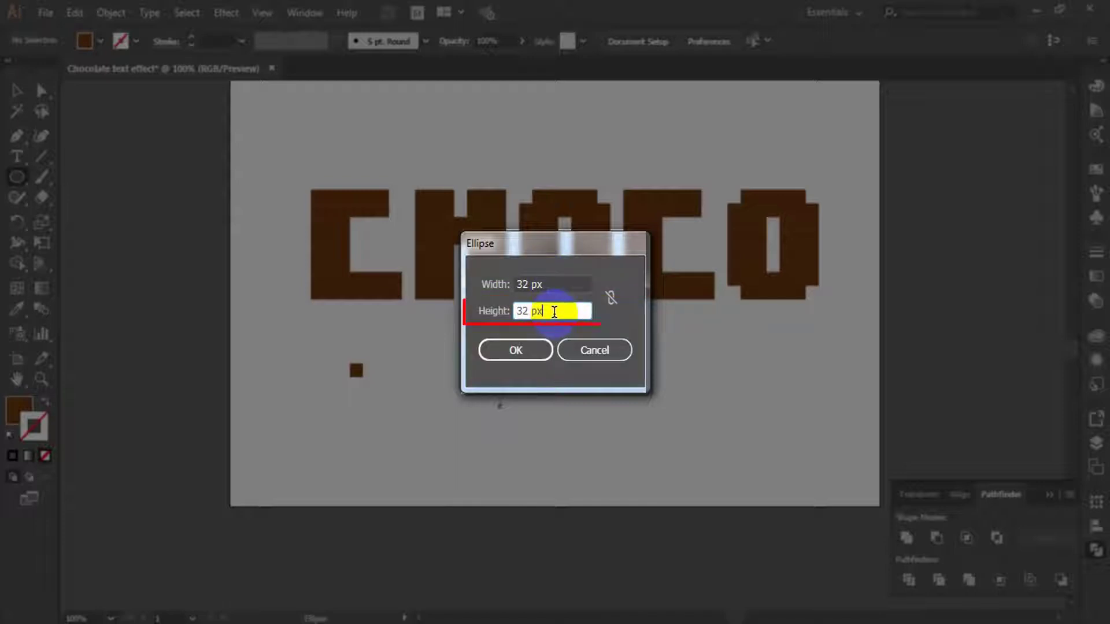
pyautogui.click(531, 352)
# Give the circle no fill and a black stroke, and move it just right of the loose brown square
pyautogui.press('v')
pyautogui.click(45, 402)
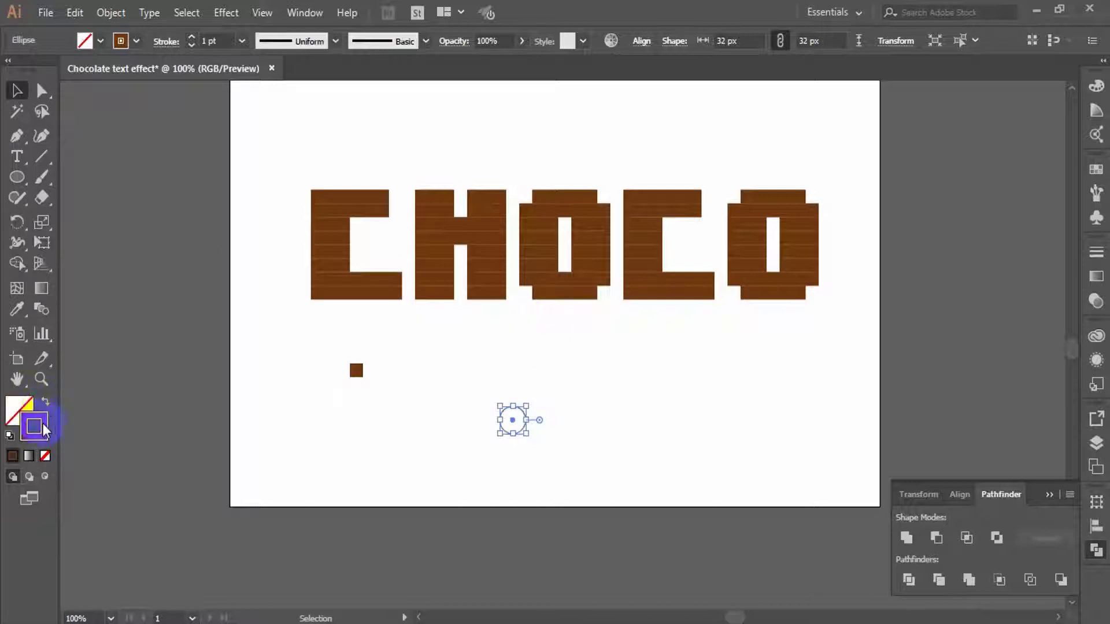
pyautogui.click(1096, 86)
pyautogui.click(912, 105)
pyautogui.click(602, 418)
pyautogui.moveTo(516, 435); pyautogui.dragTo(394, 394)
pyautogui.click(411, 350)
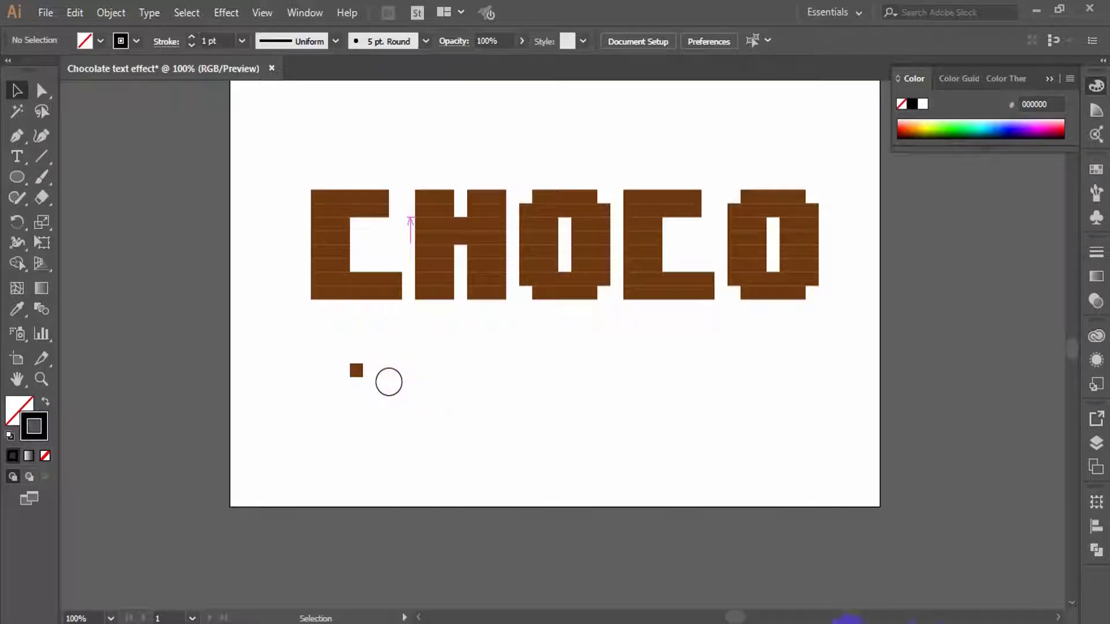
pyautogui.click(927, 623)
pyautogui.click(962, 574)
# Snap the circle over the loose square so that its centre sits on the square's bottom-left corner
pyautogui.press('z')
pyautogui.click(379, 386)
pyautogui.click(637, 346)
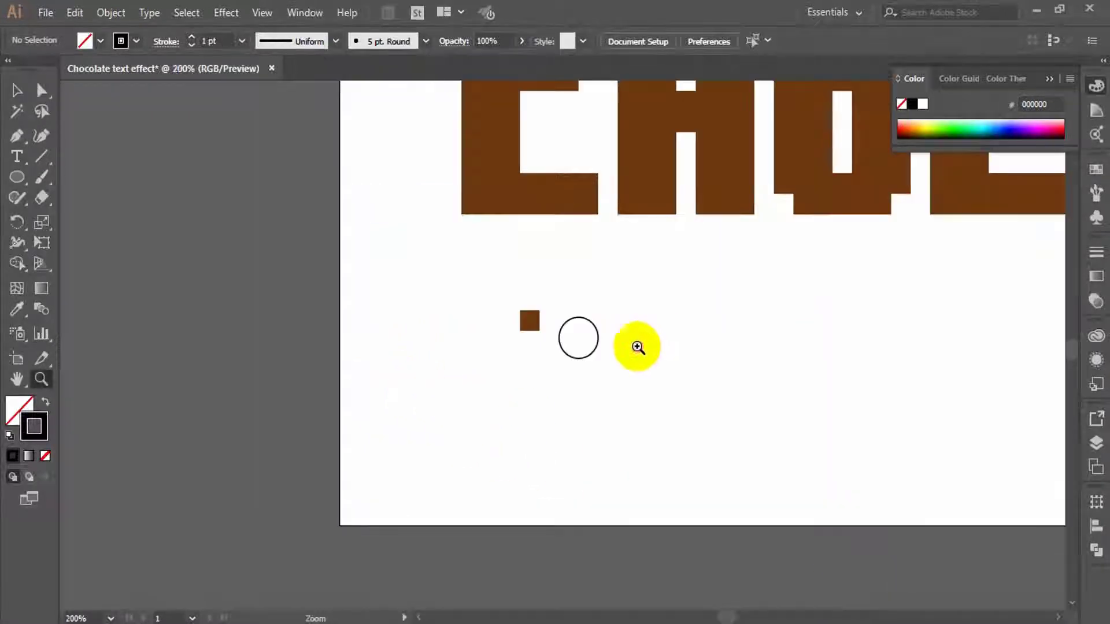
pyautogui.click(638, 346)
pyautogui.press('v')
pyautogui.moveTo(549, 352); pyautogui.dragTo(433, 339)
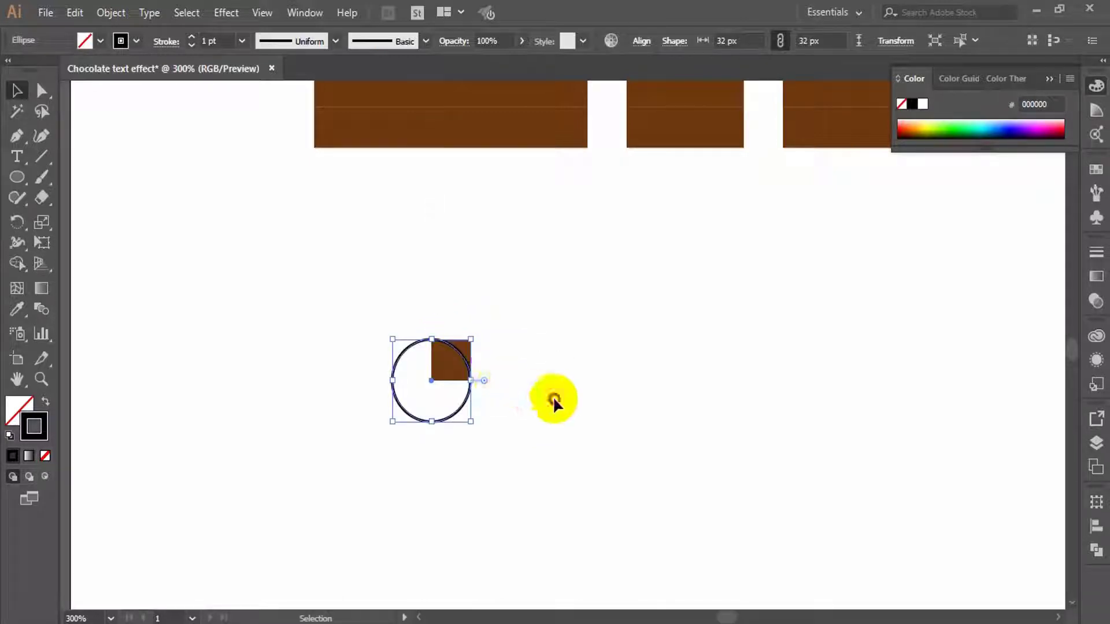
pyautogui.click(552, 396)
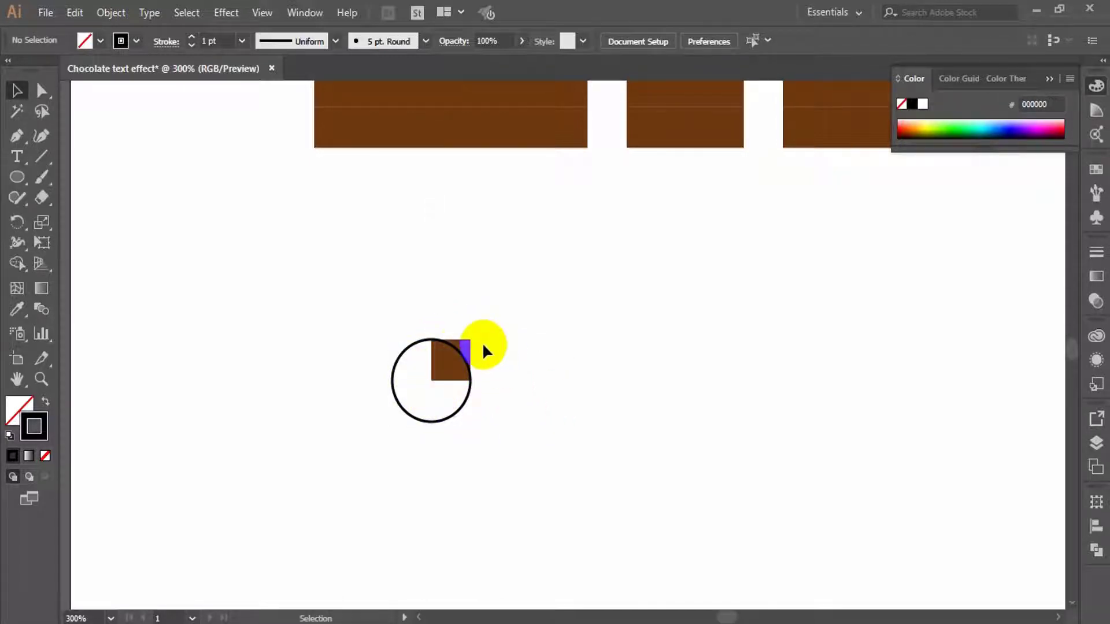
# Select the loose square and the circle and apply the Pathfinder Crop operation to make a quarter-circle piece
pyautogui.click(463, 349)
pyautogui.keyDown('shift'); pyautogui.click(445, 377); pyautogui.keyUp('shift')
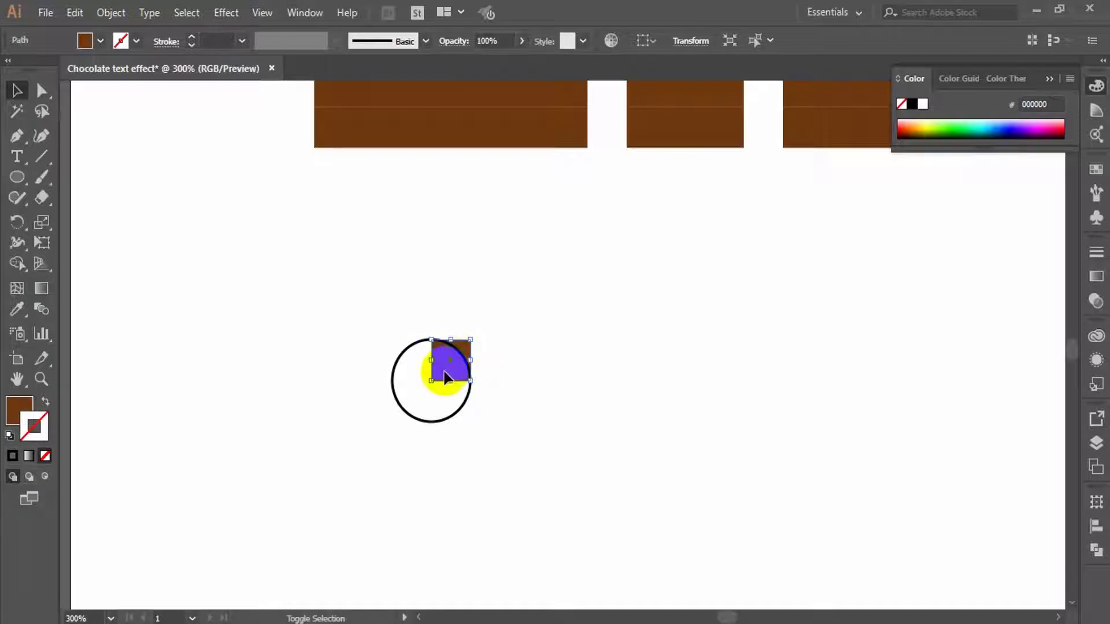
pyautogui.keyDown('shift'); pyautogui.click(410, 418); pyautogui.keyUp('shift')
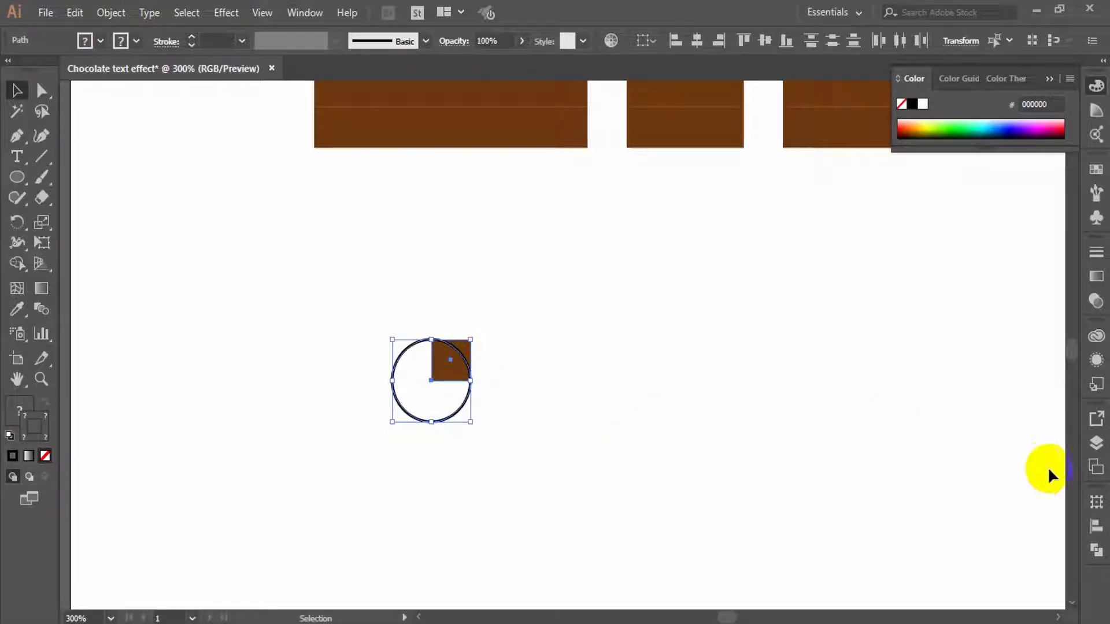
pyautogui.click(1097, 549)
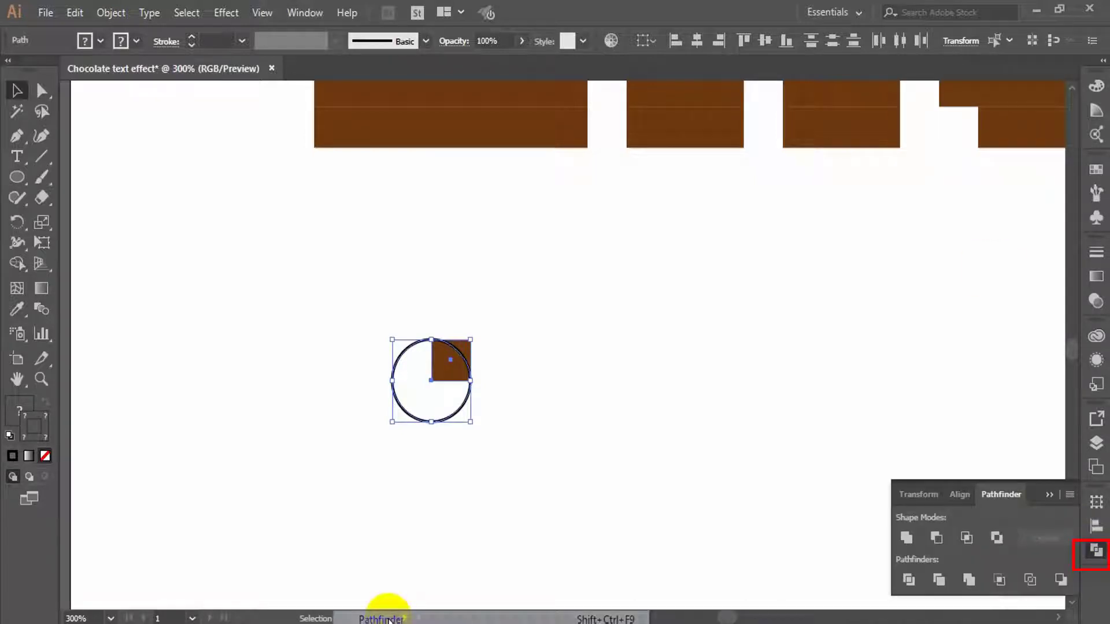
pyautogui.click(998, 579)
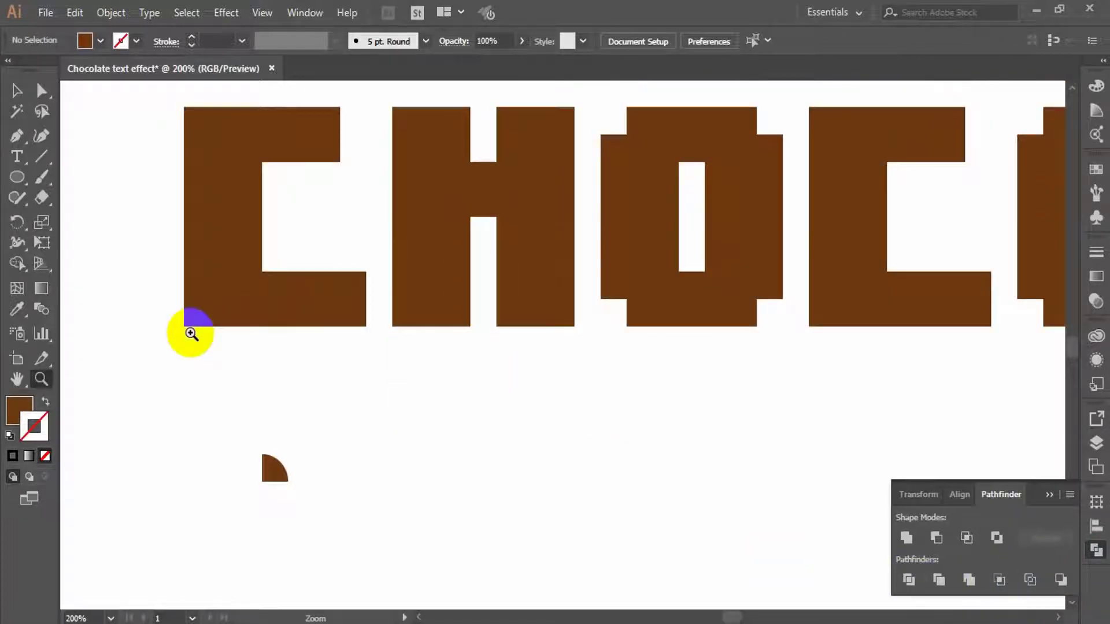
# Move the upper end square of the first C's lower arm out of the letter, into the blank area below
pyautogui.click(335, 295)
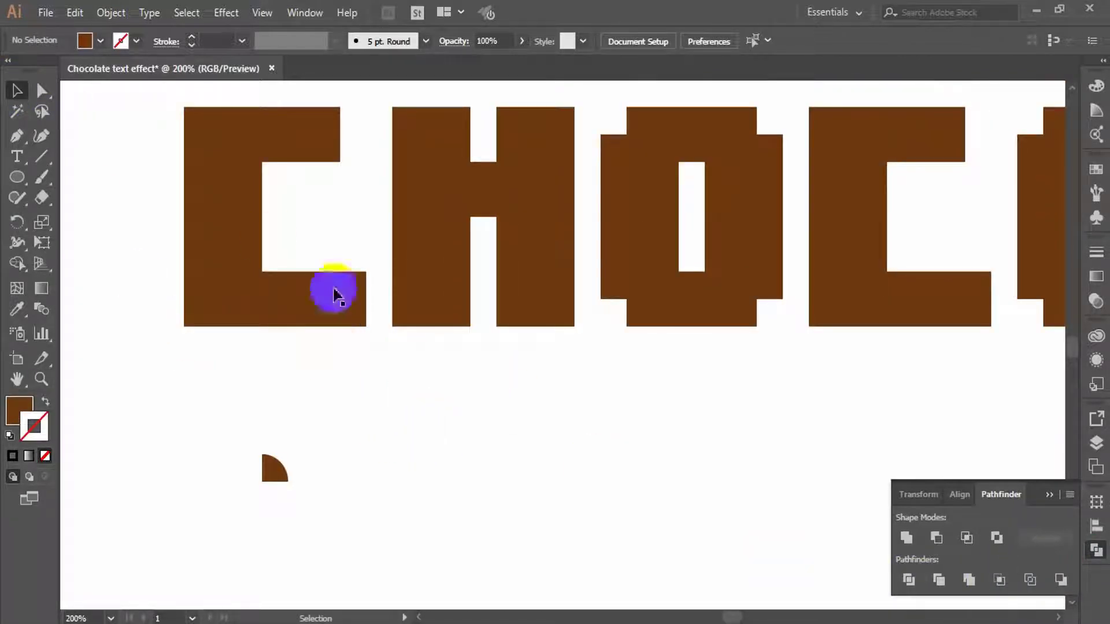
pyautogui.click(361, 283)
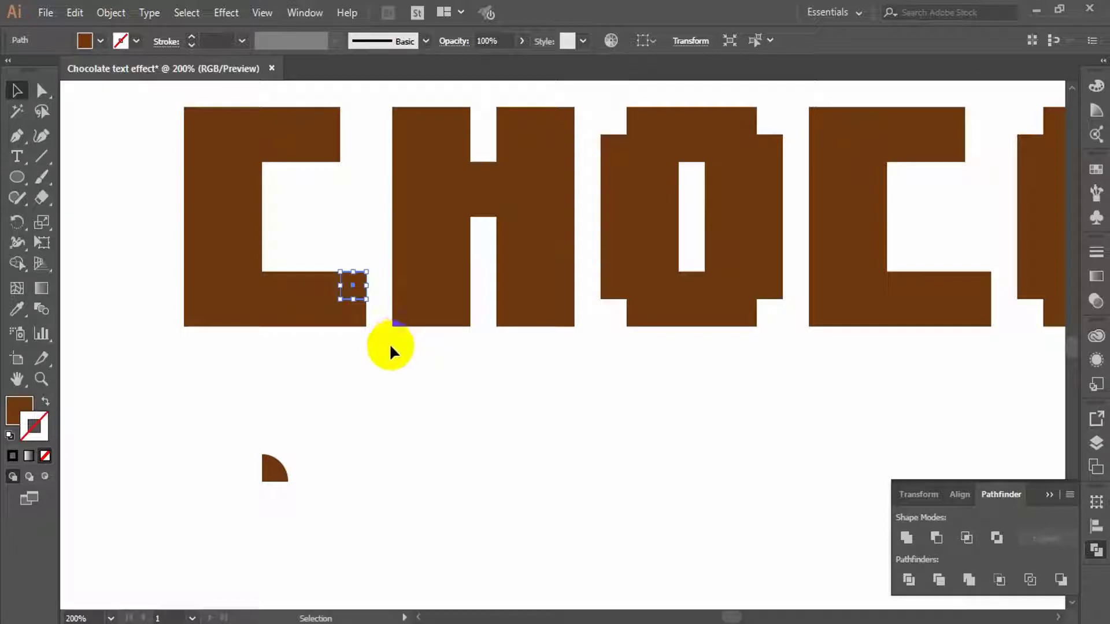
pyautogui.click(405, 448)
pyautogui.moveTo(359, 287); pyautogui.dragTo(463, 435)
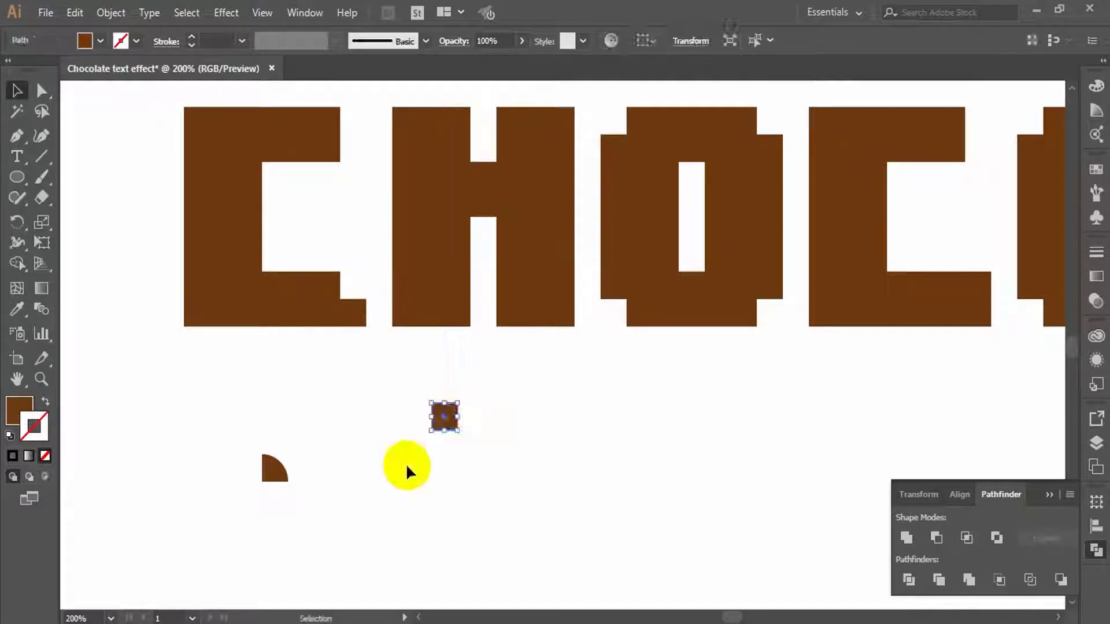
# Place the quarter-circle piece at the upper end of the first C's lower arm and move the end square beneath it out of the letter
pyautogui.click(407, 466)
pyautogui.moveTo(278, 471); pyautogui.dragTo(358, 286)
pyautogui.click(365, 335)
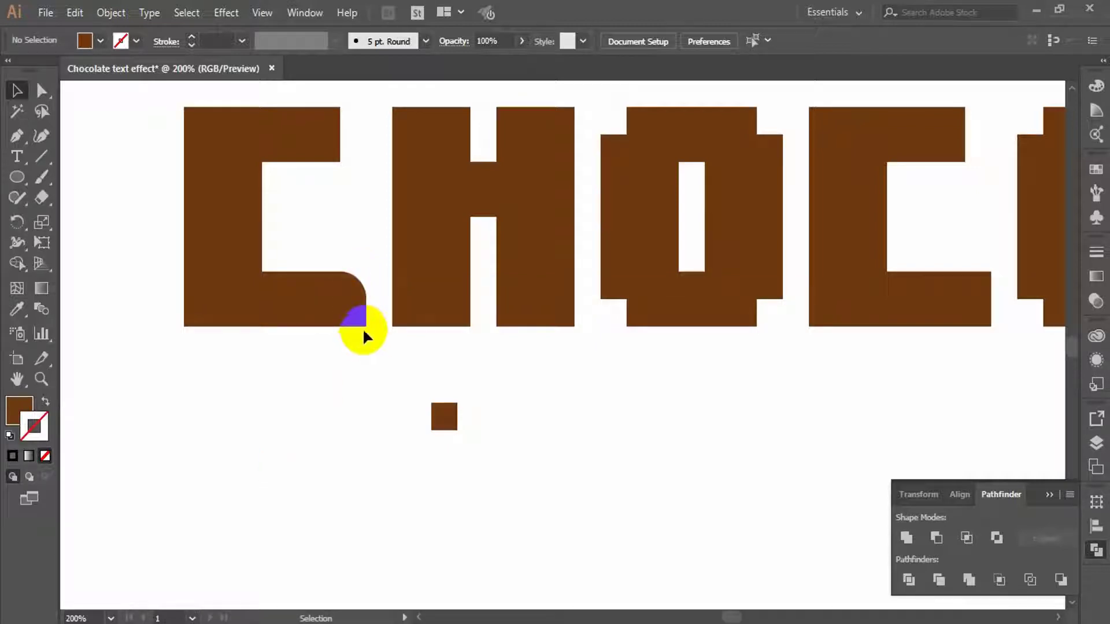
pyautogui.moveTo(360, 327); pyautogui.dragTo(364, 454)
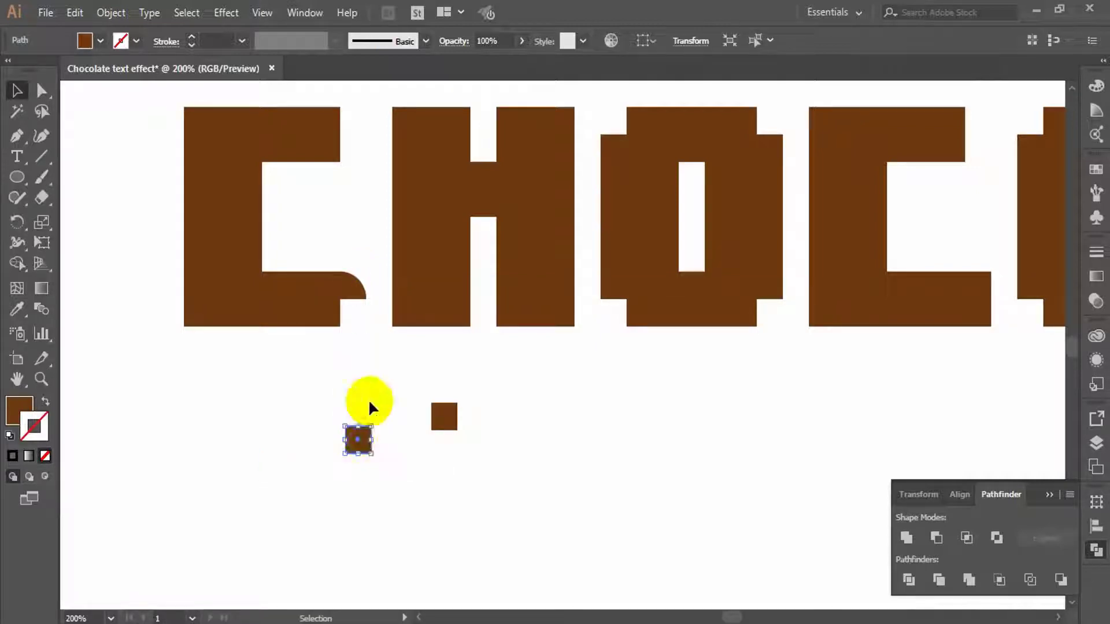
# Create a copy of the quarter-circle piece reflected across the horizontal axis
pyautogui.rightClick(357, 288)
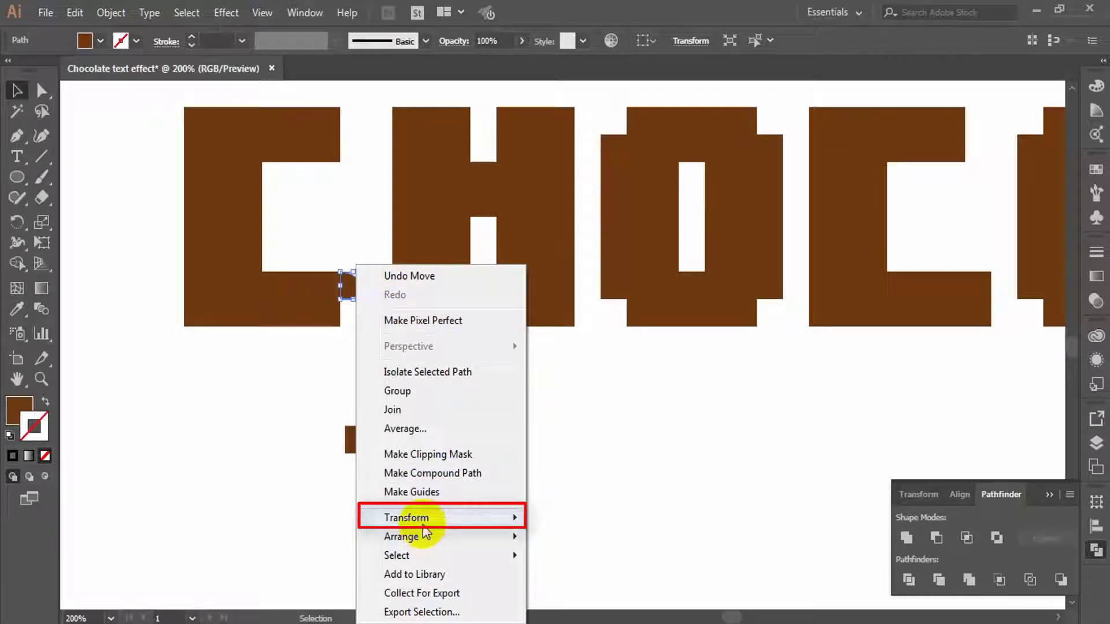
pyautogui.moveTo(425, 523)
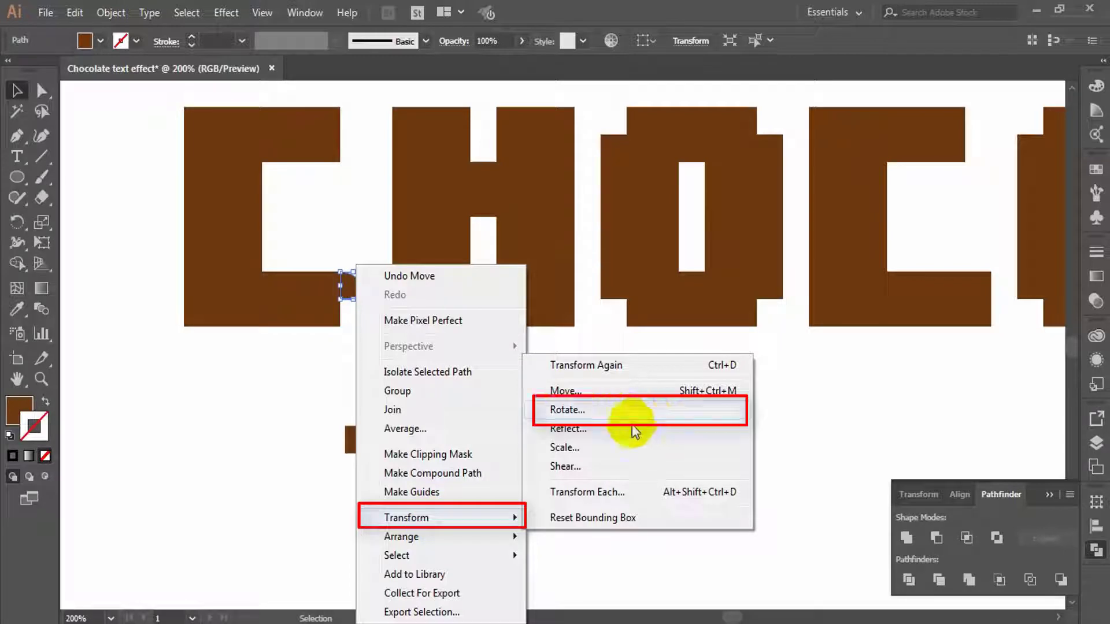
pyautogui.click(626, 428)
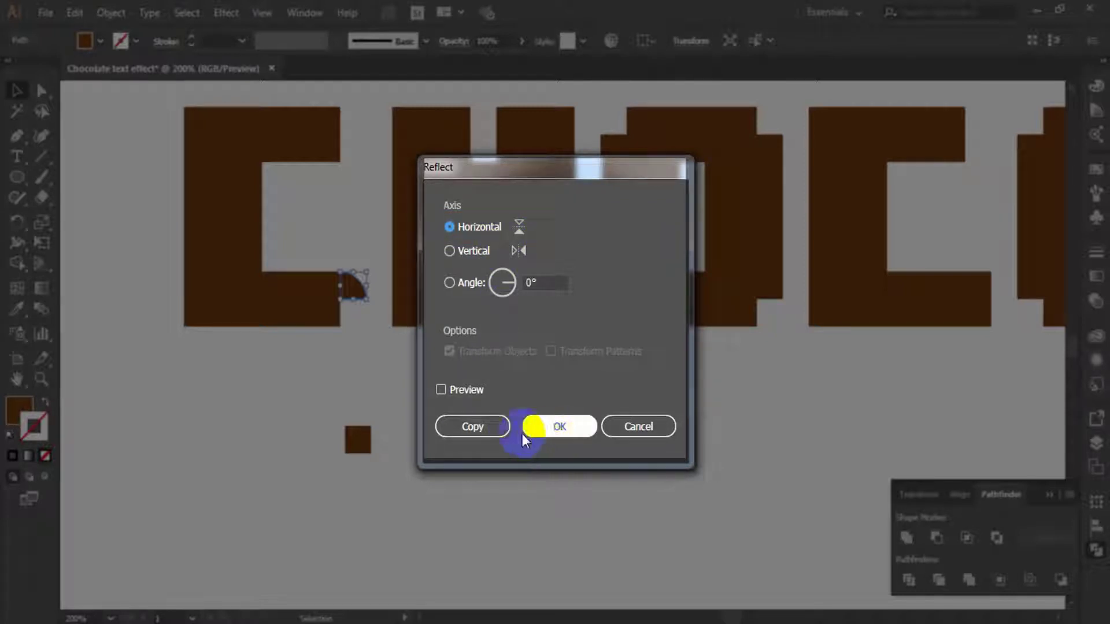
pyautogui.click(485, 426)
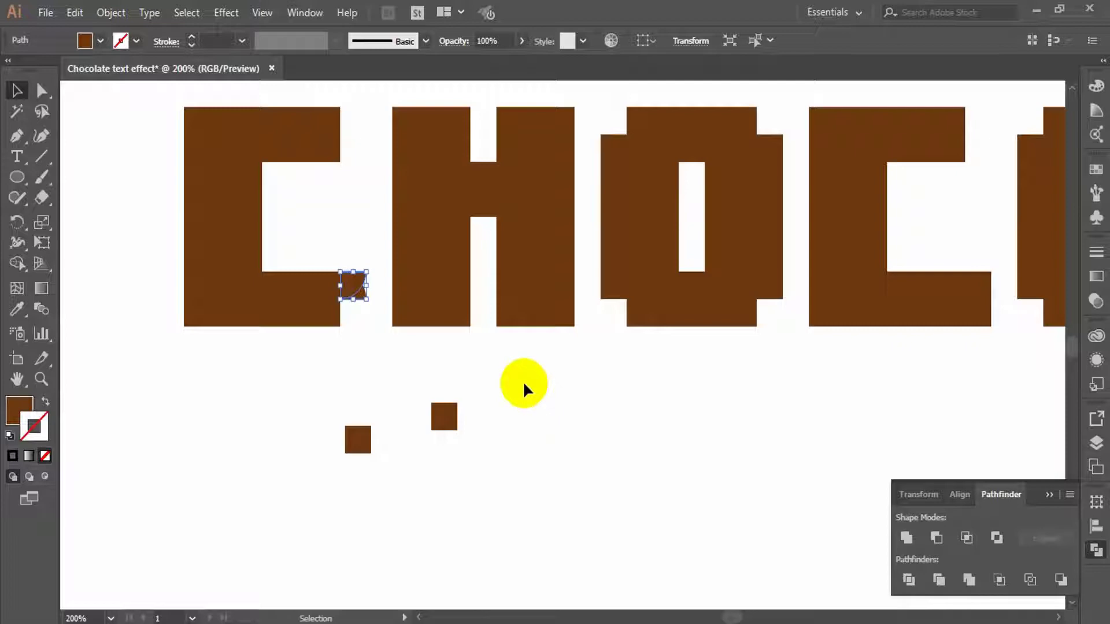
# Nudge the reflected quarter-circle copy down until it fills the lower end corner of the first C's lower arm
pyautogui.press('Down')
pyautogui.press('Down')
pyautogui.press('Down')
pyautogui.press('Down')
pyautogui.press('Down')
pyautogui.press('Down')
pyautogui.press('Down')
pyautogui.press('Down')
pyautogui.press('Down')
pyautogui.press('Down')
pyautogui.press('Down')
pyautogui.press('Down')
pyautogui.press('Down')
pyautogui.press('Down')
pyautogui.press('Down')
pyautogui.press('Down')
pyautogui.press('Down')
pyautogui.press('Down')
pyautogui.press('Down')
pyautogui.press('Down')
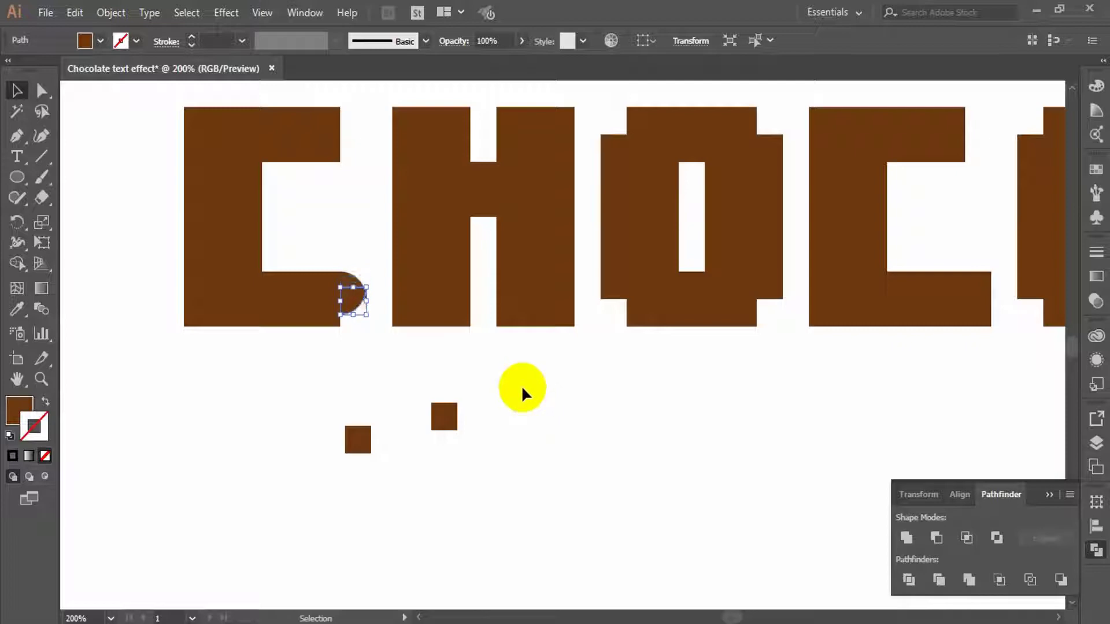
pyautogui.press('Up')
pyautogui.press('Up')
pyautogui.press('Up')
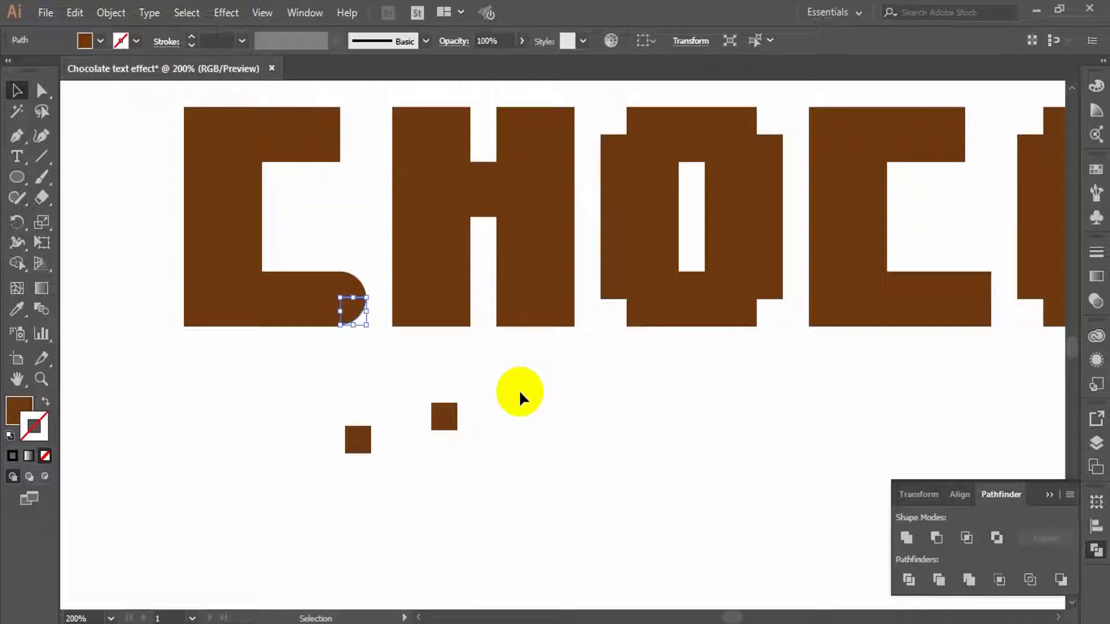
pyautogui.click(521, 392)
# Replace the end squares of the first C's upper arm with a copy of the lower arm's two-piece rounded end
pyautogui.scroll(6, 370, 247)
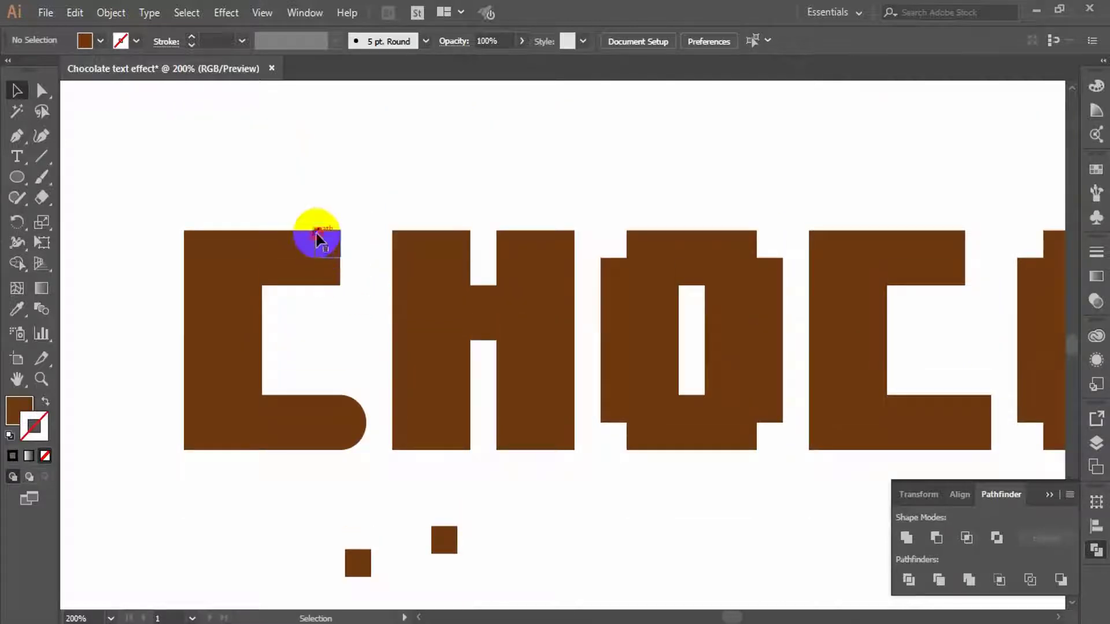
pyautogui.click(321, 238)
pyautogui.press('Delete')
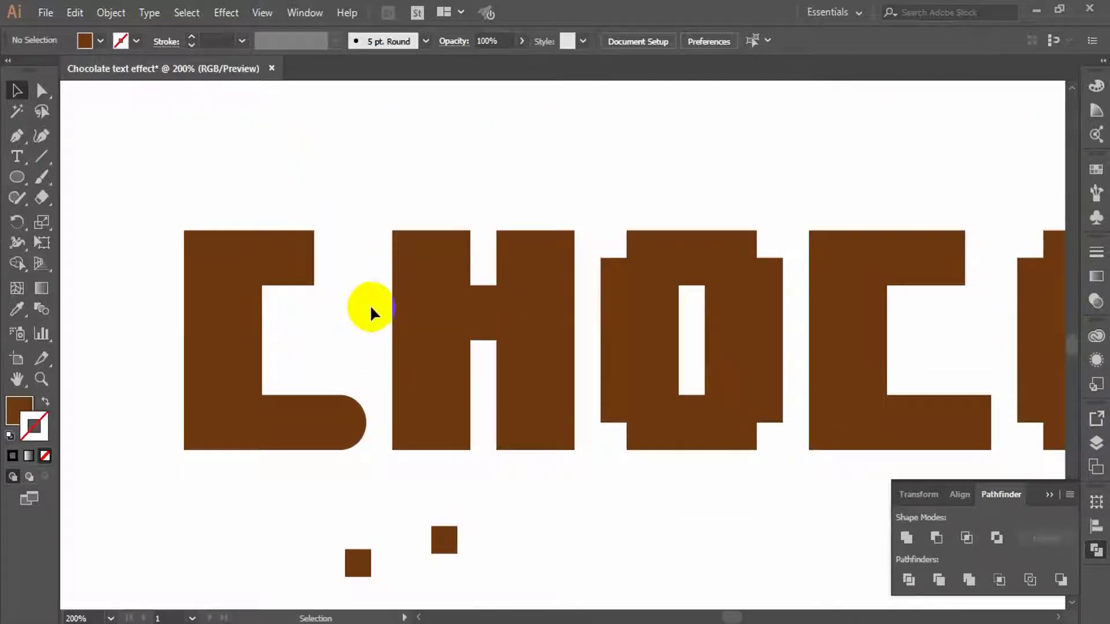
pyautogui.scroll(-1, 372, 321)
pyautogui.click(360, 399)
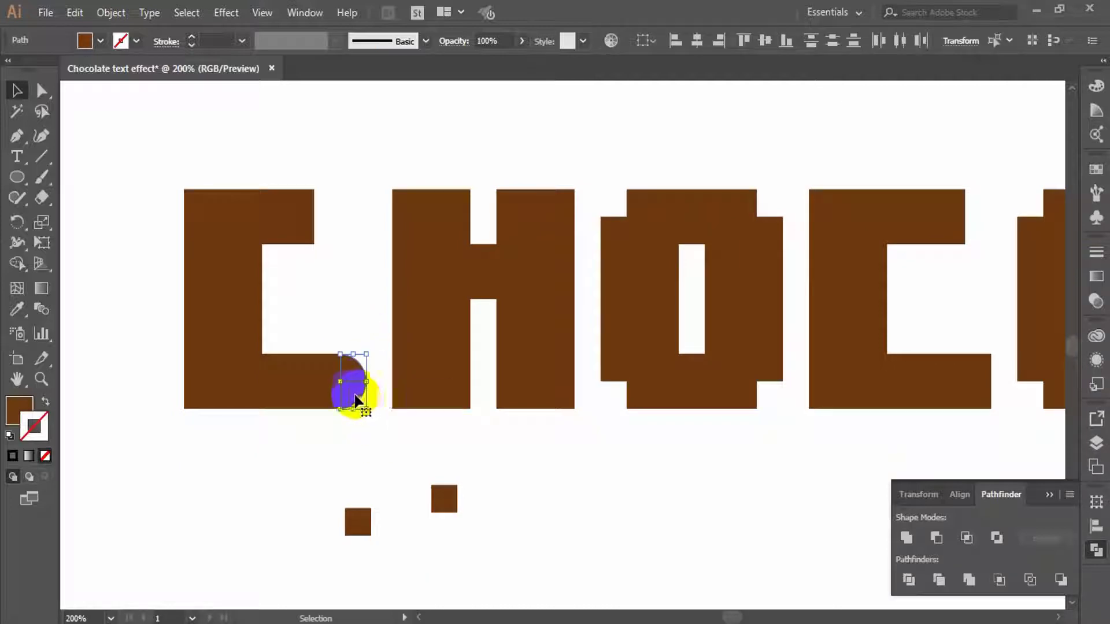
pyautogui.moveTo(354, 398); pyautogui.dragTo(328, 228)
pyautogui.click(348, 150)
# Delete the top-left and bottom-left corner squares of the first C
pyautogui.click(193, 190)
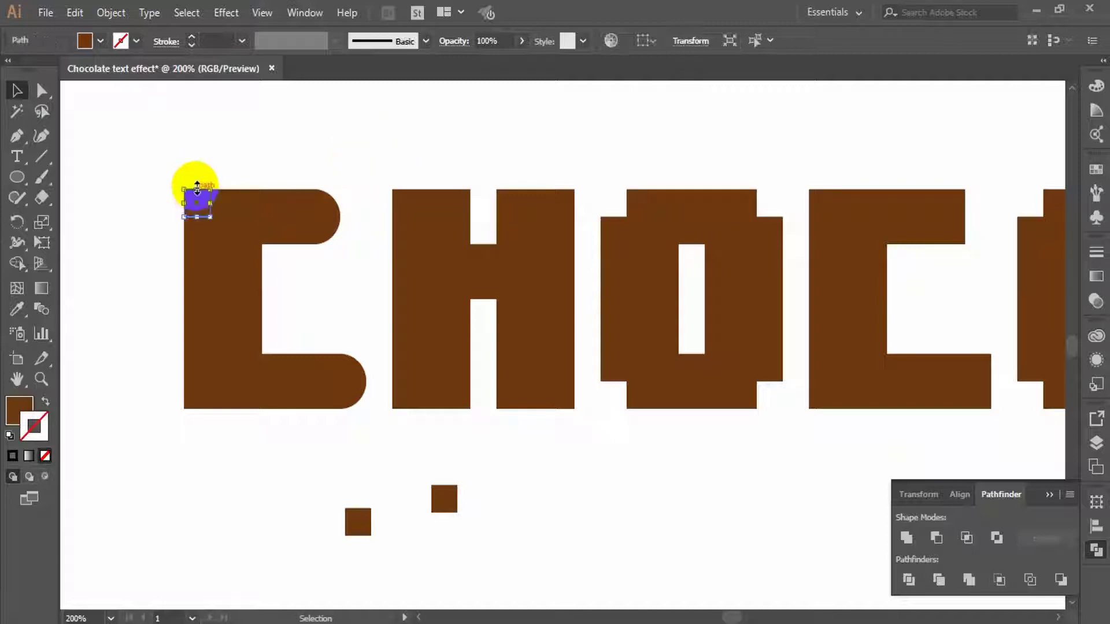
pyautogui.press('Delete')
pyautogui.click(197, 398)
pyautogui.press('Delete')
# Reflect a copy of the lower quarter-circle piece across the vertical axis and fit it into the first C's bottom-left corner
pyautogui.click(356, 398)
pyautogui.moveTo(355, 398); pyautogui.dragTo(199, 206)
pyautogui.rightClick(161, 429)
pyautogui.click(372, 389)
pyautogui.click(472, 250)
pyautogui.click(471, 427)
pyautogui.click(153, 441)
pyautogui.press('Delete')
pyautogui.click(197, 454)
pyautogui.click(200, 395)
# Reflect a copy of the bottom-left quarter-circle piece across the horizontal axis and fit it into the first C's top-left corner
pyautogui.rightClick(139, 184)
pyautogui.moveTo(215, 476)
pyautogui.moveTo(231, 437)
pyautogui.click(387, 500)
pyautogui.click(449, 227)
pyautogui.click(478, 426)
pyautogui.click(128, 175)
pyautogui.press('Delete')
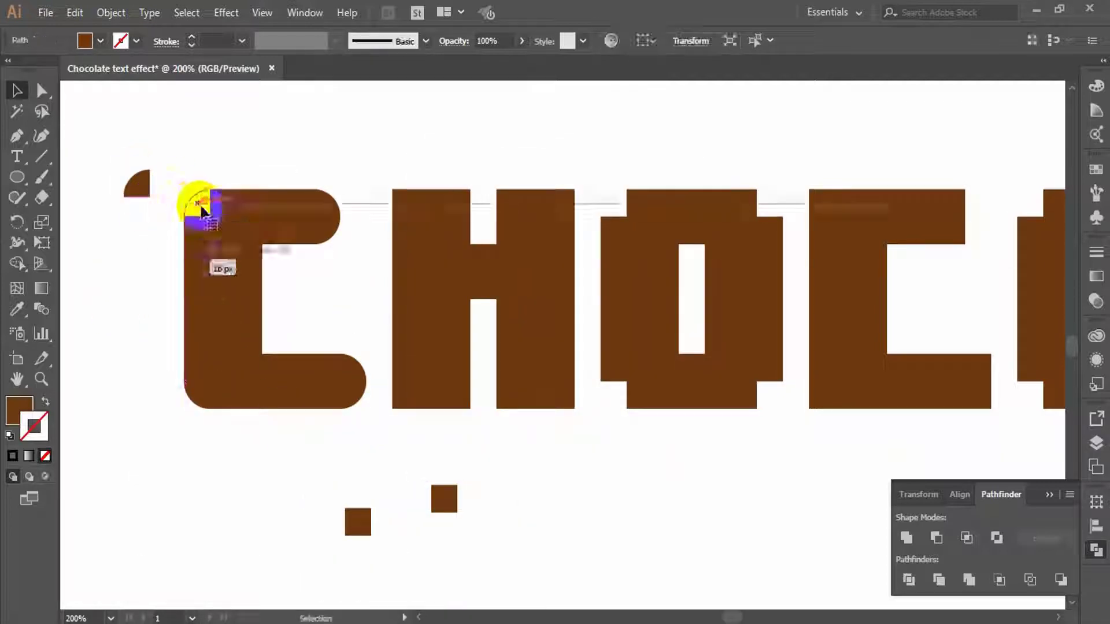
pyautogui.click(138, 291)
# Replace the corner squares at the ends of both H stems with matching quarter-circle pieces
pyautogui.click(41, 379)
pyautogui.keyDown('alt'); pyautogui.click(566, 417); pyautogui.keyUp('alt')
pyautogui.click(545, 335)
pyautogui.click(13, 87)
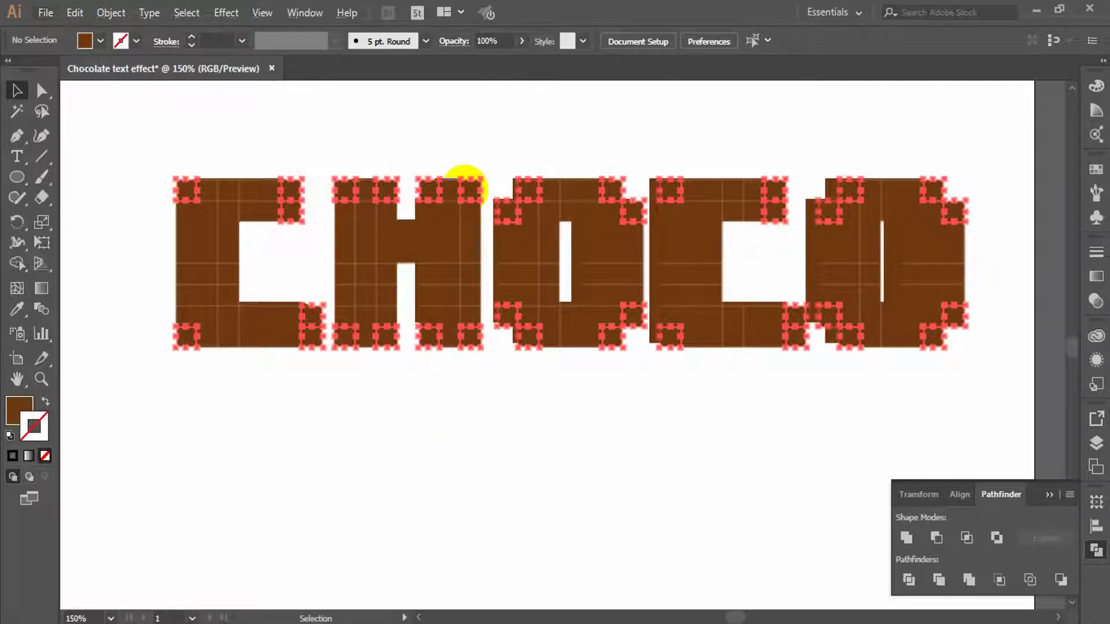
pyautogui.moveTo(439, 180); pyautogui.dragTo(387, 188)
pyautogui.click(431, 154)
pyautogui.moveTo(351, 329); pyautogui.dragTo(385, 331)
pyautogui.click(449, 368)
pyautogui.click(425, 395)
pyautogui.moveTo(350, 186); pyautogui.dragTo(429, 187)
pyautogui.click(481, 400)
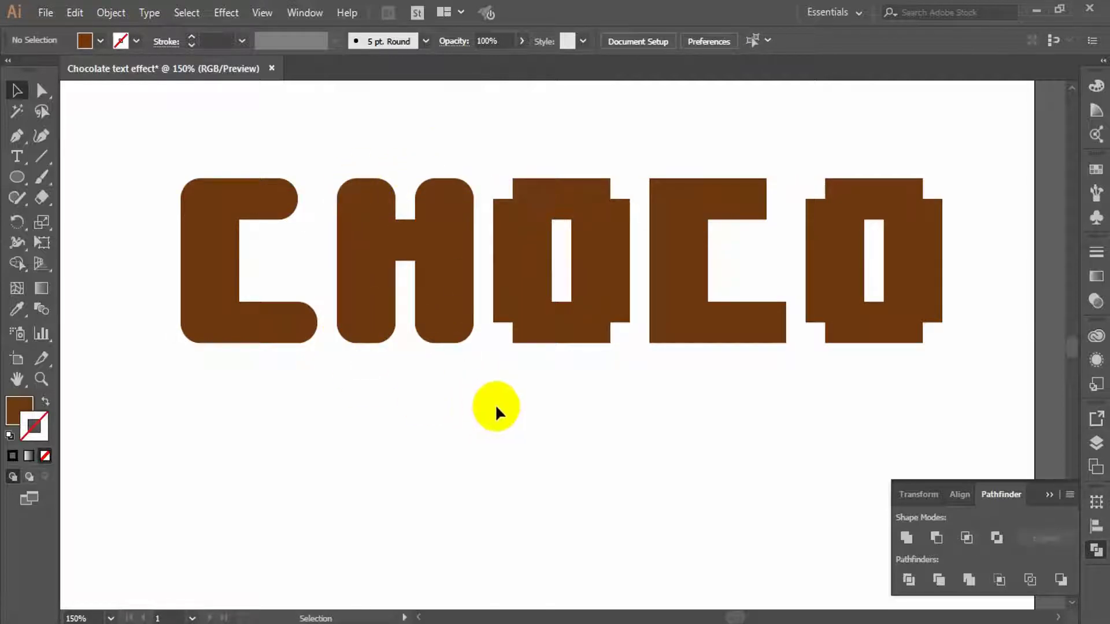
# Delete the outer corner squares all around the first O
pyautogui.moveTo(518, 193); pyautogui.dragTo(482, 186)
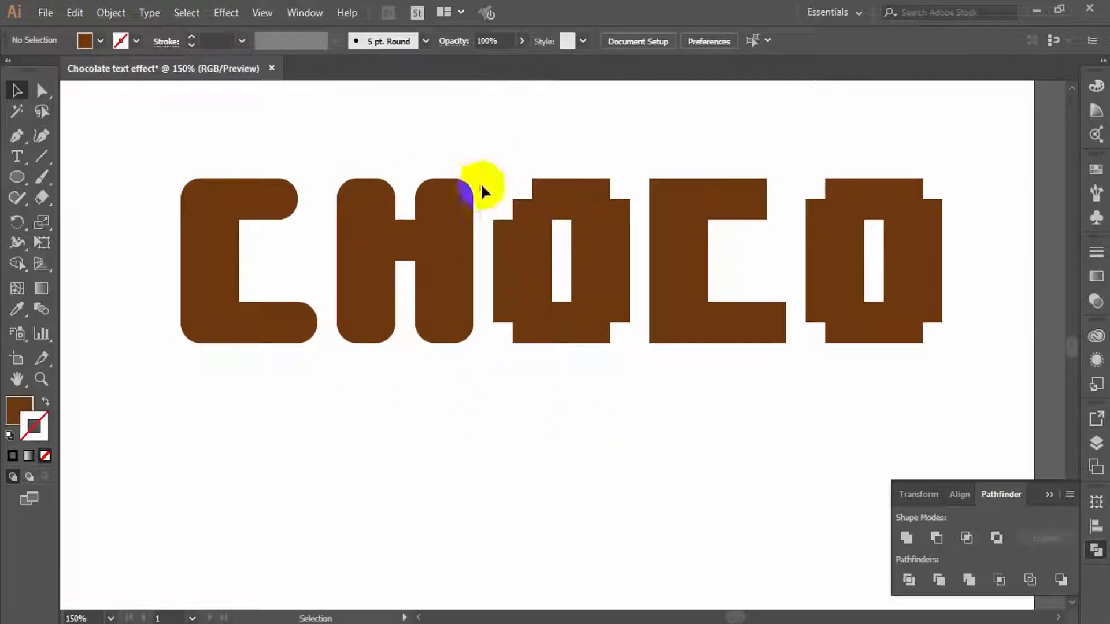
pyautogui.click(602, 190)
pyautogui.press('Delete')
pyautogui.click(622, 210)
pyautogui.press('Delete')
pyautogui.click(620, 313)
pyautogui.press('Delete')
pyautogui.click(502, 312)
pyautogui.press('Delete')
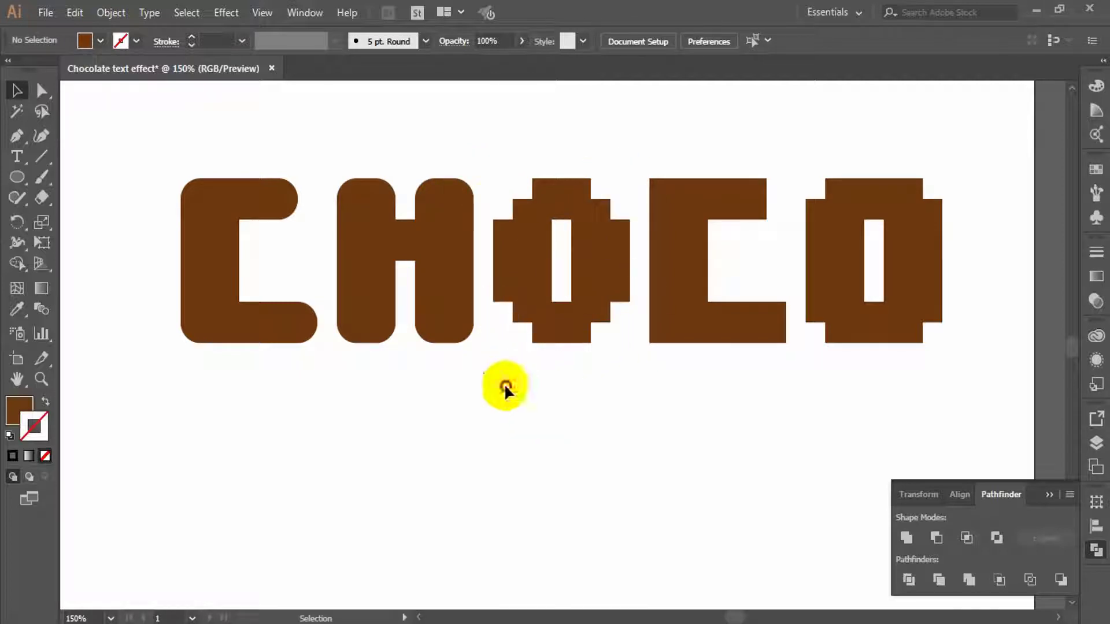
# Round the first O's outer corners with quarter-circle pieces and copy the finished letter onto the last O
pyautogui.click(458, 186)
pyautogui.moveTo(690, 338); pyautogui.dragTo(879, 338)
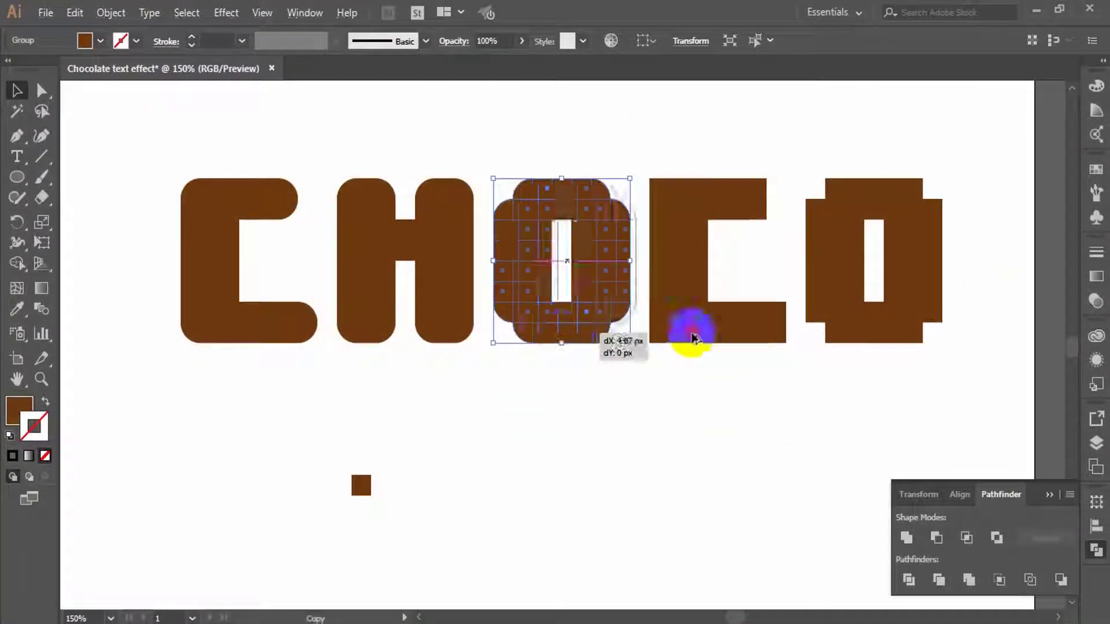
pyautogui.click(844, 415)
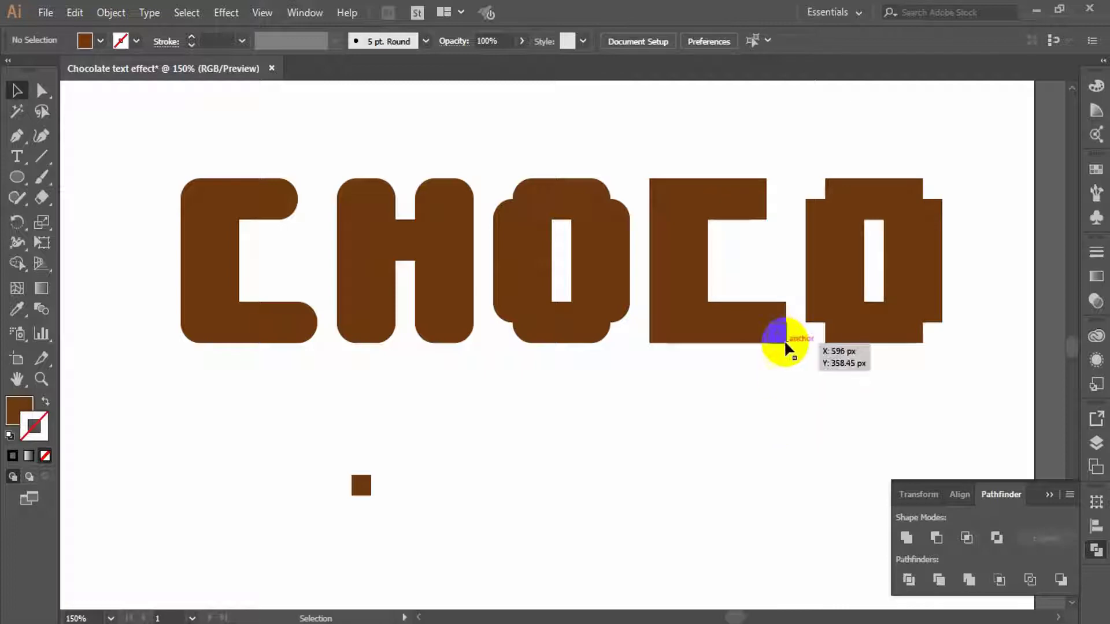
# Replace the square-cornered second C with a rounded version matching the first C
pyautogui.moveTo(792, 377); pyautogui.dragTo(631, 118)
pyautogui.keyDown('shift'); pyautogui.click(673, 232); pyautogui.keyUp('shift')
pyautogui.press('Delete')
pyautogui.click(851, 316)
pyautogui.click(899, 392)
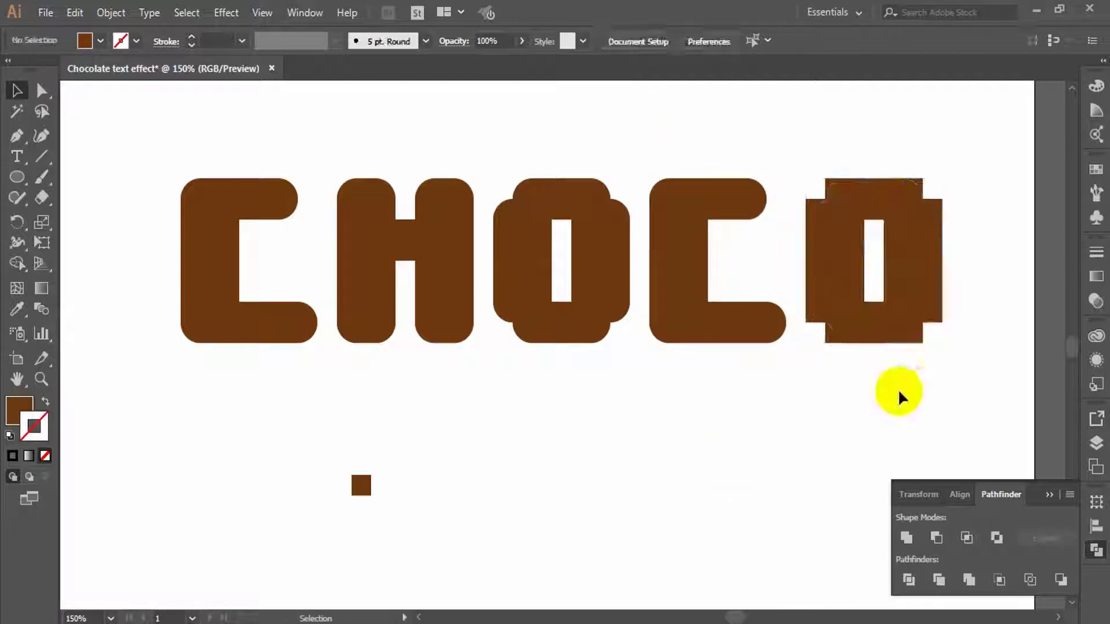
# Replace the square-cornered last O with its rounded version
pyautogui.moveTo(899, 397); pyautogui.dragTo(872, 293)
pyautogui.hotkey('ctrl', 'shift', 'e')
pyautogui.click(623, 508)
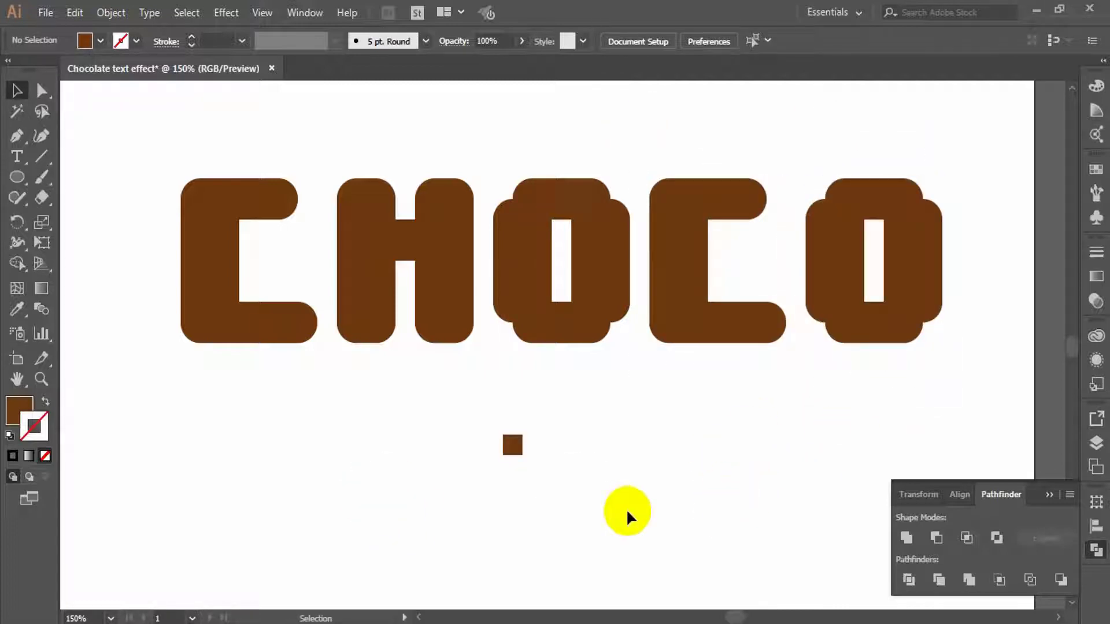
# Put a single loose brown square in the blank area below the H and select it
pyautogui.press('z')
pyautogui.keyDown('alt'); pyautogui.click(598, 381); pyautogui.keyUp('alt')
pyautogui.keyDown('alt'); pyautogui.click(598, 375); pyautogui.keyUp('alt')
pyautogui.scroll(3, 563, 407)
pyautogui.click(556, 416)
pyautogui.press('v')
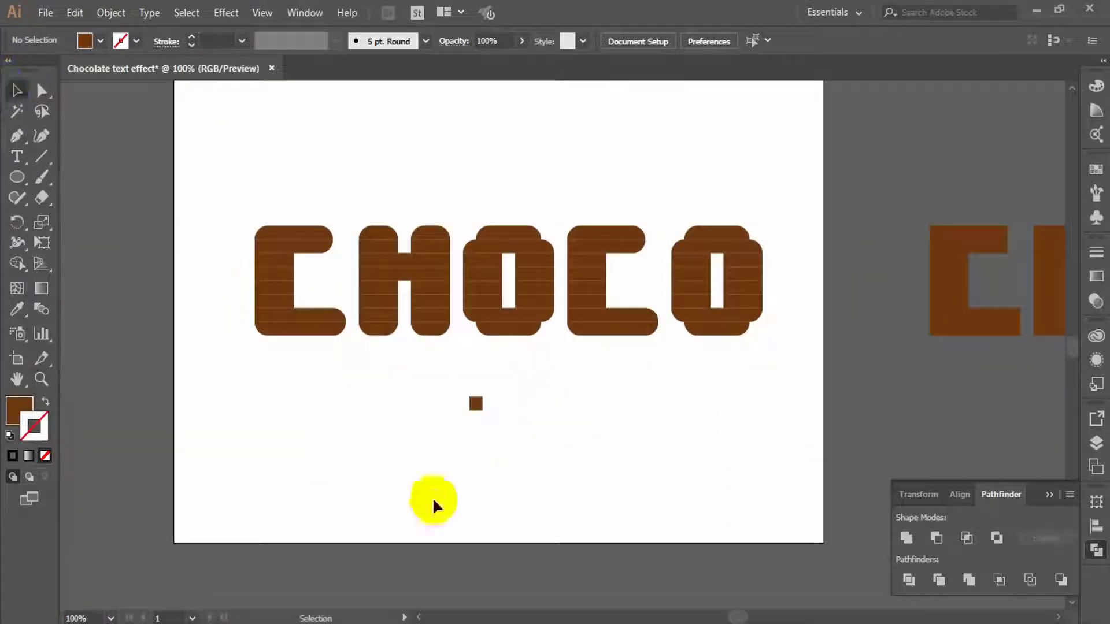
pyautogui.press('z')
pyautogui.click(518, 395)
pyautogui.press('v')
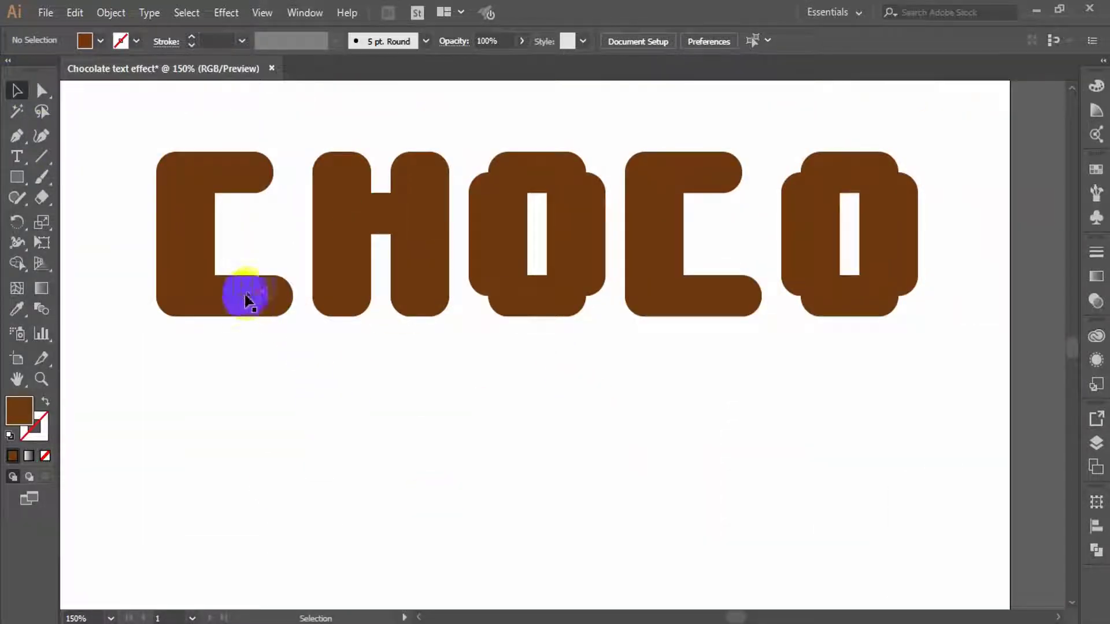
pyautogui.moveTo(443, 269); pyautogui.dragTo(387, 454)
pyautogui.click(413, 463)
pyautogui.click(380, 451)
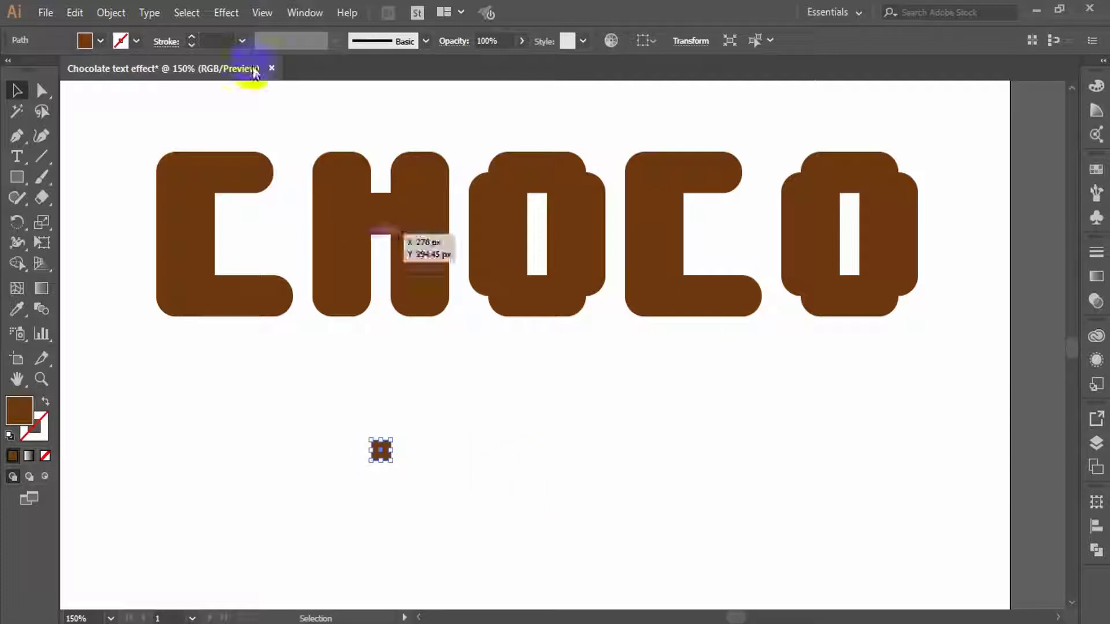
# Start a 3D Extrude & Bevel effect on the loose square with the position set to Front
pyautogui.click(226, 12)
pyautogui.click(243, 13)
pyautogui.click(262, 12)
pyautogui.click(226, 12)
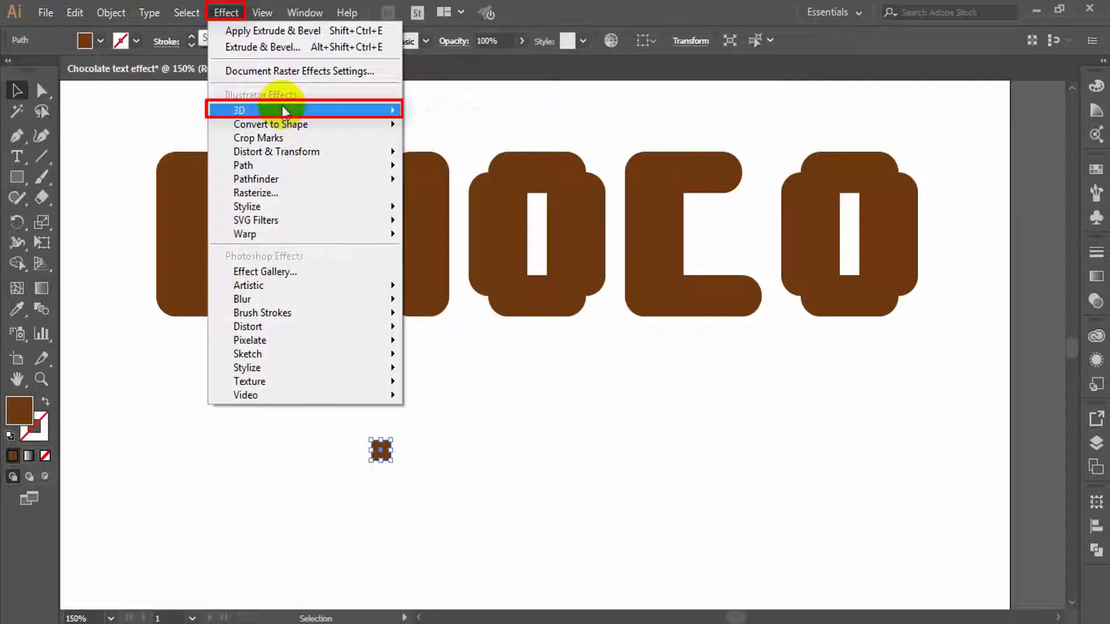
pyautogui.moveTo(283, 111)
pyautogui.click(466, 109)
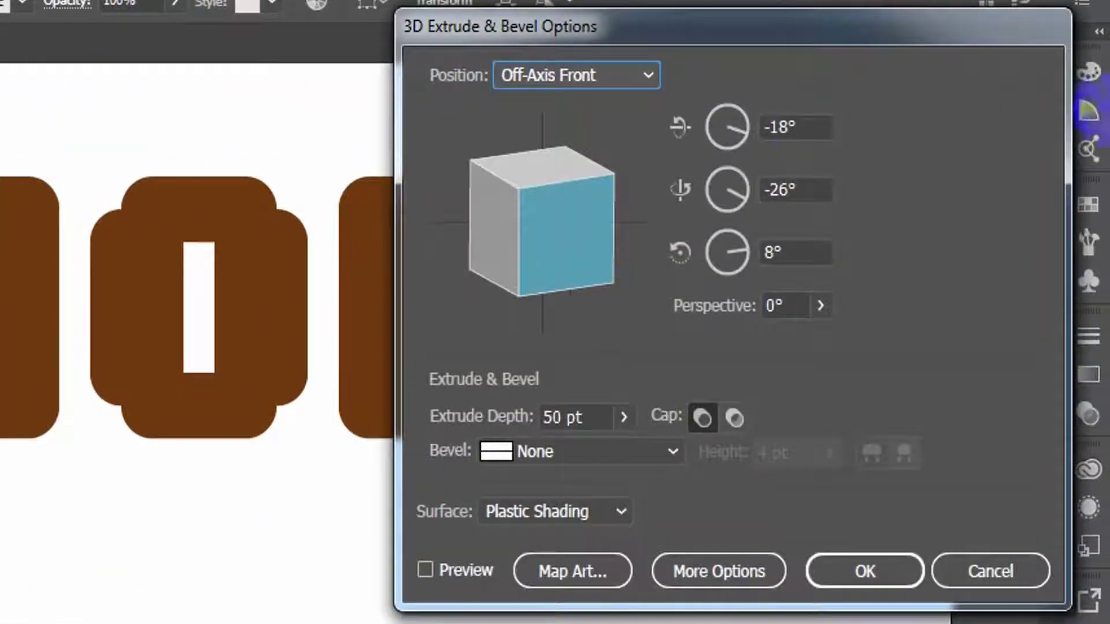
pyautogui.click(620, 82)
pyautogui.click(571, 144)
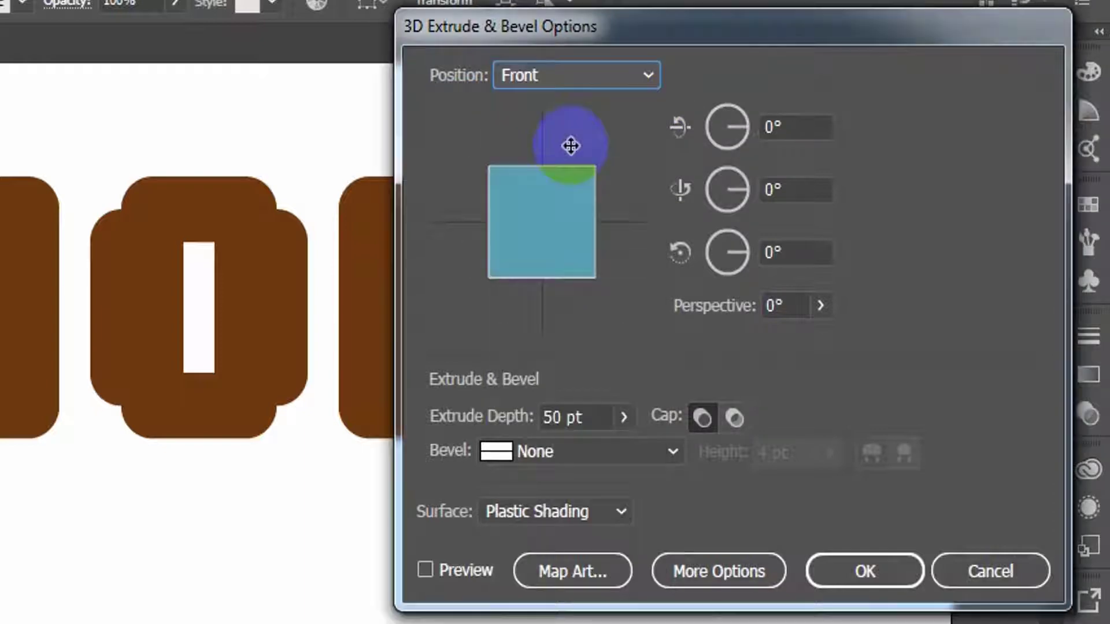
# Set the extrude depth to 15 pt with a Rounded bevel, enable the preview, and apply the 3D effect
pyautogui.doubleClick(589, 417)
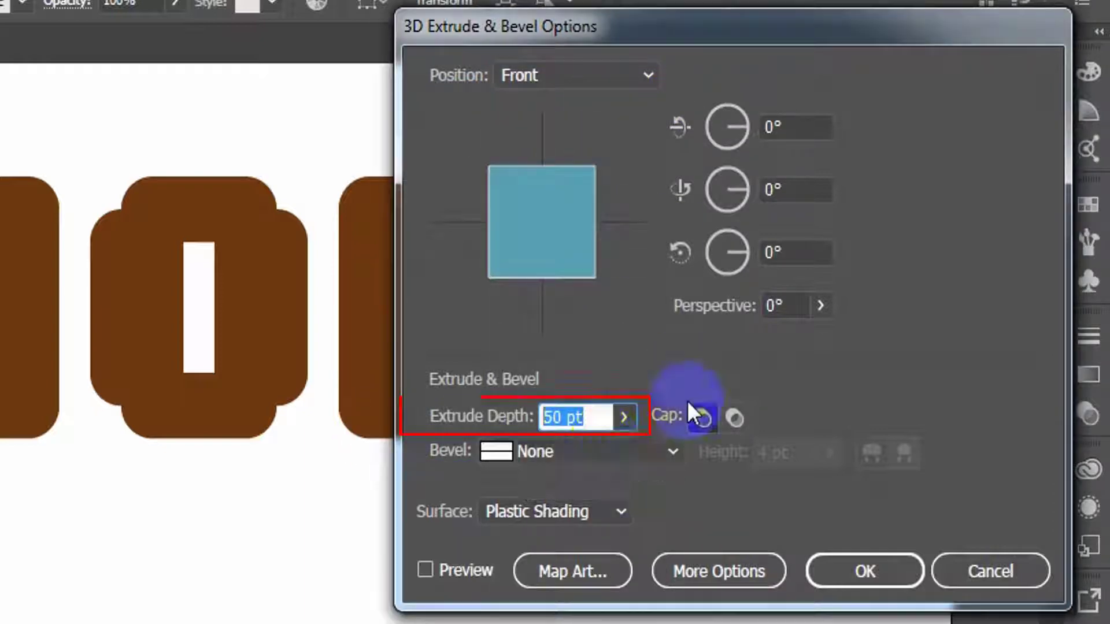
pyautogui.click(560, 460)
pyautogui.click(569, 622)
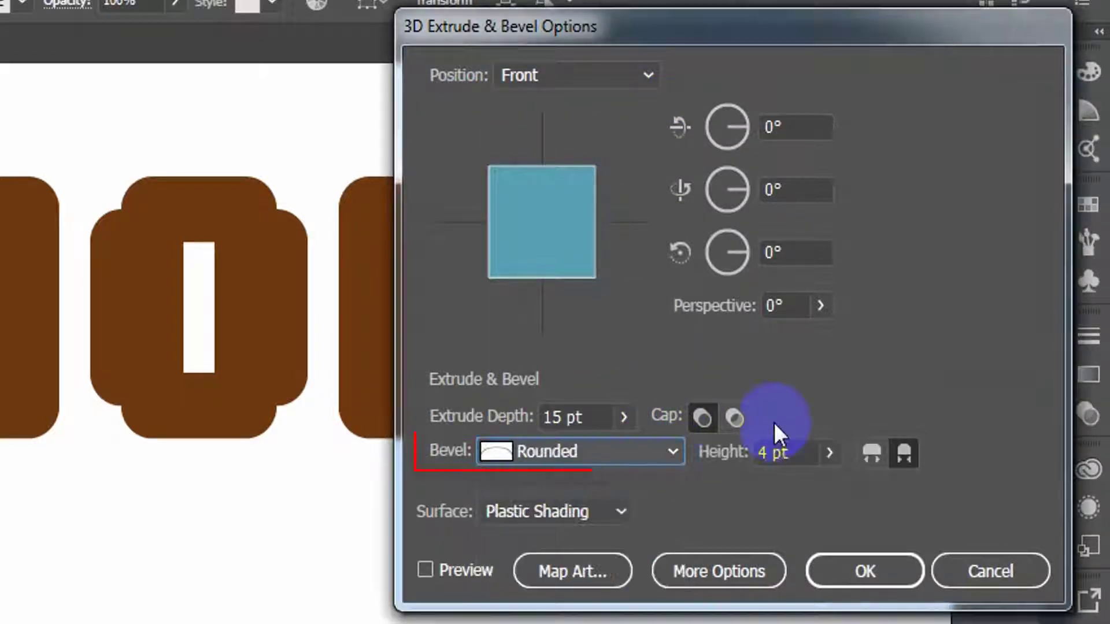
pyautogui.click(431, 571)
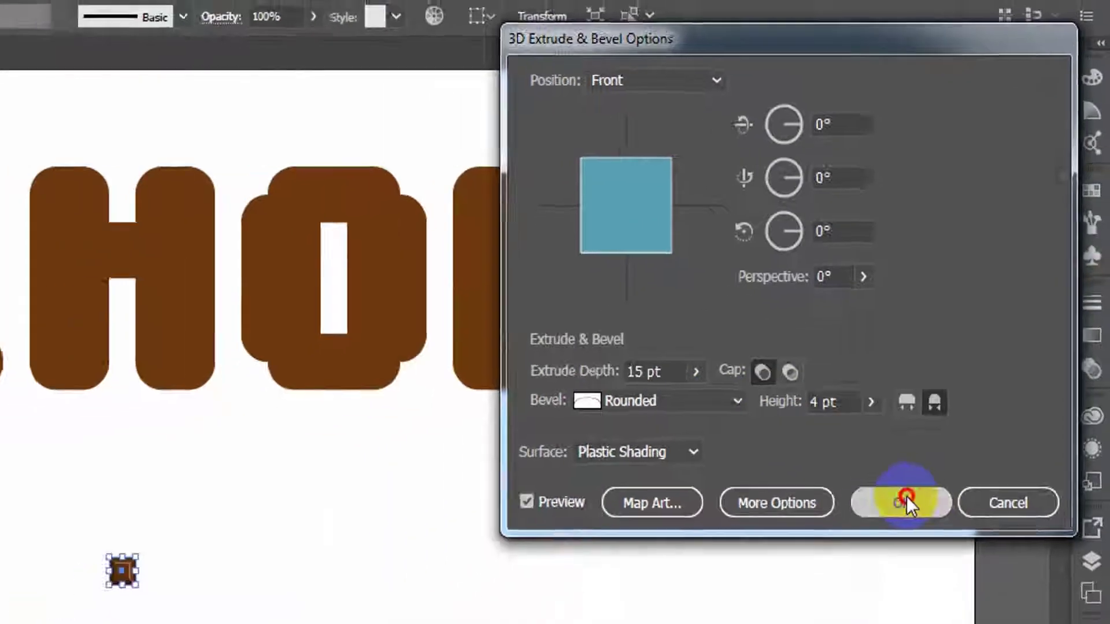
pyautogui.click(870, 563)
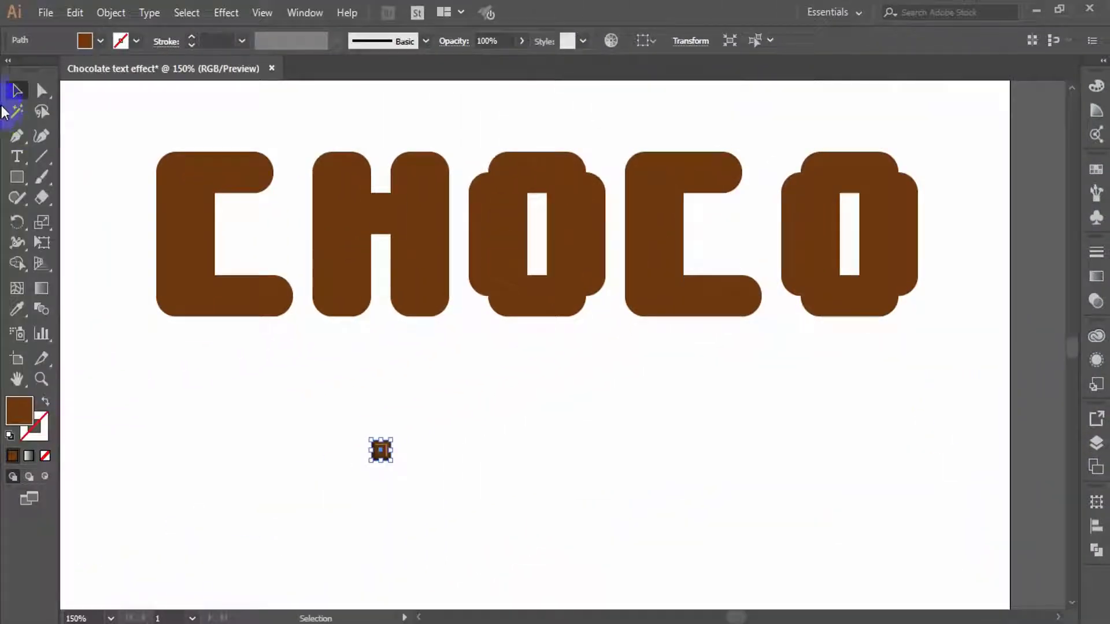
# Place a copy of the bevelled square to the left of the original in the blank area
pyautogui.moveTo(382, 452); pyautogui.dragTo(272, 430)
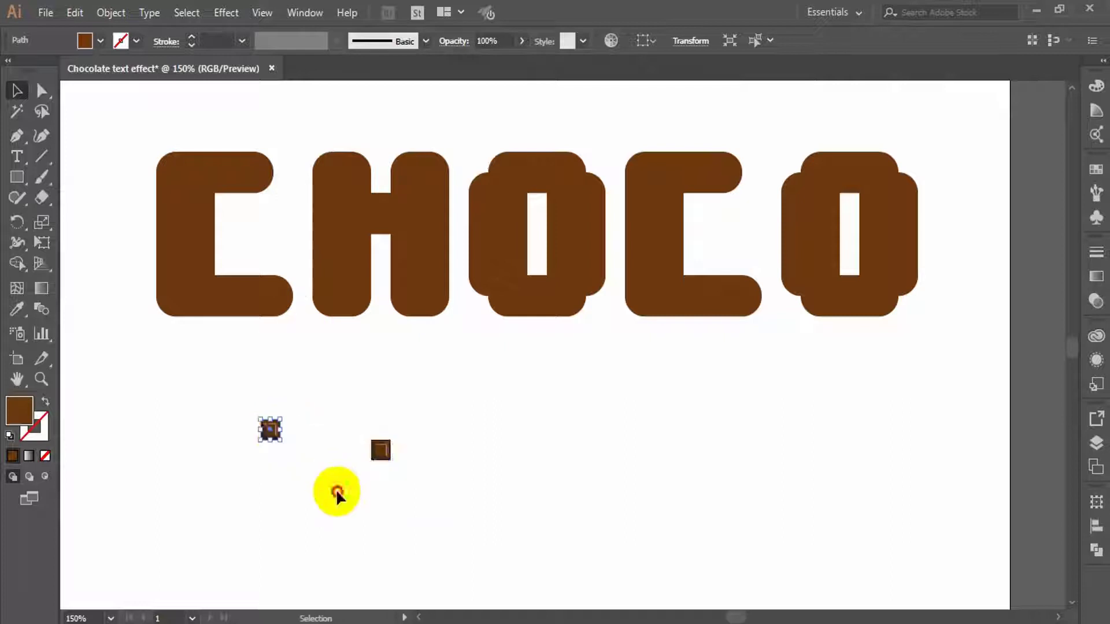
pyautogui.click(773, 436)
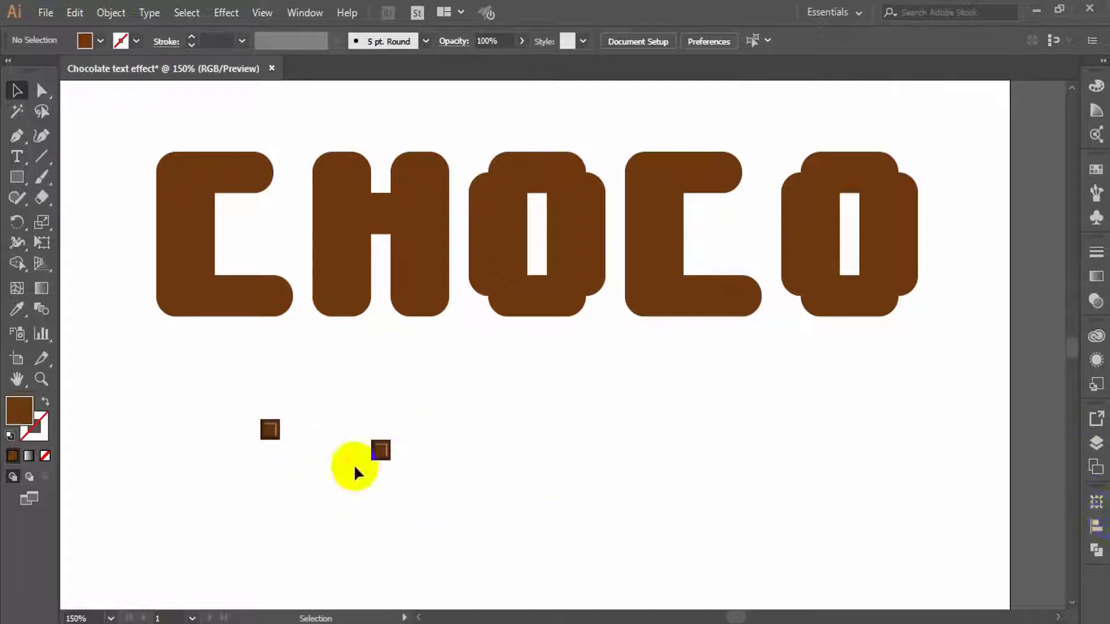
# Save the appearance of the loose bevelled square below the H as a new graphic style
pyautogui.click(381, 450)
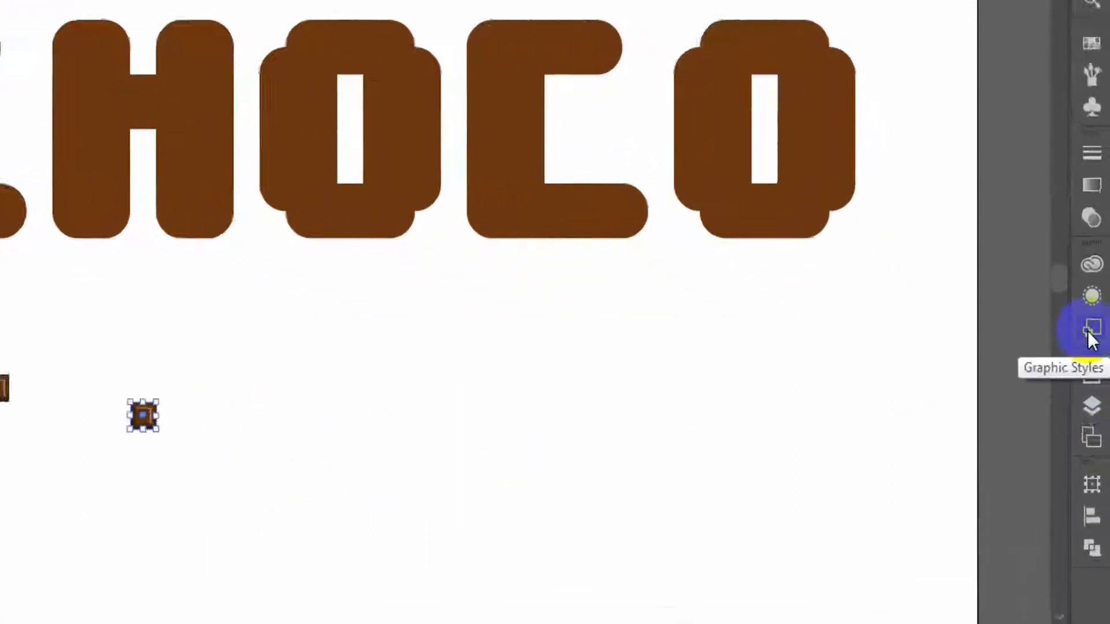
pyautogui.click(1095, 387)
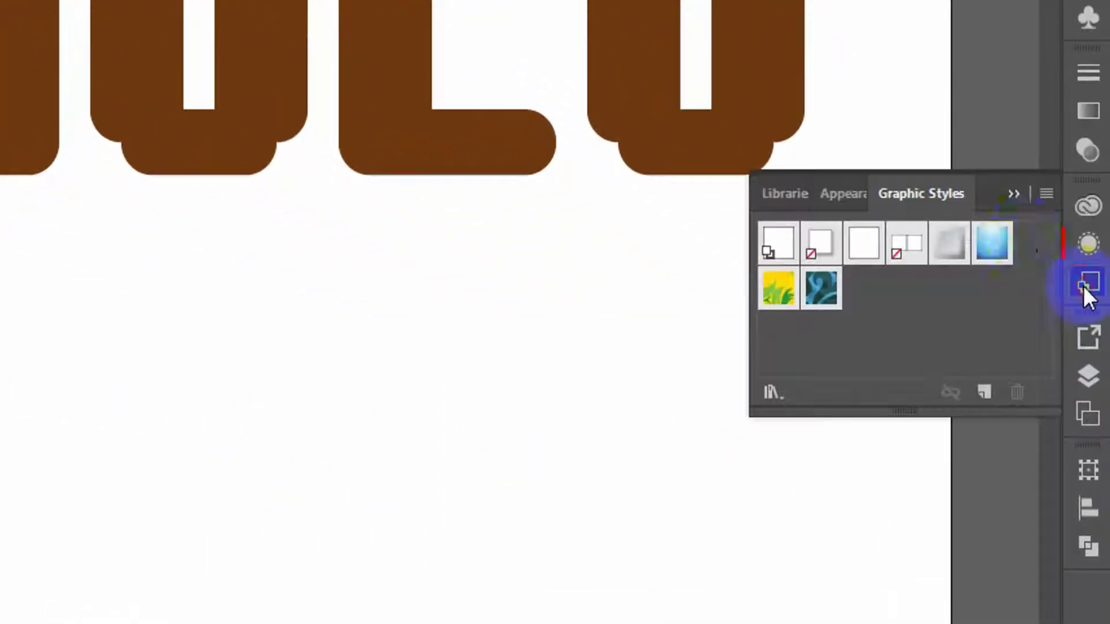
pyautogui.click(942, 328)
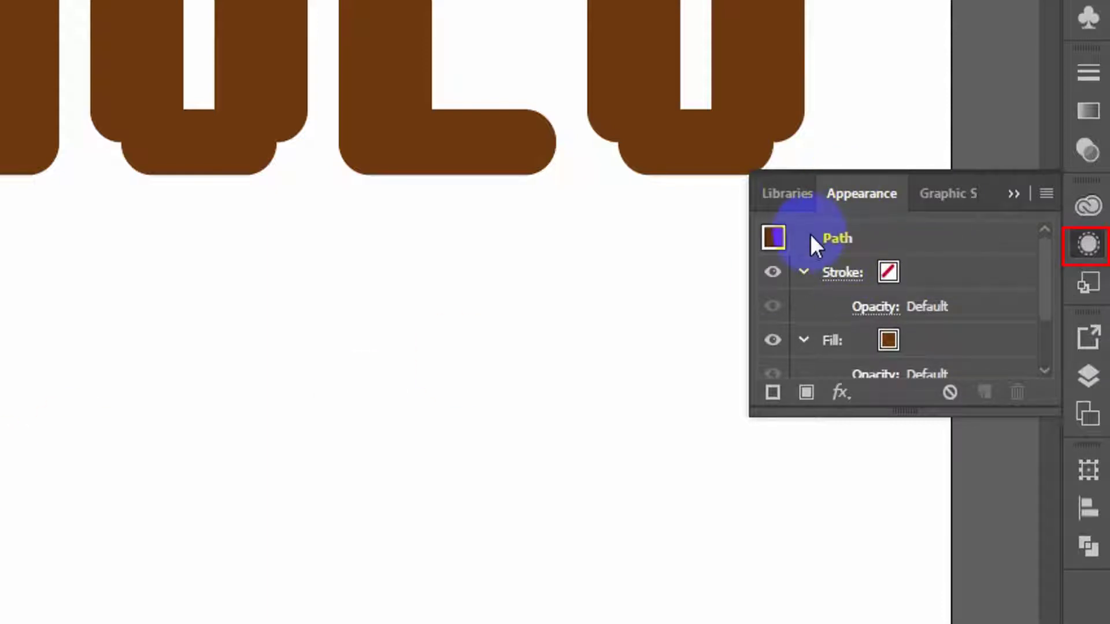
pyautogui.click(325, 473)
pyautogui.click(5, 419)
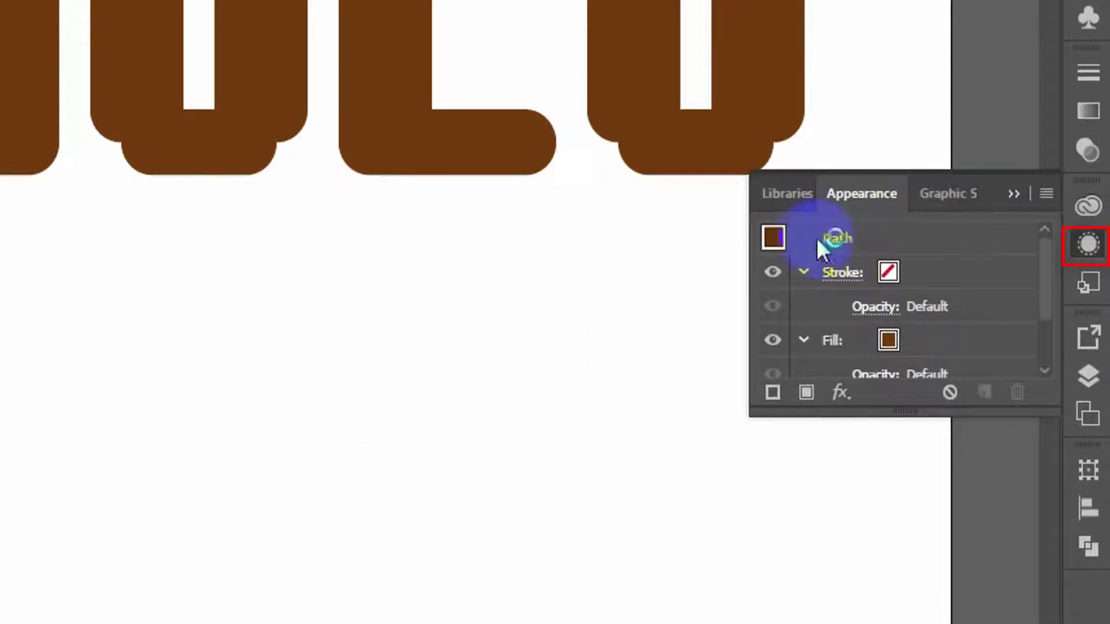
pyautogui.moveTo(773, 237); pyautogui.dragTo(863, 296)
pyautogui.click(844, 193)
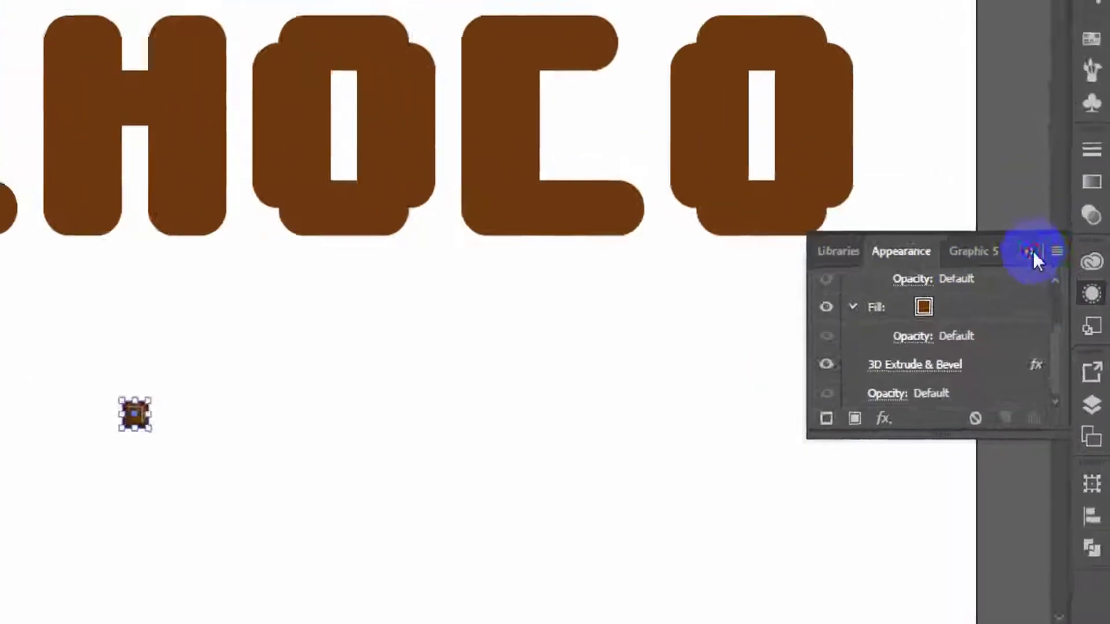
pyautogui.click(478, 326)
# Apply the saved brown bevel graphic style to all squares of the CHOCO lettering
pyautogui.click(208, 208)
pyautogui.click(204, 325)
pyautogui.moveTo(134, 124); pyautogui.dragTo(939, 341)
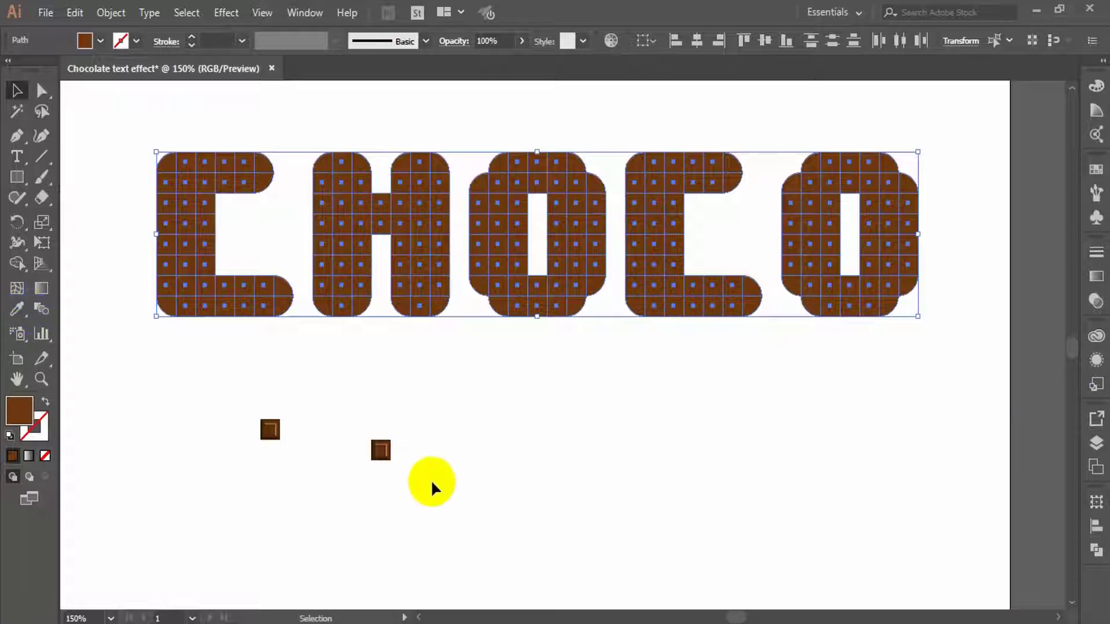
pyautogui.click(1097, 387)
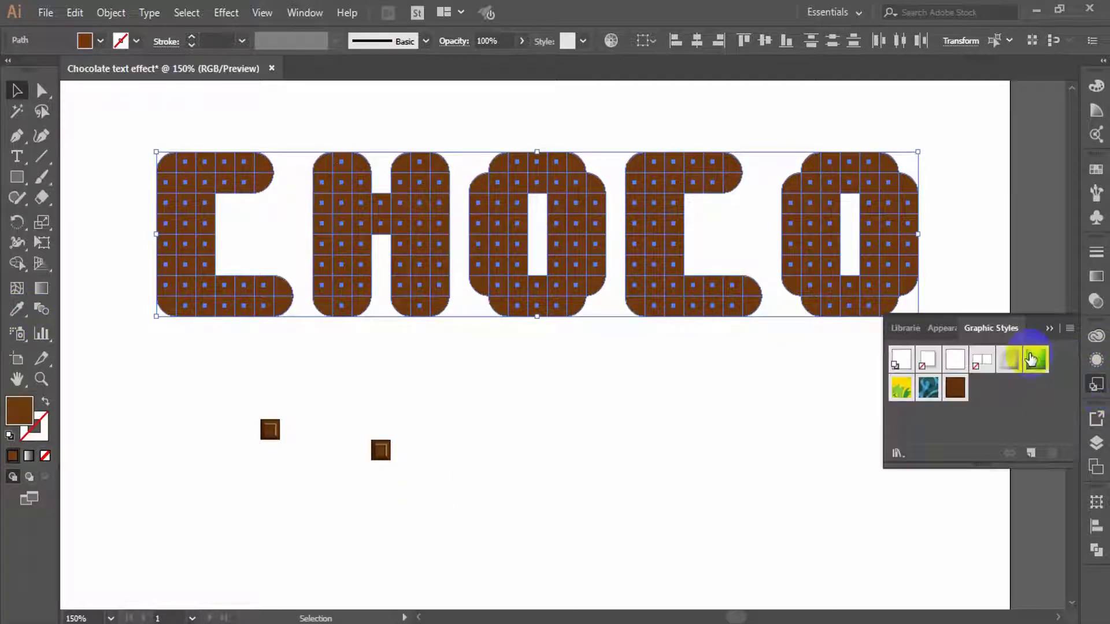
pyautogui.click(955, 391)
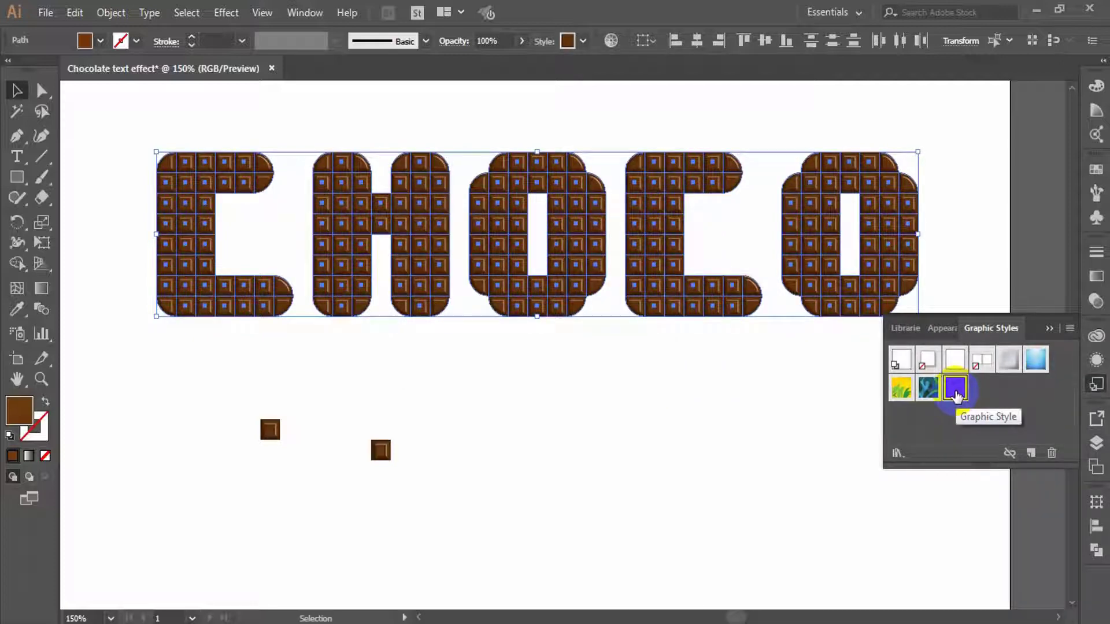
pyautogui.click(695, 403)
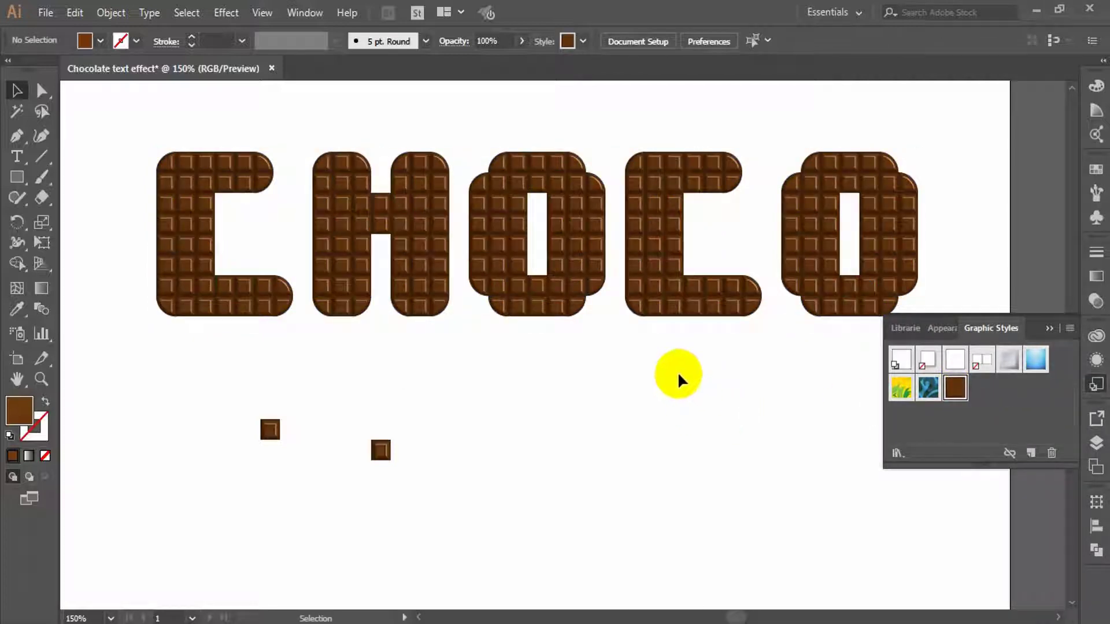
# Move the loose bevelled square from below the H to the empty canvas right of the artboard
pyautogui.press('z')
pyautogui.moveTo(565, 260); pyautogui.dragTo(568, 368)
pyautogui.keyDown('alt'); pyautogui.click(566, 375); pyautogui.keyUp('alt')
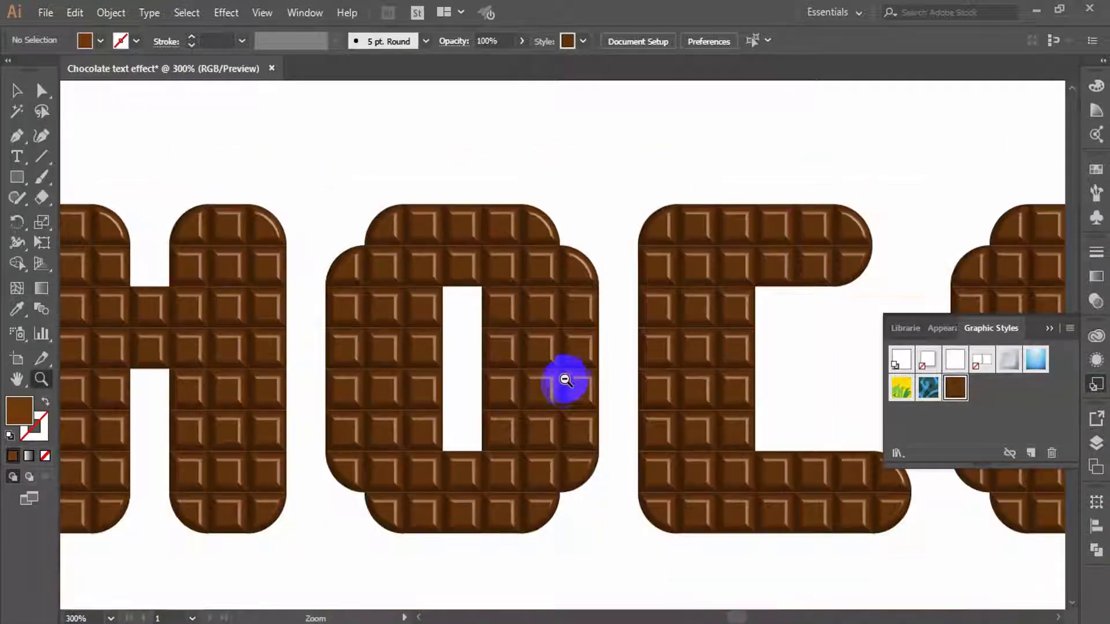
pyautogui.keyDown('alt'); pyautogui.click(577, 380); pyautogui.keyUp('alt')
pyautogui.keyDown('alt'); pyautogui.click(577, 379); pyautogui.keyUp('alt')
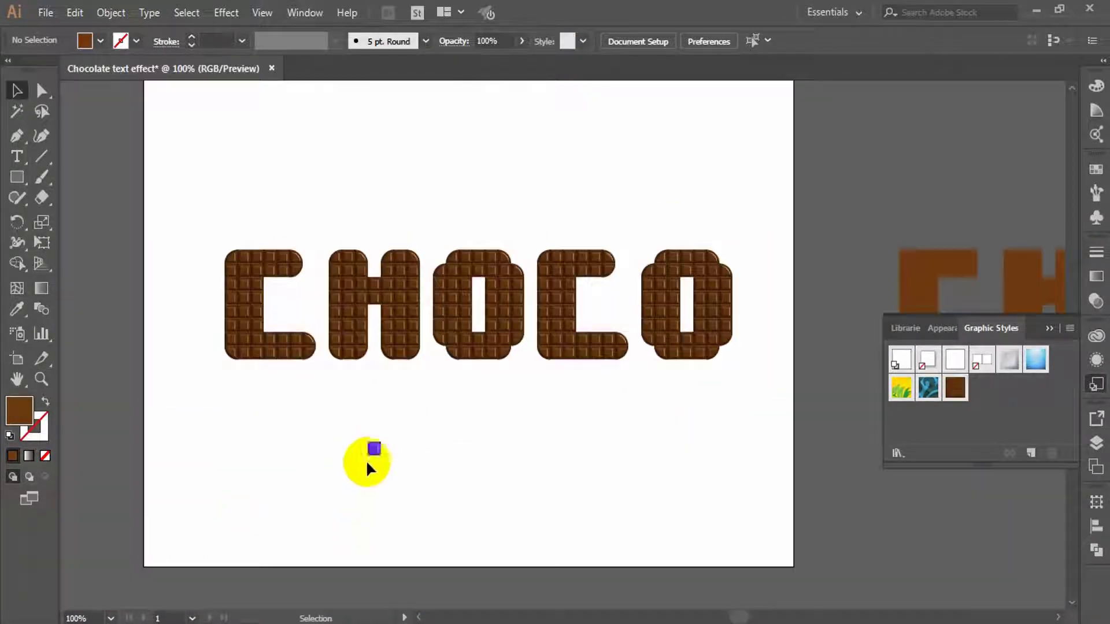
pyautogui.click(372, 452)
pyautogui.moveTo(374, 448); pyautogui.dragTo(825, 235)
pyautogui.click(840, 317)
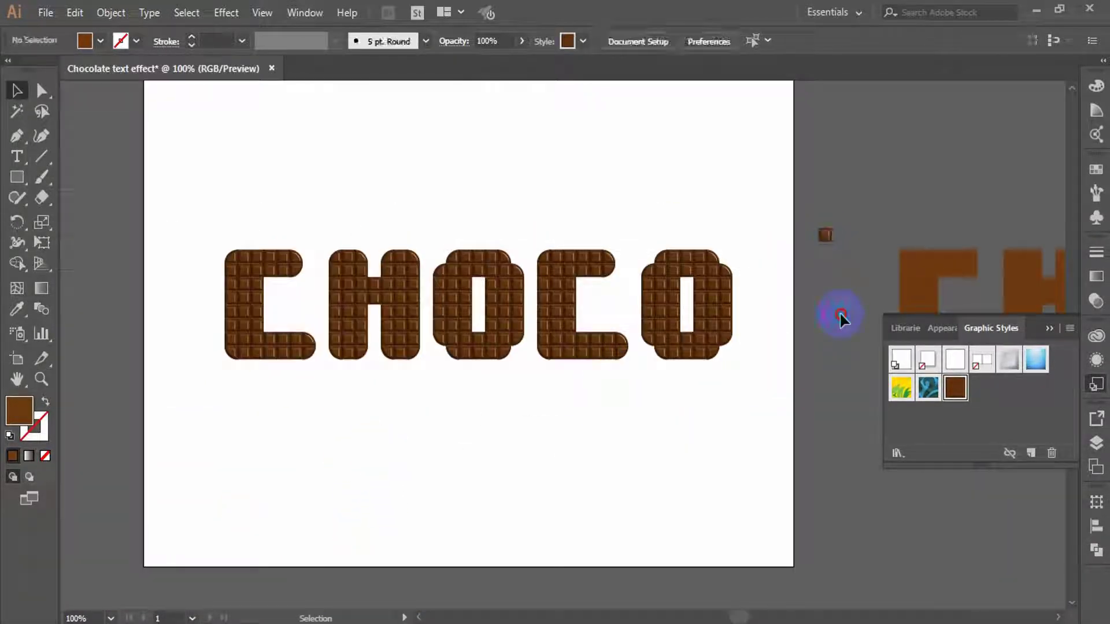
# Draw a brown rectangle slightly larger than the whole CHOCO lettering and send it to the back
pyautogui.click(18, 179)
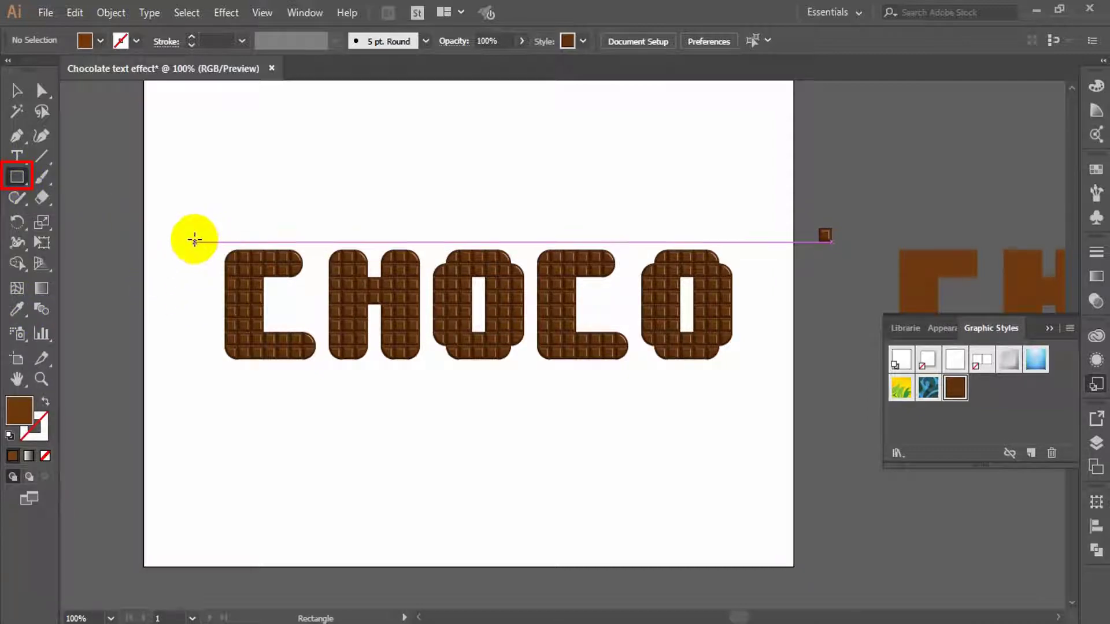
pyautogui.moveTo(200, 235); pyautogui.dragTo(757, 374)
pyautogui.rightClick(578, 283)
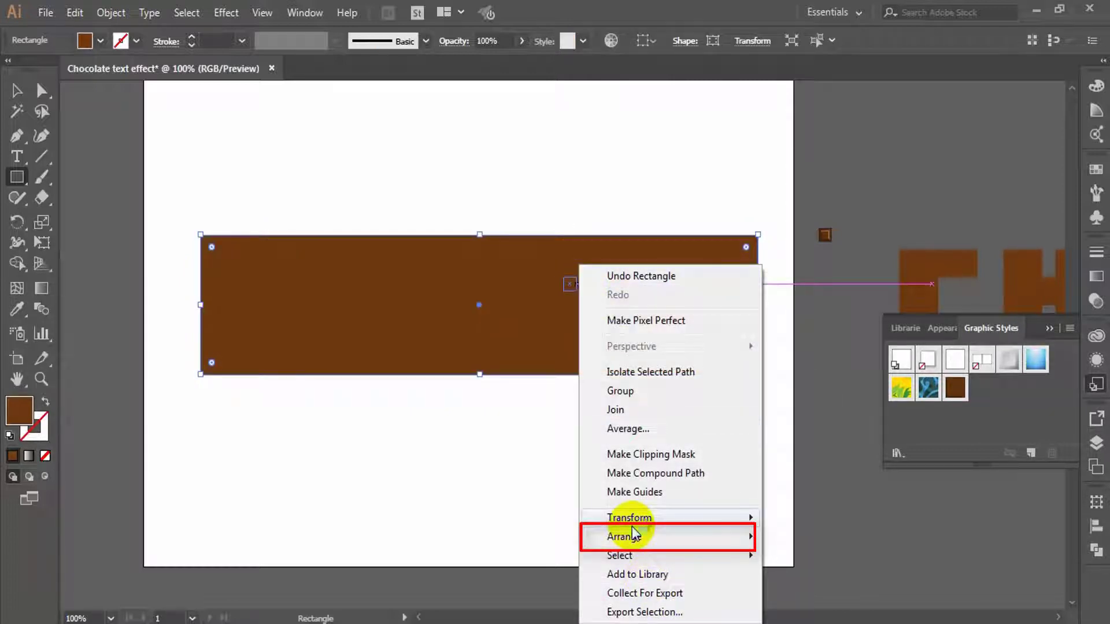
pyautogui.moveTo(634, 533)
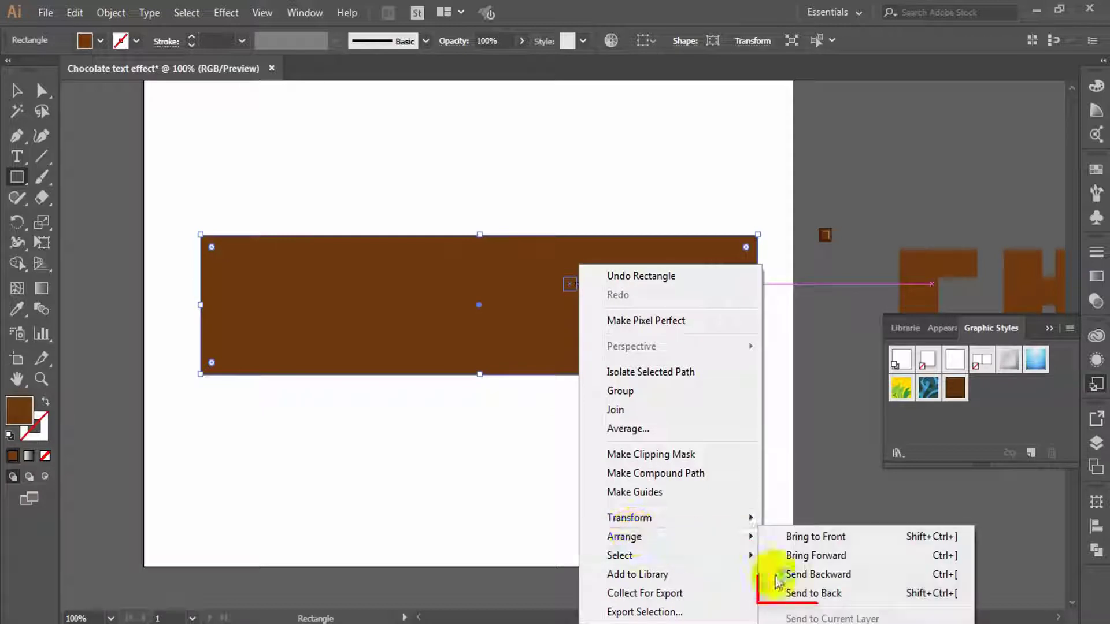
pyautogui.click(843, 595)
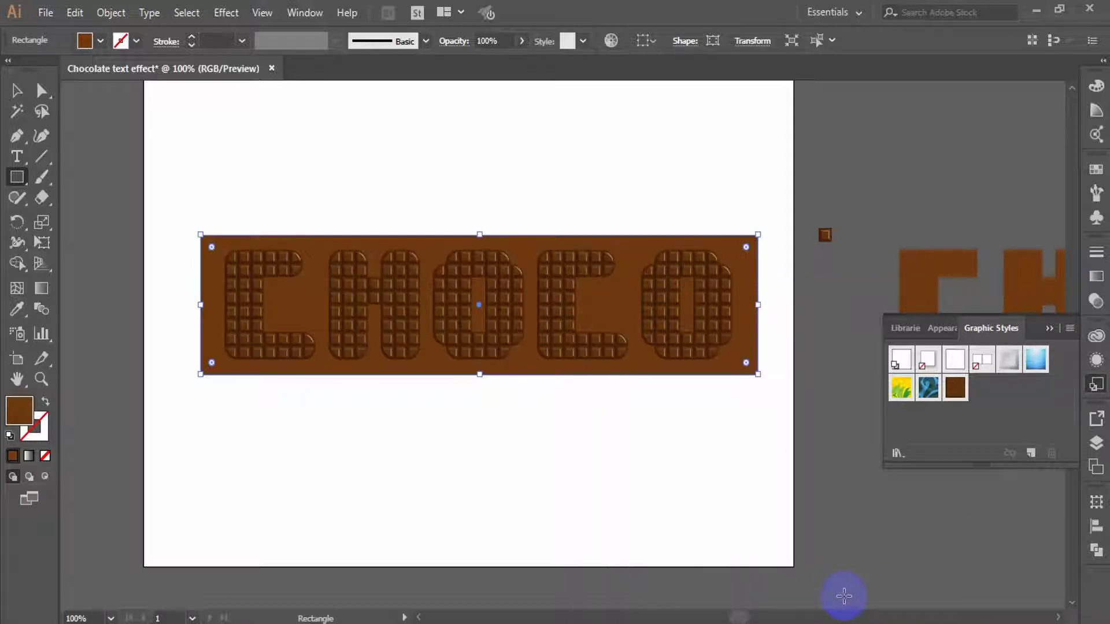
pyautogui.click(24, 90)
pyautogui.click(209, 141)
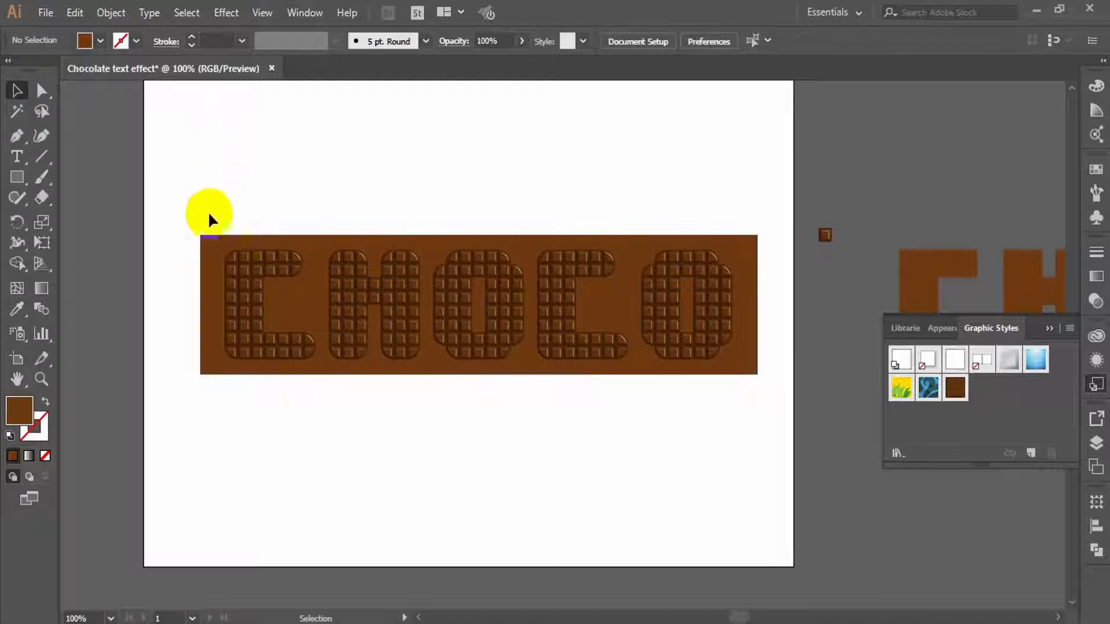
# Apply a Roughen effect to the background rectangle with 2% relative size, detail 3/in and smooth points, with the preview enabled
pyautogui.click(211, 240)
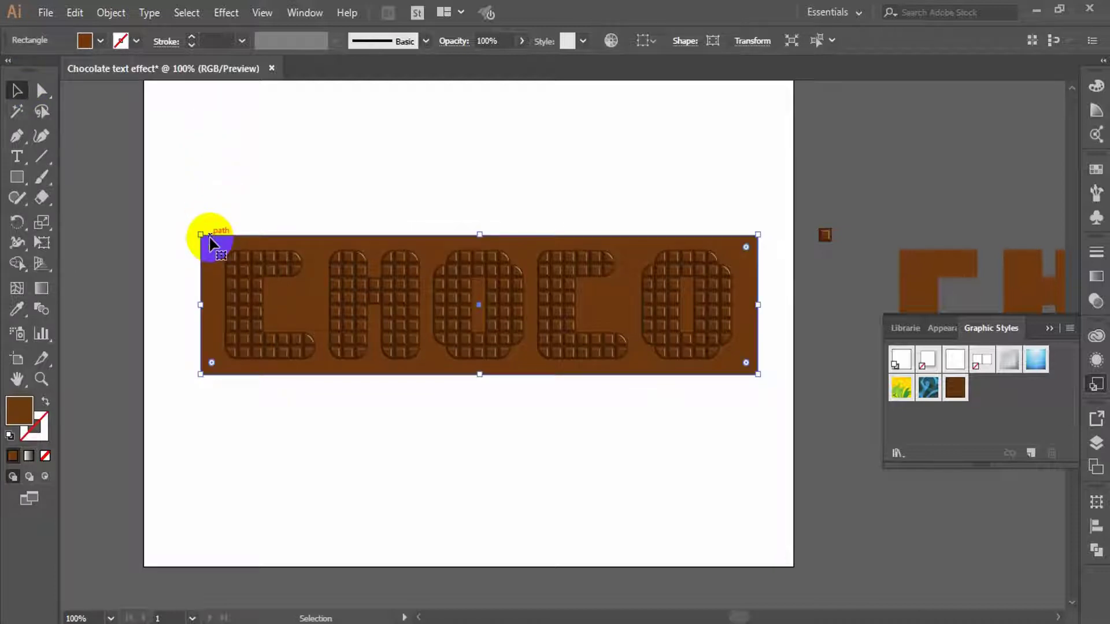
pyautogui.click(245, 404)
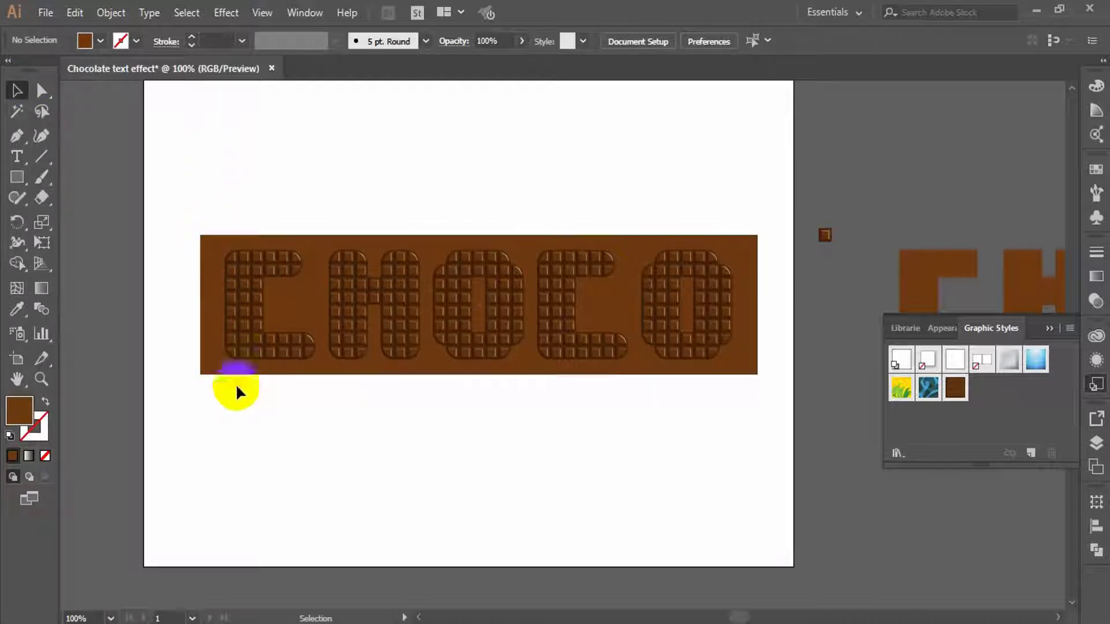
pyautogui.click(203, 292)
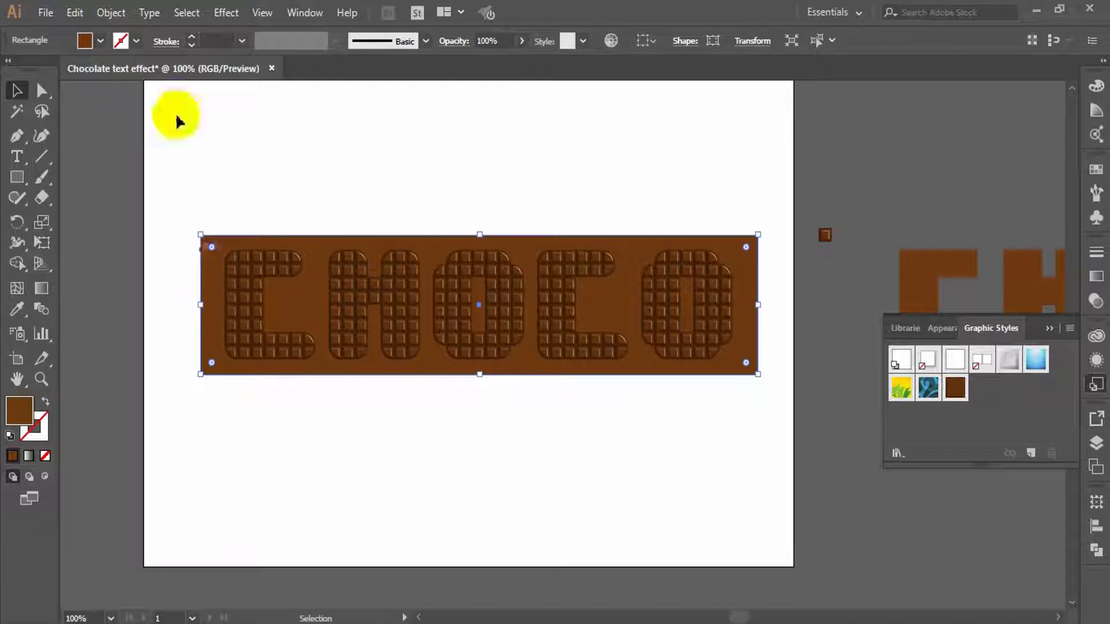
pyautogui.click(238, 13)
pyautogui.moveTo(272, 151)
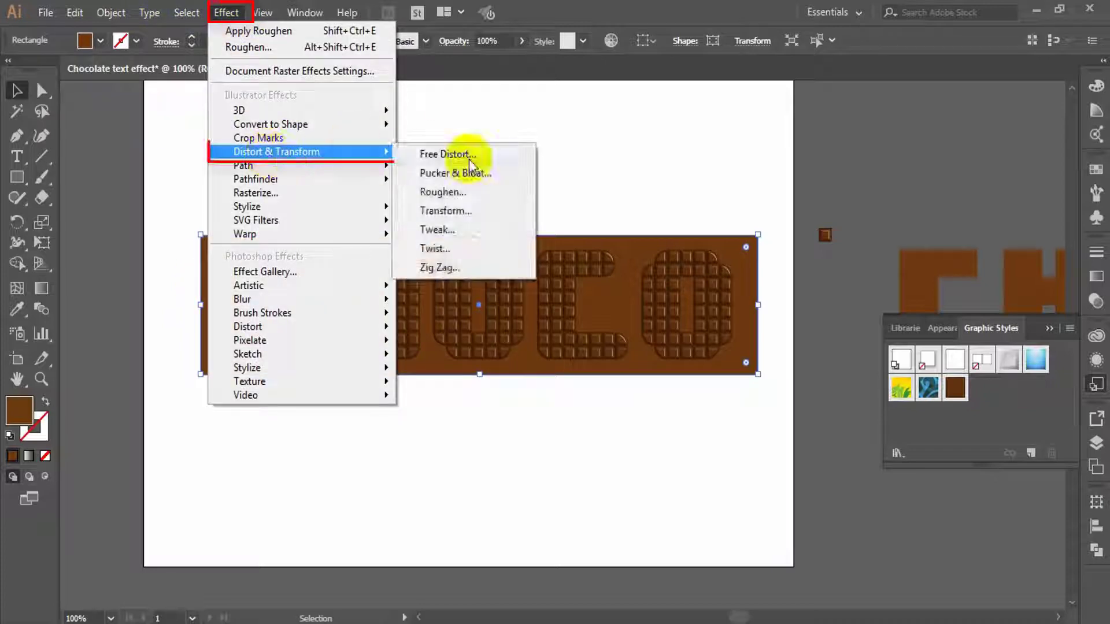
pyautogui.click(475, 193)
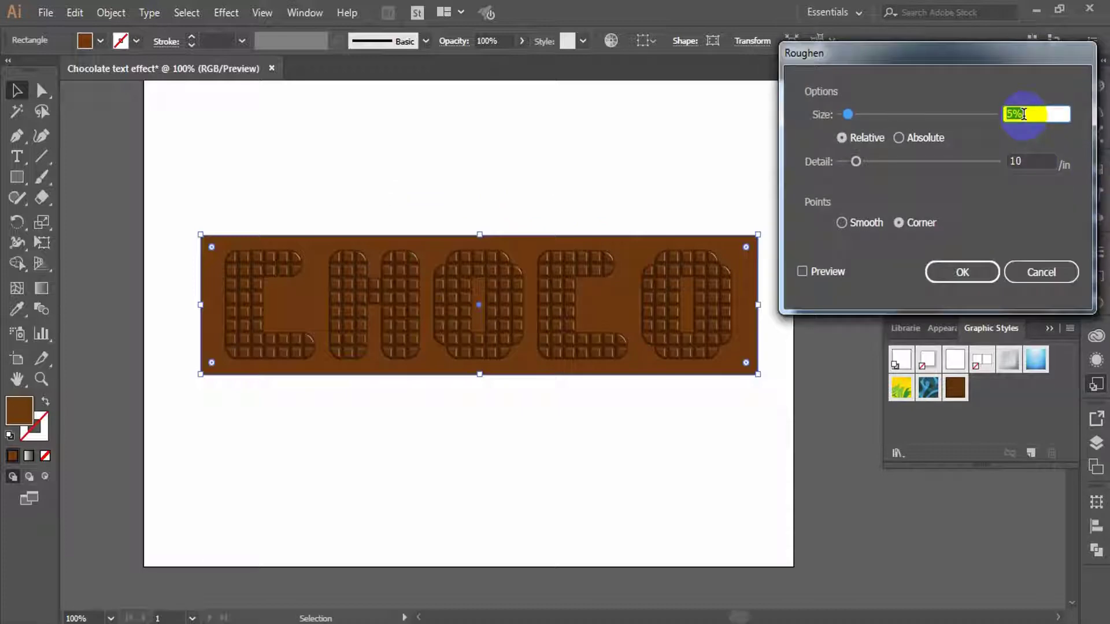
pyautogui.write('2')
pyautogui.click(1026, 162)
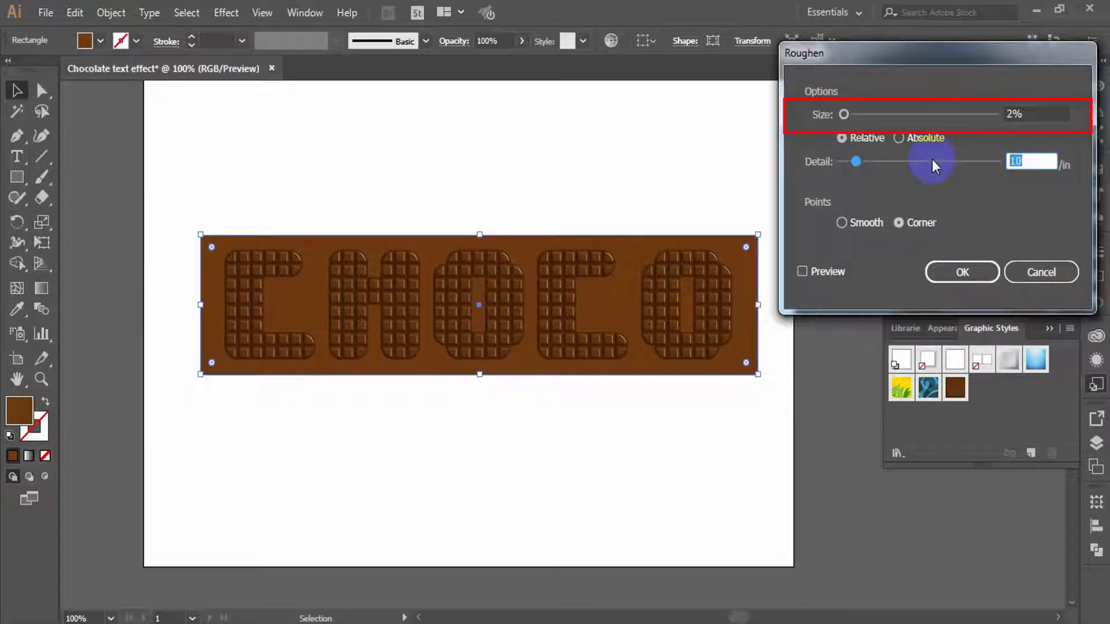
pyautogui.click(842, 223)
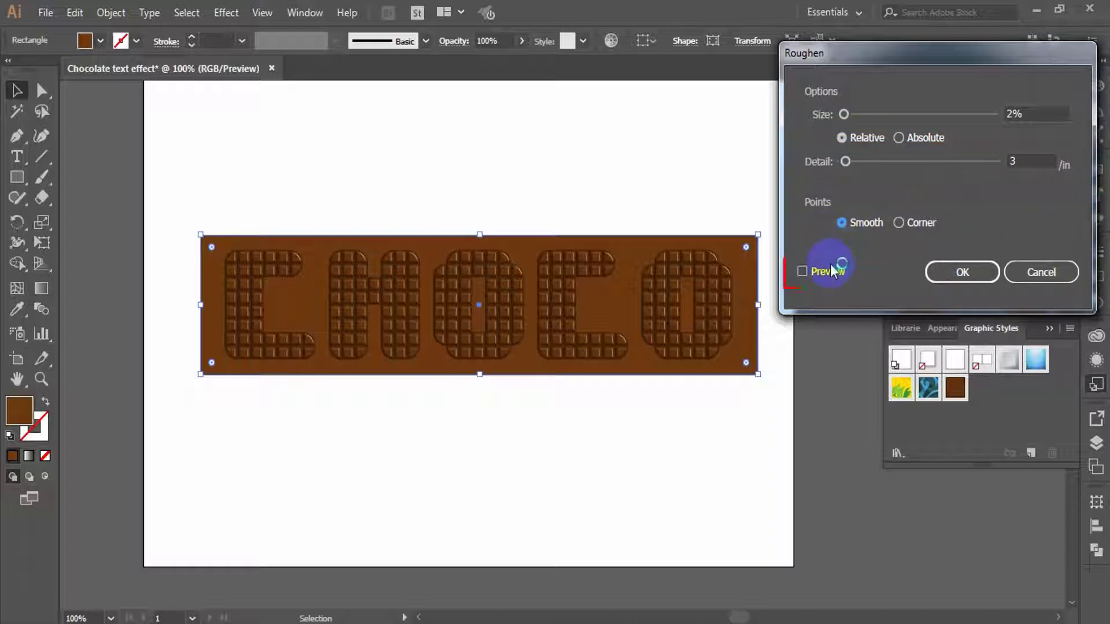
pyautogui.click(802, 271)
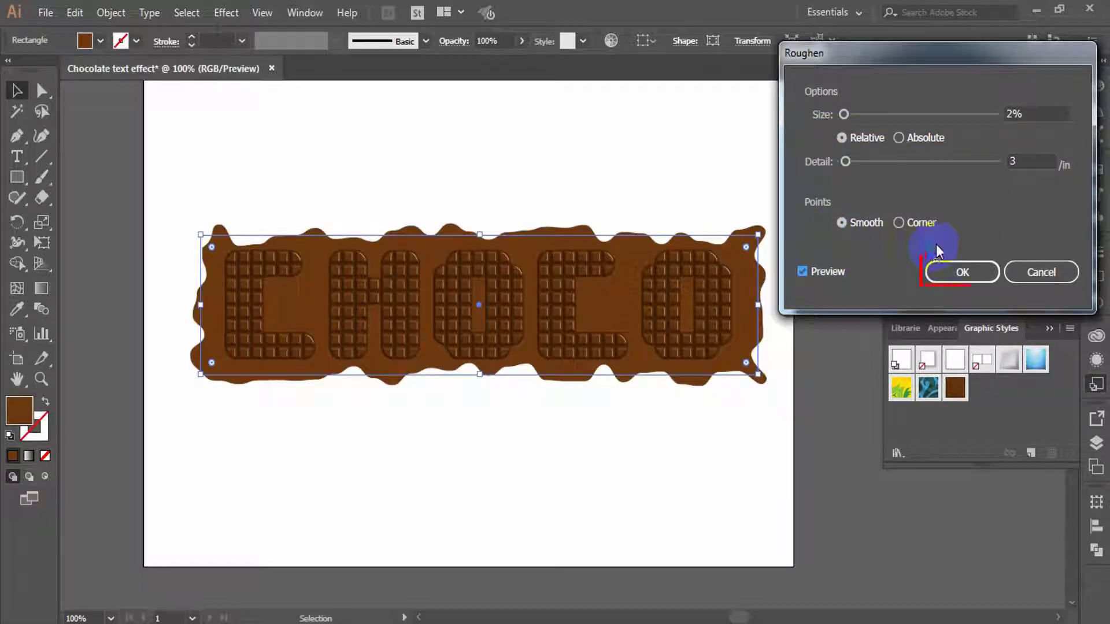
pyautogui.click(971, 268)
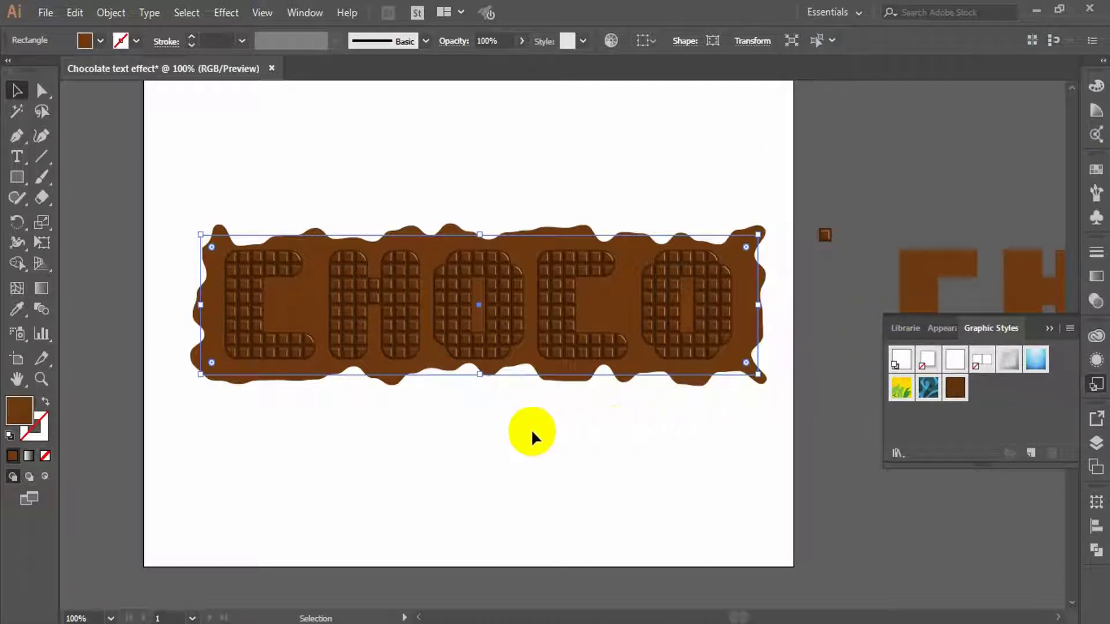
# Expand the appearance of the roughened background shape into an editable path
pyautogui.click(110, 12)
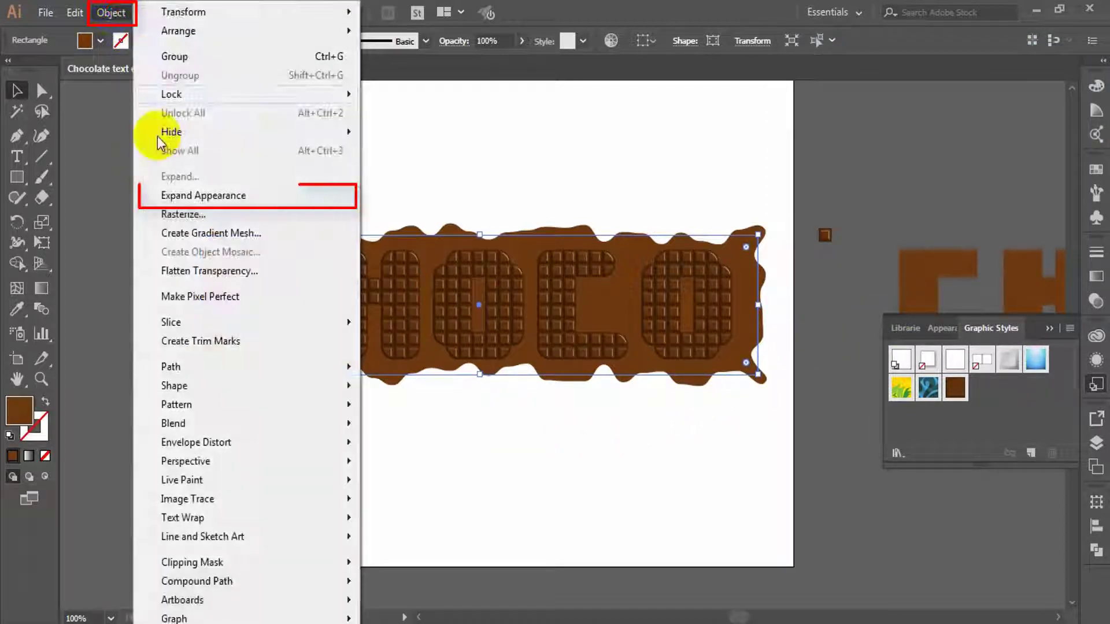
pyautogui.click(172, 195)
pyautogui.click(209, 319)
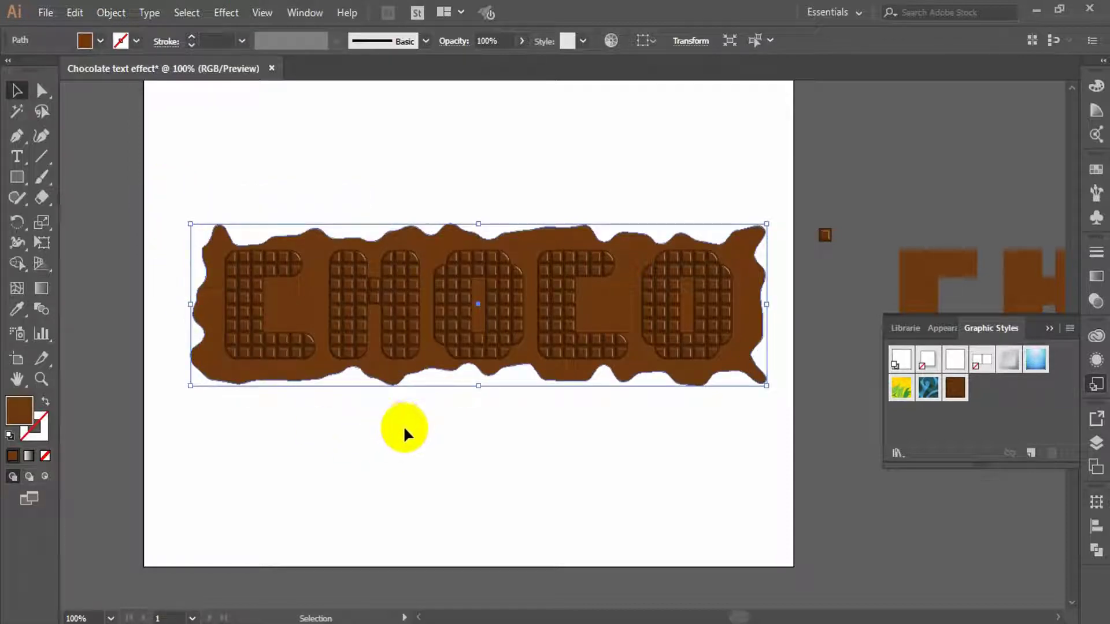
# Offset the path of the wavy background shape by 10 px with Miter joins and a miter limit of 4
pyautogui.click(110, 12)
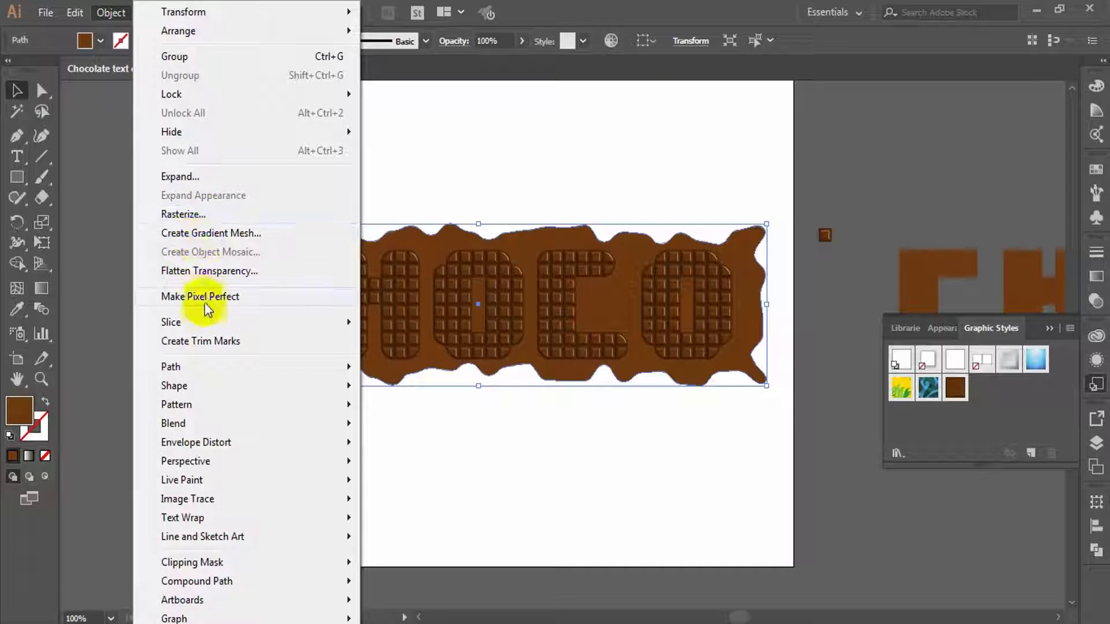
pyautogui.moveTo(205, 364)
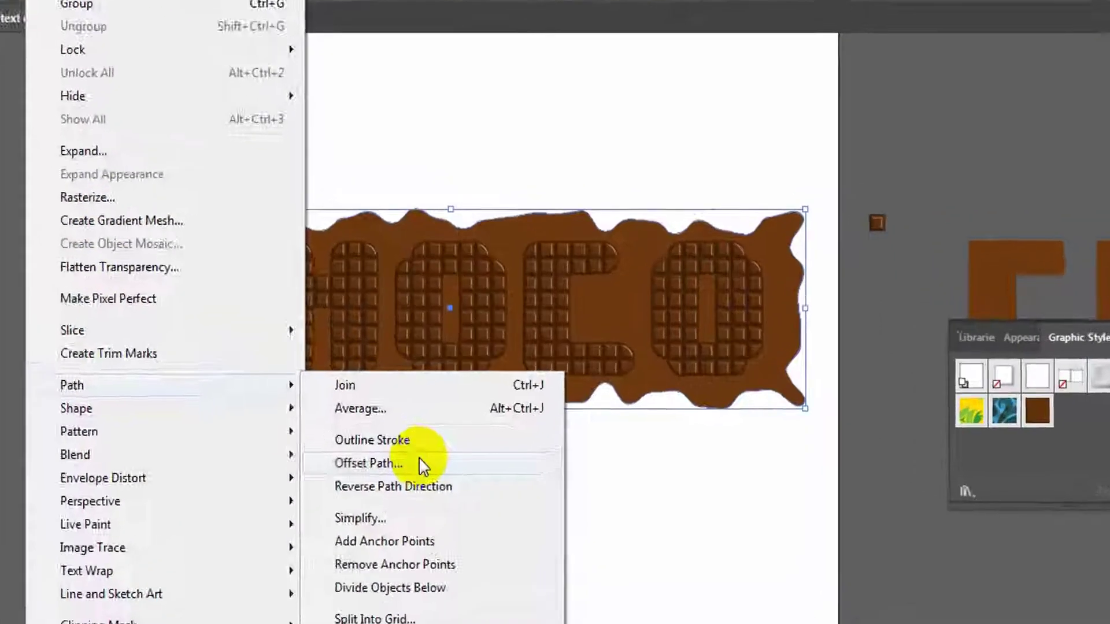
pyautogui.click(461, 428)
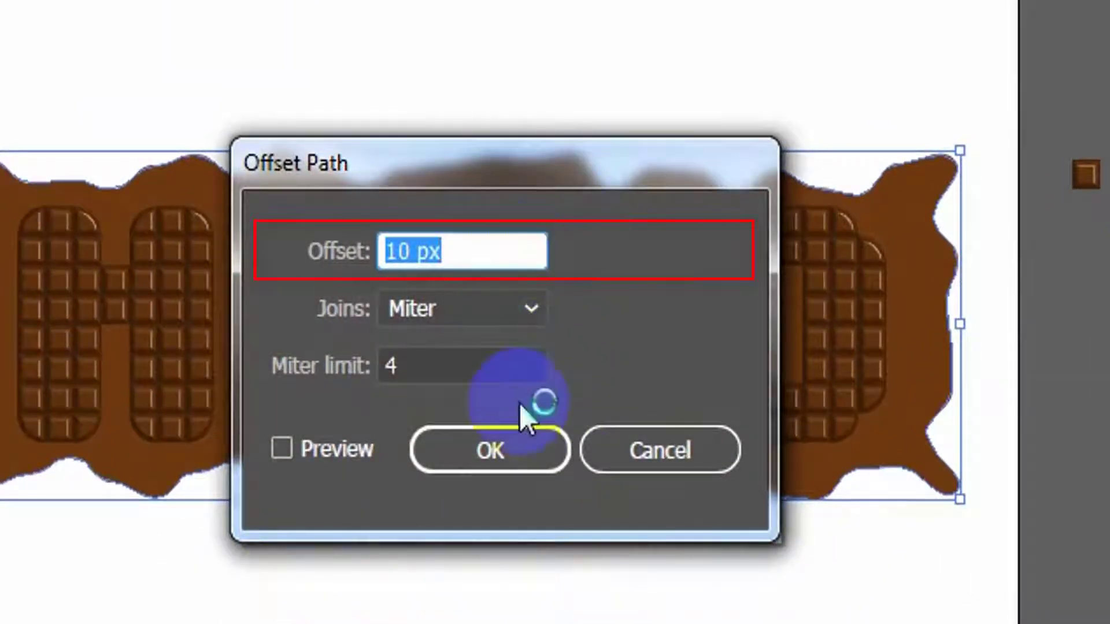
pyautogui.click(314, 448)
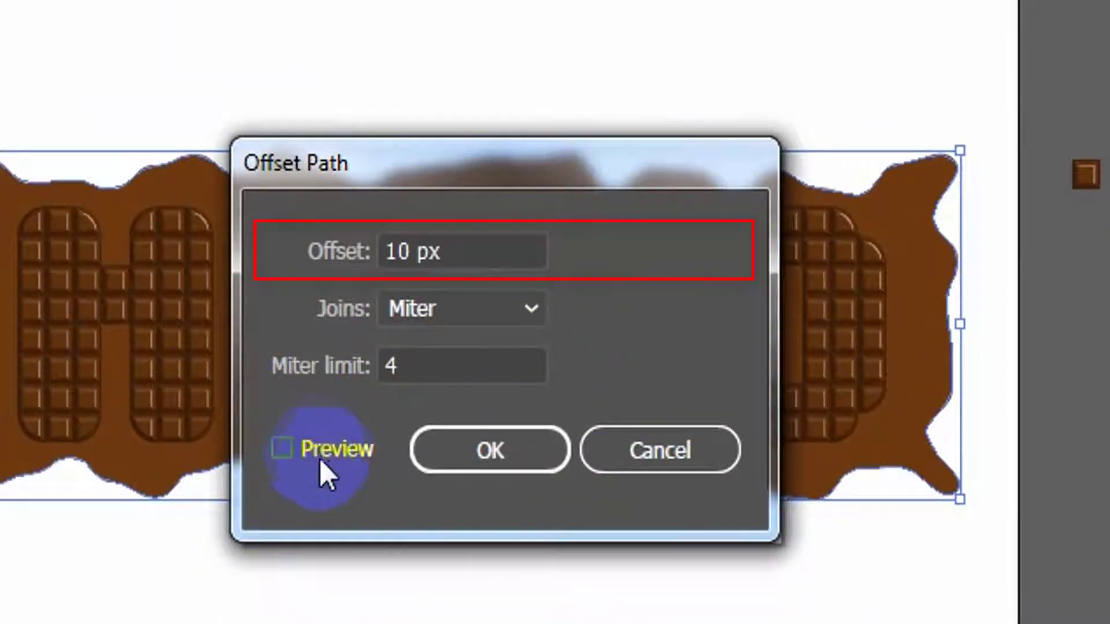
pyautogui.click(471, 460)
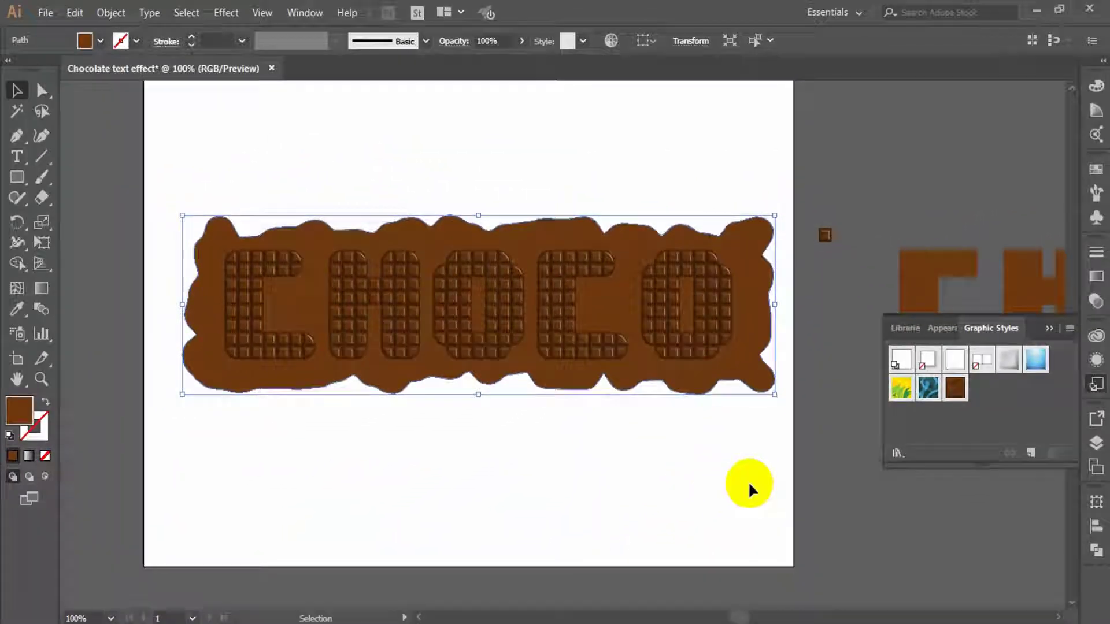
# Fill the larger offset background shape with dark brown RGB 50, 22, 15
pyautogui.click(19, 414)
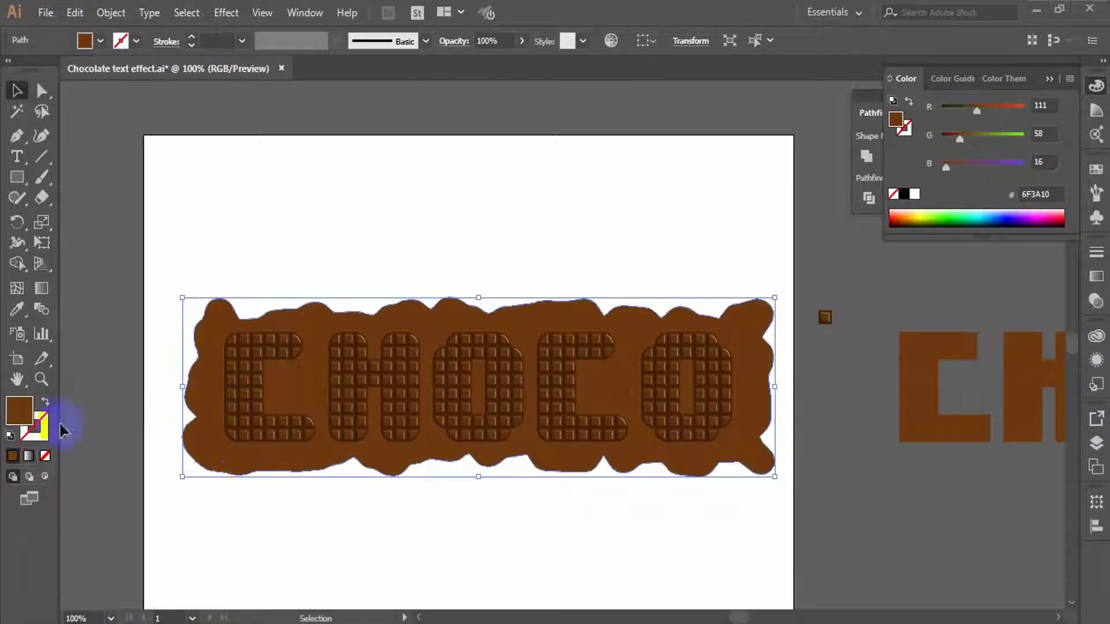
pyautogui.doubleClick(17, 416)
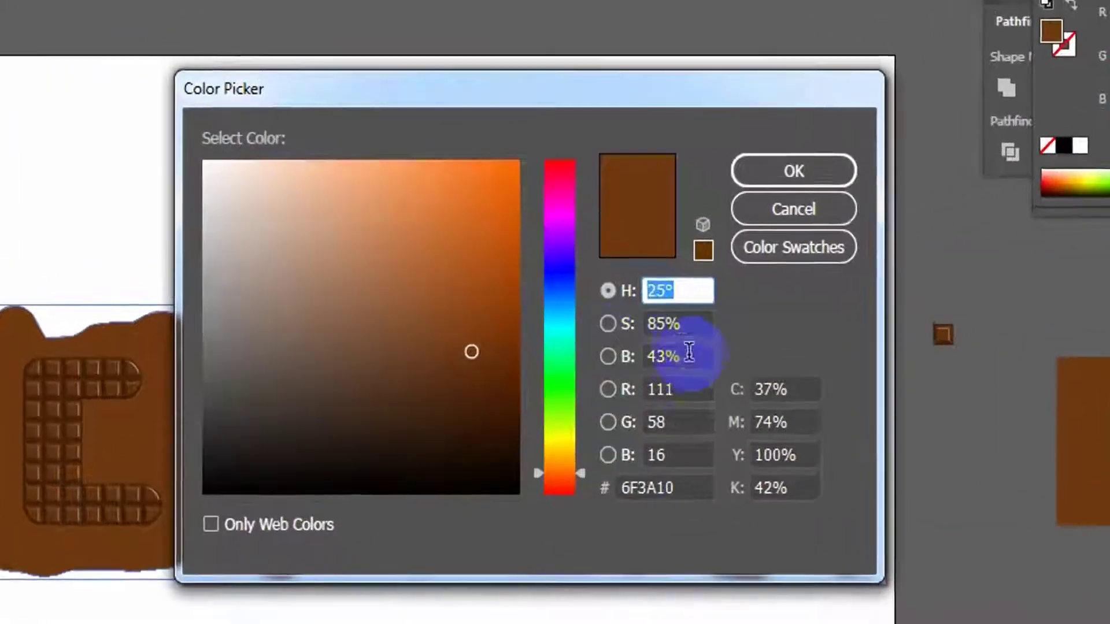
pyautogui.click(677, 389)
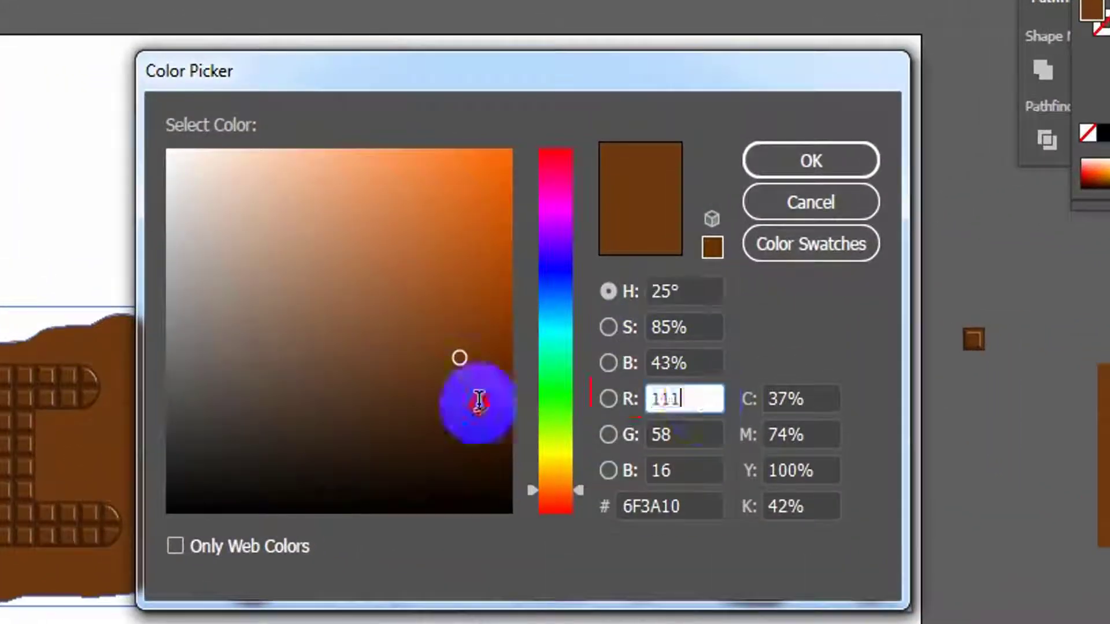
pyautogui.doubleClick(677, 389)
pyautogui.write('50')
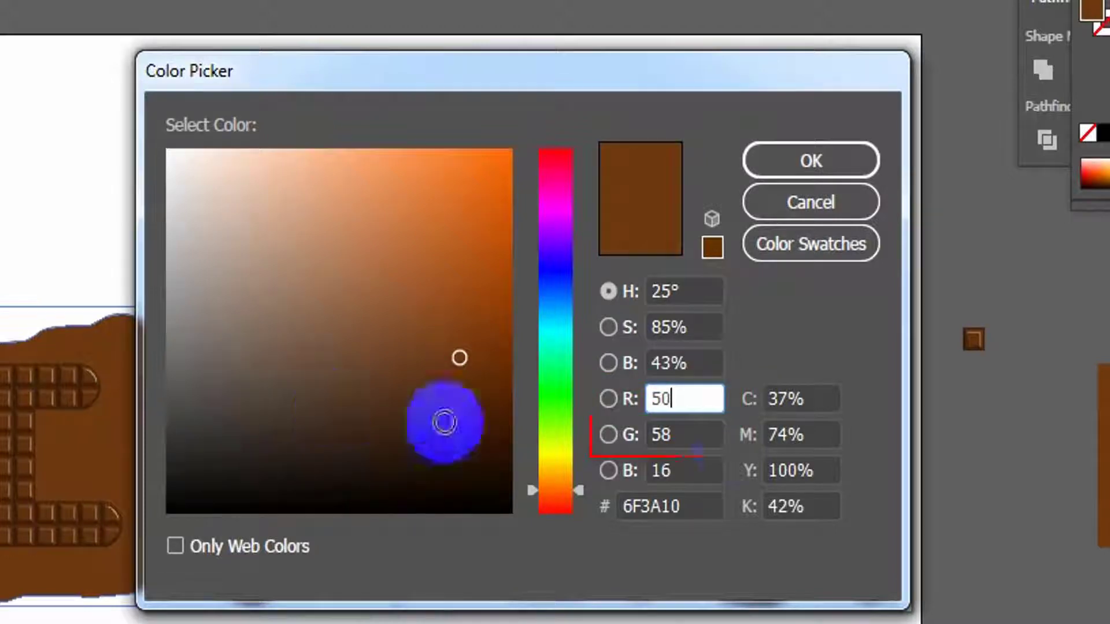
pyautogui.doubleClick(716, 436)
pyautogui.write('22')
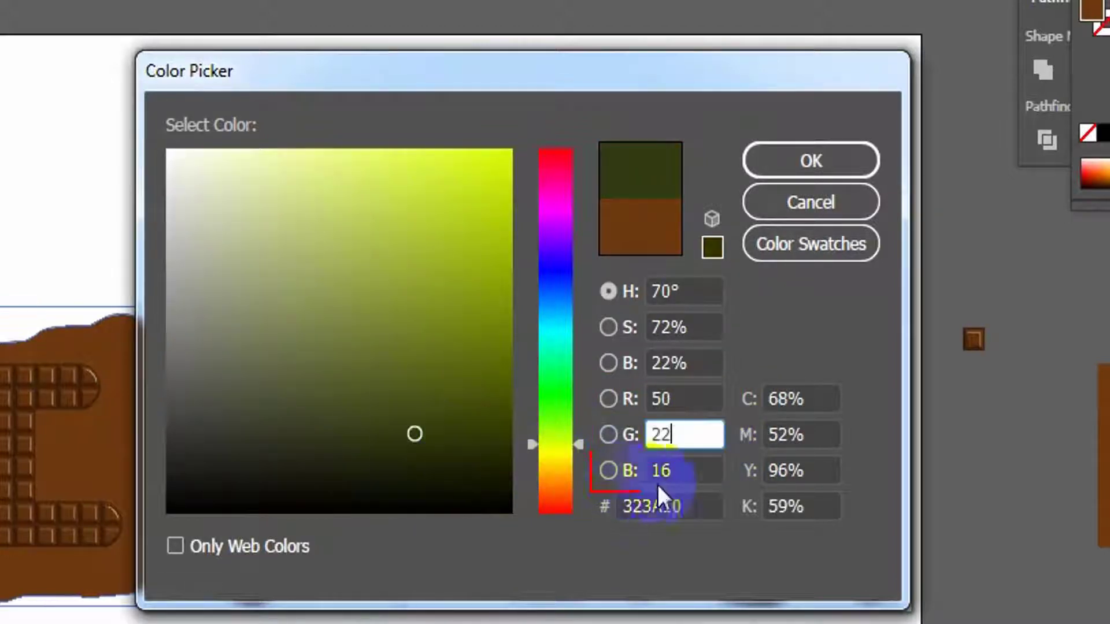
pyautogui.click(665, 471)
pyautogui.press('BackSpace')
pyautogui.write('5')
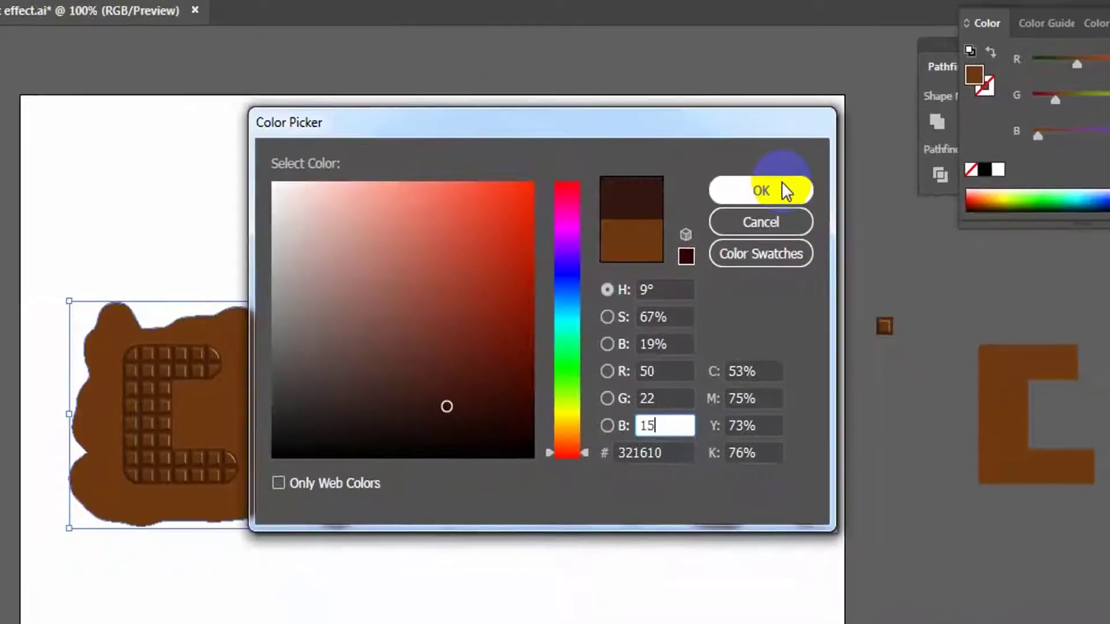
pyautogui.click(838, 163)
# Fill the smaller inner wavy background shape with brown RGB 81, 42, 12
pyautogui.click(729, 337)
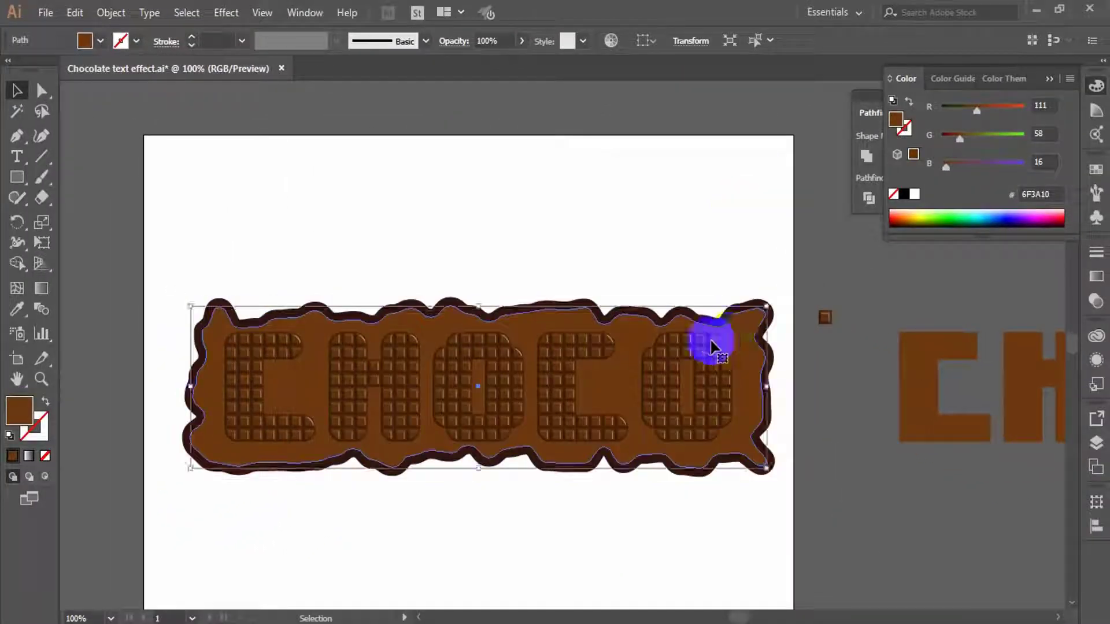
pyautogui.press('a')
pyautogui.press('v')
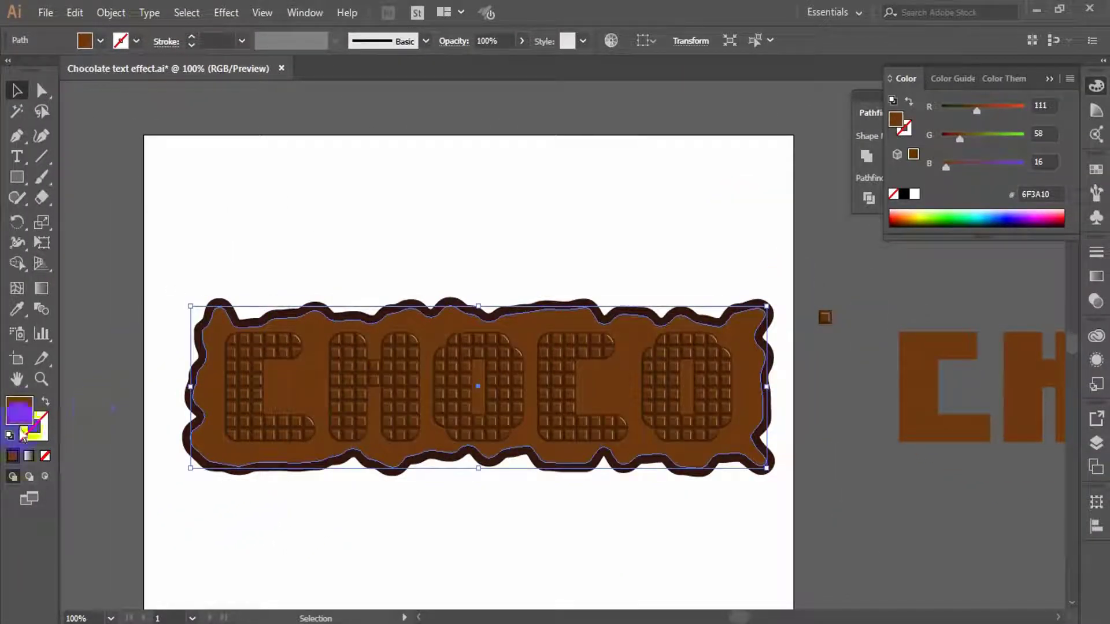
pyautogui.doubleClick(18, 408)
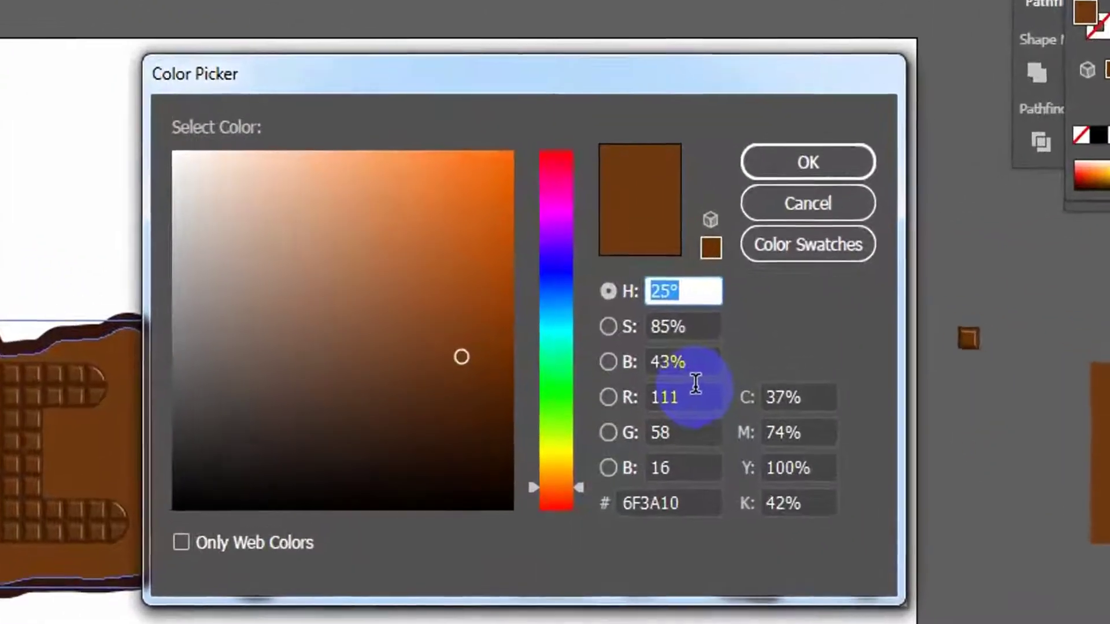
pyautogui.doubleClick(695, 385)
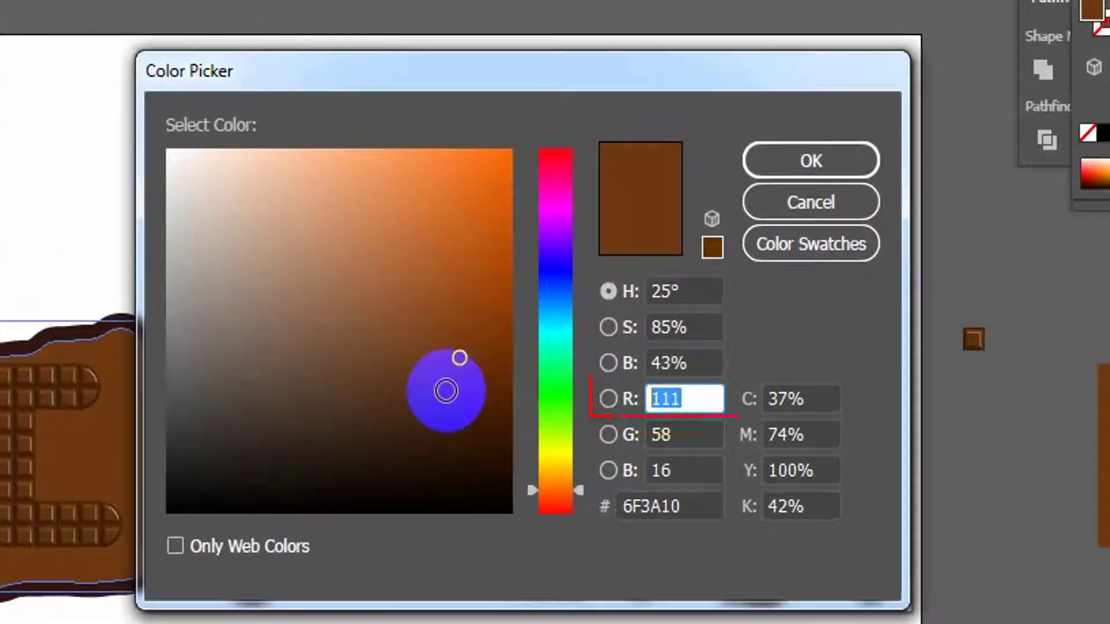
pyautogui.write('81')
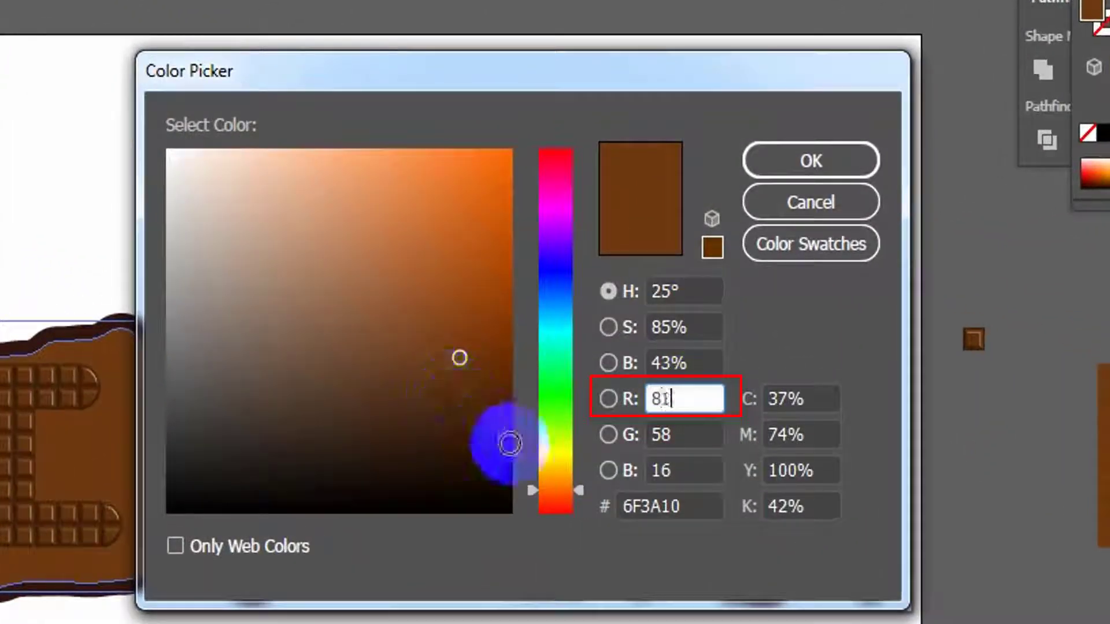
pyautogui.doubleClick(685, 434)
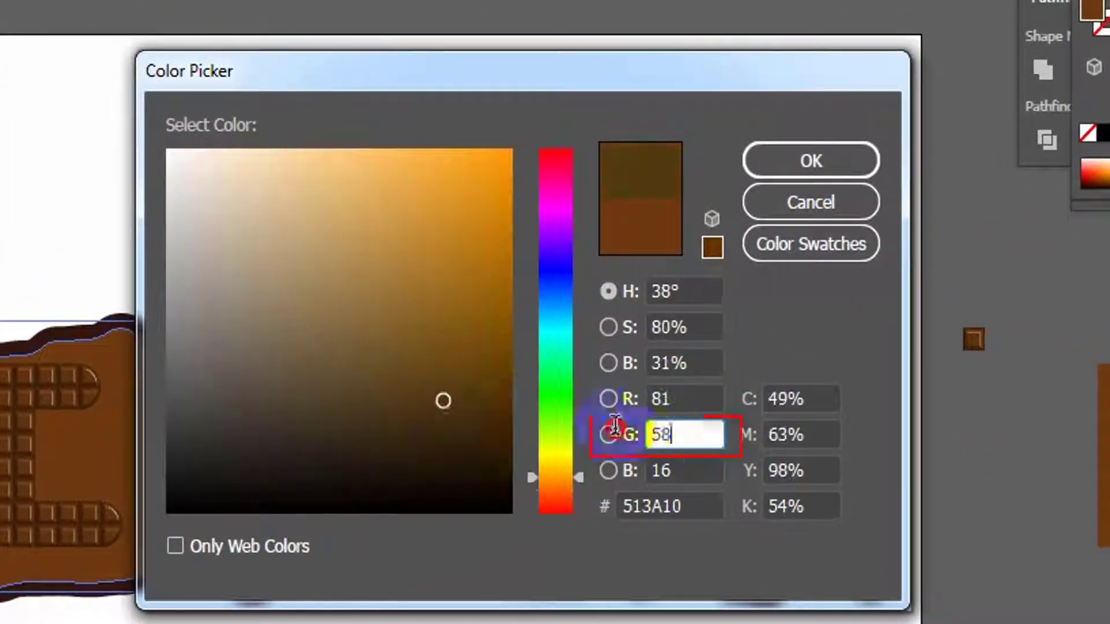
pyautogui.write('42')
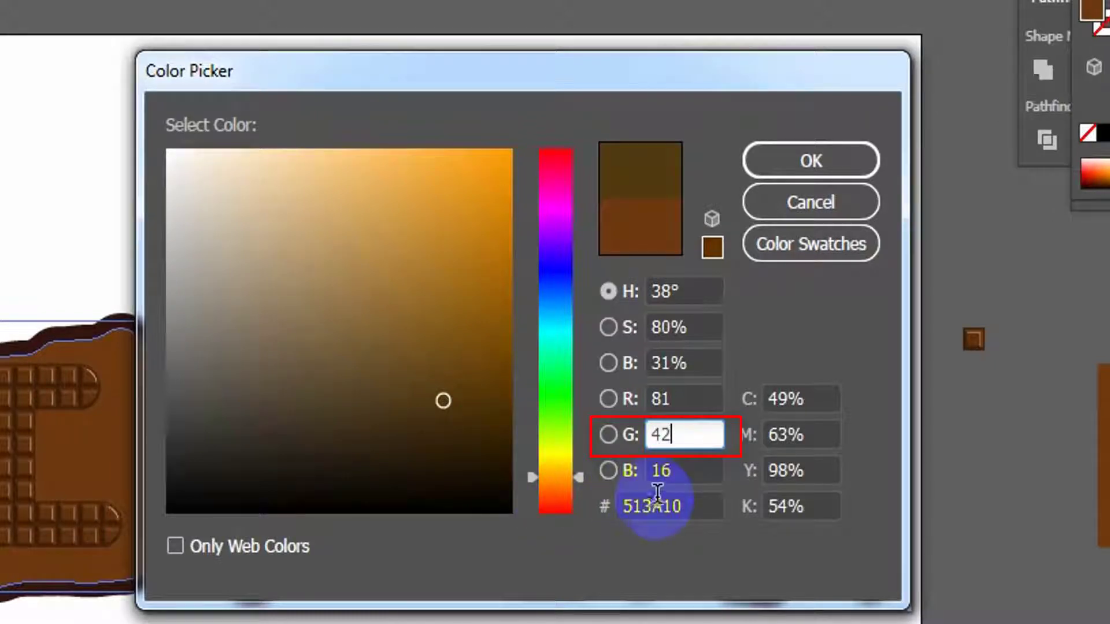
pyautogui.doubleClick(694, 470)
pyautogui.write('12')
pyautogui.click(810, 165)
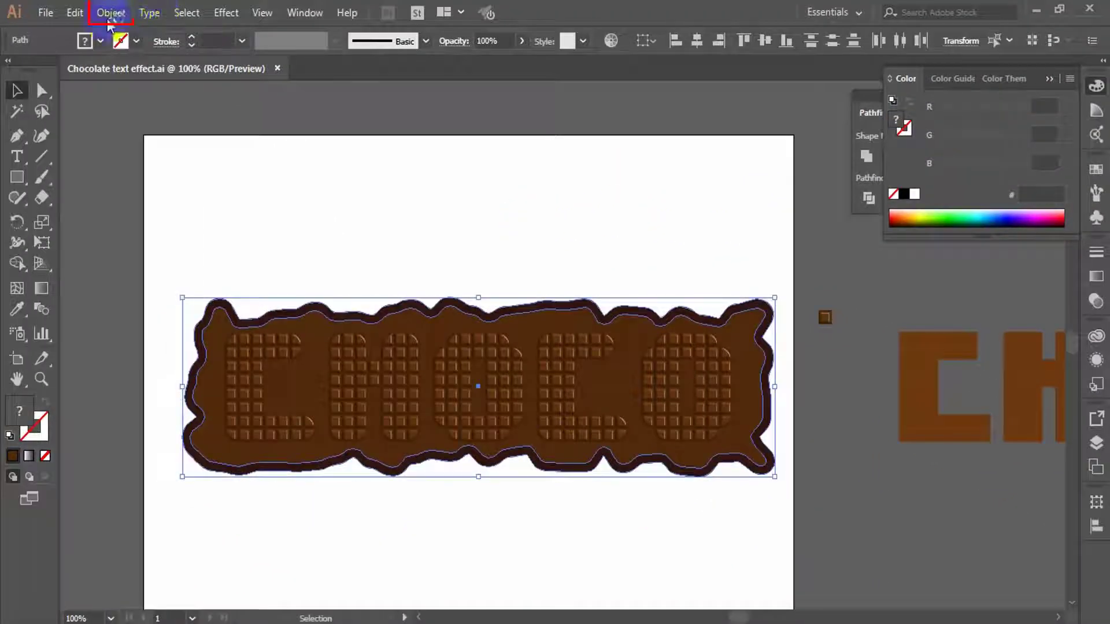
# Set the blend options to Smooth Color spacing for the two wavy background shapes
pyautogui.click(109, 13)
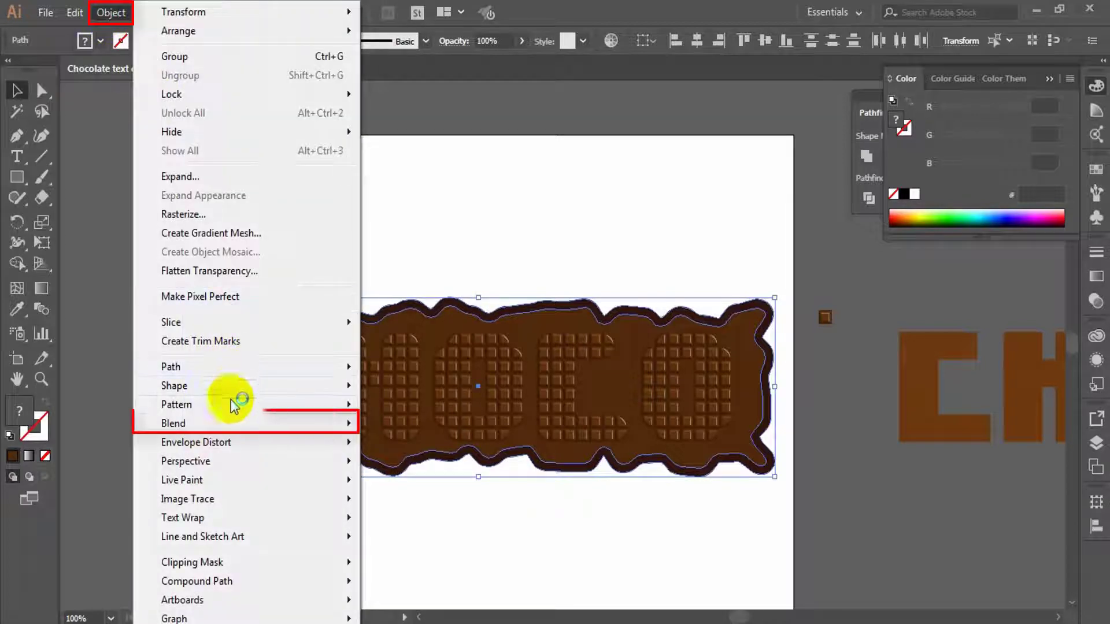
pyautogui.moveTo(231, 425)
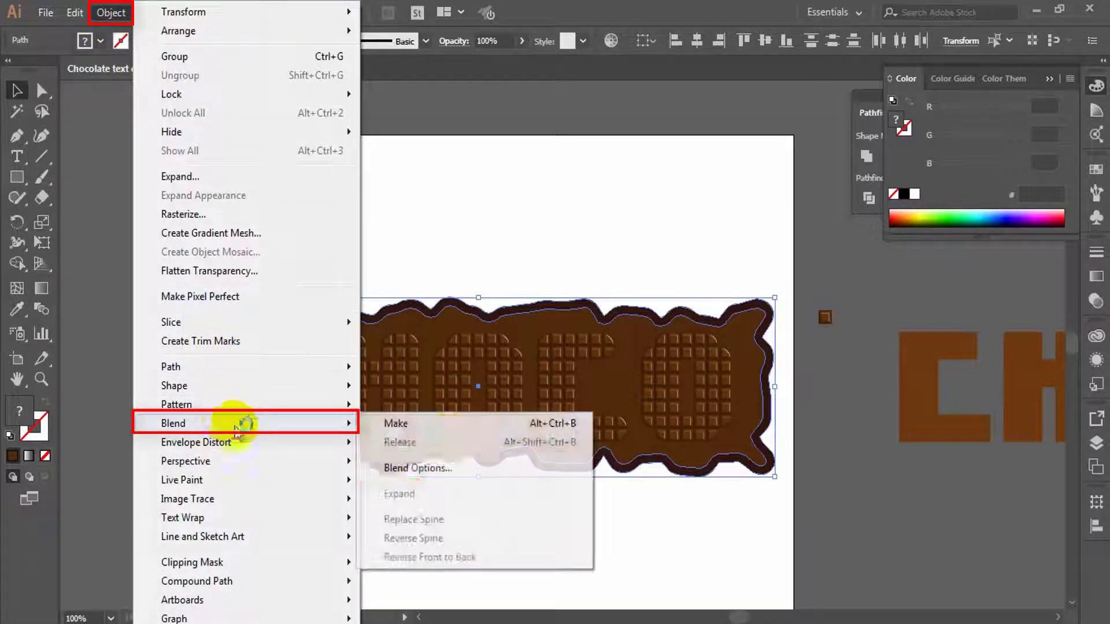
pyautogui.click(456, 471)
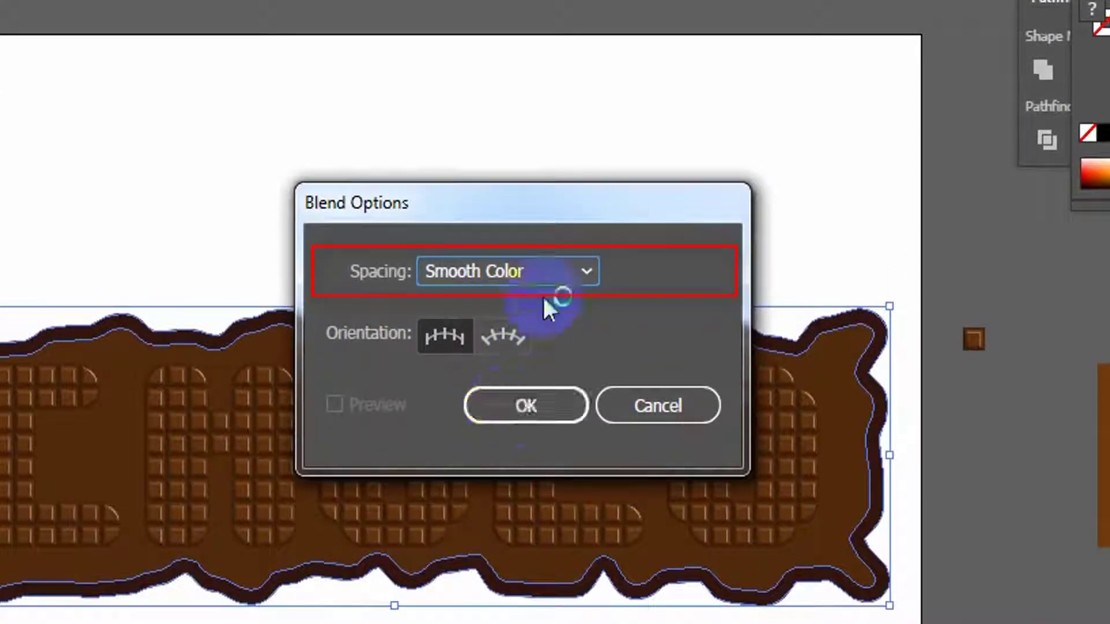
pyautogui.click(546, 281)
pyautogui.click(518, 306)
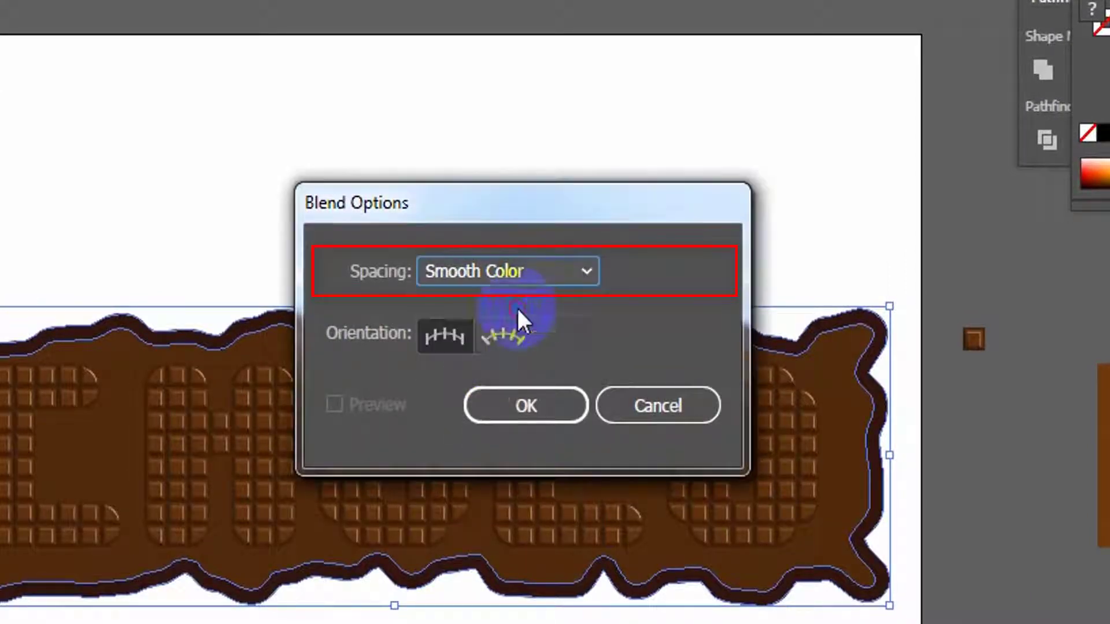
pyautogui.click(526, 406)
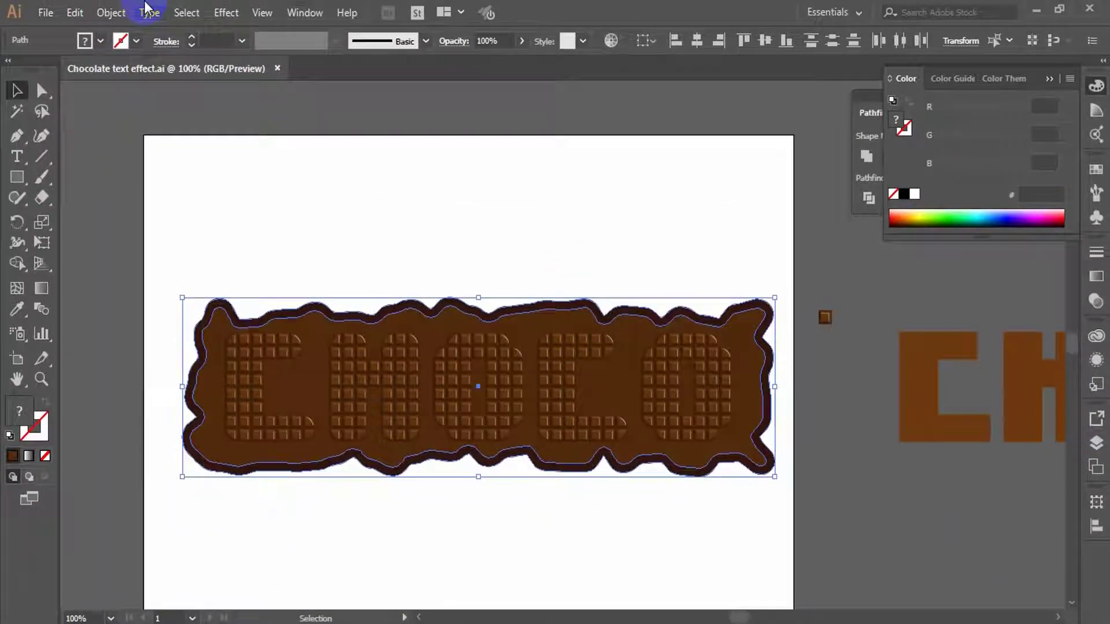
# Make a blend between the inner and outer wavy background shapes
pyautogui.click(111, 12)
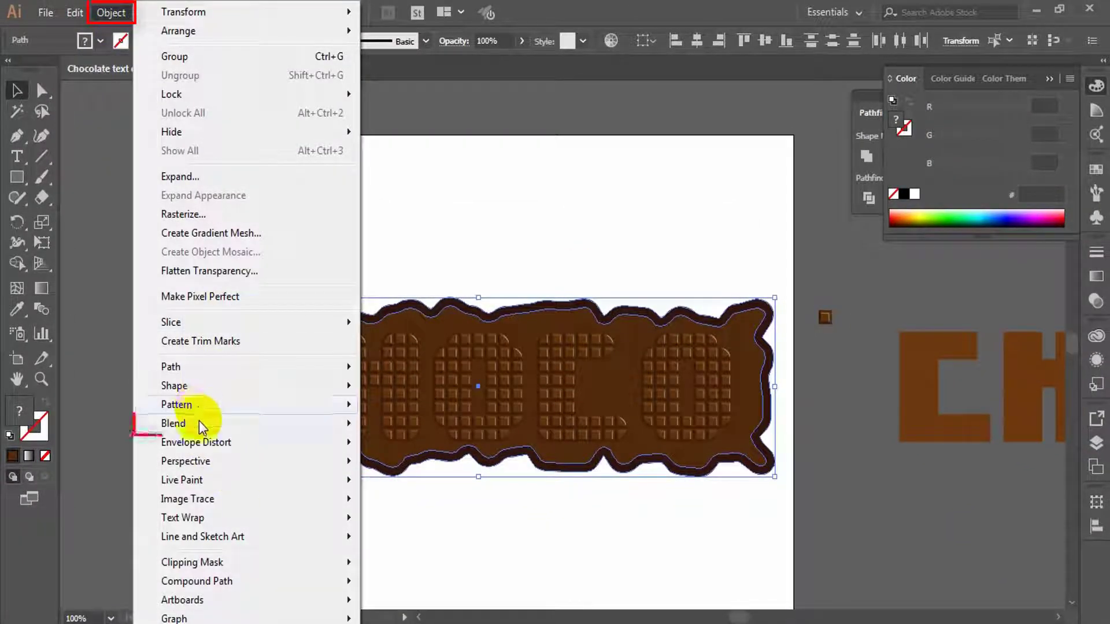
pyautogui.moveTo(198, 422)
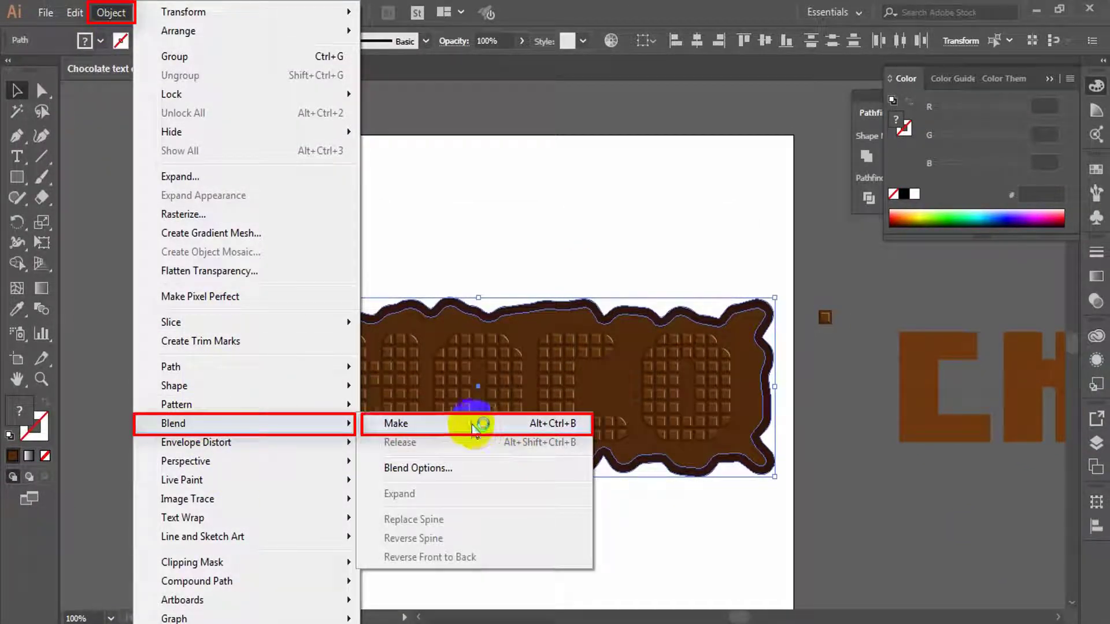
pyautogui.click(448, 428)
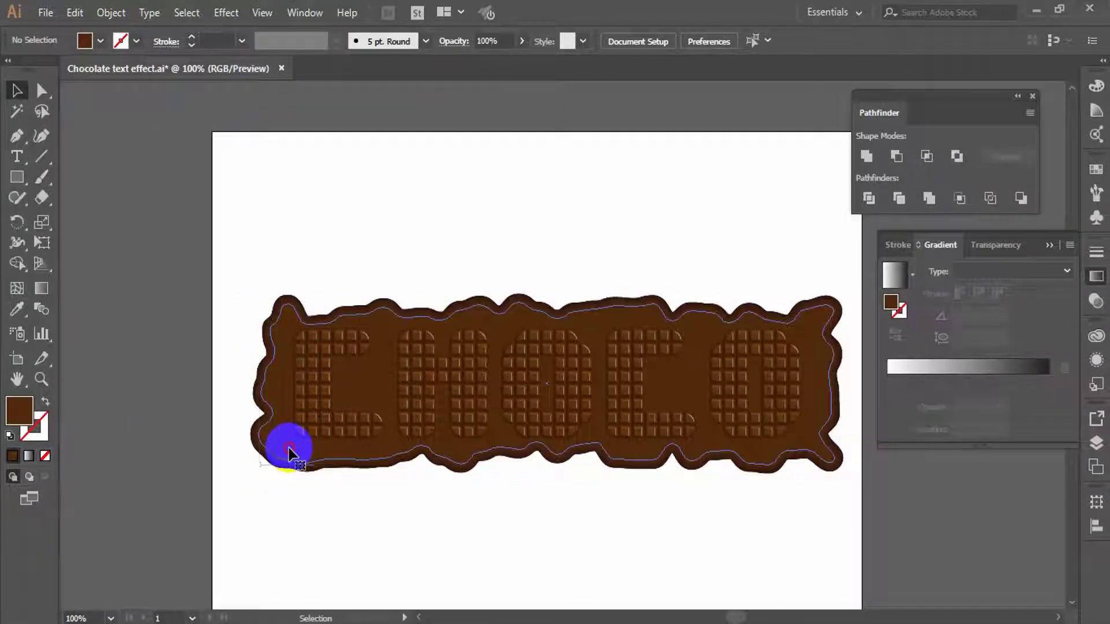
# Apply a linear gradient fill to the wavy shape lying on top of the blend
pyautogui.click(289, 451)
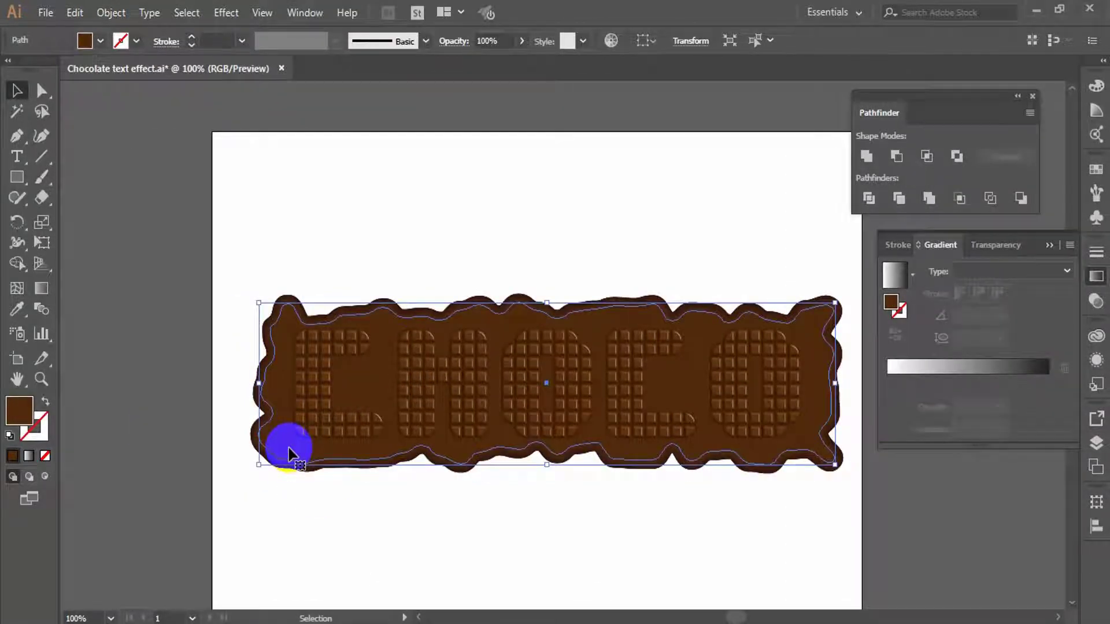
pyautogui.click(32, 473)
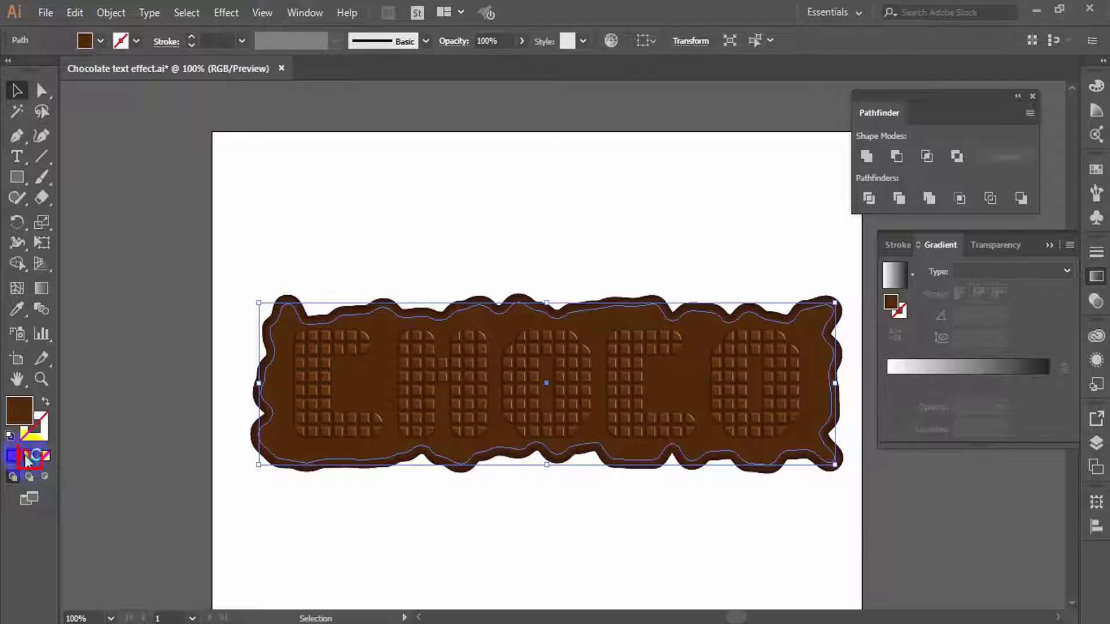
pyautogui.click(27, 458)
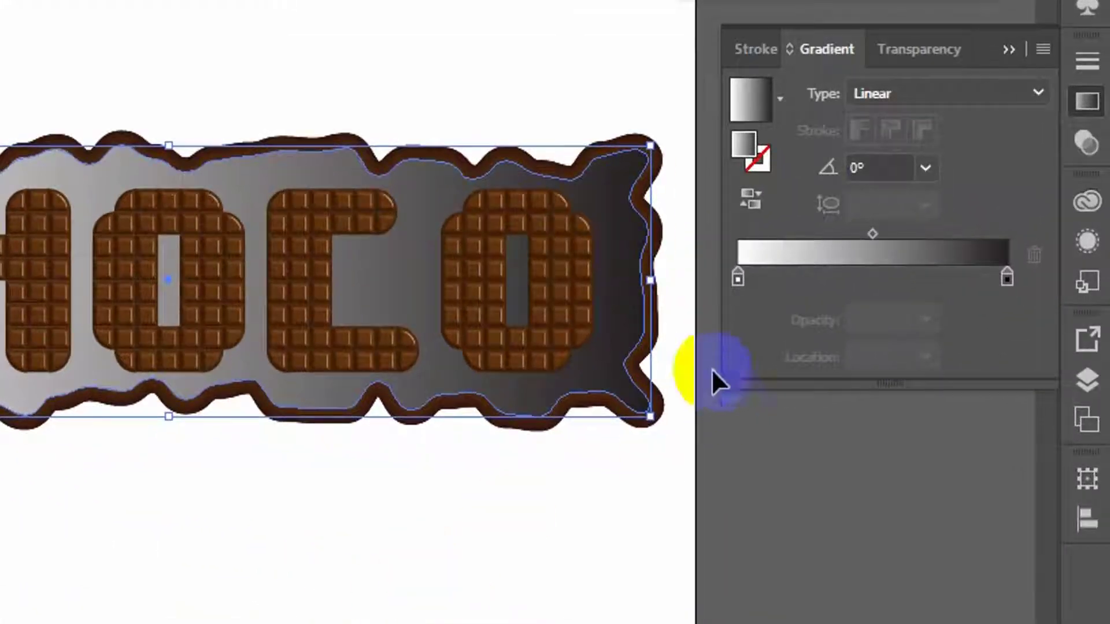
# Switch the gradient's first stop at 0% location from grayscale to RGB, keeping it white at 255, 255, 255
pyautogui.click(740, 278)
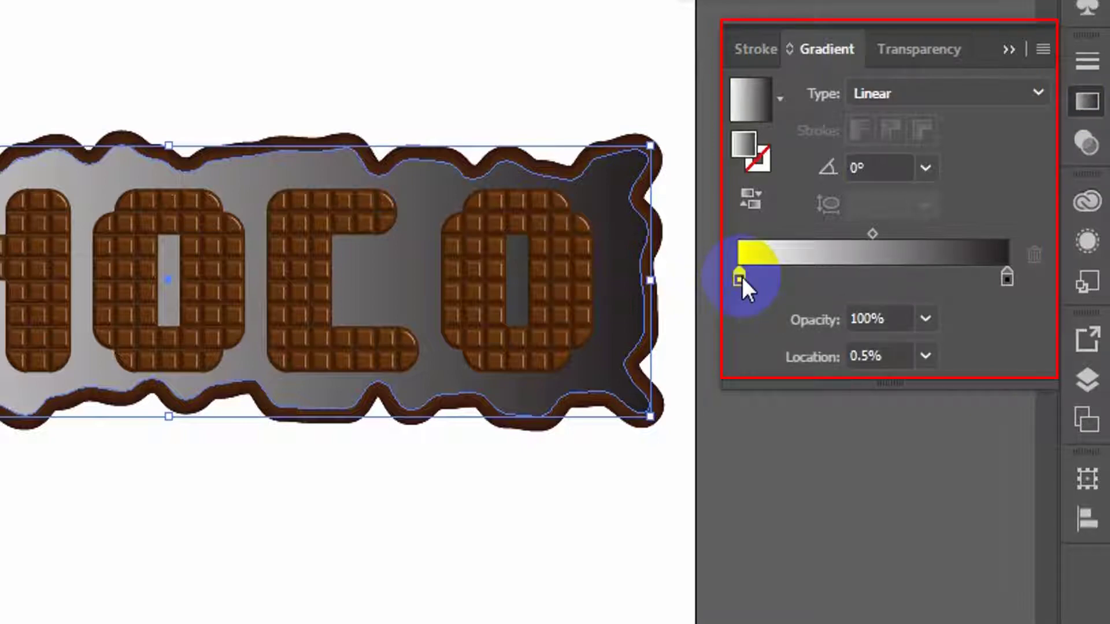
pyautogui.moveTo(741, 276)
pyautogui.mouseDown()
pyautogui.moveTo(712, 277)
pyautogui.moveTo(738, 286)
pyautogui.mouseUp()
pyautogui.doubleClick(738, 281)
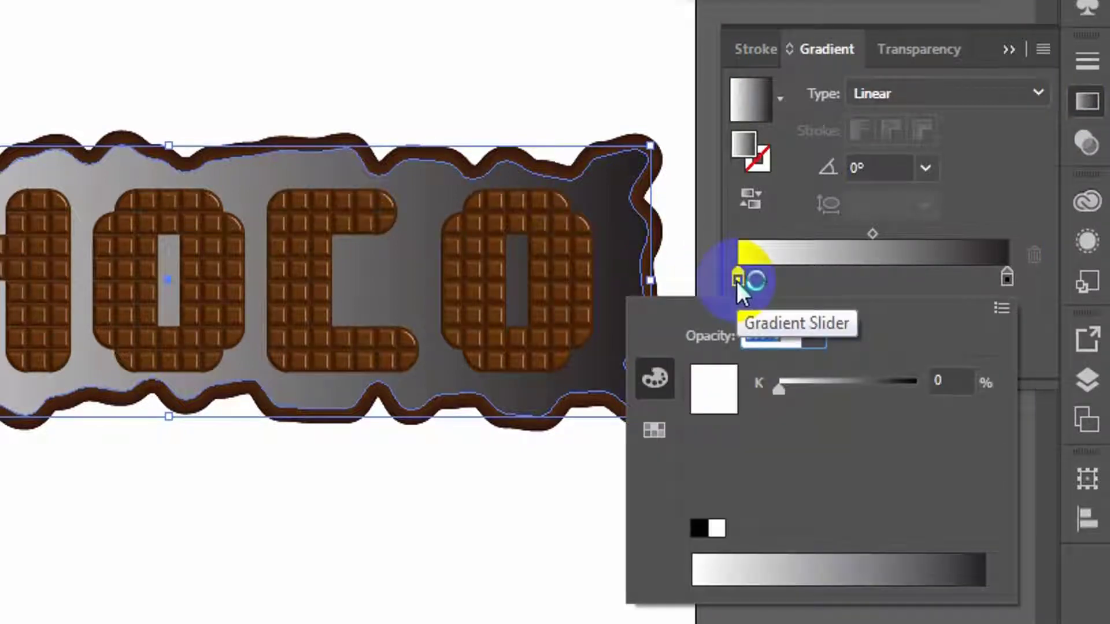
pyautogui.click(1005, 306)
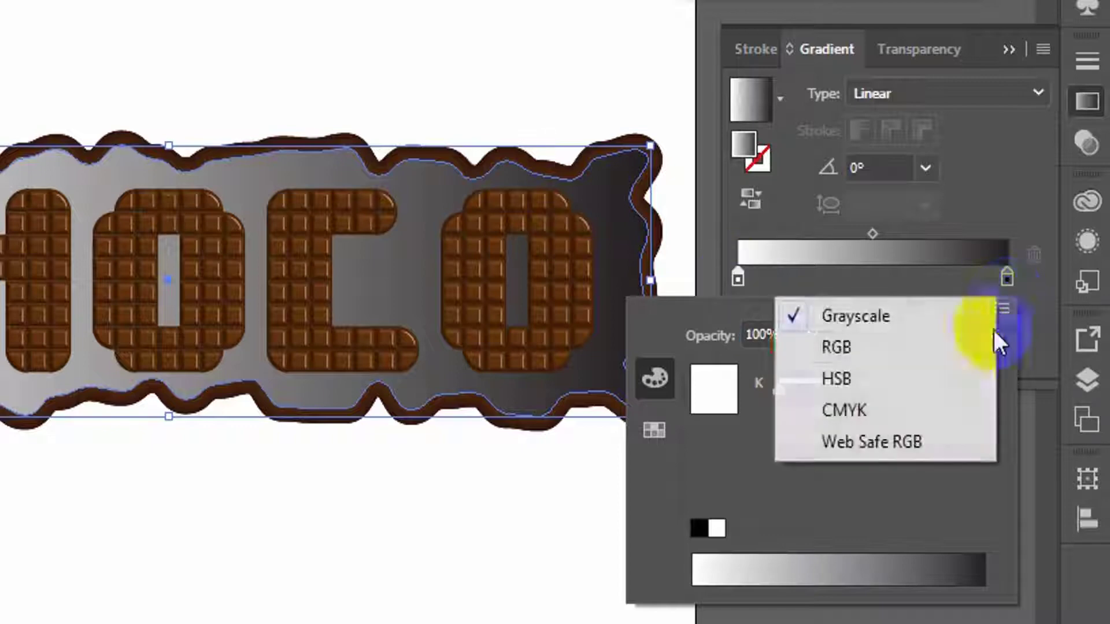
pyautogui.click(864, 355)
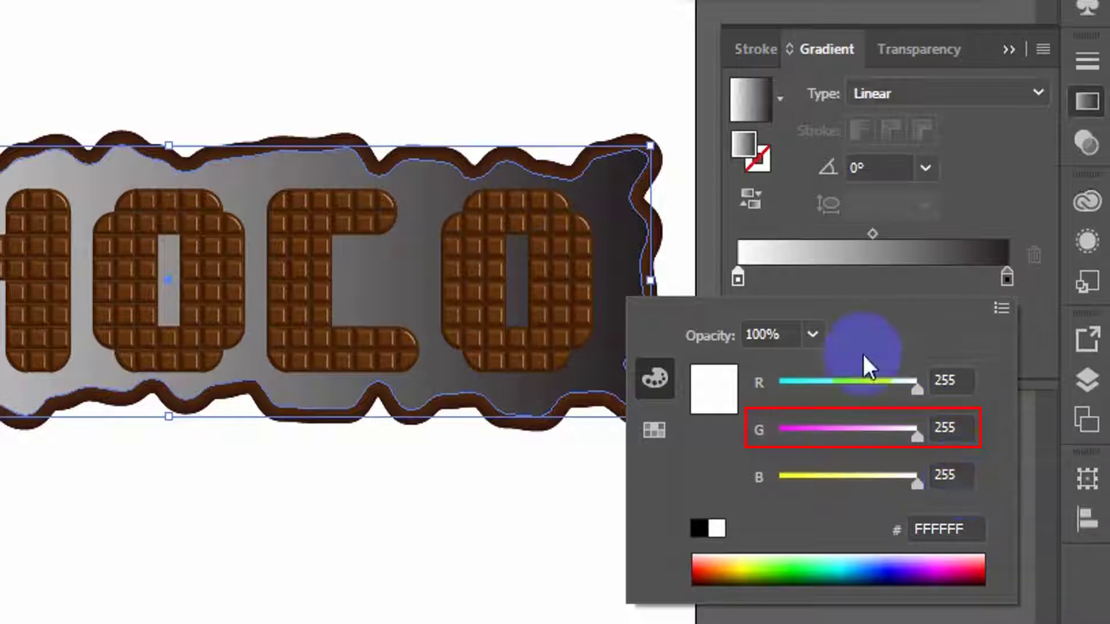
pyautogui.click(967, 468)
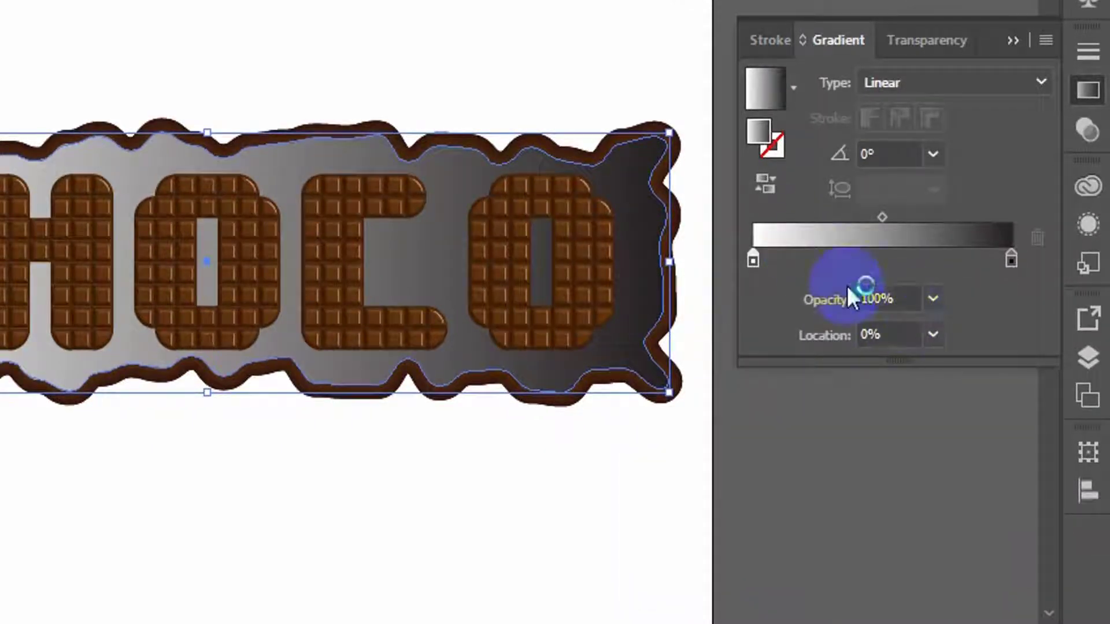
# Add a second stop to the wavy shape's gradient at 25% location
pyautogui.click(807, 257)
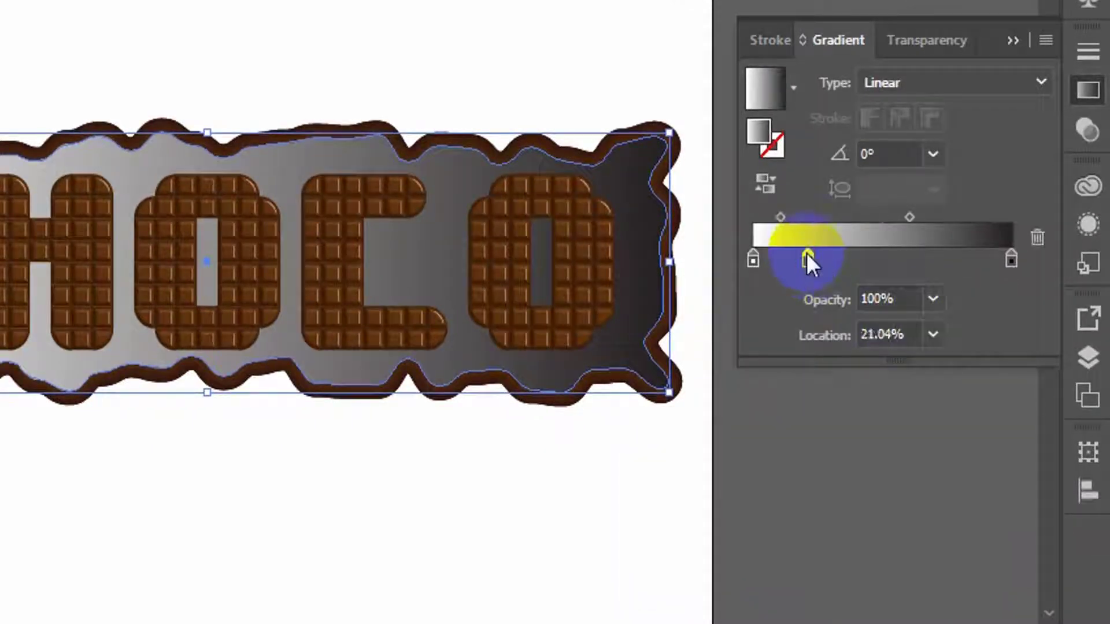
pyautogui.moveTo(914, 333); pyautogui.dragTo(564, 331)
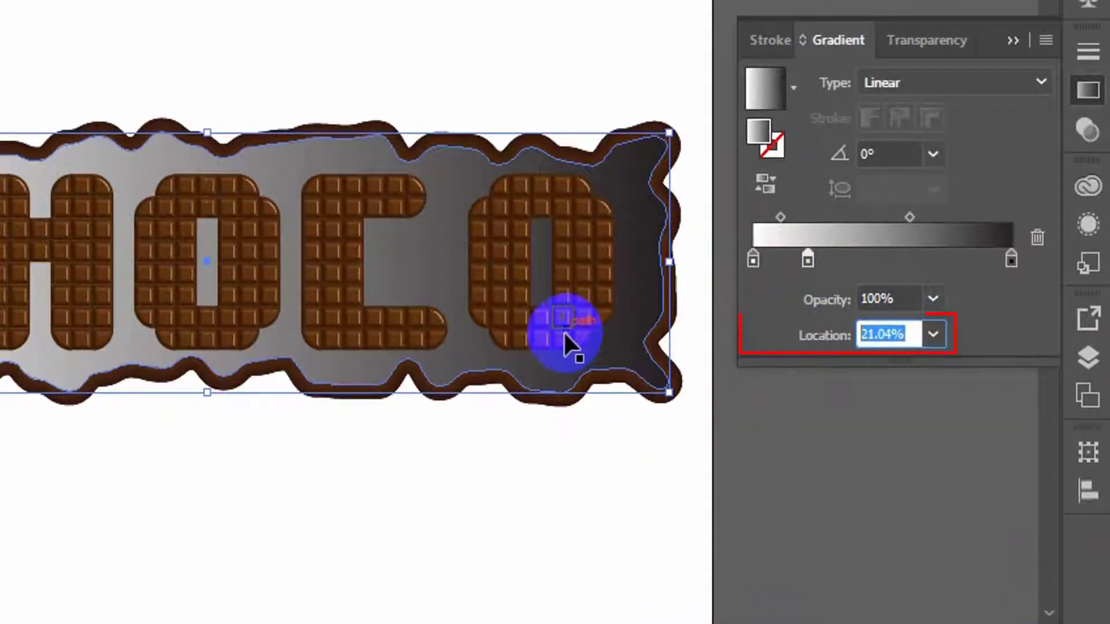
pyautogui.write('25')
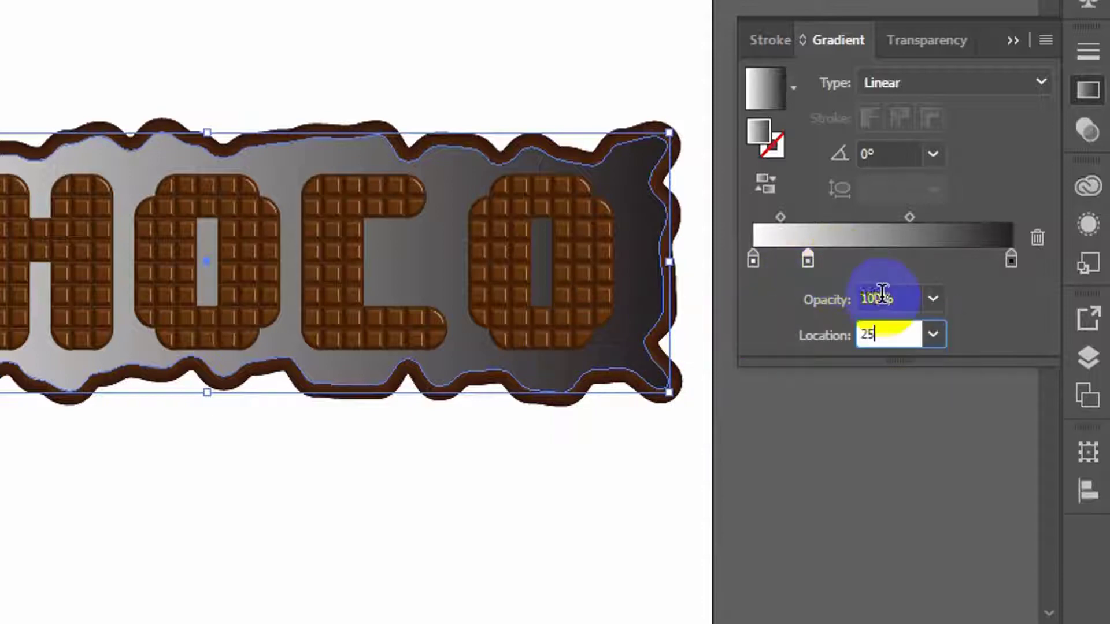
pyautogui.press('Return')
# Set the colour of the wavy shape's gradient stop at 25% location to RGB 80, 89, 91
pyautogui.doubleClick(816, 258)
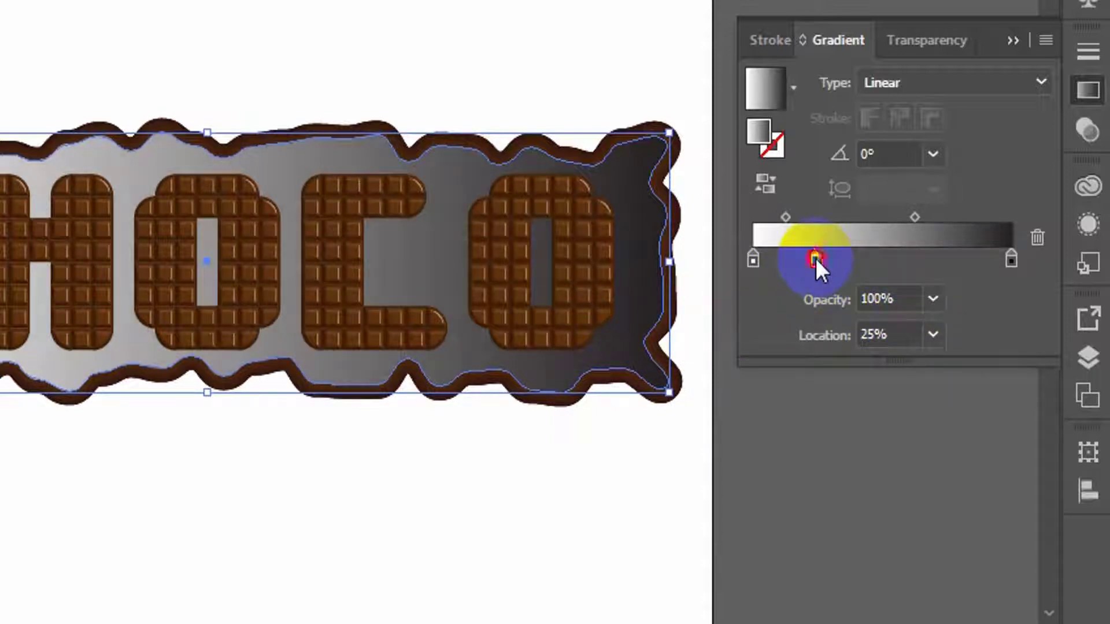
pyautogui.doubleClick(815, 256)
pyautogui.click(958, 350)
pyautogui.write('80')
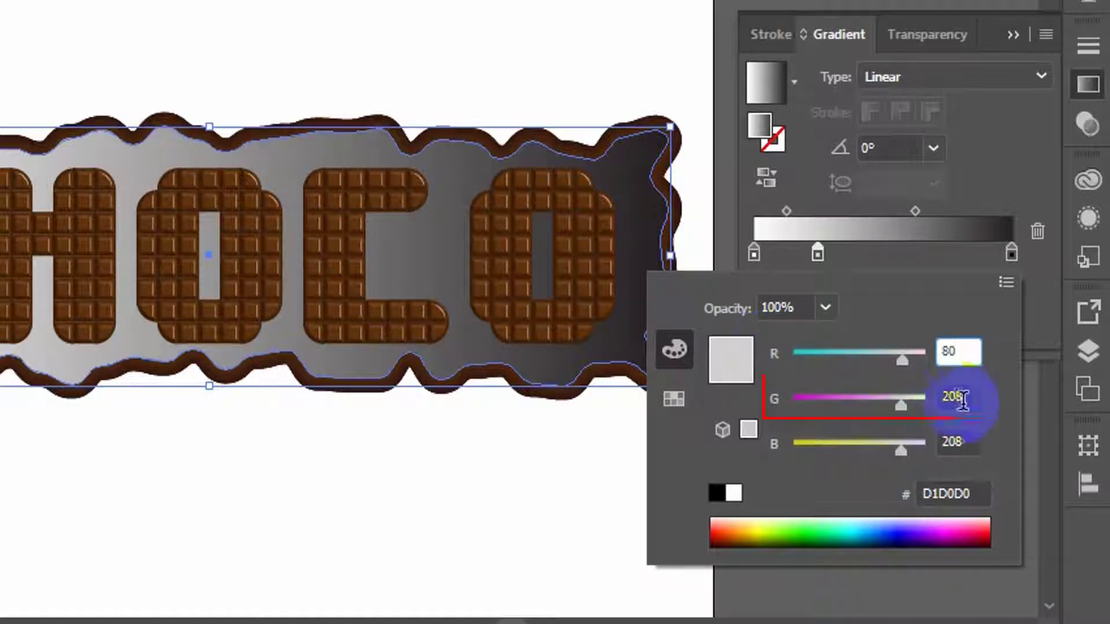
pyautogui.press('Tab')
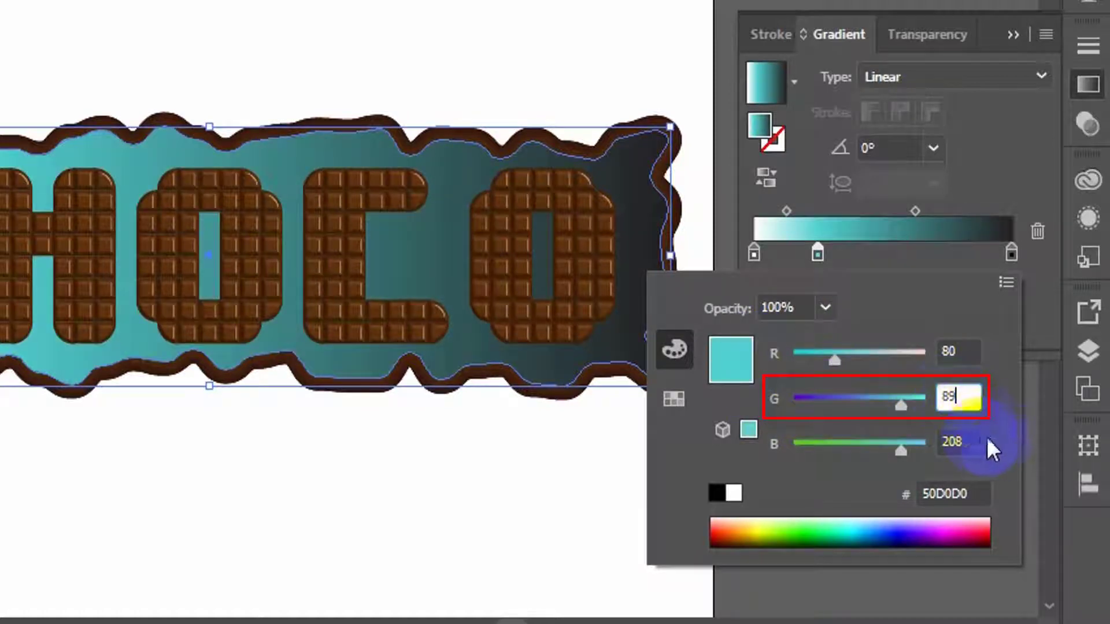
pyautogui.write('89')
pyautogui.click(970, 438)
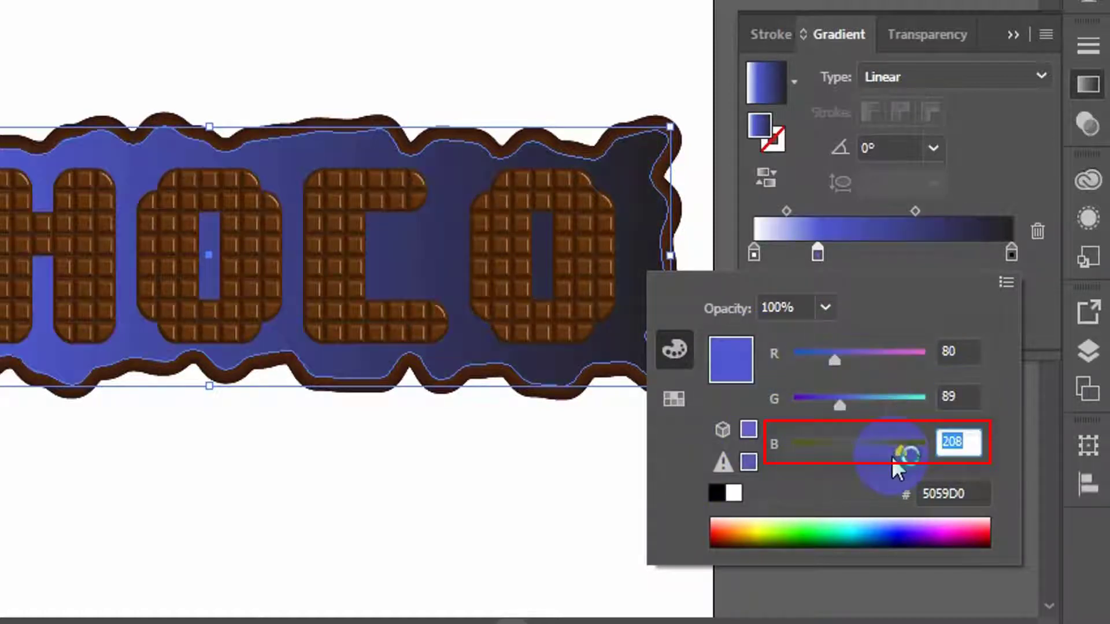
pyautogui.write('91')
pyautogui.press('Return')
# Add another stop to the wavy shape's gradient and place it at 50% location
pyautogui.click(874, 253)
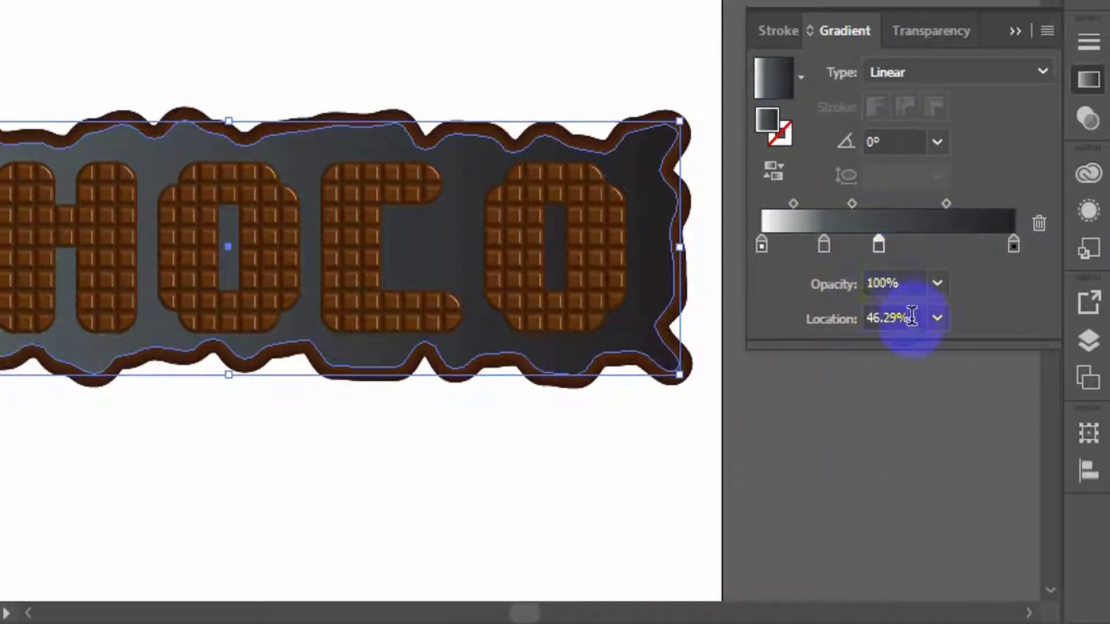
pyautogui.click(911, 316)
pyautogui.write('50')
pyautogui.click(952, 320)
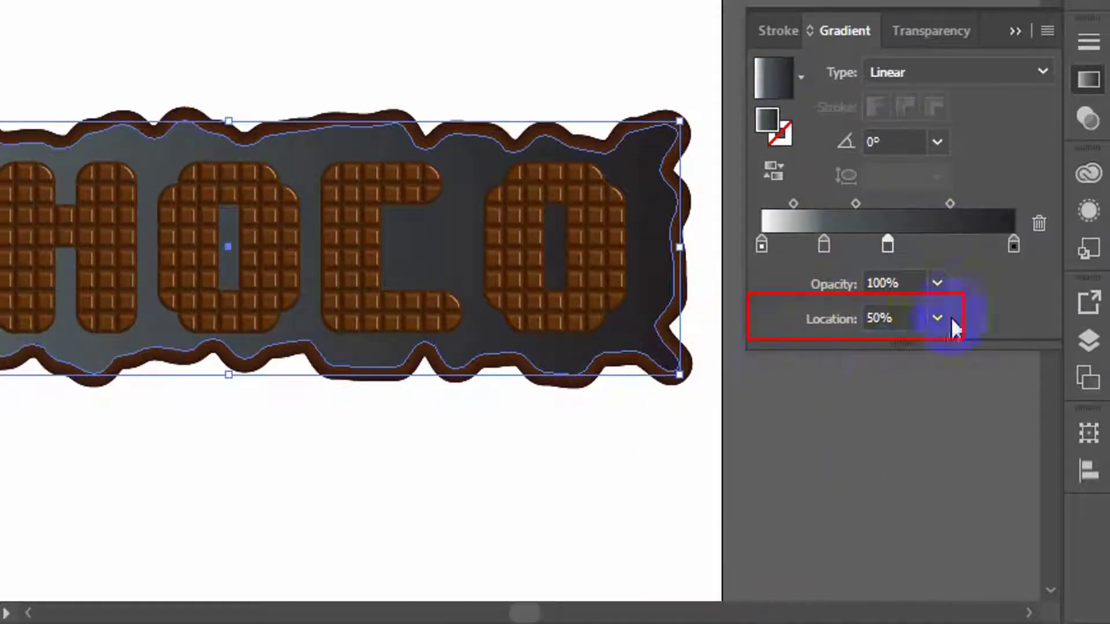
# Set the colour of the gradient stop at 50% location to RGB 147, 147, 147
pyautogui.doubleClick(887, 244)
pyautogui.click(880, 248)
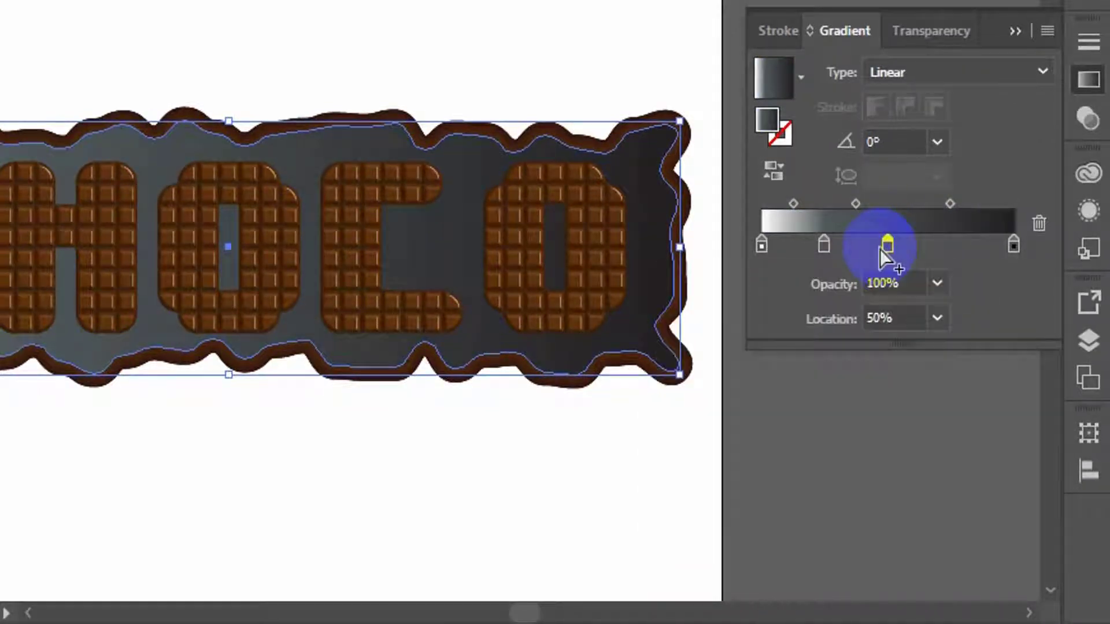
pyautogui.doubleClick(888, 248)
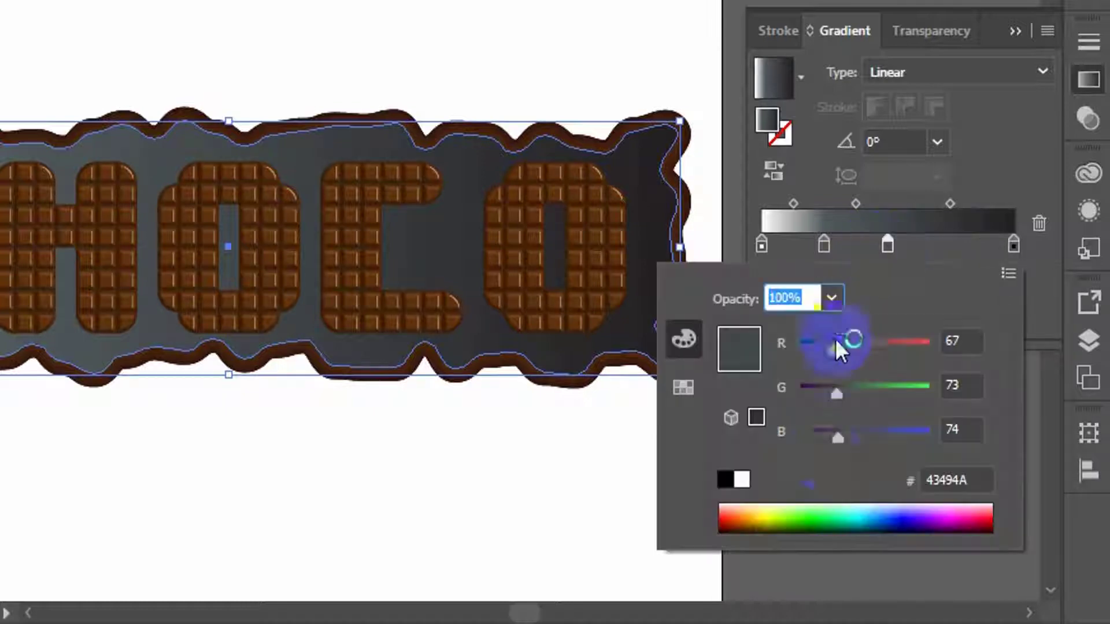
pyautogui.click(963, 341)
pyautogui.write('14')
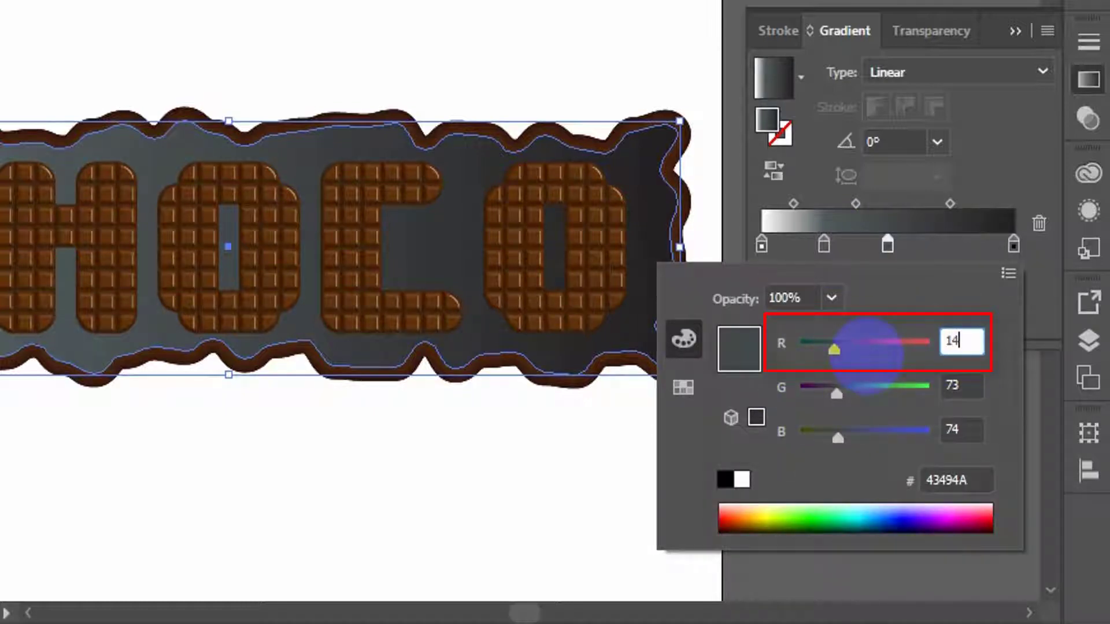
pyautogui.write('7')
pyautogui.click(971, 385)
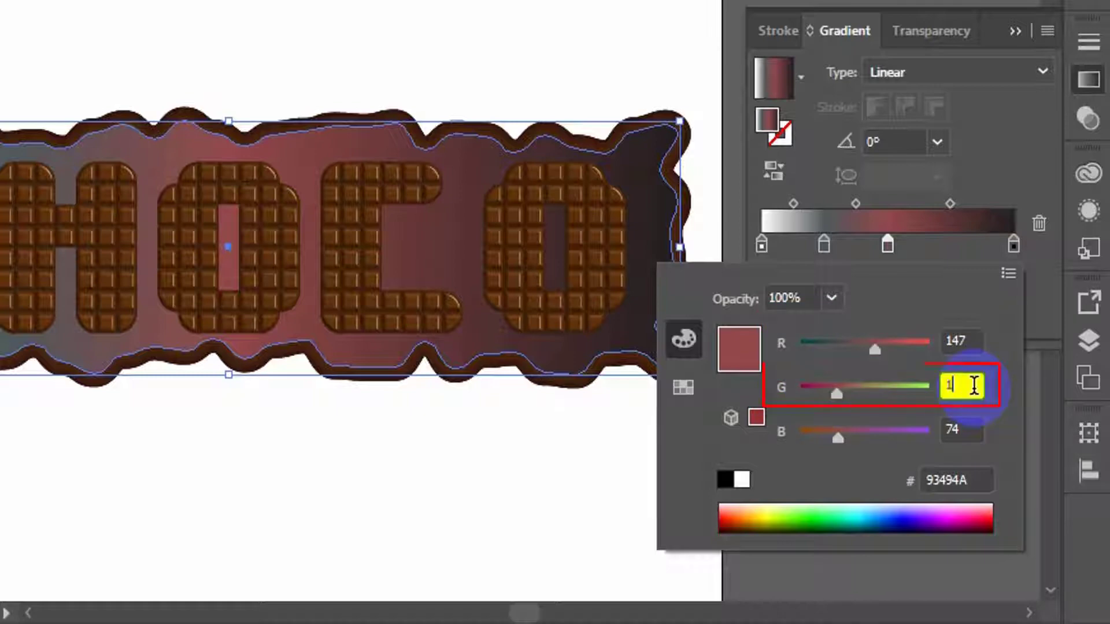
pyautogui.click(960, 427)
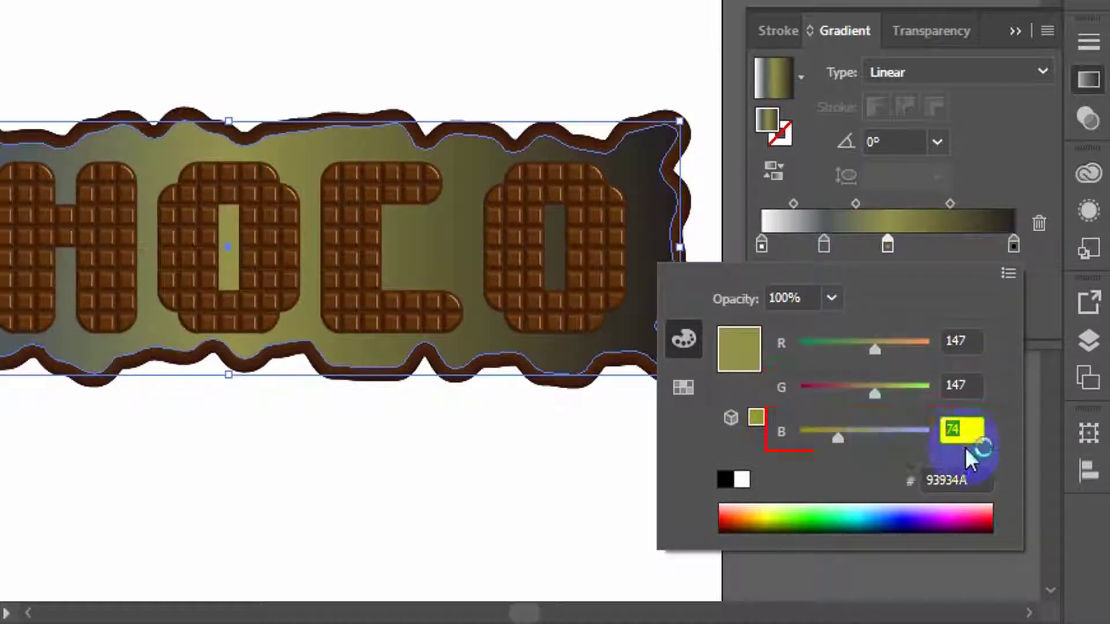
pyautogui.write('147')
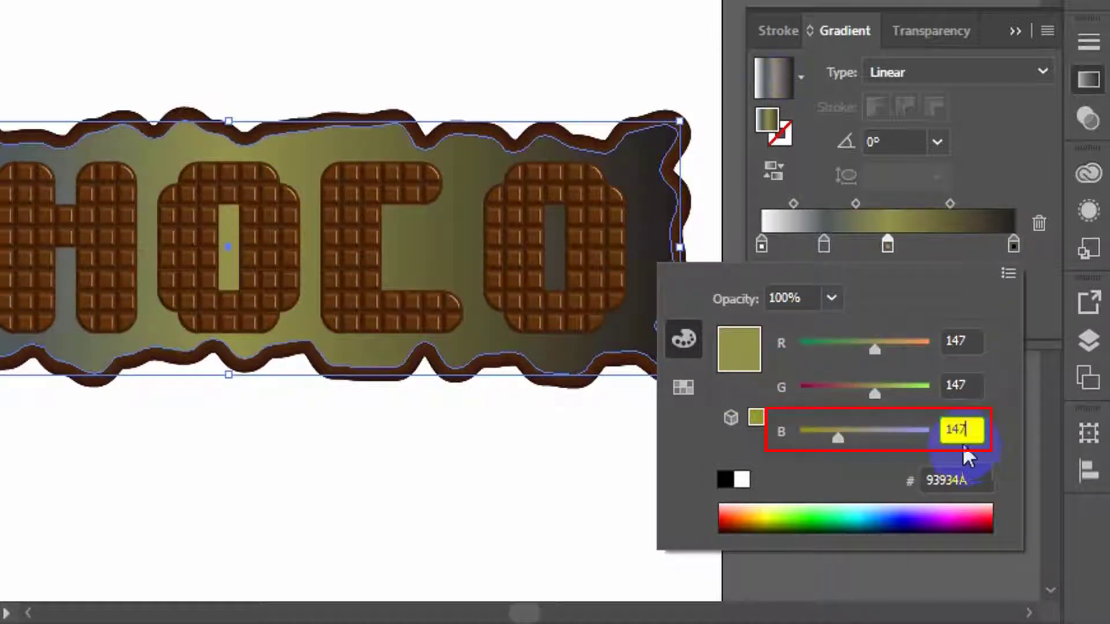
pyautogui.press('Return')
# Add a gradient stop at 75% location with red 80 and green 89, matching the colour of the 25% stop
pyautogui.click(951, 245)
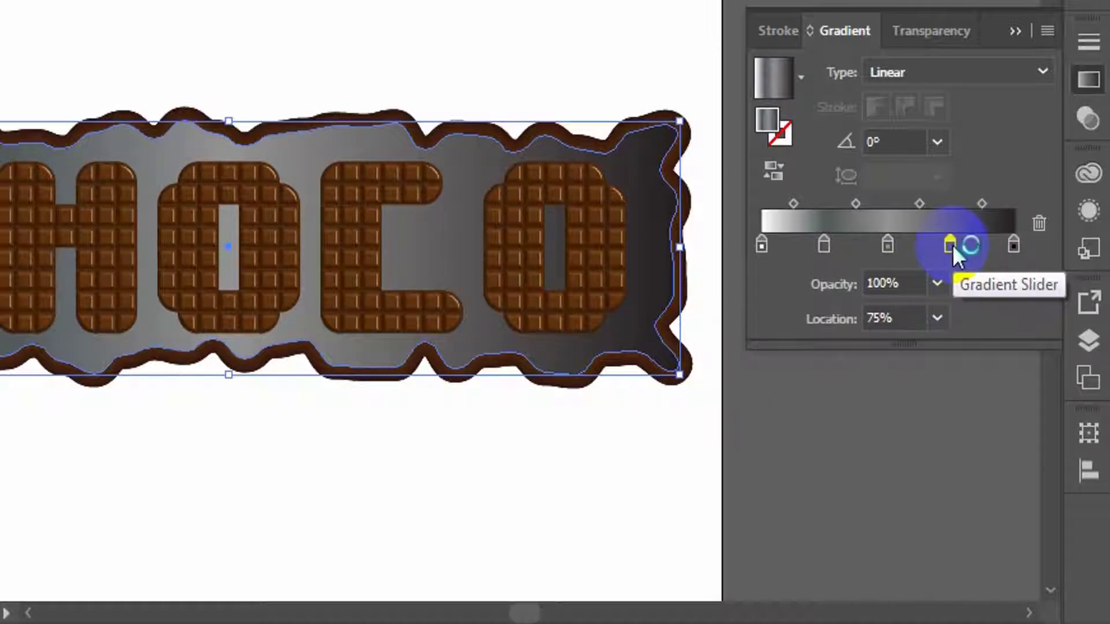
pyautogui.click(912, 318)
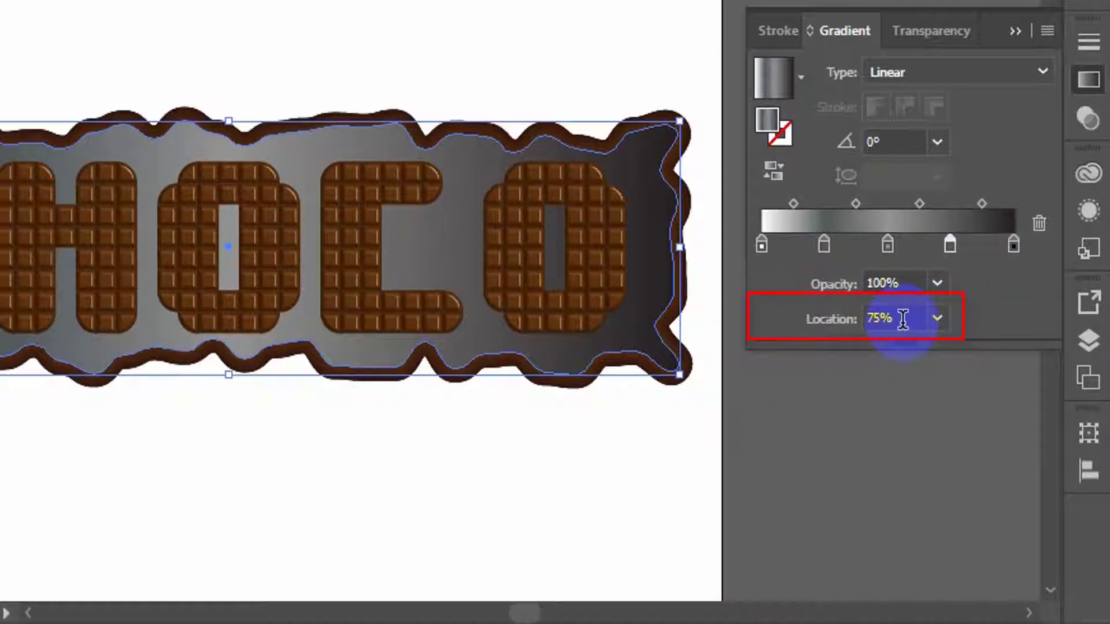
pyautogui.click(951, 245)
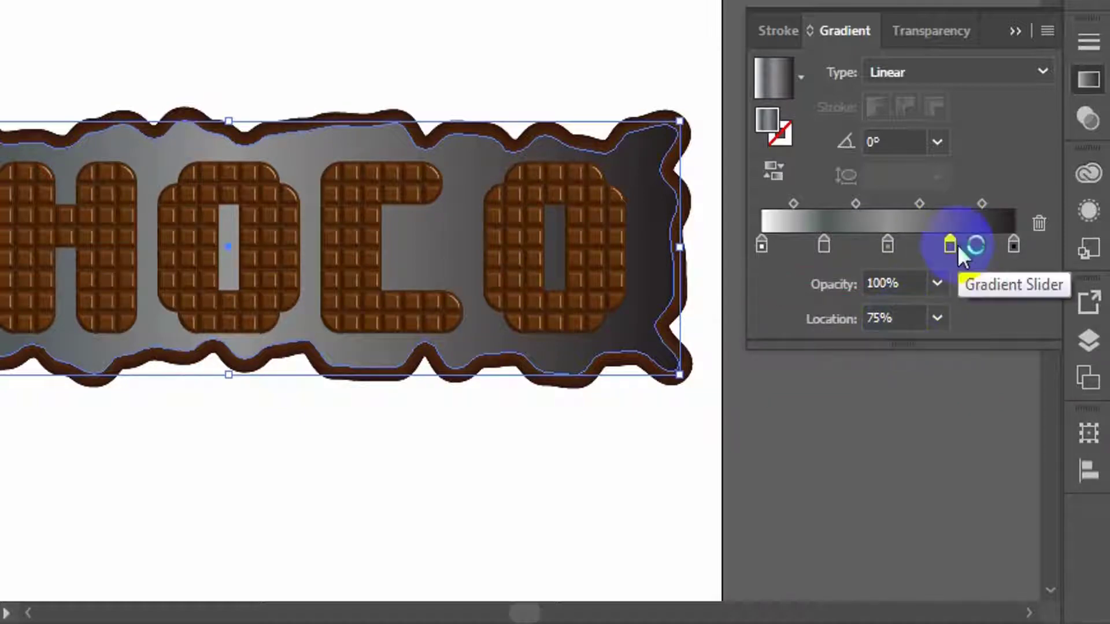
pyautogui.doubleClick(951, 245)
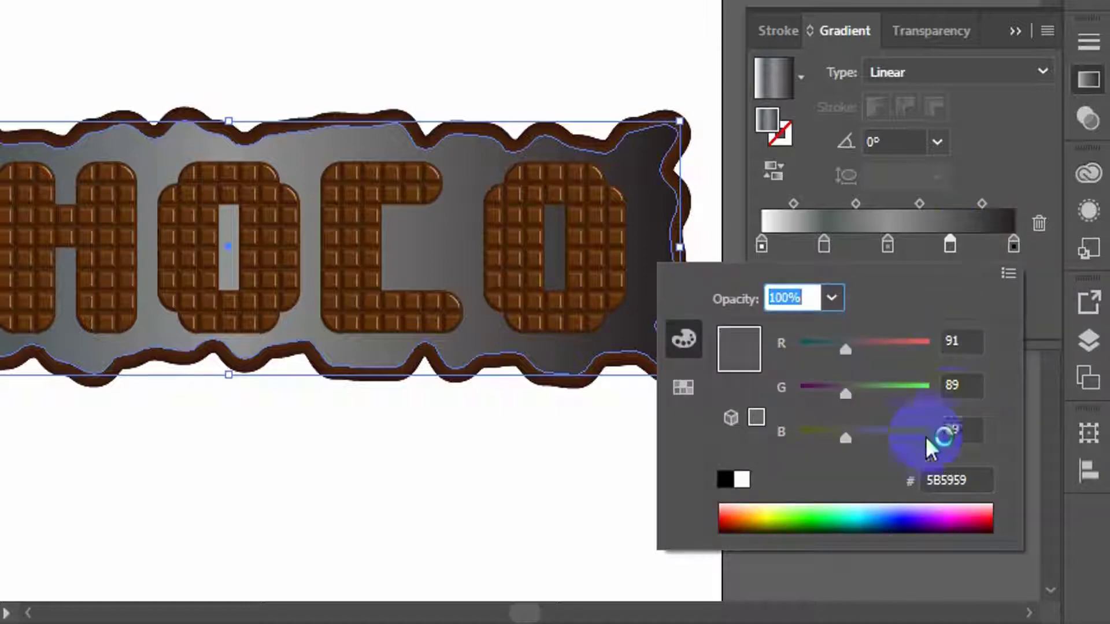
pyautogui.click(961, 341)
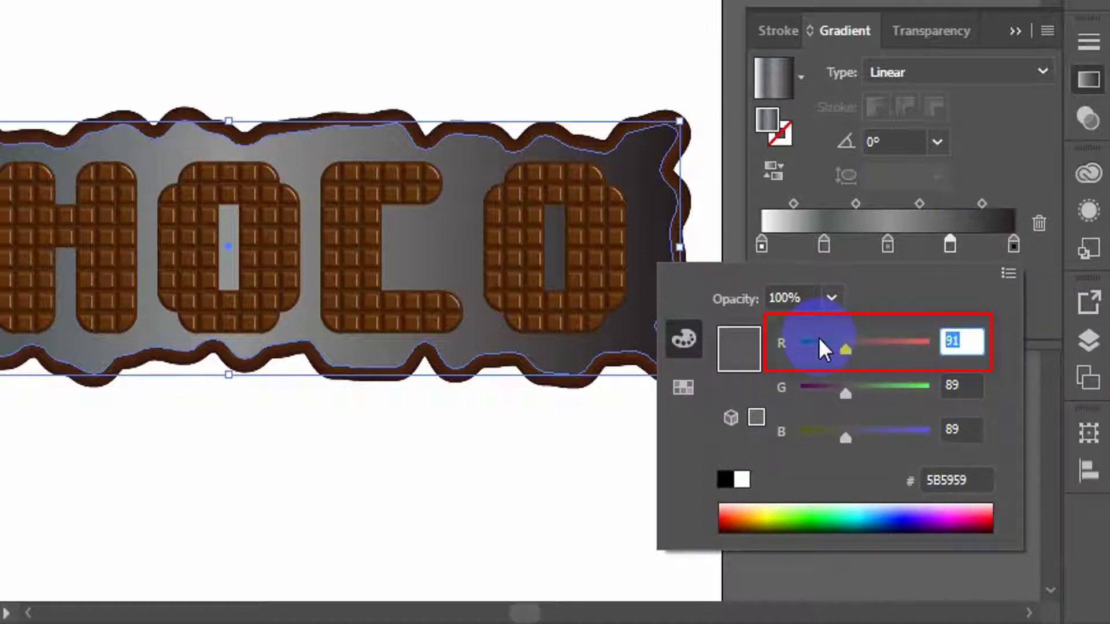
pyautogui.write('80')
pyautogui.click(977, 386)
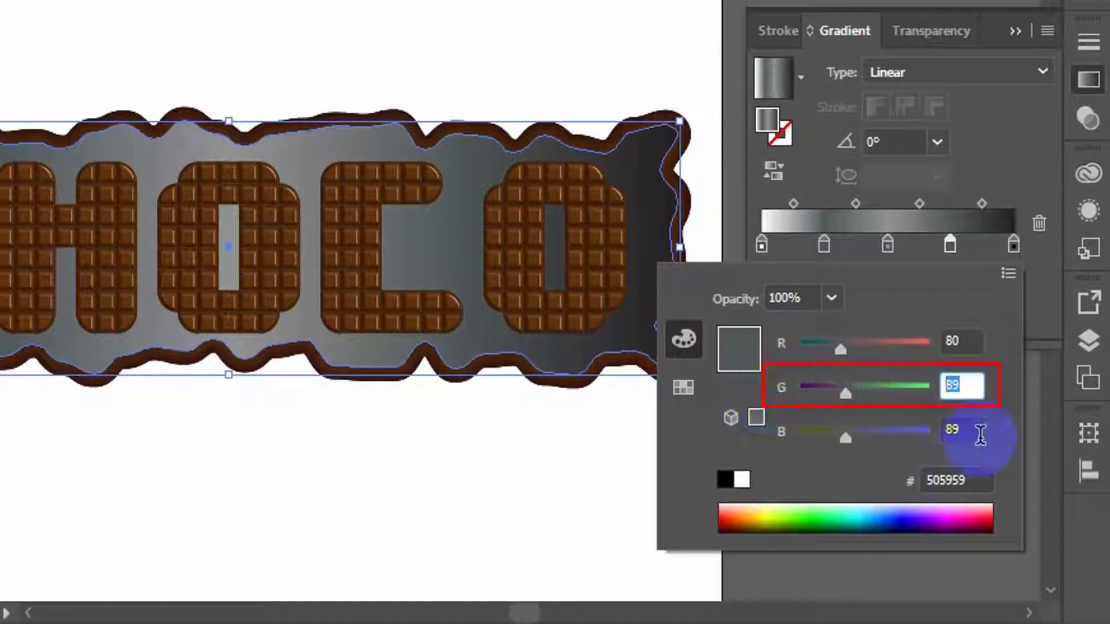
pyautogui.click(980, 435)
pyautogui.write('9')
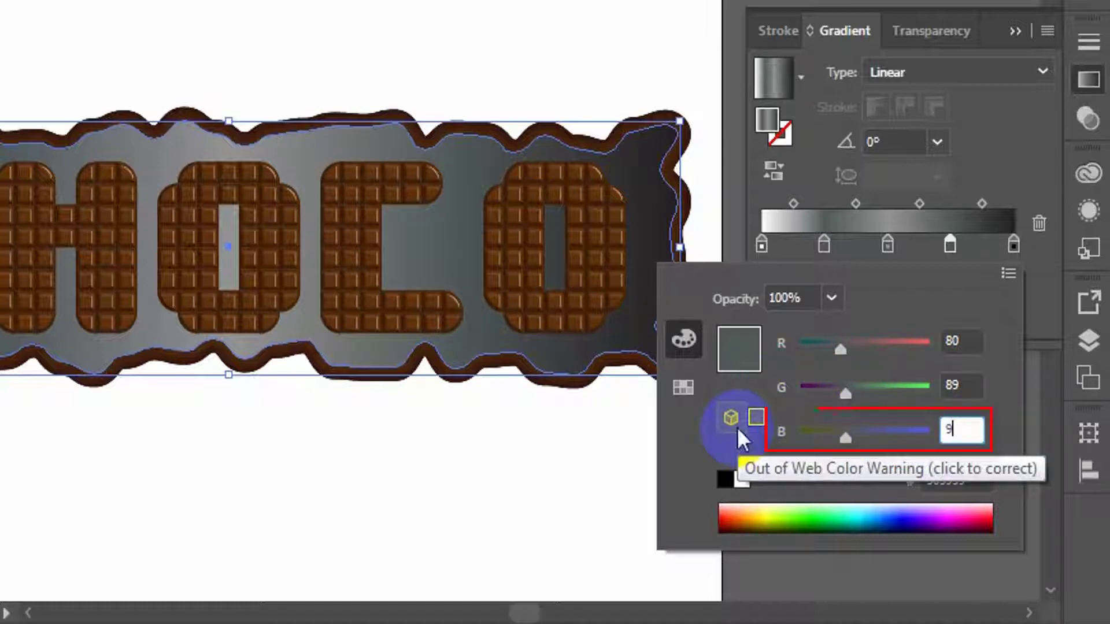
pyautogui.press('Return')
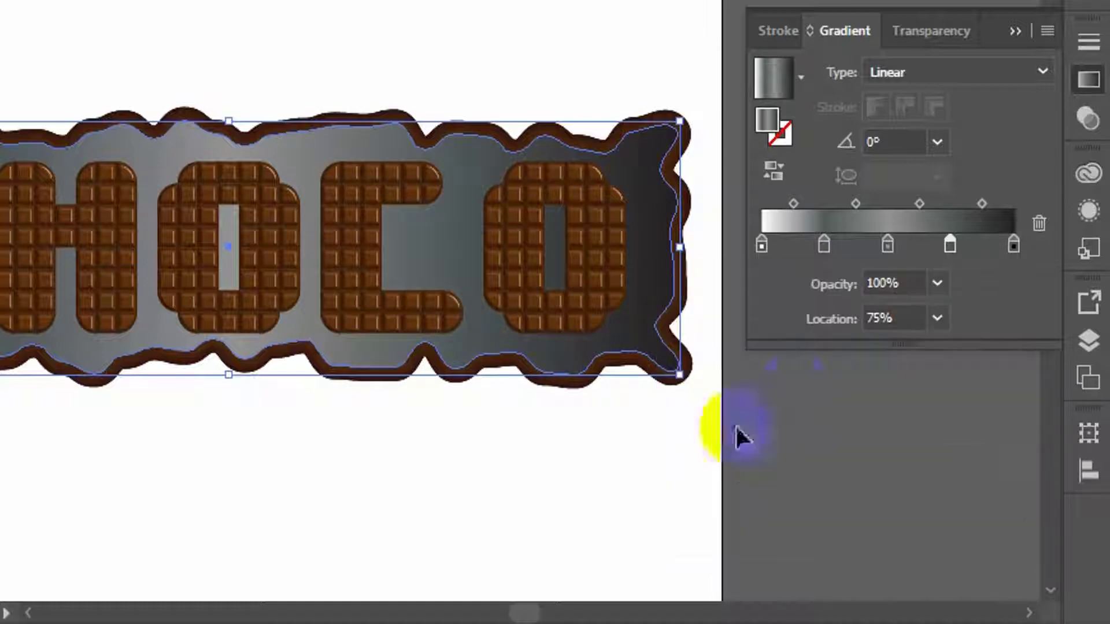
# Switch the gradient's end stop at 100% location from grayscale to RGB and set its colour to 214, 214, 214
pyautogui.click(1014, 245)
pyautogui.doubleClick(1015, 245)
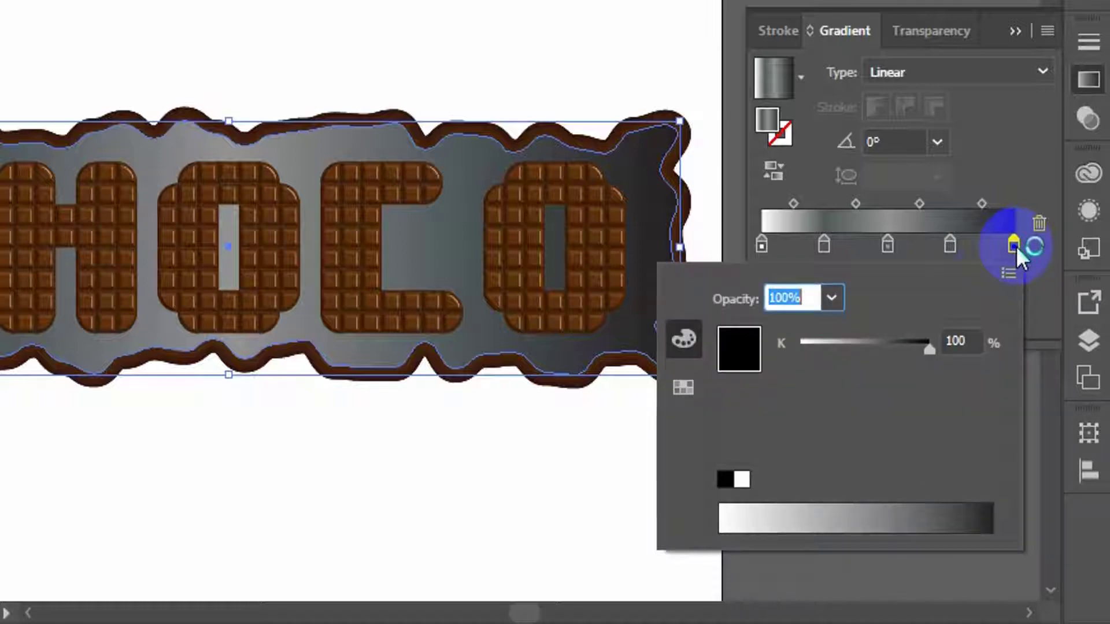
pyautogui.click(1005, 278)
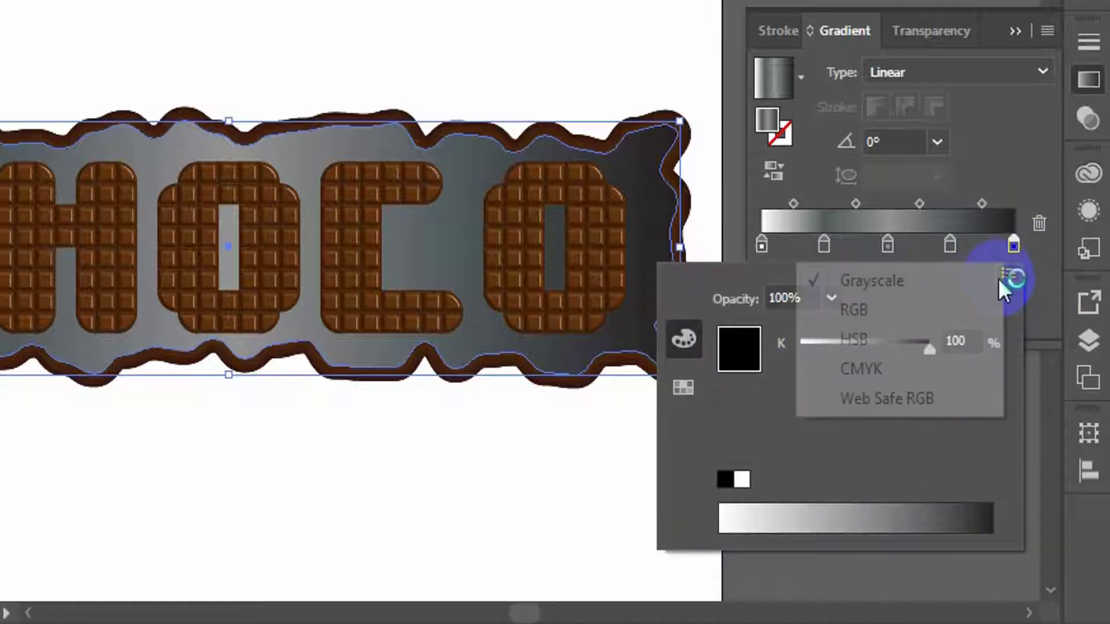
pyautogui.click(927, 311)
pyautogui.click(961, 340)
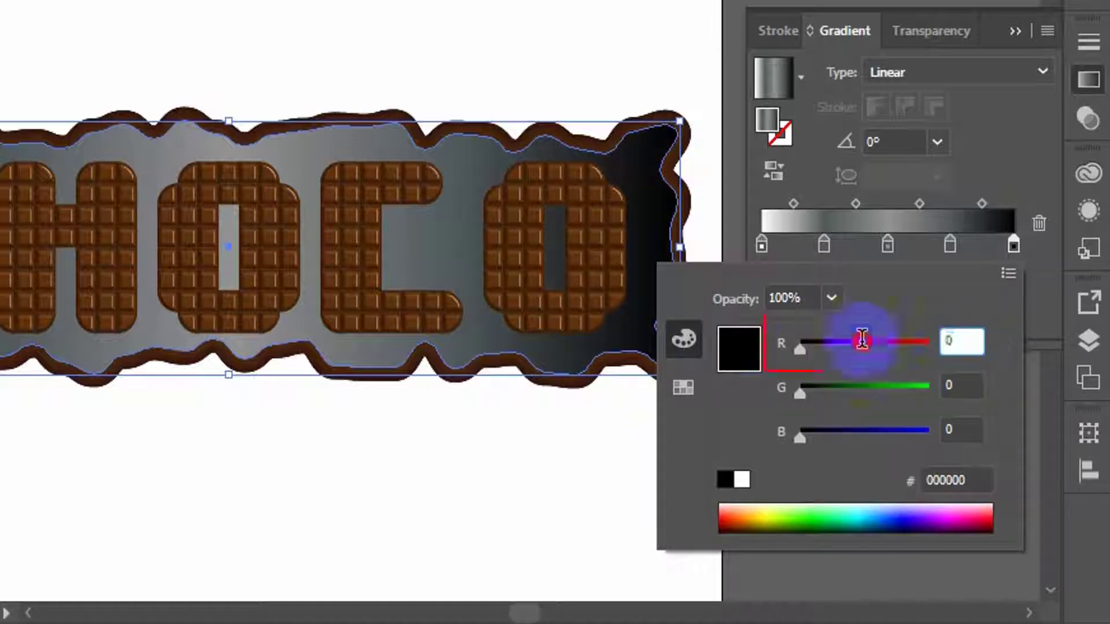
pyautogui.write('214')
pyautogui.click(960, 382)
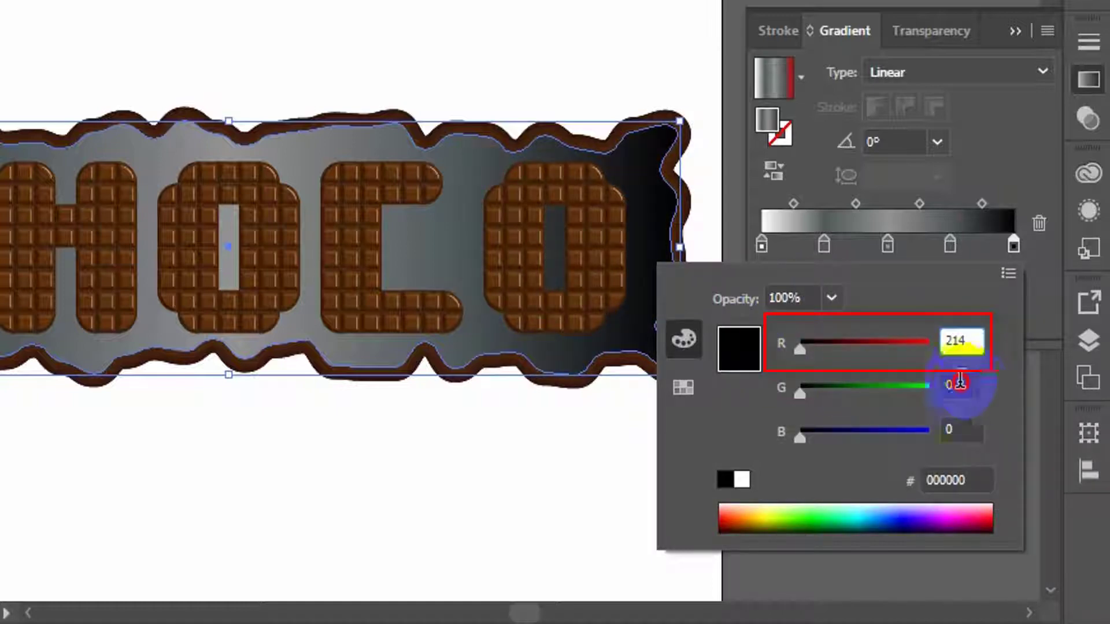
pyautogui.write('214')
pyautogui.click(963, 429)
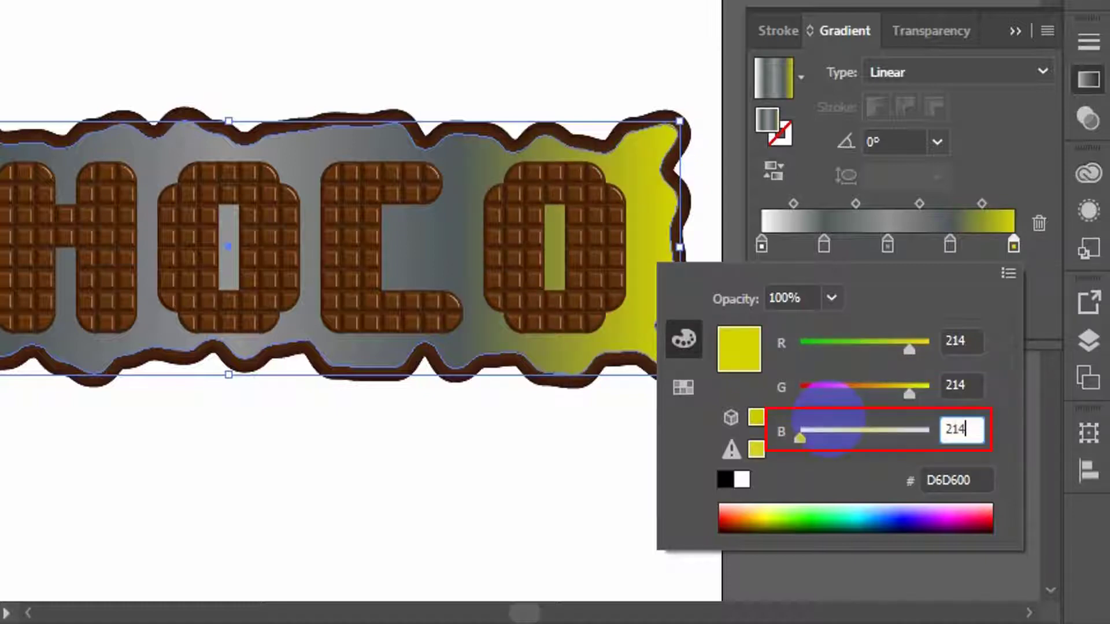
pyautogui.press('Return')
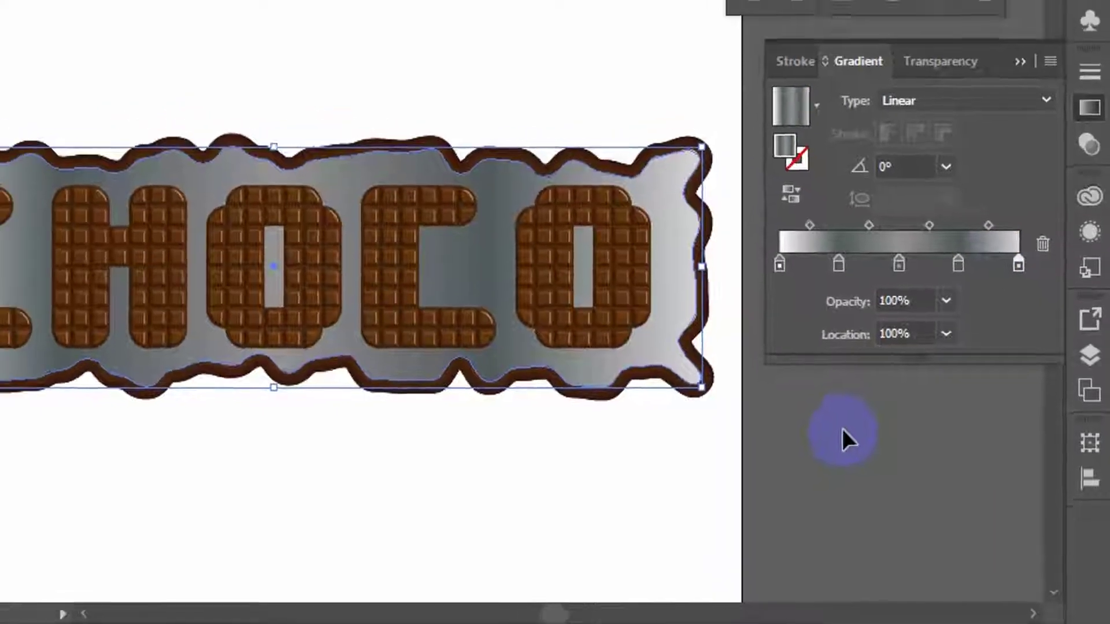
# Paste a copy of the gradient shape in front and apply the Chrome sketch effect with Detail 6 and Smoothness 9
pyautogui.hotkey('ctrl', 'c')
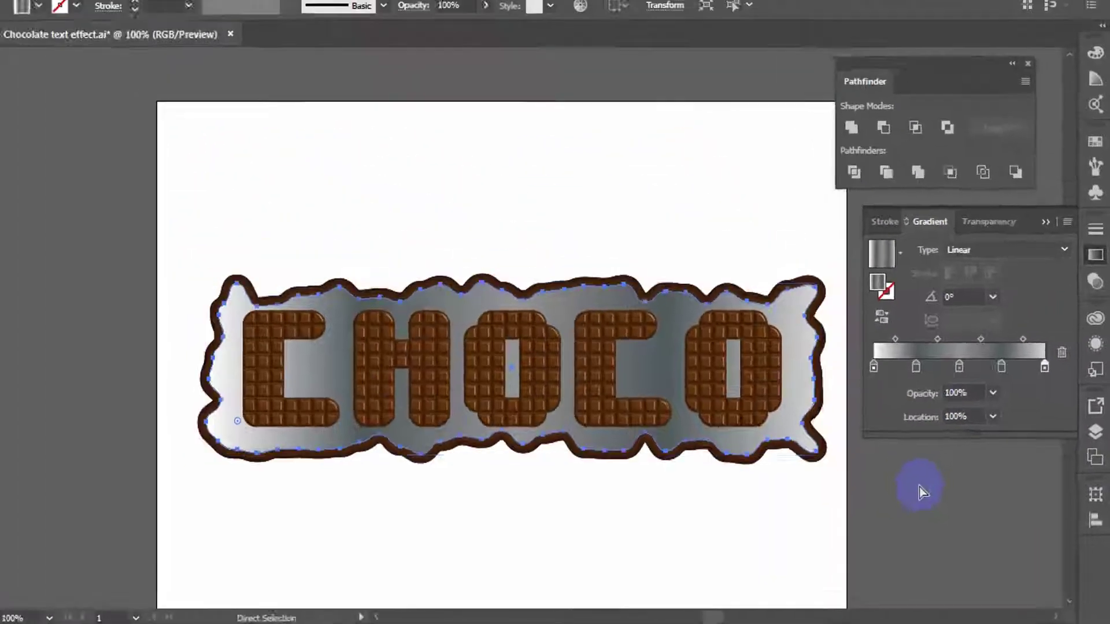
pyautogui.hotkey('ctrl', 'f')
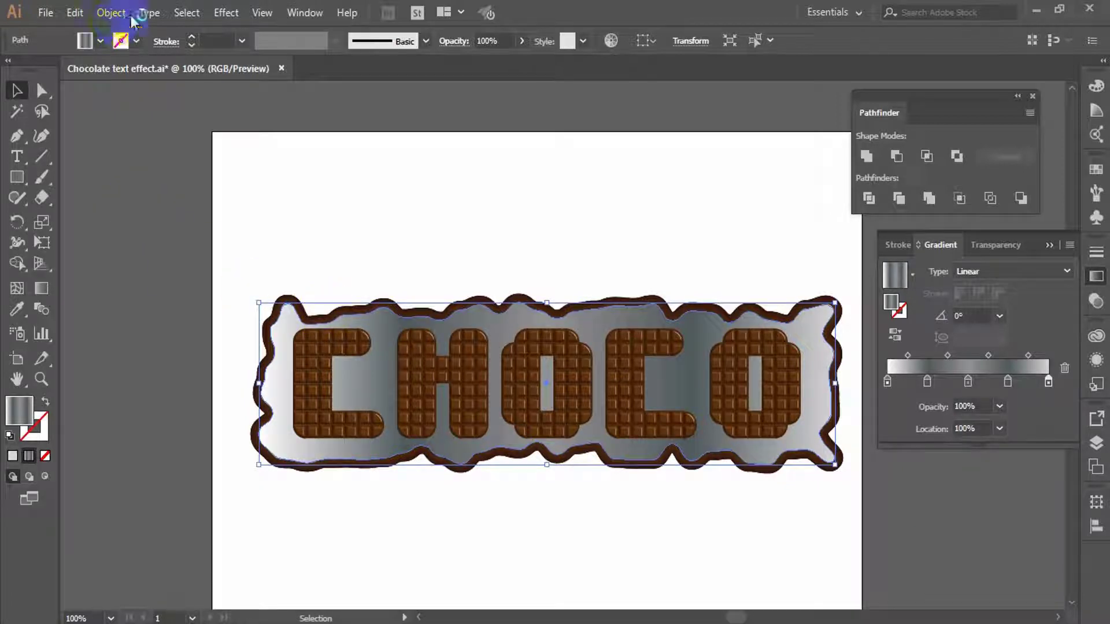
pyautogui.click(225, 12)
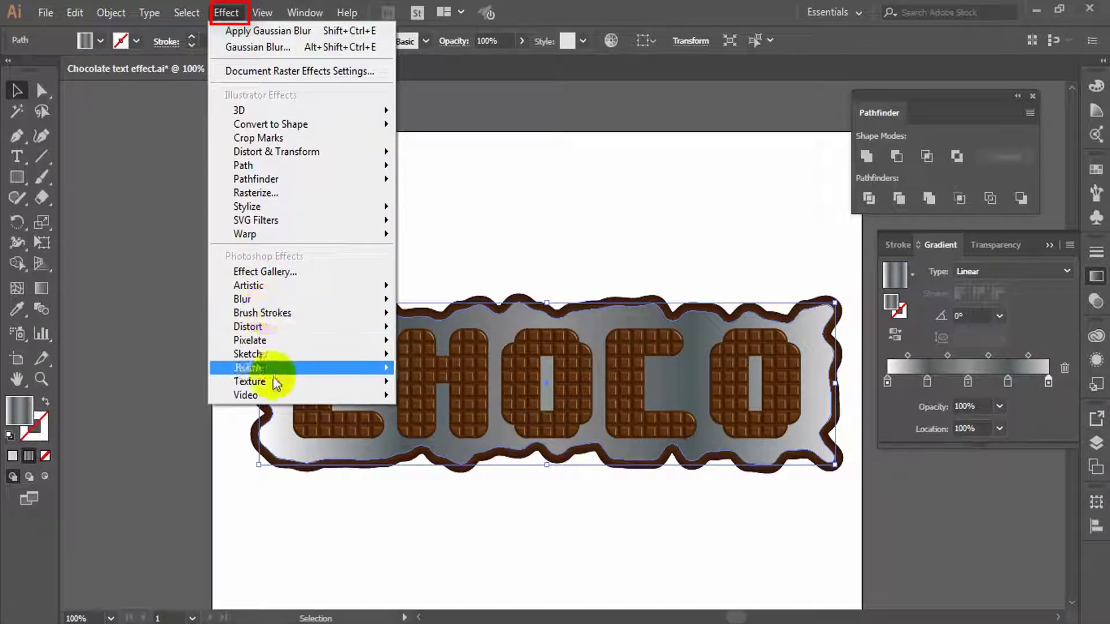
pyautogui.moveTo(288, 353)
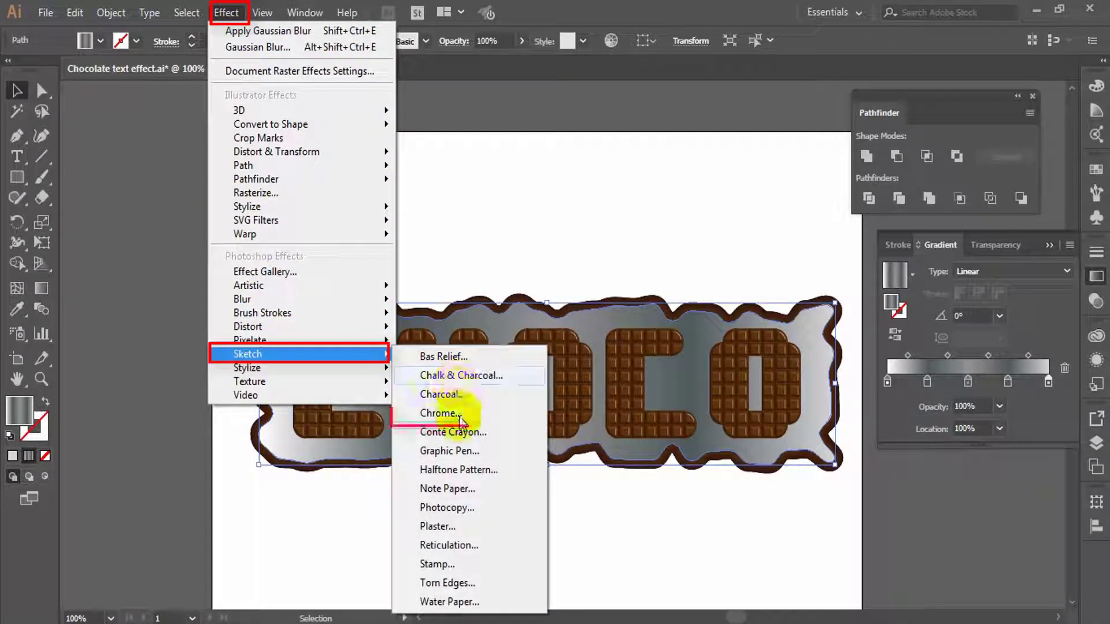
pyautogui.click(453, 341)
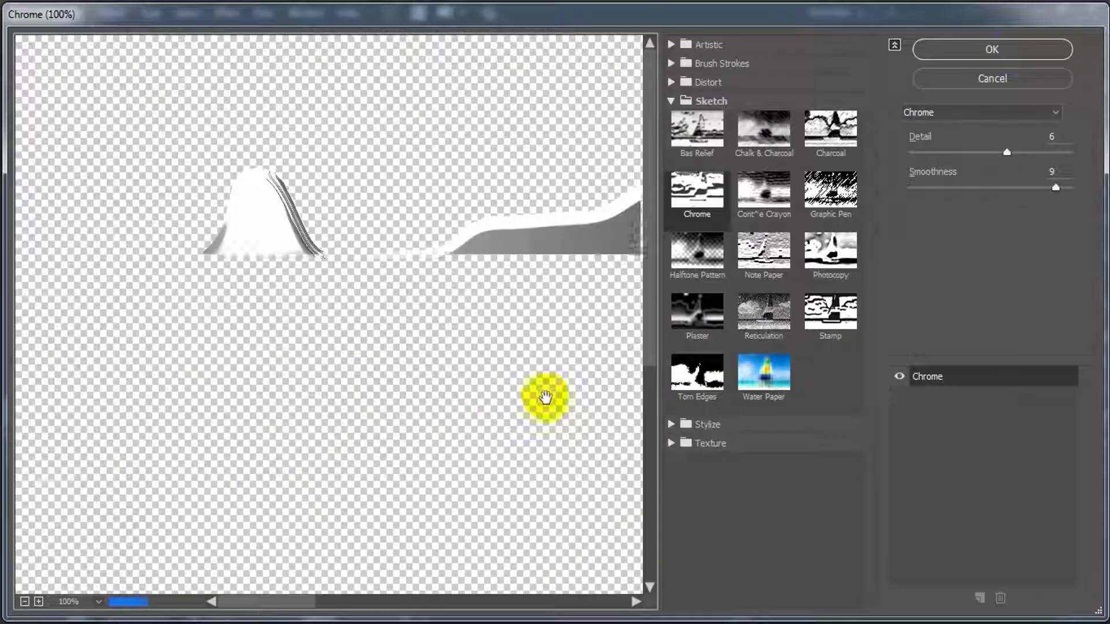
pyautogui.click(1065, 138)
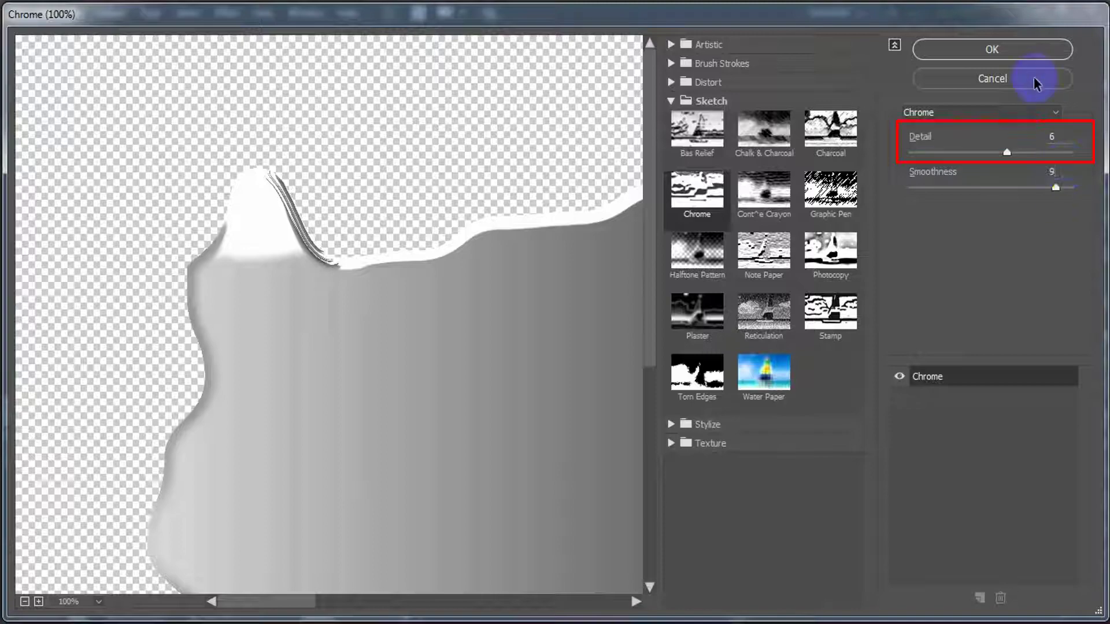
pyautogui.click(1018, 52)
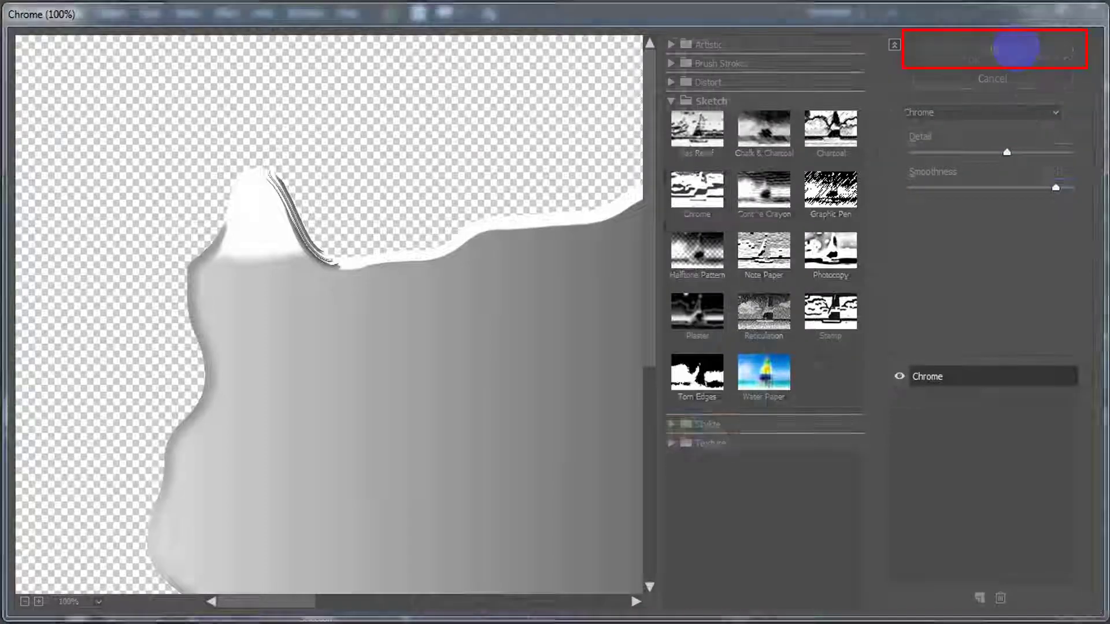
# Set the Chrome-effect shape's blending mode to Multiply with 25% opacity, and deselect it
pyautogui.click(1000, 240)
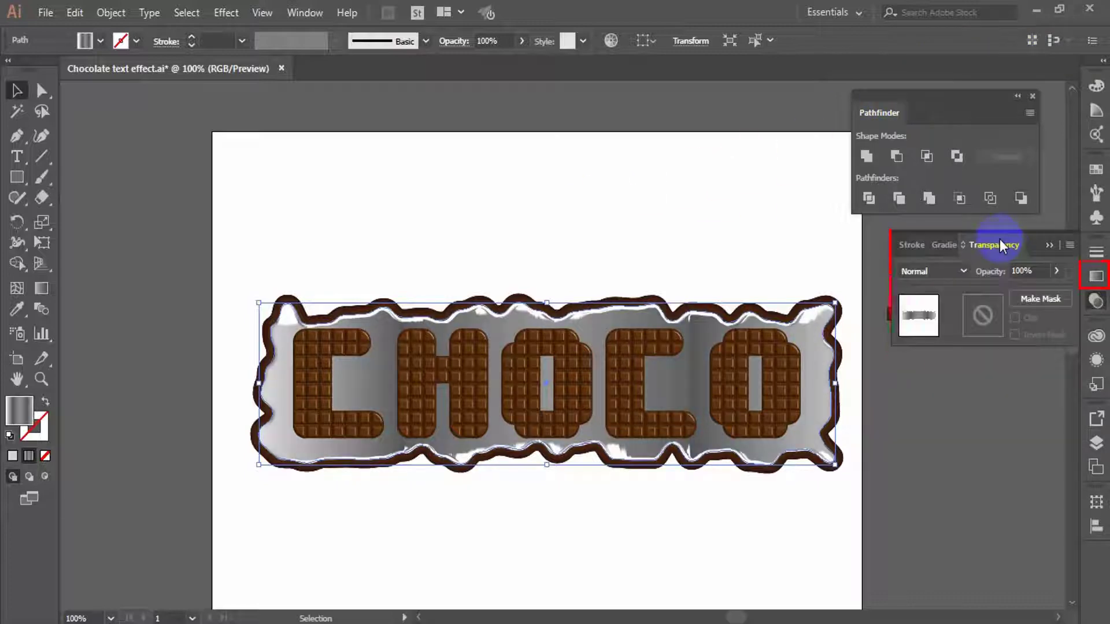
pyautogui.click(935, 273)
pyautogui.click(937, 288)
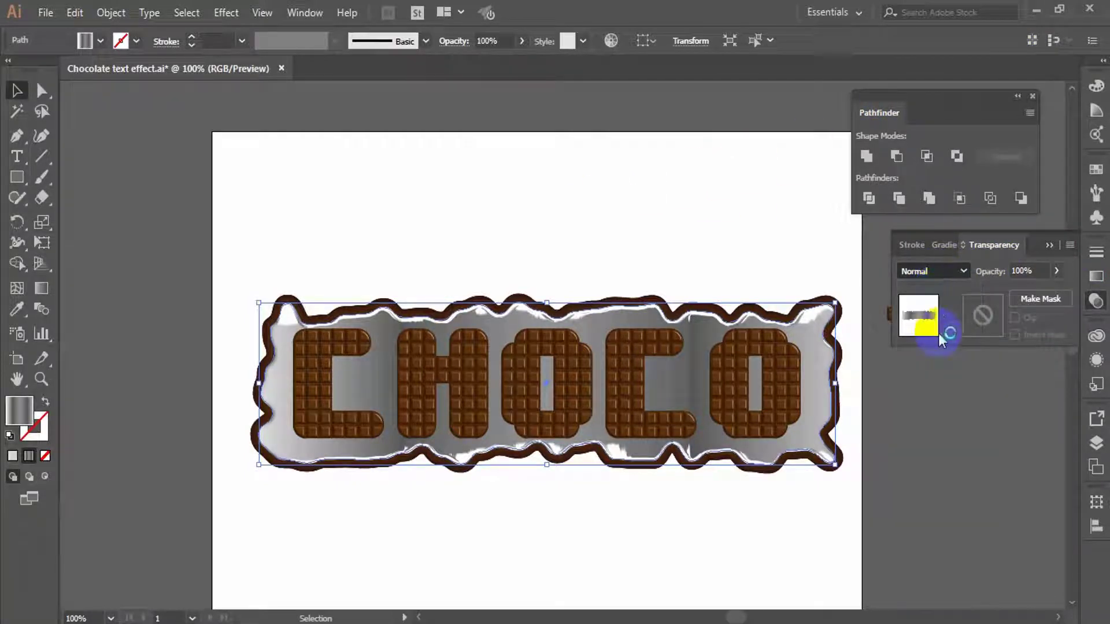
pyautogui.press('Down')
pyautogui.press('Down')
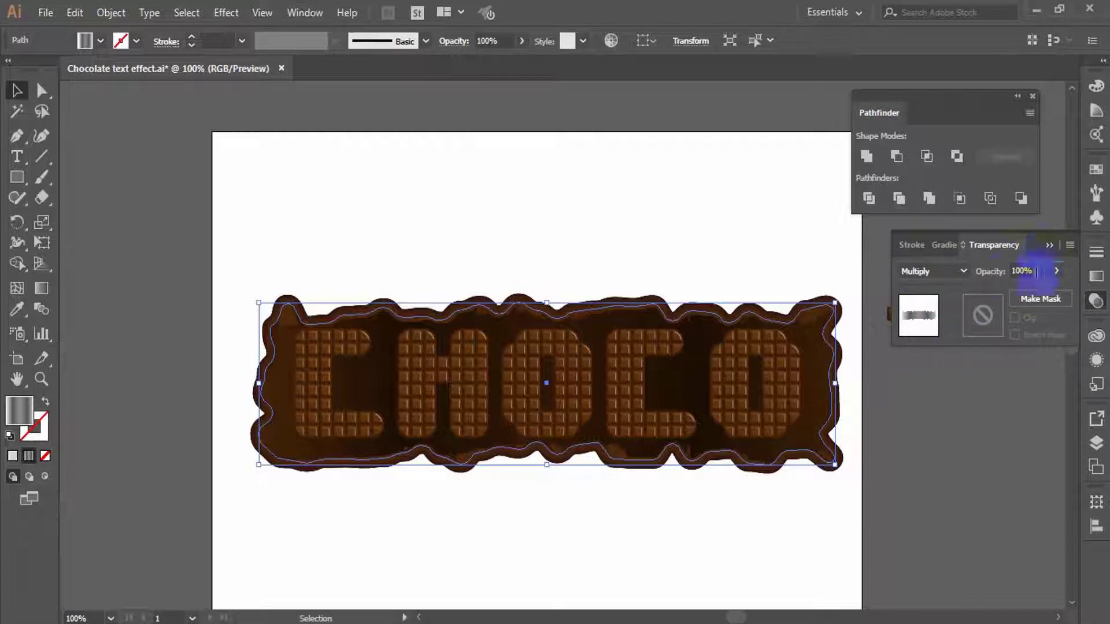
pyautogui.click(1032, 271)
pyautogui.write('25')
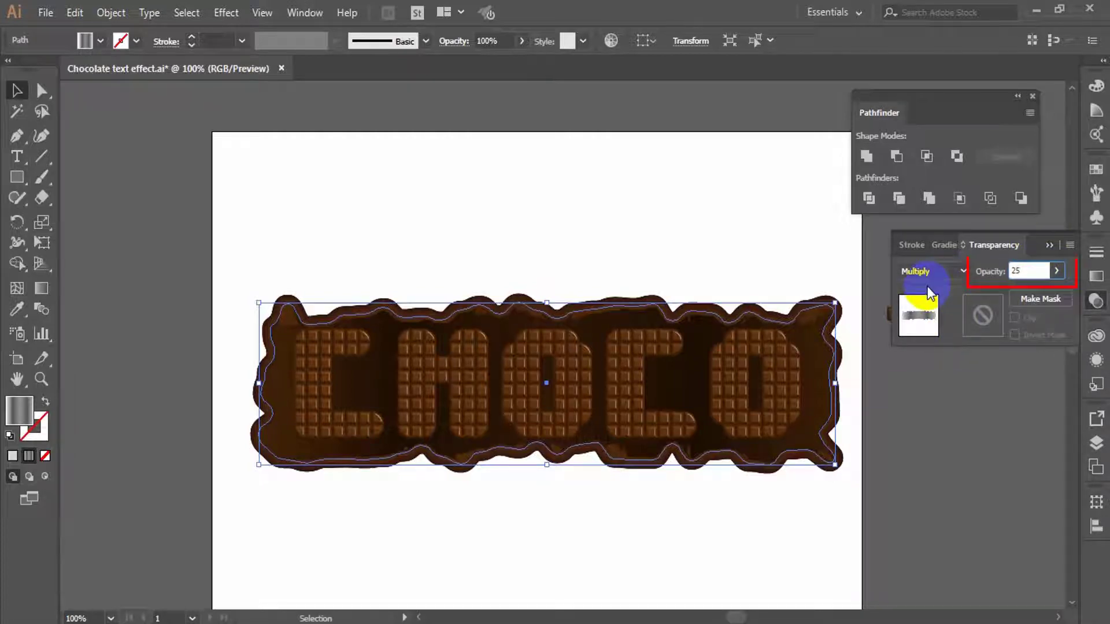
pyautogui.press('Return')
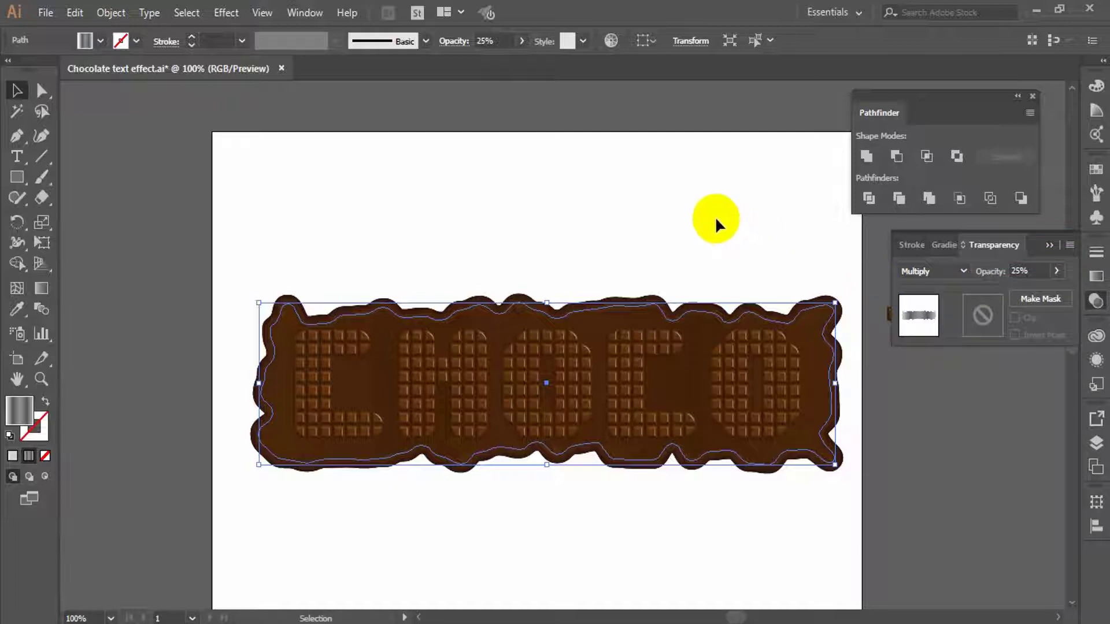
pyautogui.click(716, 216)
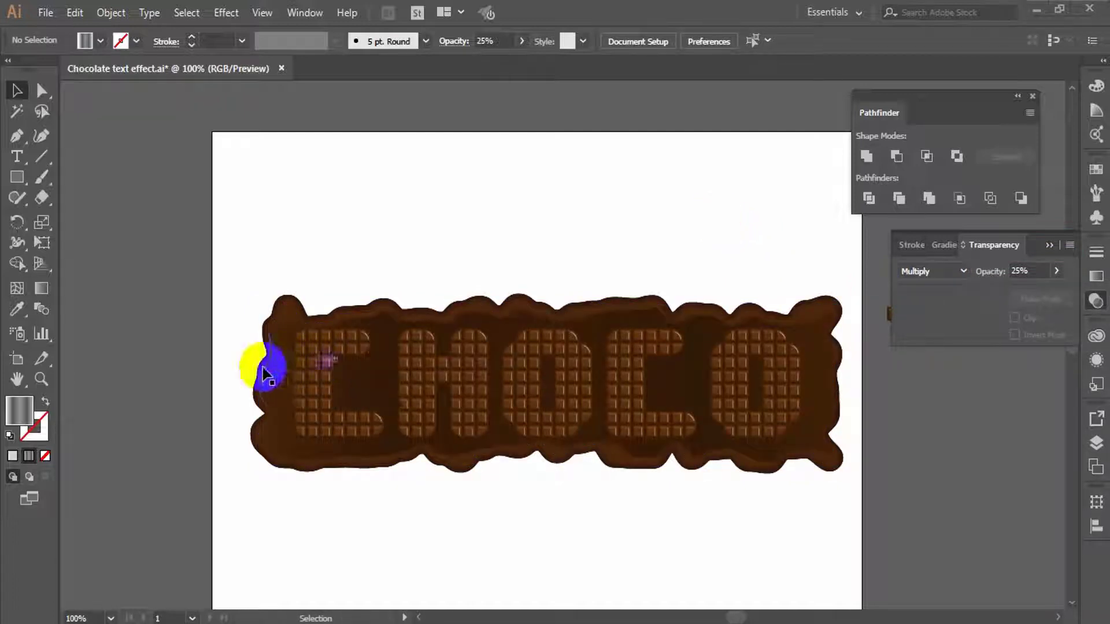
# Duplicate the Chrome-effect shape slightly to the right, then subtract the front shape from the back one with Minus Front
pyautogui.moveTo(262, 367); pyautogui.dragTo(274, 382)
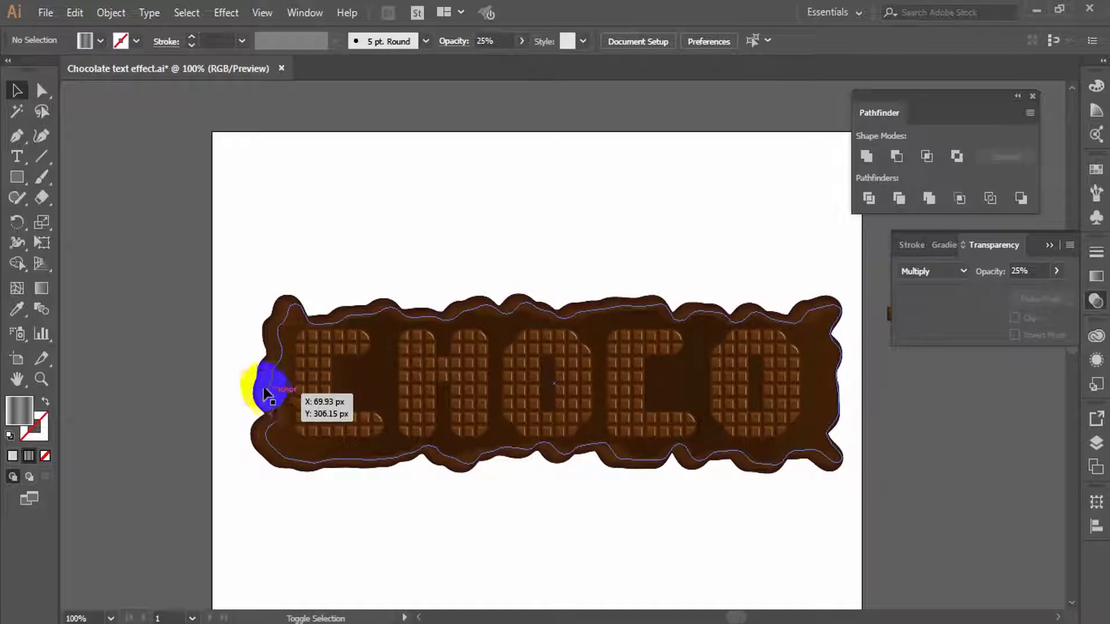
pyautogui.click(267, 384)
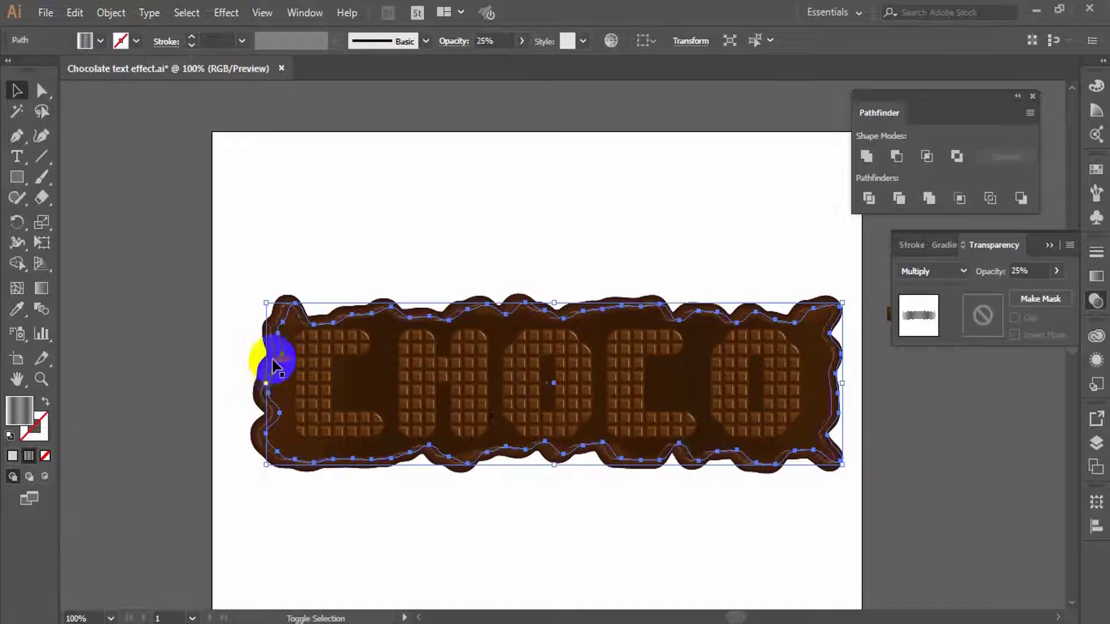
pyautogui.keyDown('shift'); pyautogui.click(275, 362); pyautogui.keyUp('shift')
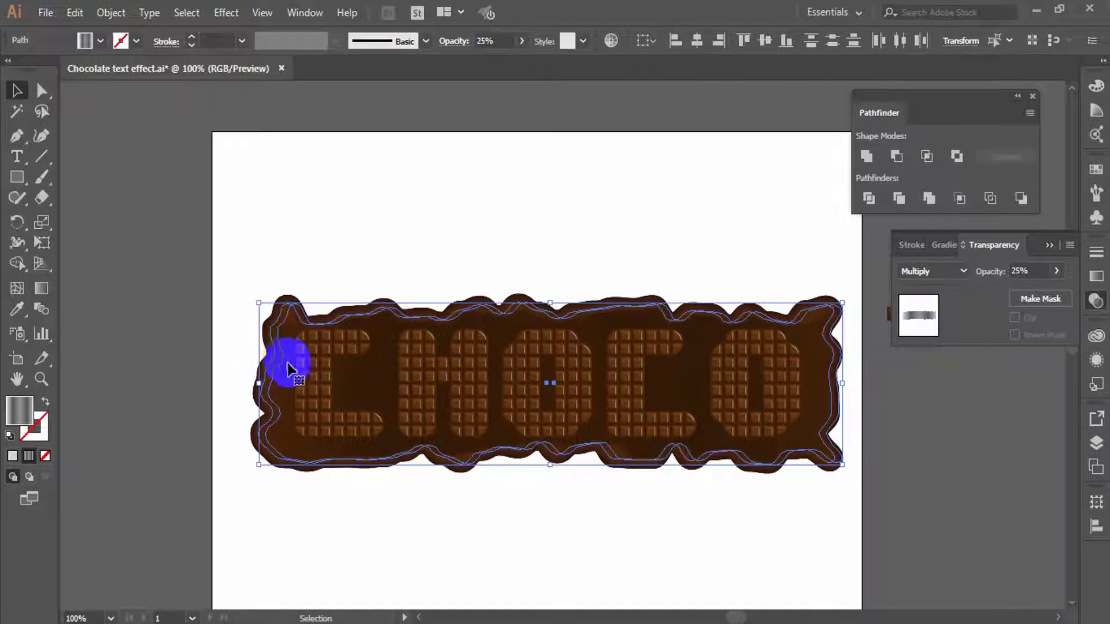
pyautogui.click(898, 159)
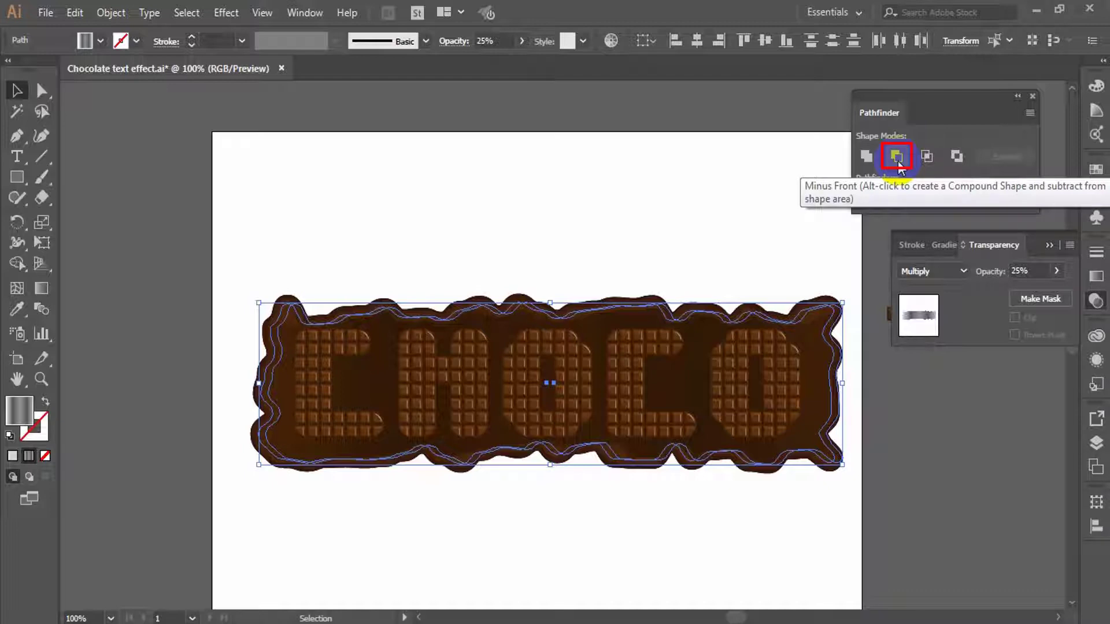
pyautogui.click(898, 161)
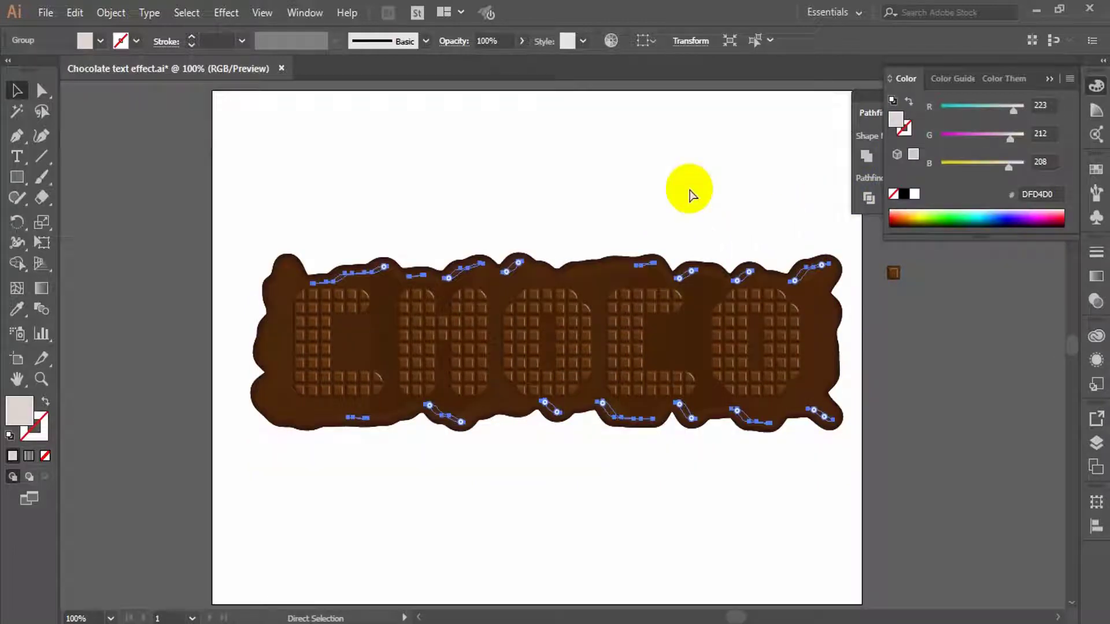
# Apply a Gaussian Blur with a 14-pixel radius to the highlight slivers along the melted-chocolate edge
pyautogui.press('v')
pyautogui.click(239, 10)
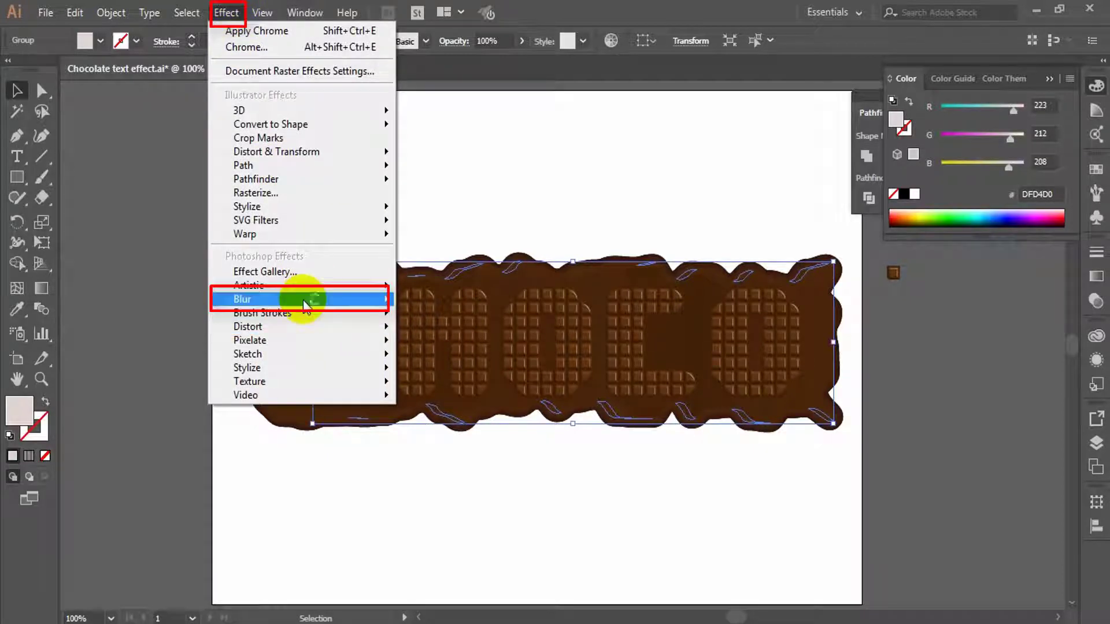
pyautogui.moveTo(298, 299)
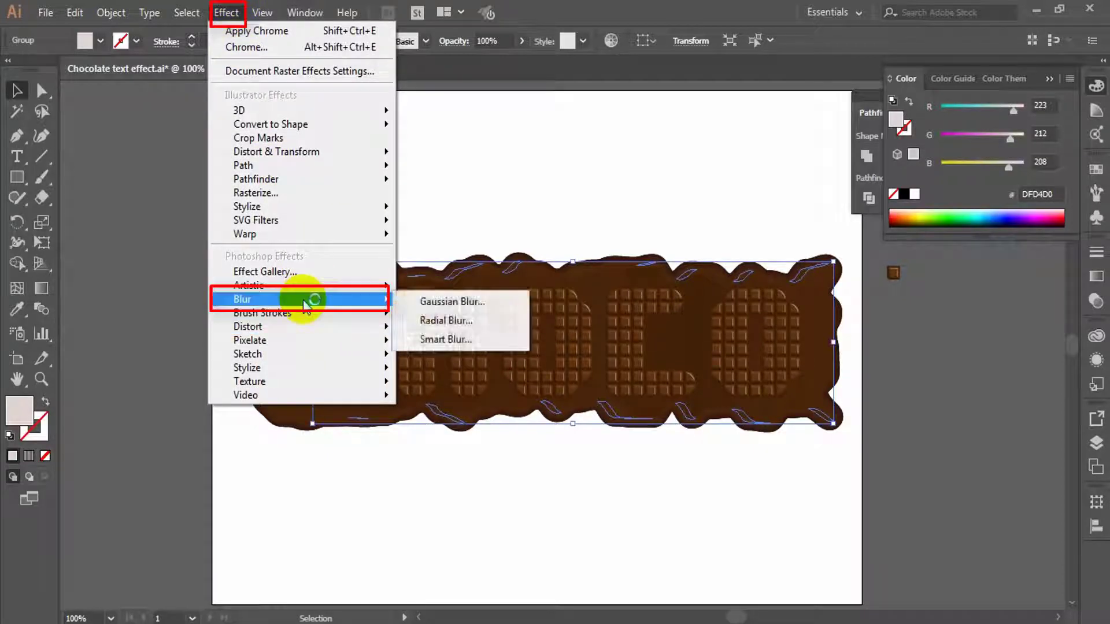
pyautogui.click(460, 303)
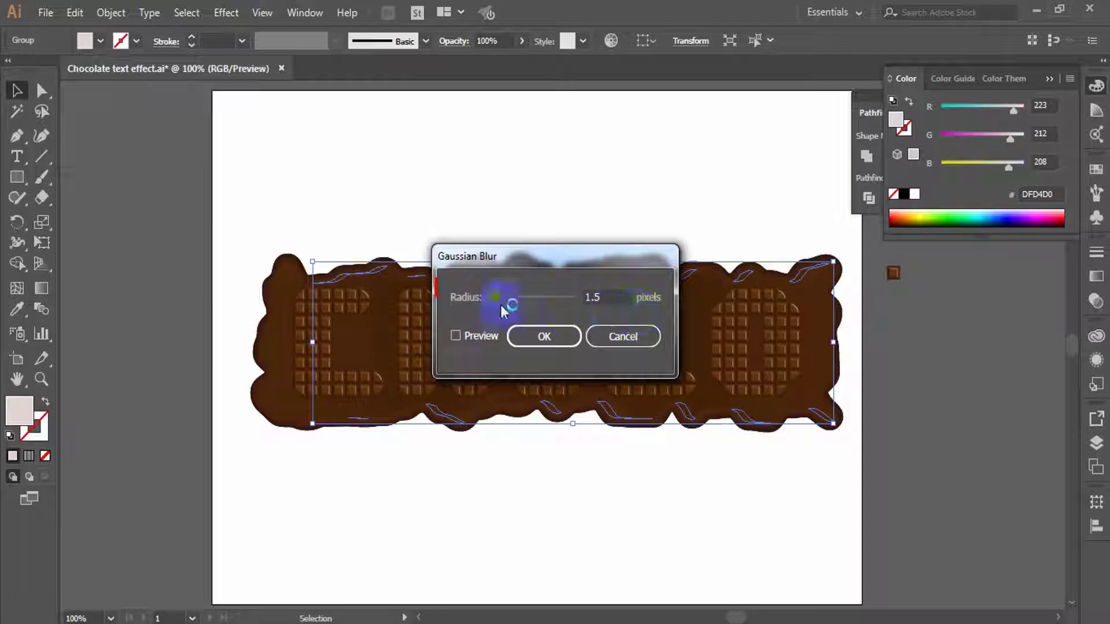
pyautogui.click(458, 340)
pyautogui.doubleClick(626, 294)
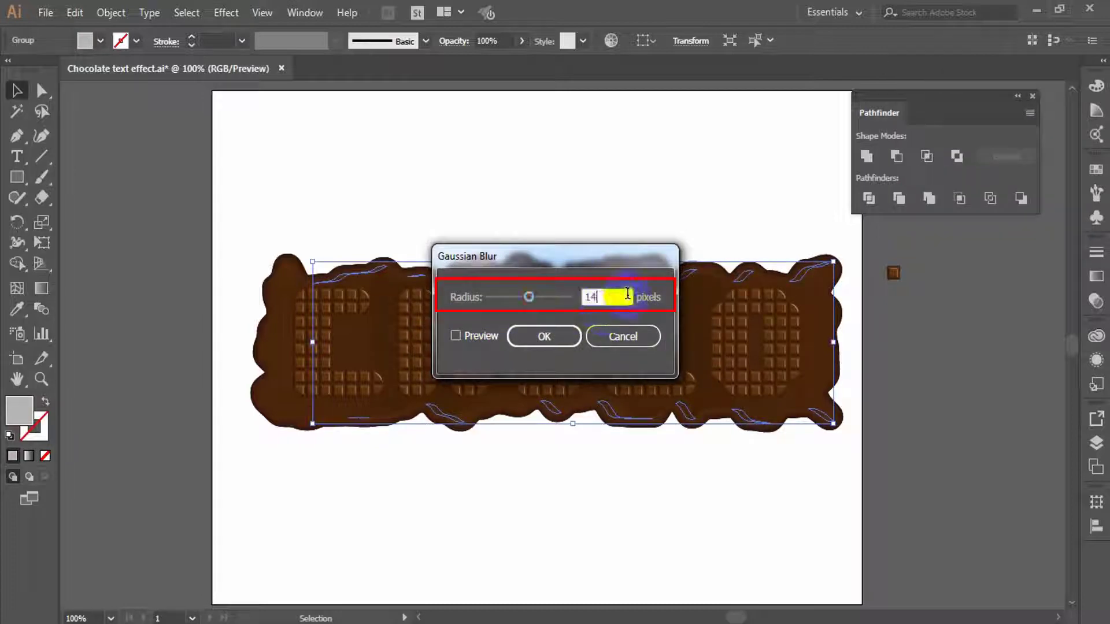
pyautogui.write('14')
pyautogui.click(485, 336)
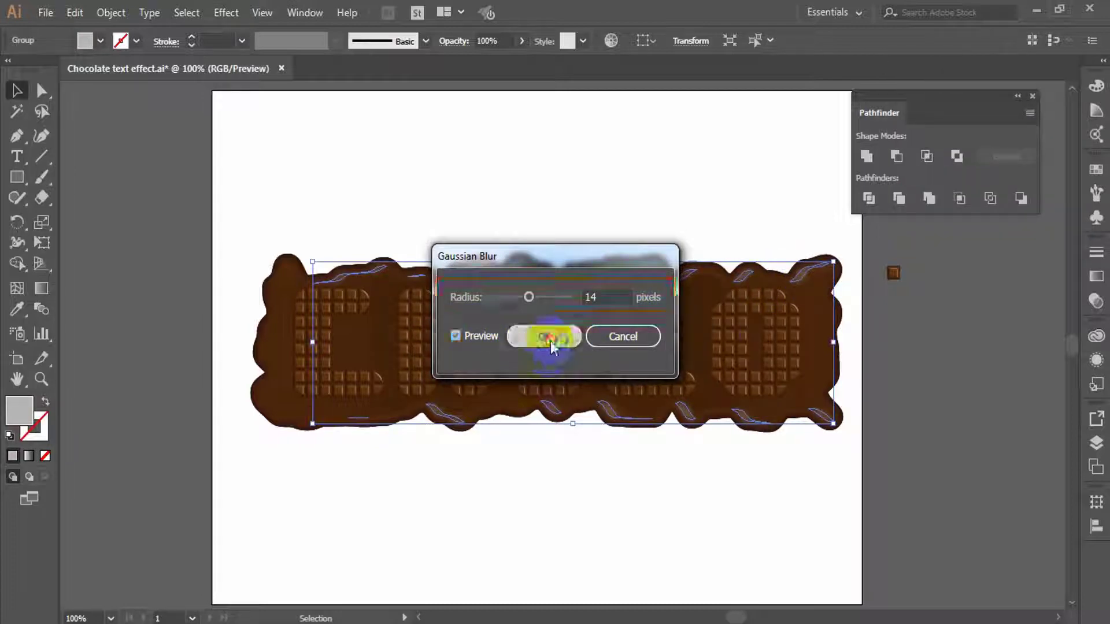
pyautogui.click(548, 338)
pyautogui.click(823, 385)
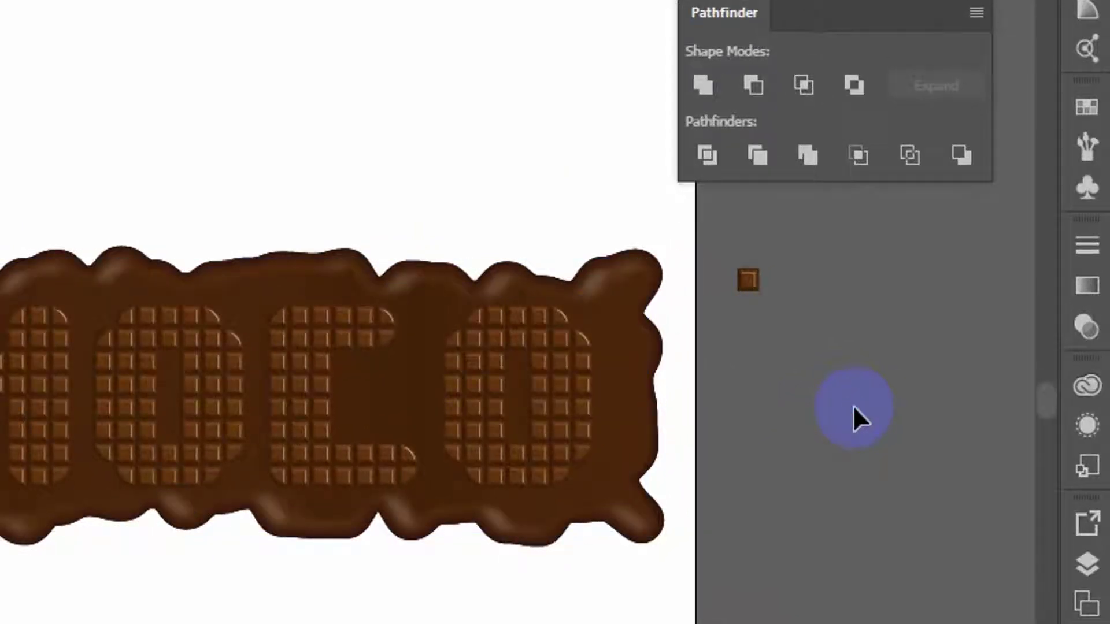
# Set the opacity of the blurred highlight slivers to 70% and deselect them
pyautogui.click(610, 517)
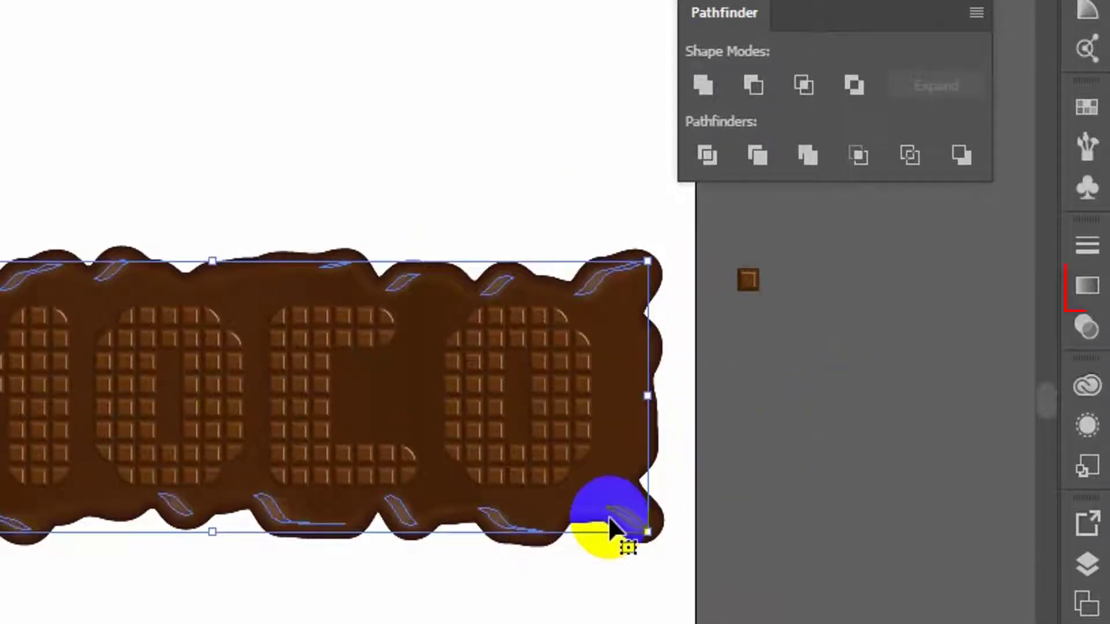
pyautogui.click(1092, 294)
pyautogui.click(954, 231)
pyautogui.click(995, 274)
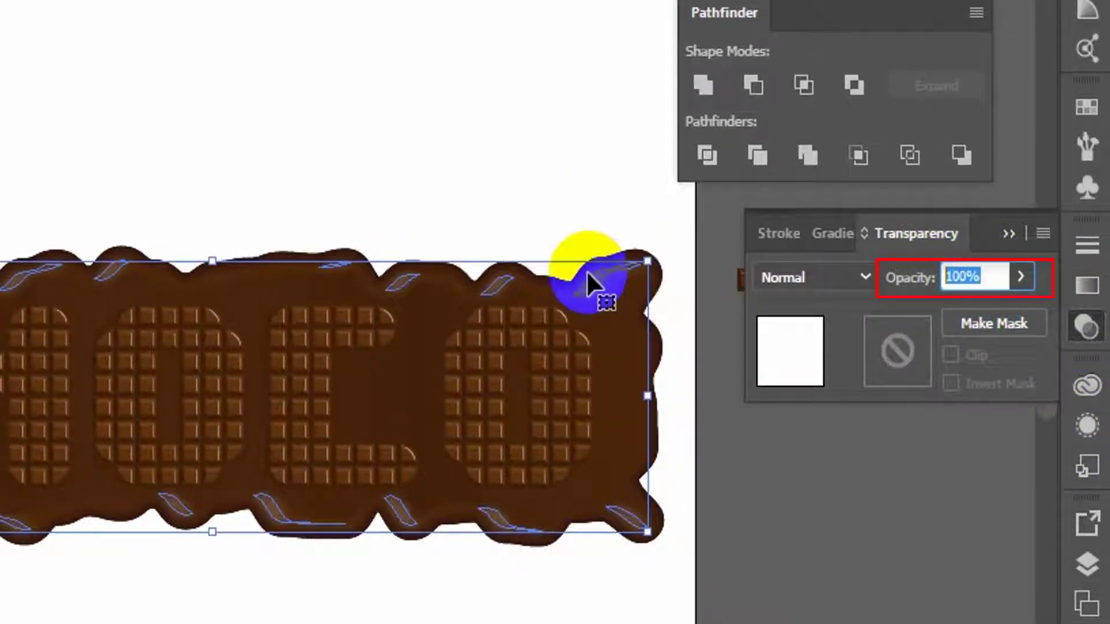
pyautogui.write('70')
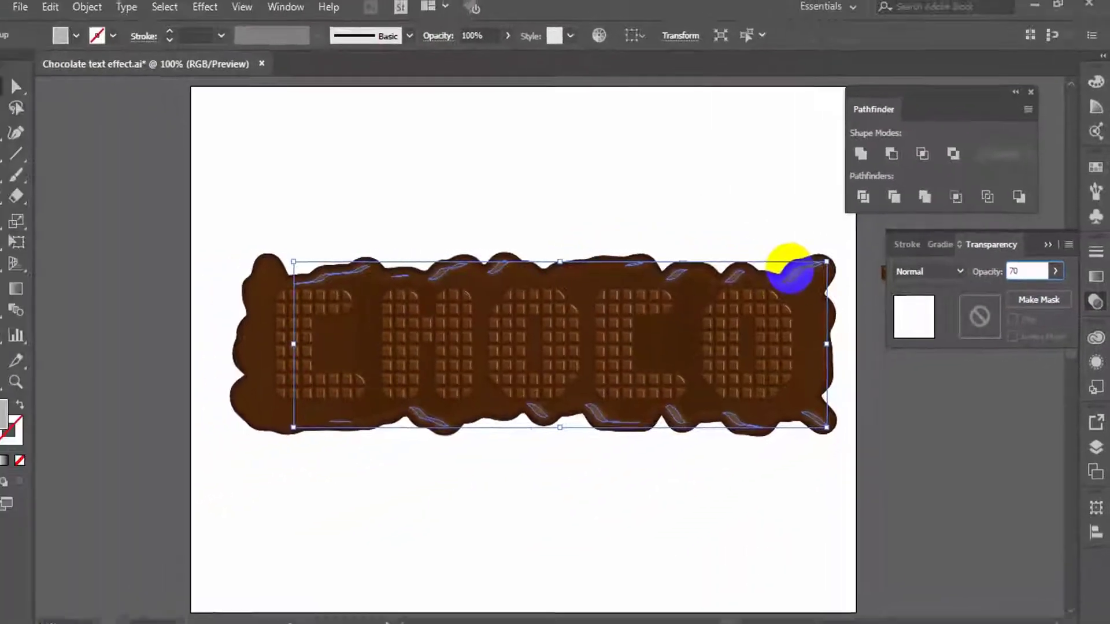
pyautogui.click(42, 110)
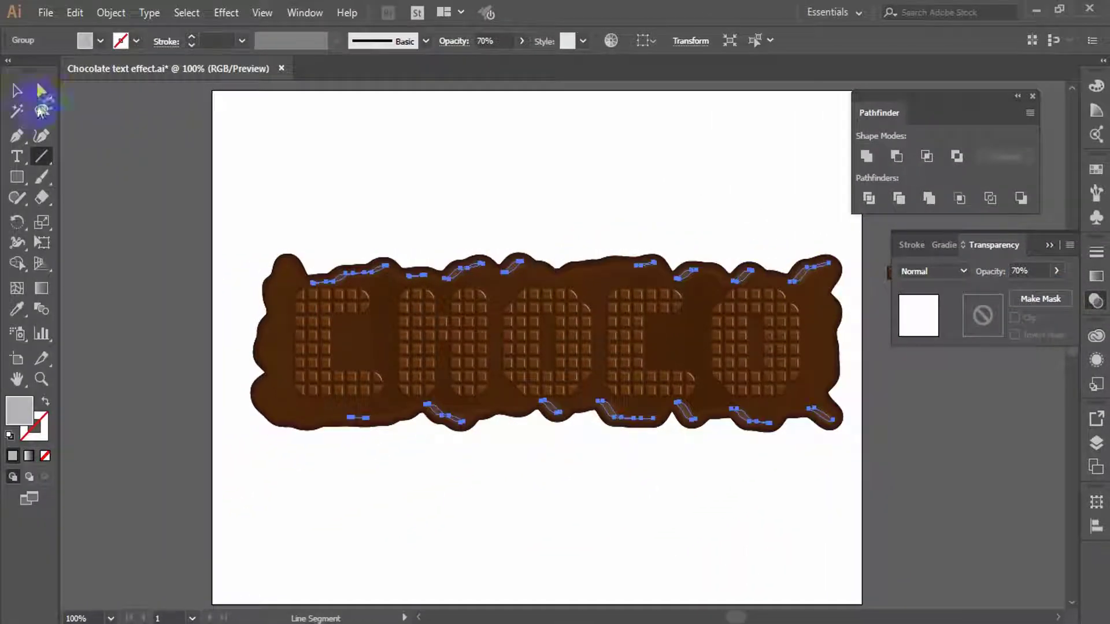
pyautogui.click(17, 90)
pyautogui.click(167, 152)
pyautogui.click(513, 272)
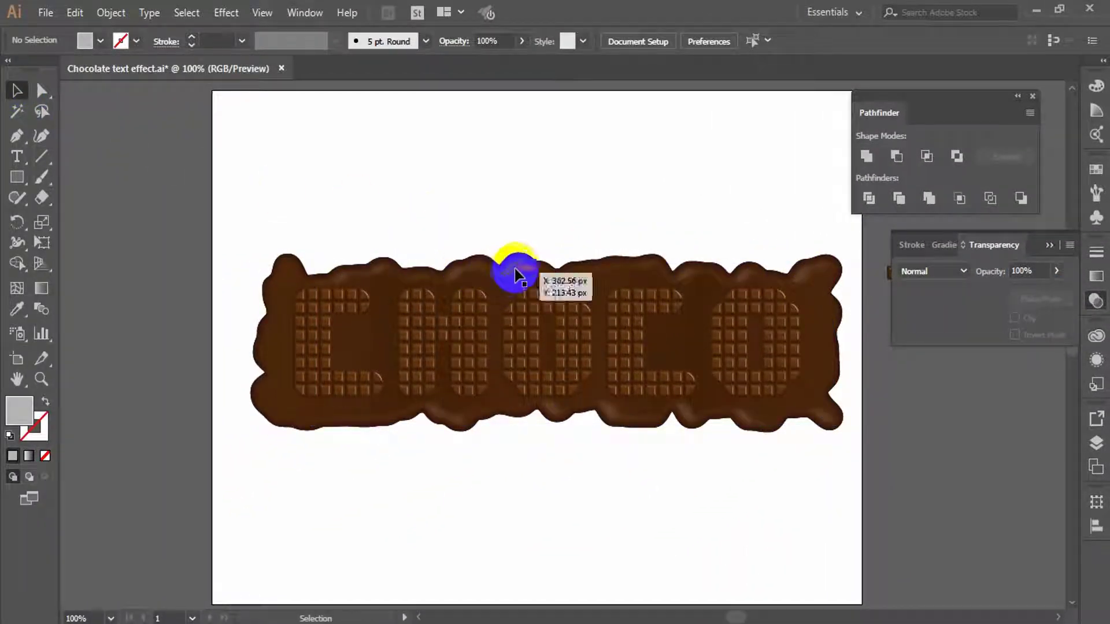
pyautogui.click(518, 205)
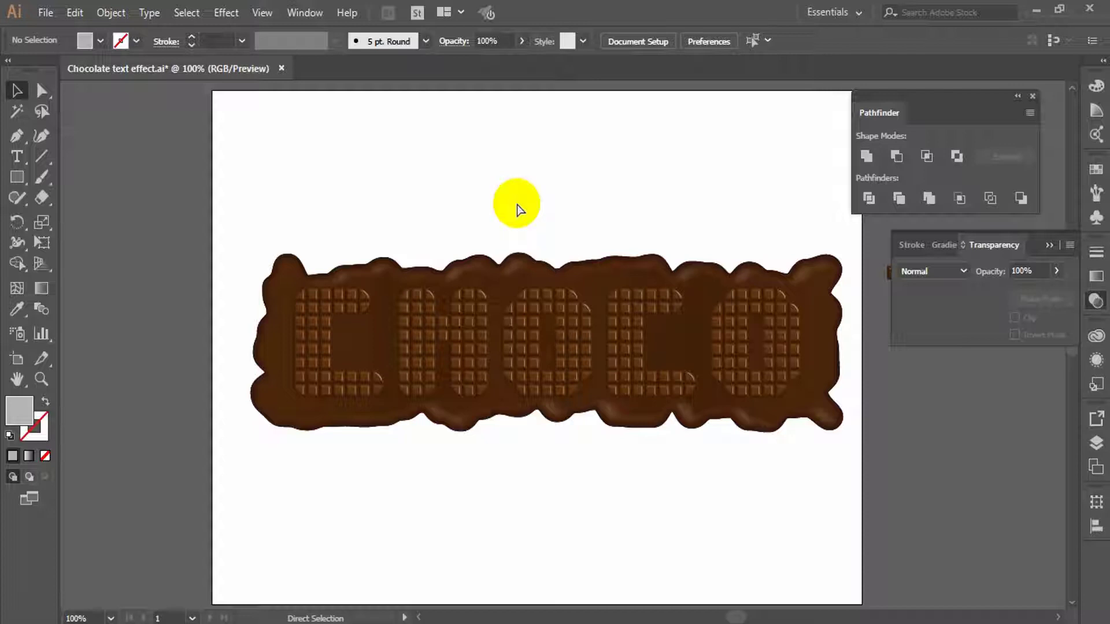
# Duplicate the Multiply-blended gradient shape slightly upward, then cut the overlap away with Minus Front to leave lower-edge slivers
pyautogui.scroll(-1, 446, 529)
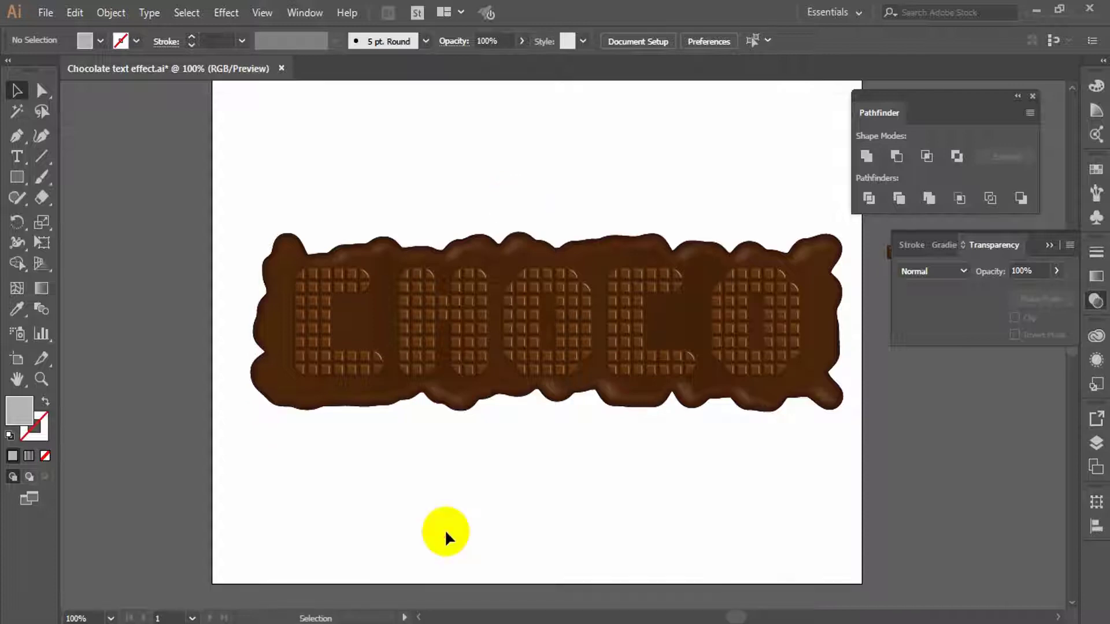
pyautogui.click(297, 395)
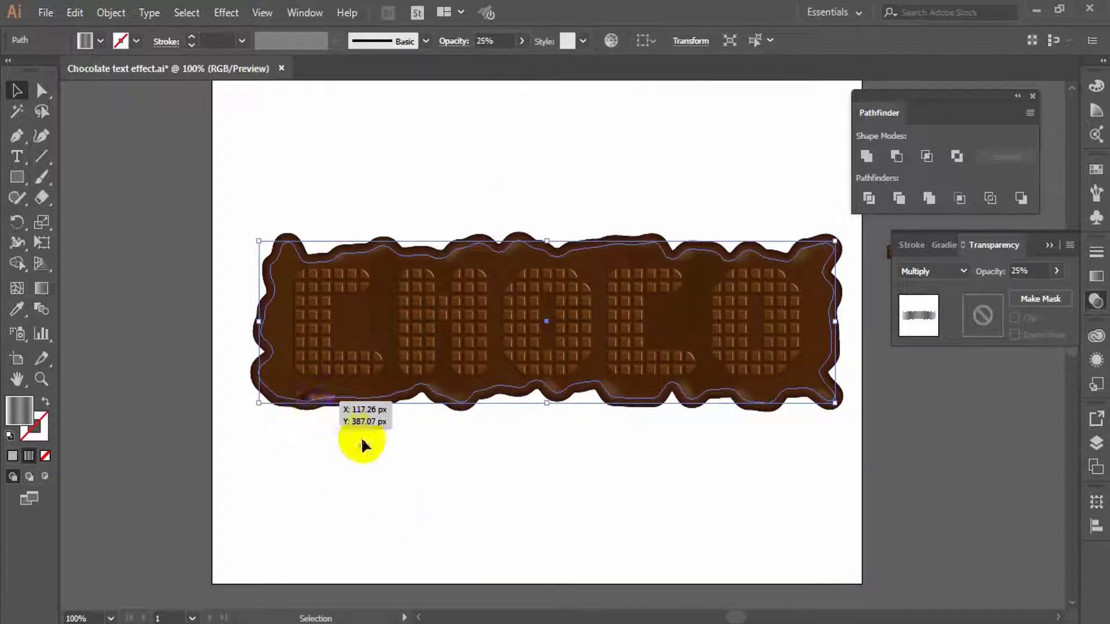
pyautogui.press('a')
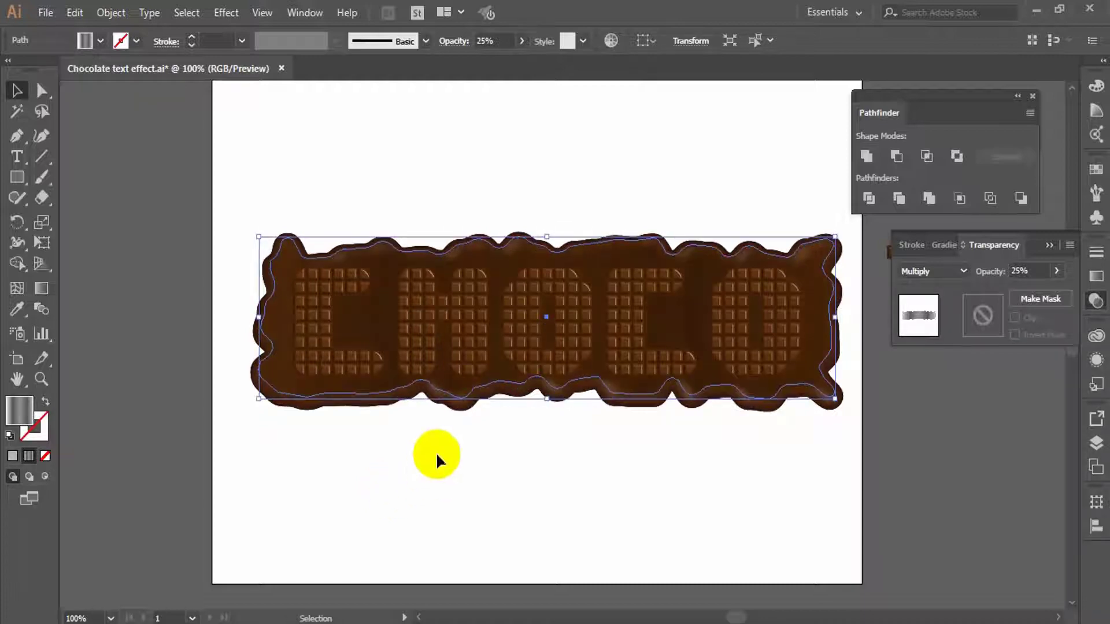
pyautogui.press('v')
pyautogui.keyDown('shift'); pyautogui.click(264, 392); pyautogui.keyUp('shift')
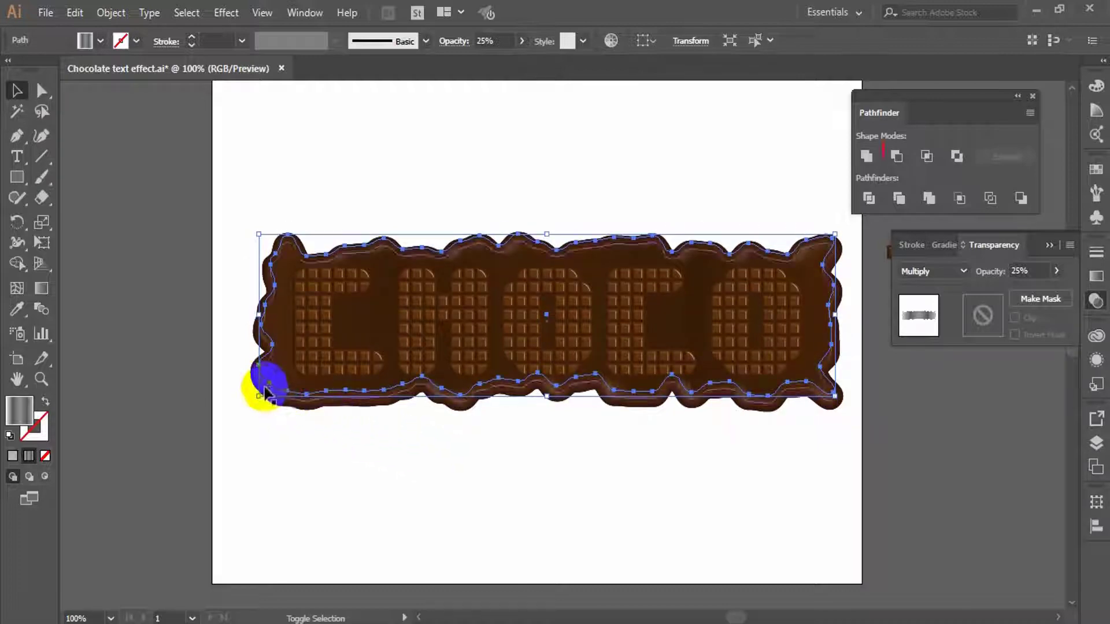
pyautogui.click(896, 156)
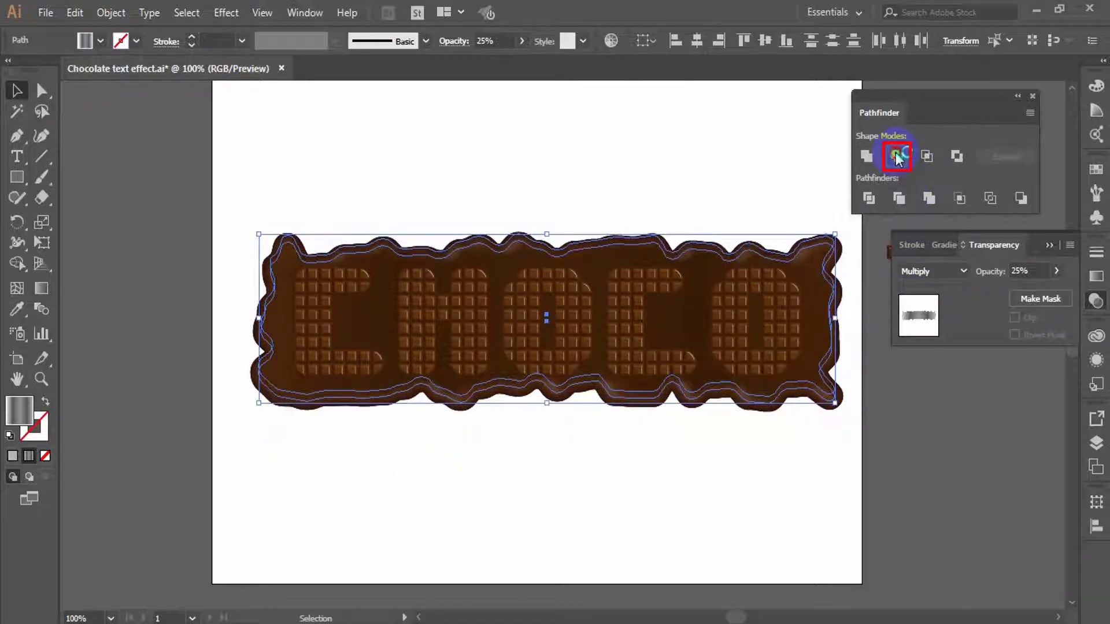
pyautogui.click(893, 162)
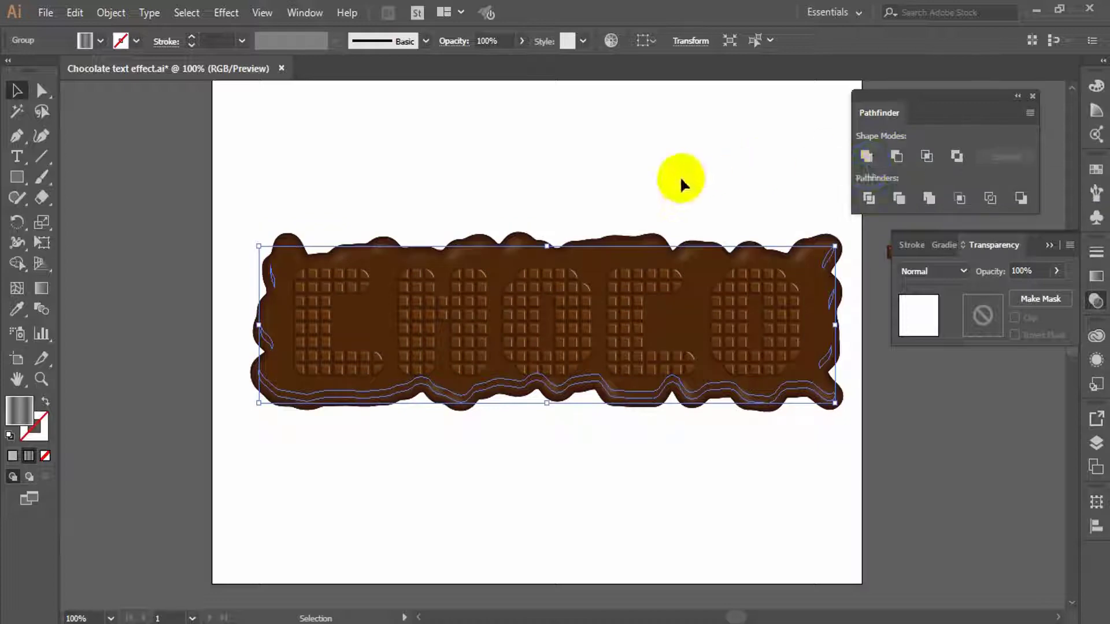
# Replace the lower-edge sliver group's gradient fill with solid grey, RGB 181, 180, 180
pyautogui.click(13, 456)
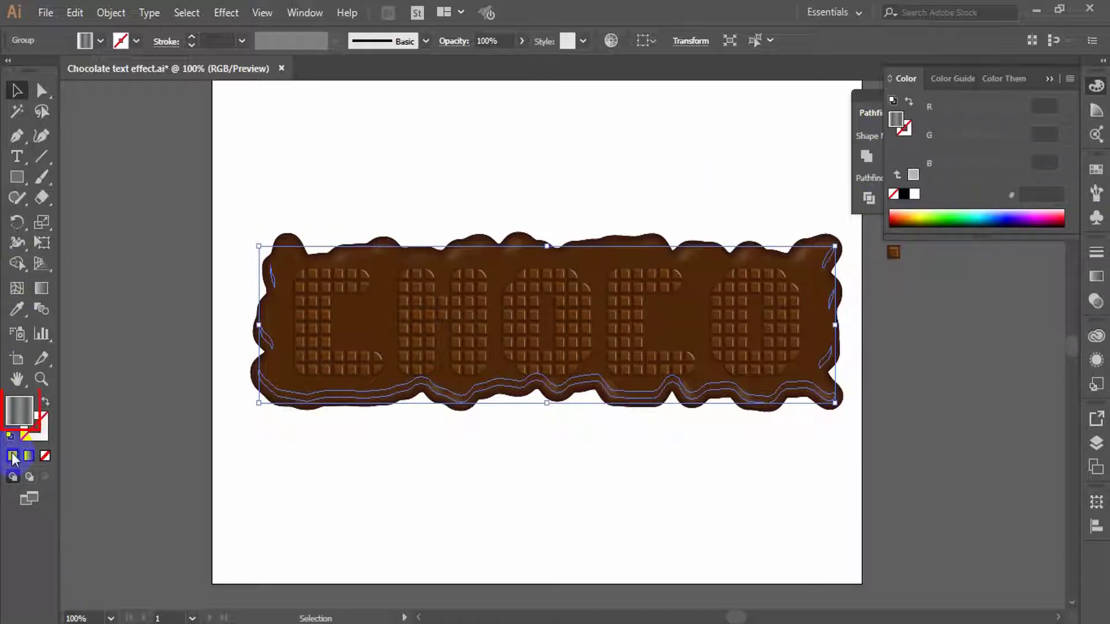
pyautogui.click(25, 408)
pyautogui.doubleClick(25, 408)
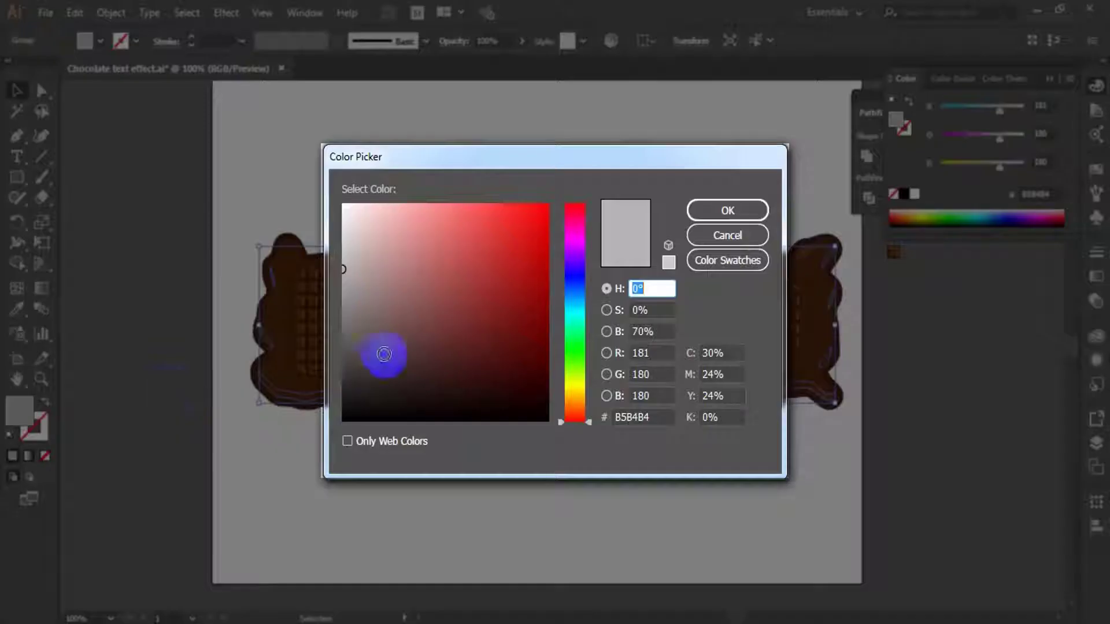
pyautogui.click(346, 344)
pyautogui.click(708, 212)
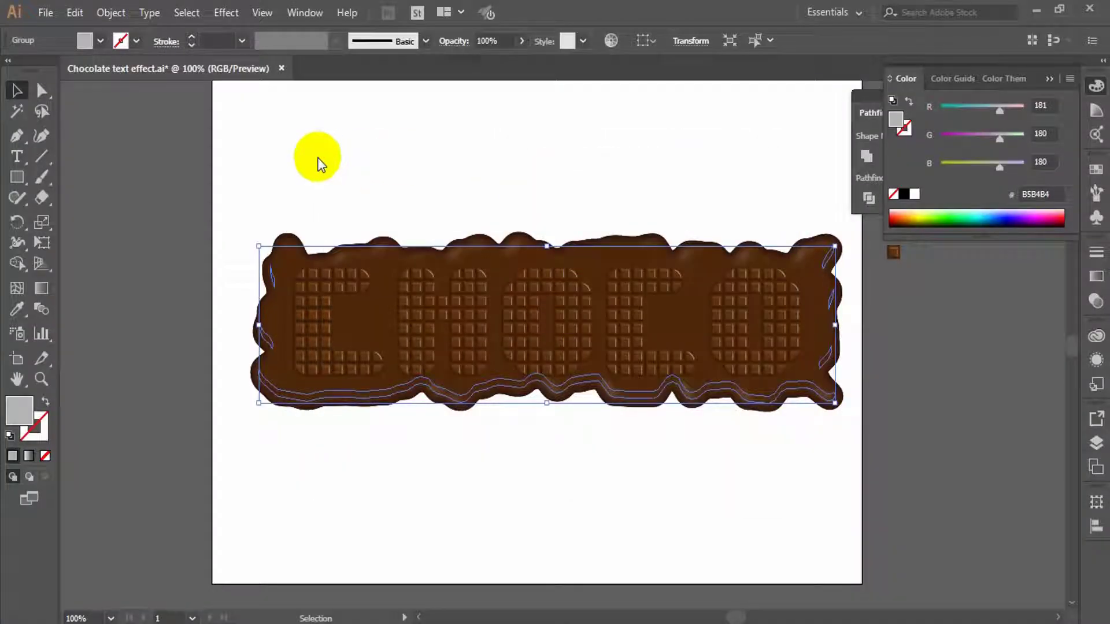
# Apply a Gaussian Blur with a 24-pixel radius to the grey lower-edge slivers
pyautogui.click(219, 23)
pyautogui.moveTo(260, 300)
pyautogui.click(452, 301)
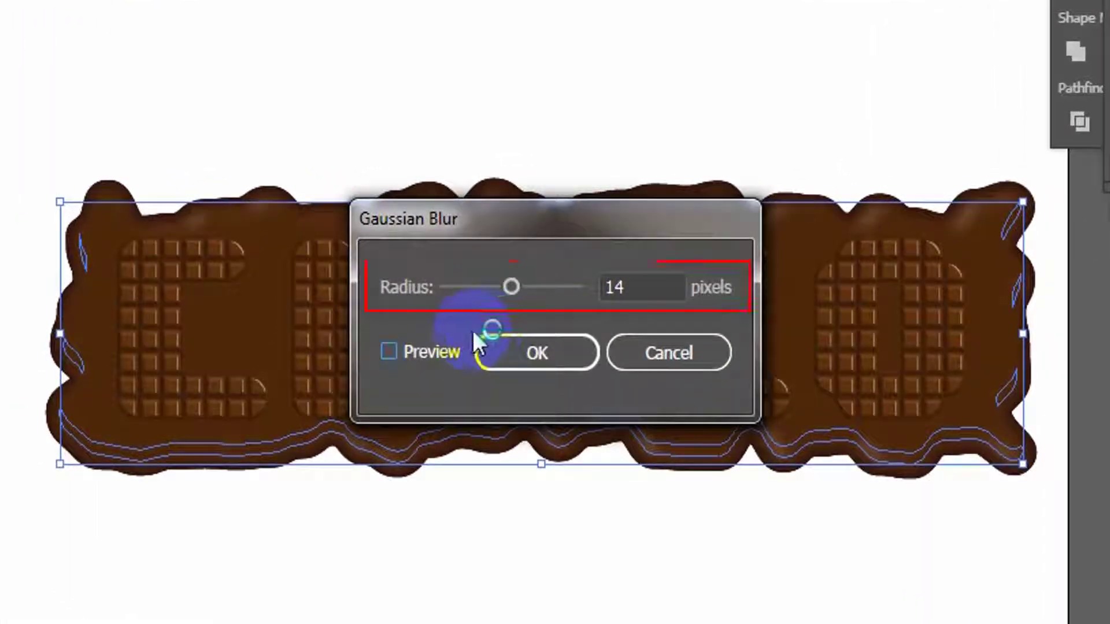
pyautogui.click(473, 333)
pyautogui.doubleClick(634, 284)
pyautogui.write('24')
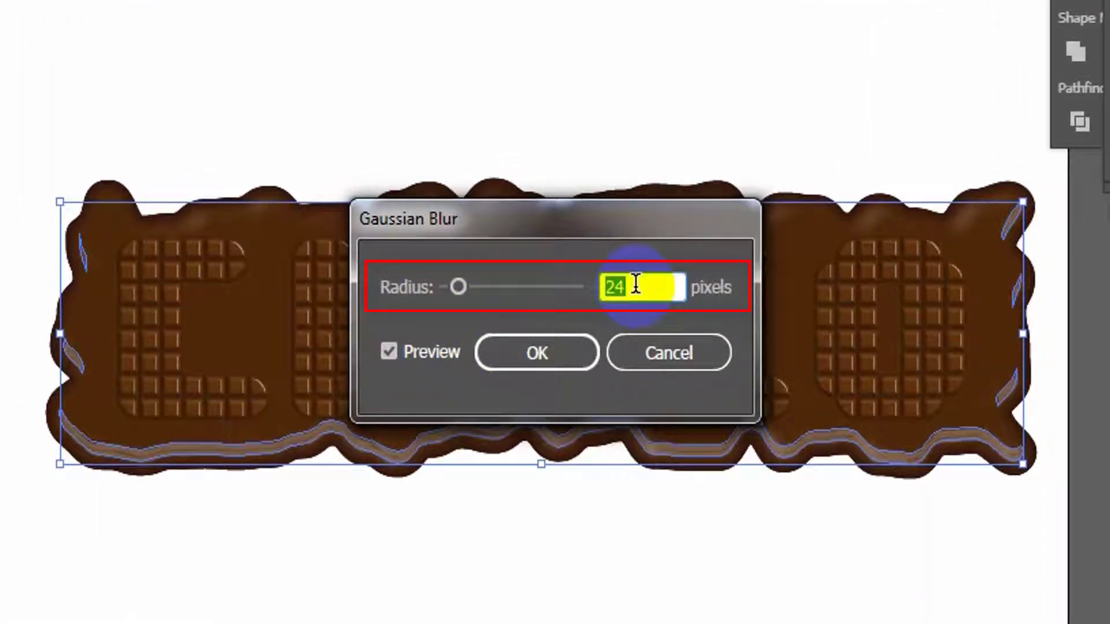
pyautogui.click(541, 358)
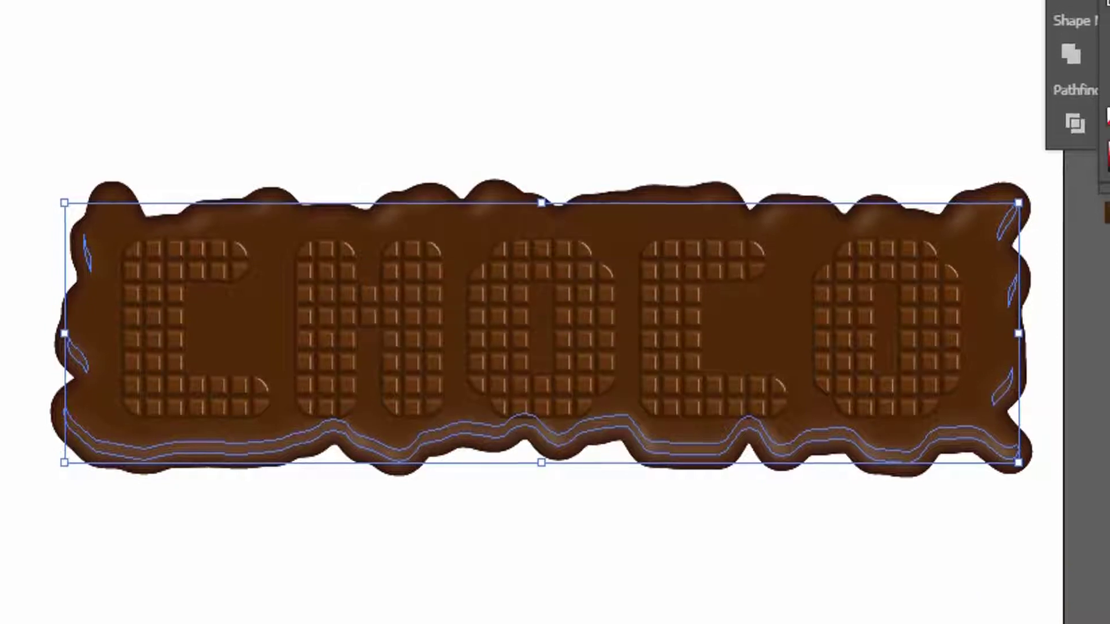
# Deselect the grey lower-edge slivers and draw three closed highlight slivers along the base's left edge with the Pencil tool
pyautogui.click(917, 414)
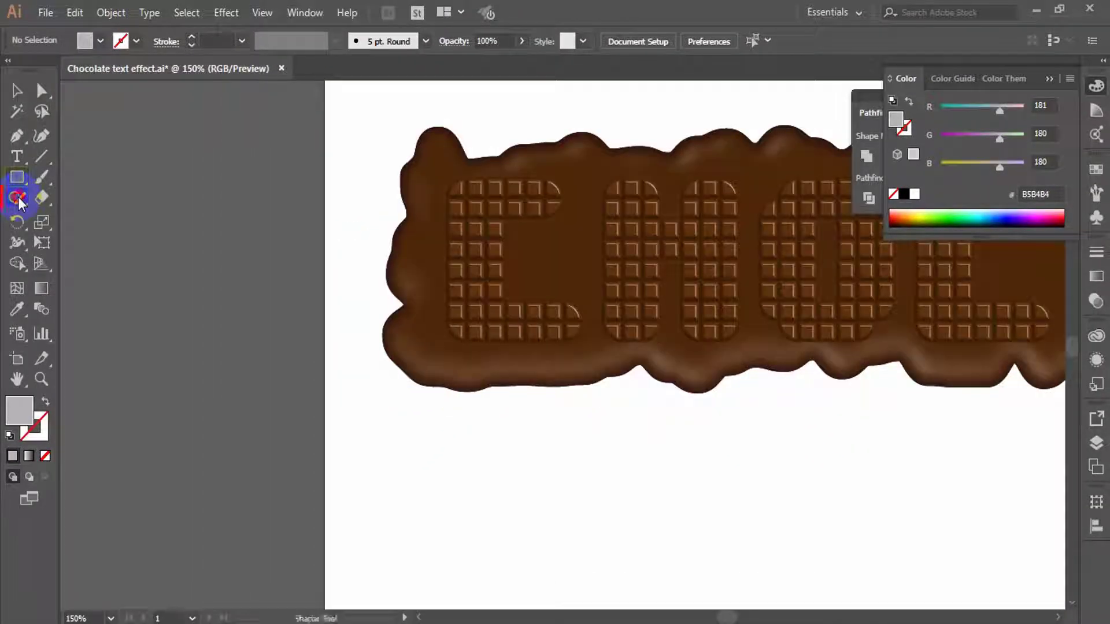
pyautogui.click(19, 199)
pyautogui.click(90, 218)
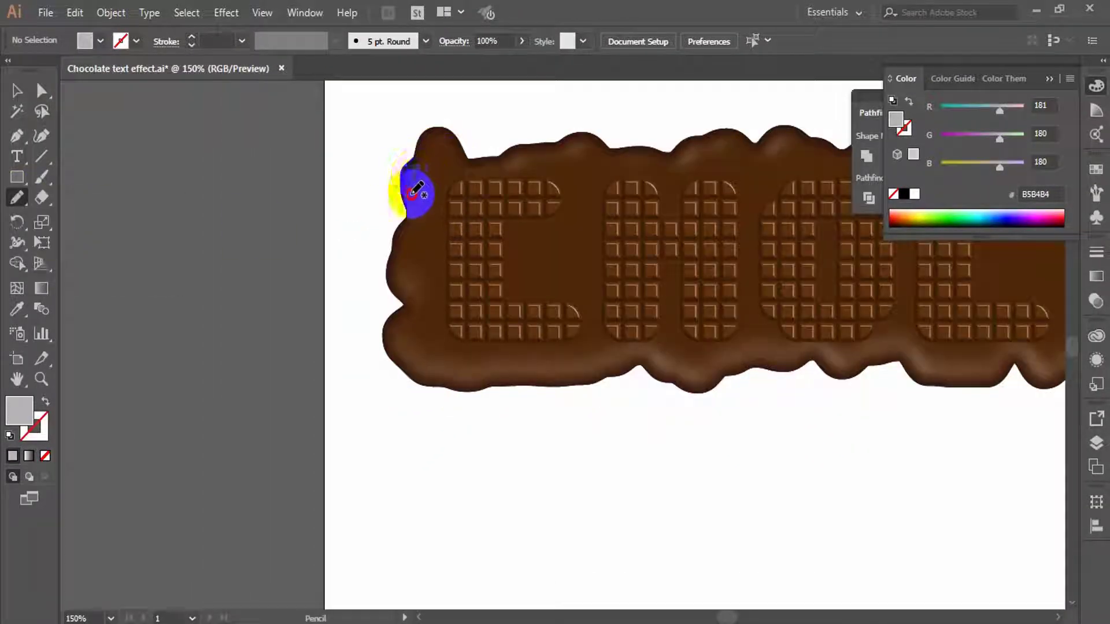
pyautogui.moveTo(416, 190)
pyautogui.mouseDown()
pyautogui.moveTo(426, 164)
pyautogui.moveTo(421, 172)
pyautogui.mouseUp()
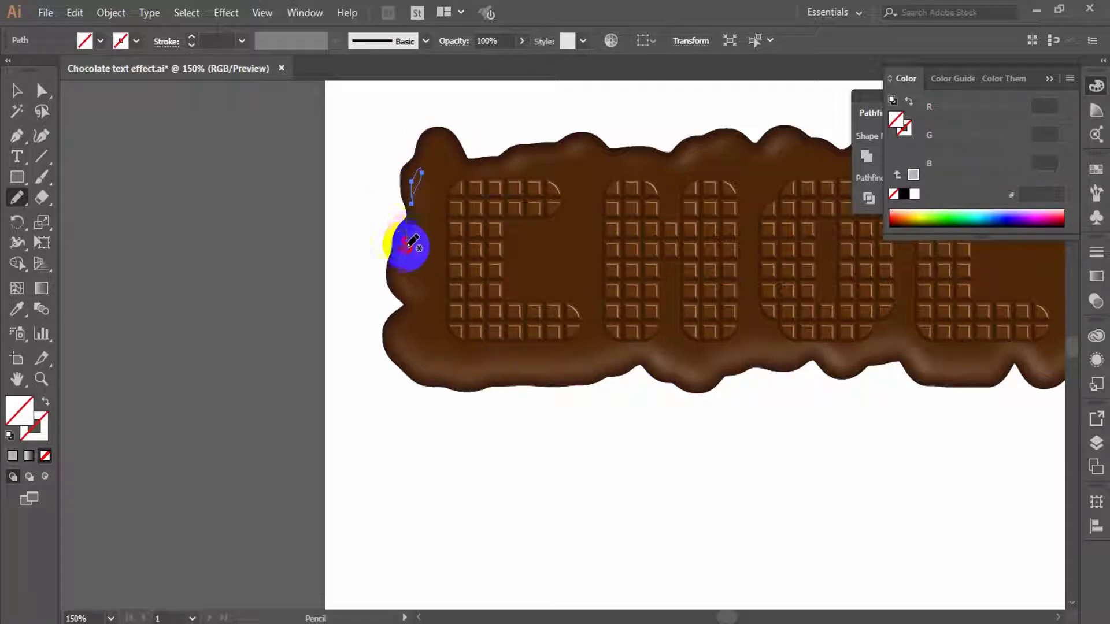
pyautogui.moveTo(407, 247)
pyautogui.mouseDown()
pyautogui.moveTo(405, 288)
pyautogui.moveTo(406, 231)
pyautogui.mouseUp()
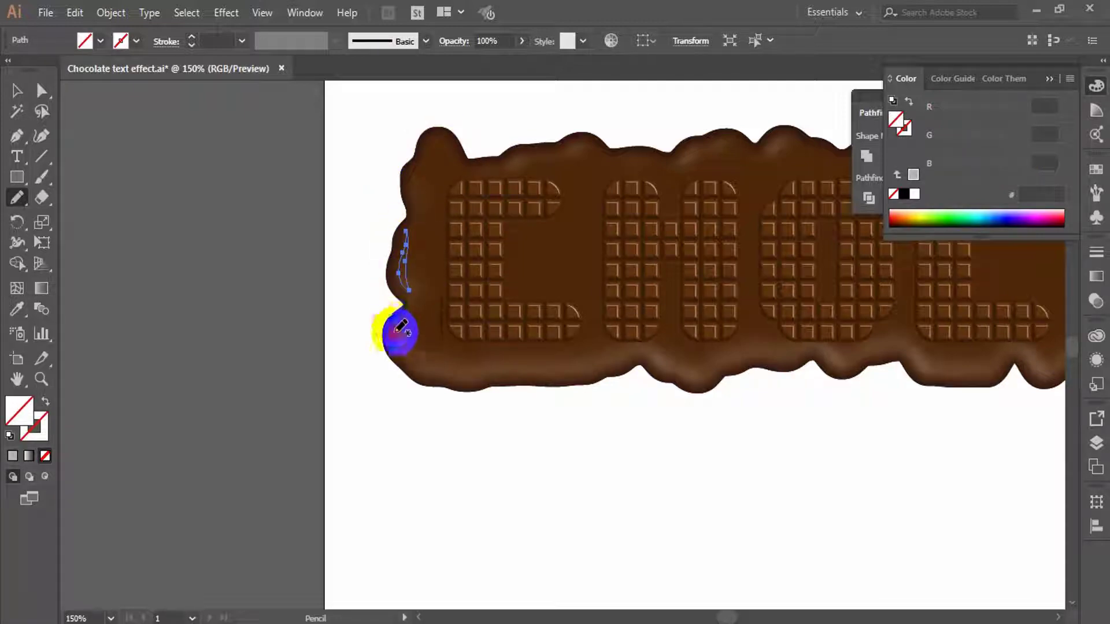
pyautogui.moveTo(400, 328)
pyautogui.mouseDown()
pyautogui.moveTo(426, 380)
pyautogui.moveTo(396, 322)
pyautogui.mouseUp()
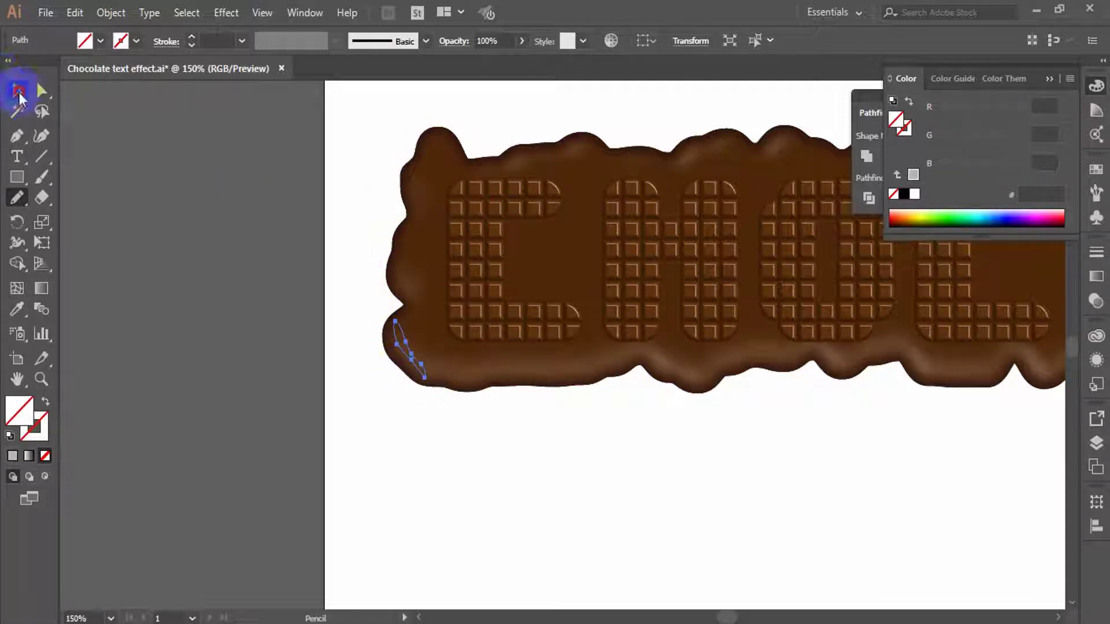
# Fill all three left-edge slivers with solid grey, RGB 181, 180, 180, and set their opacity to 50%
pyautogui.click(18, 93)
pyautogui.keyDown('shift'); pyautogui.click(401, 272); pyautogui.keyUp('shift')
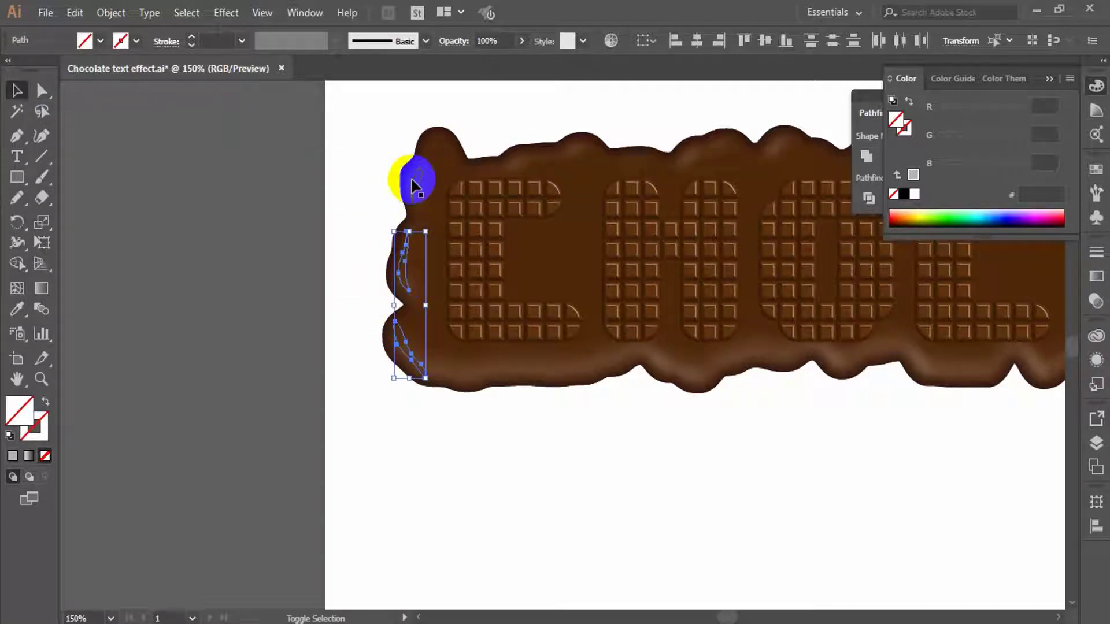
pyautogui.keyDown('shift'); pyautogui.click(411, 185); pyautogui.keyUp('shift')
pyautogui.click(37, 438)
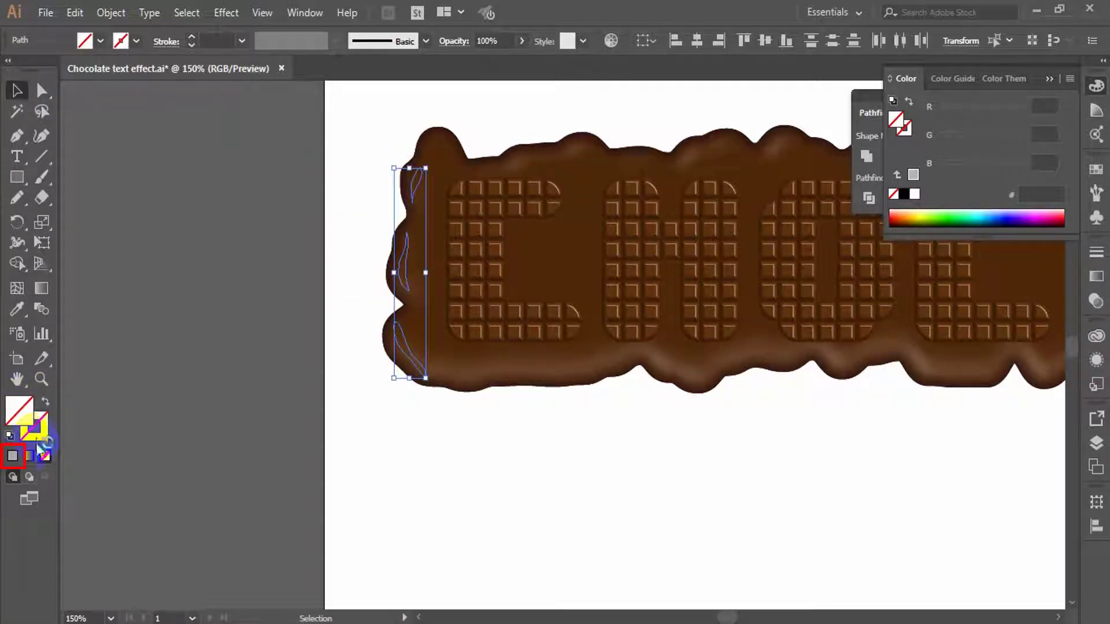
pyautogui.click(11, 457)
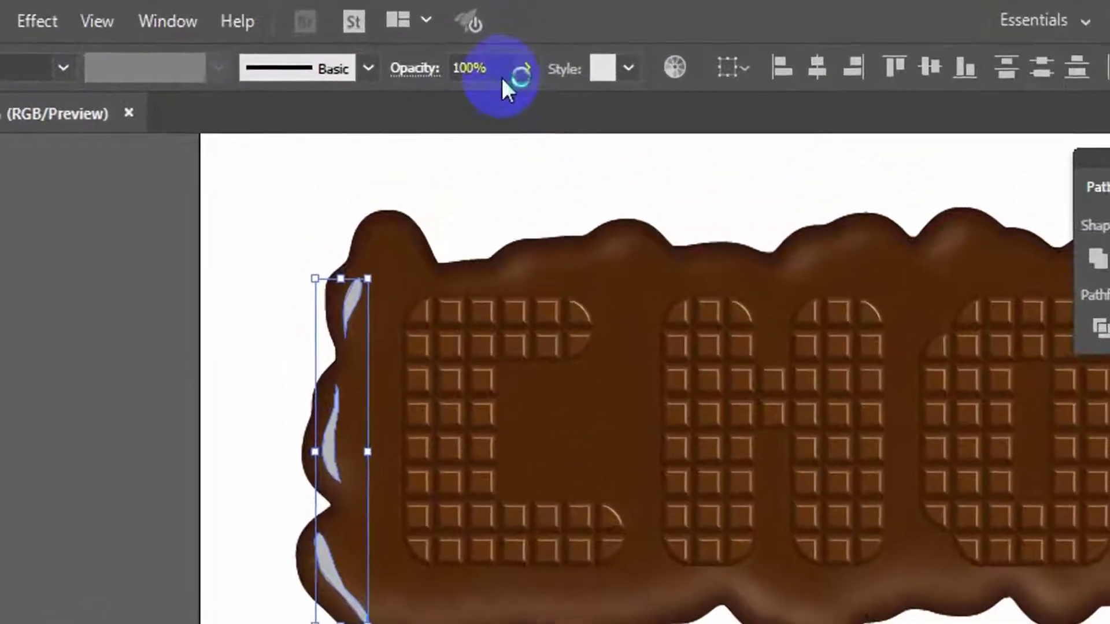
pyautogui.click(500, 75)
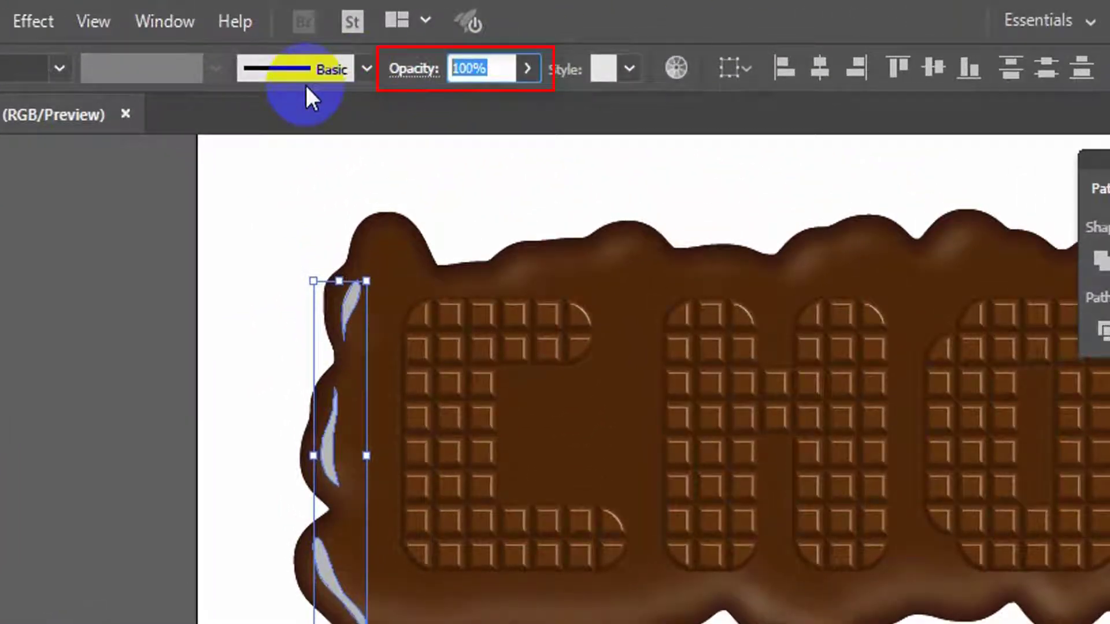
pyautogui.write('50')
pyautogui.press('Return')
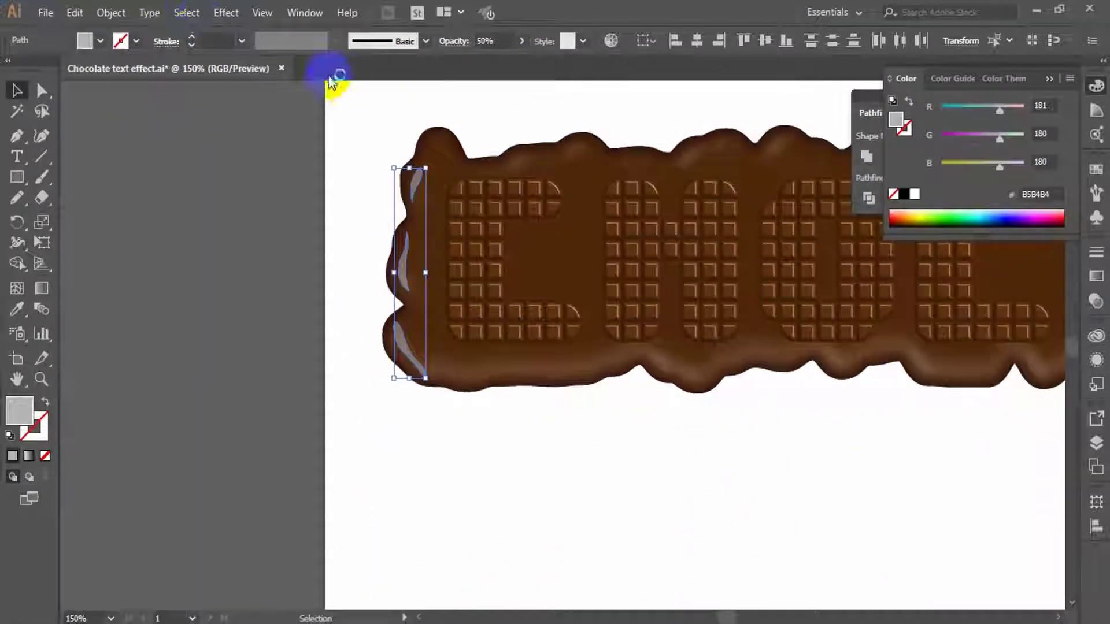
# Apply a Gaussian Blur to the three left-edge slivers, adjusting the radius with the preview on
pyautogui.click(226, 12)
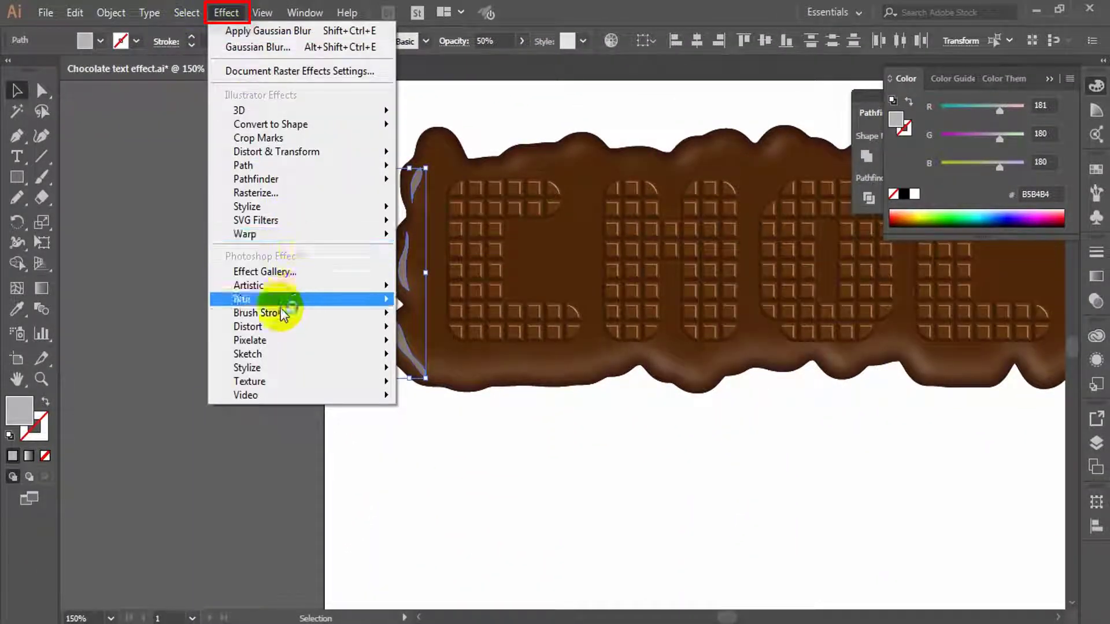
pyautogui.moveTo(372, 299)
pyautogui.click(451, 299)
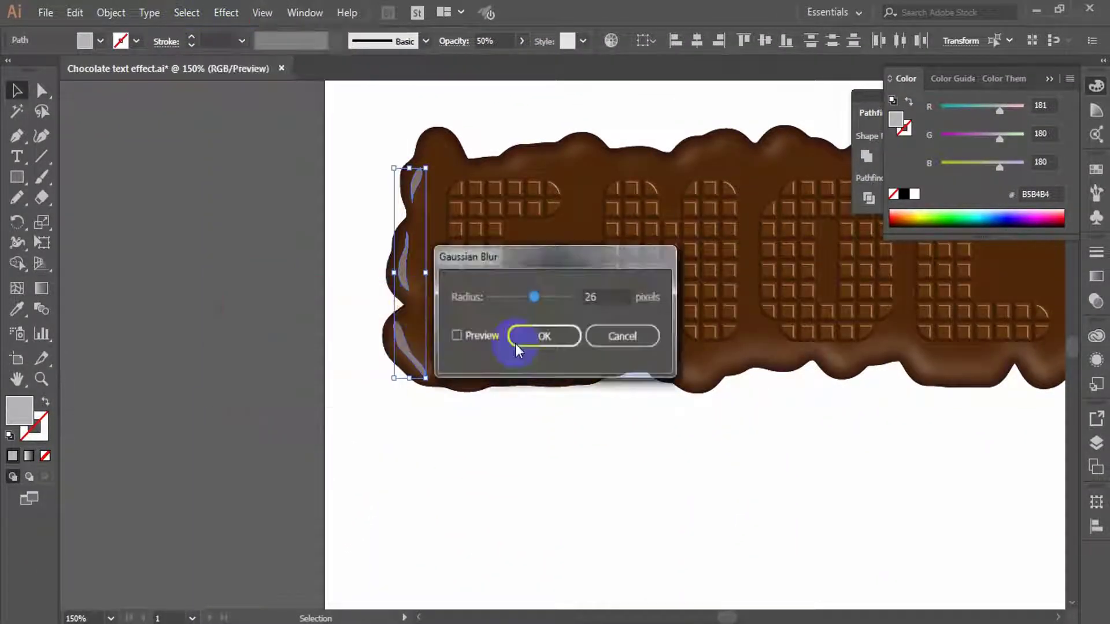
pyautogui.click(477, 335)
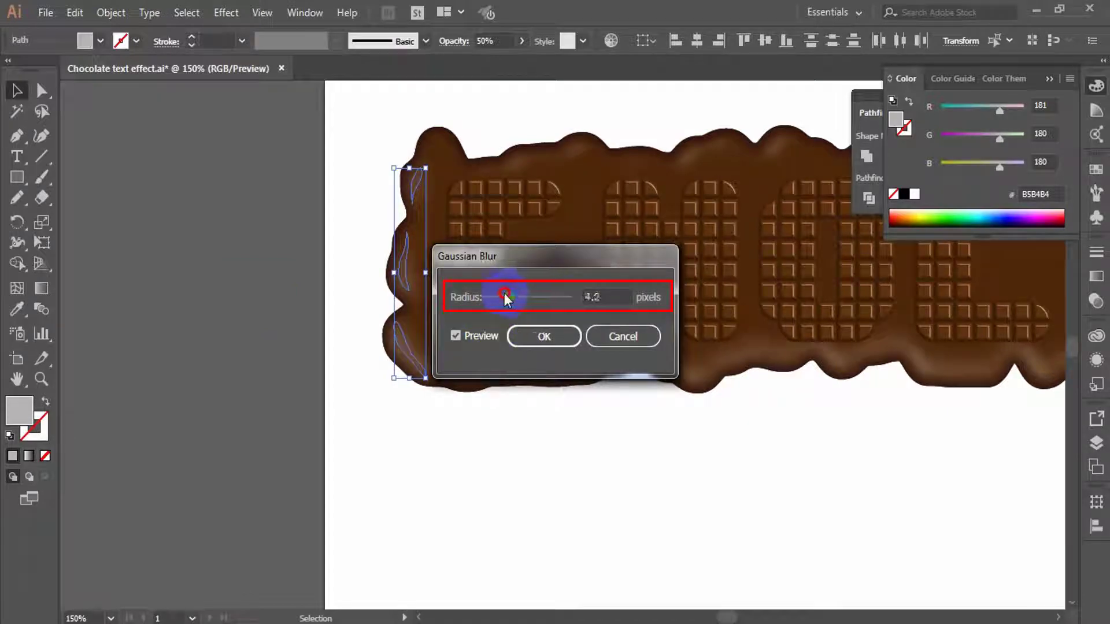
pyautogui.moveTo(504, 293); pyautogui.dragTo(530, 298)
pyautogui.click(545, 340)
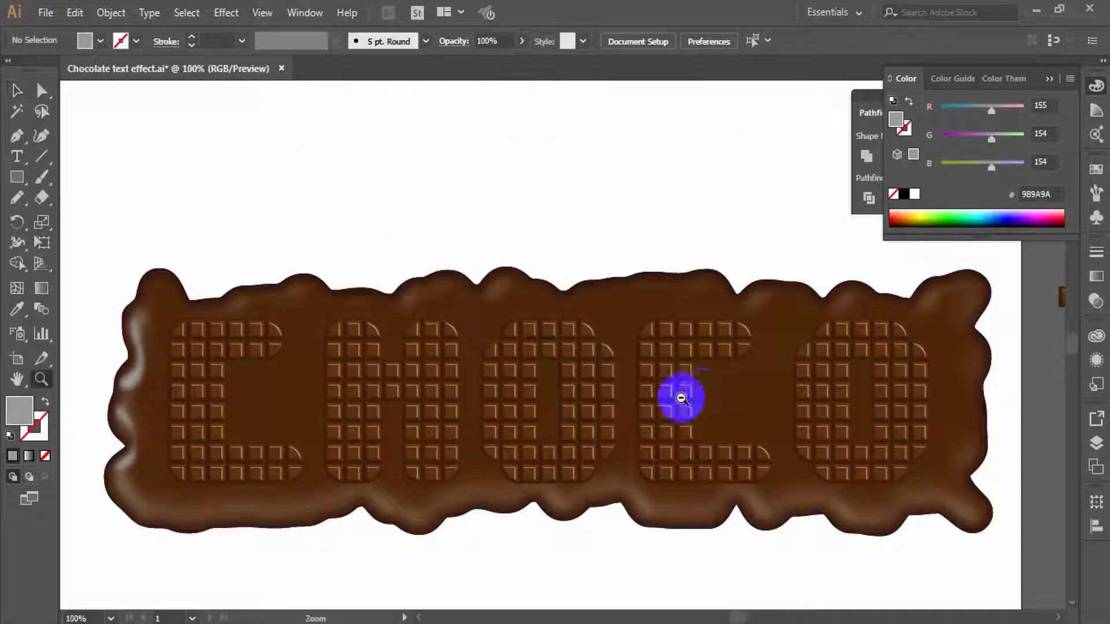
# Draw two closed highlight slivers with the Pencil tool along the base's right edge, beside the last letter O
pyautogui.keyDown('ctrl'); pyautogui.keyDown('alt'); pyautogui.click(585, 337); pyautogui.keyUp('alt'); pyautogui.keyUp('ctrl')
pyautogui.keyDown('ctrl'); pyautogui.click(623, 347); pyautogui.keyUp('ctrl')
pyautogui.keyDown('ctrl'); pyautogui.click(578, 343); pyautogui.keyUp('ctrl')
pyautogui.click(15, 199)
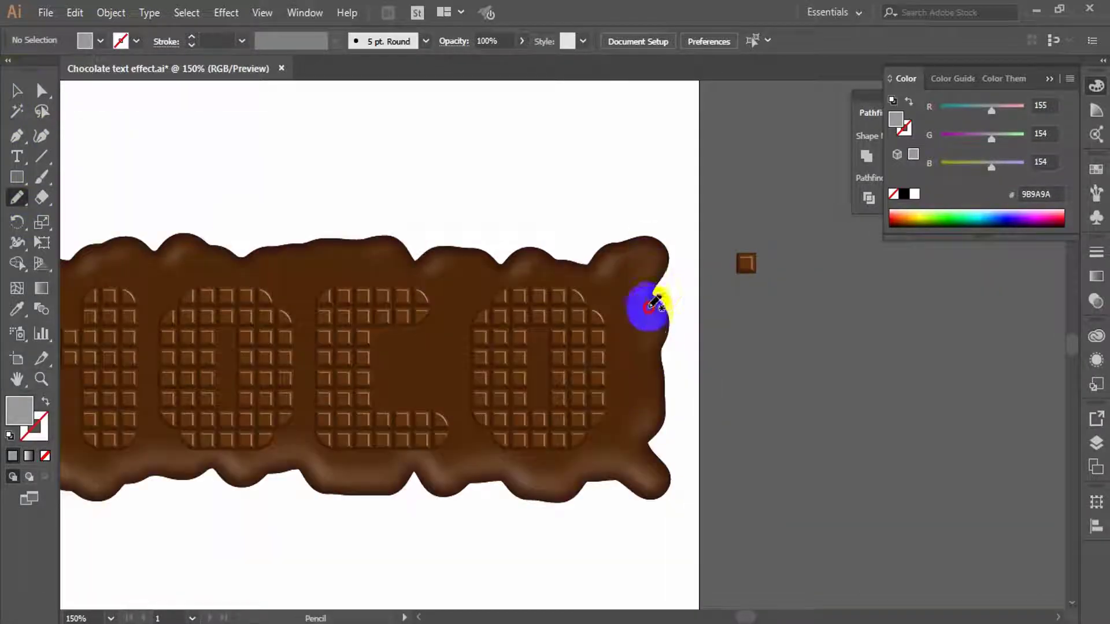
pyautogui.moveTo(649, 309)
pyautogui.mouseDown()
pyautogui.moveTo(653, 382)
pyautogui.moveTo(647, 306)
pyautogui.mouseUp()
pyautogui.moveTo(655, 412)
pyautogui.mouseDown()
pyautogui.moveTo(662, 479)
pyautogui.moveTo(649, 414)
pyautogui.mouseUp()
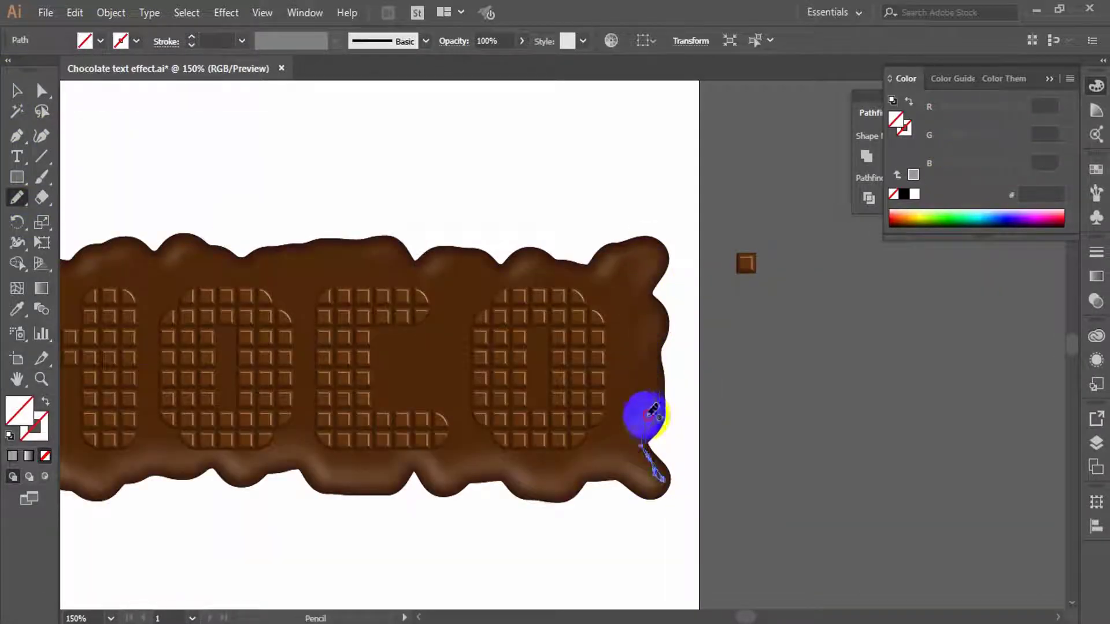
# Fill both right-edge slivers with solid grey, RGB 155, 154, 154, apply a Gaussian Blur and deselect them
pyautogui.press('v')
pyautogui.keyDown('shift'); pyautogui.click(651, 355); pyautogui.keyUp('shift')
pyautogui.click(13, 456)
pyautogui.click(226, 13)
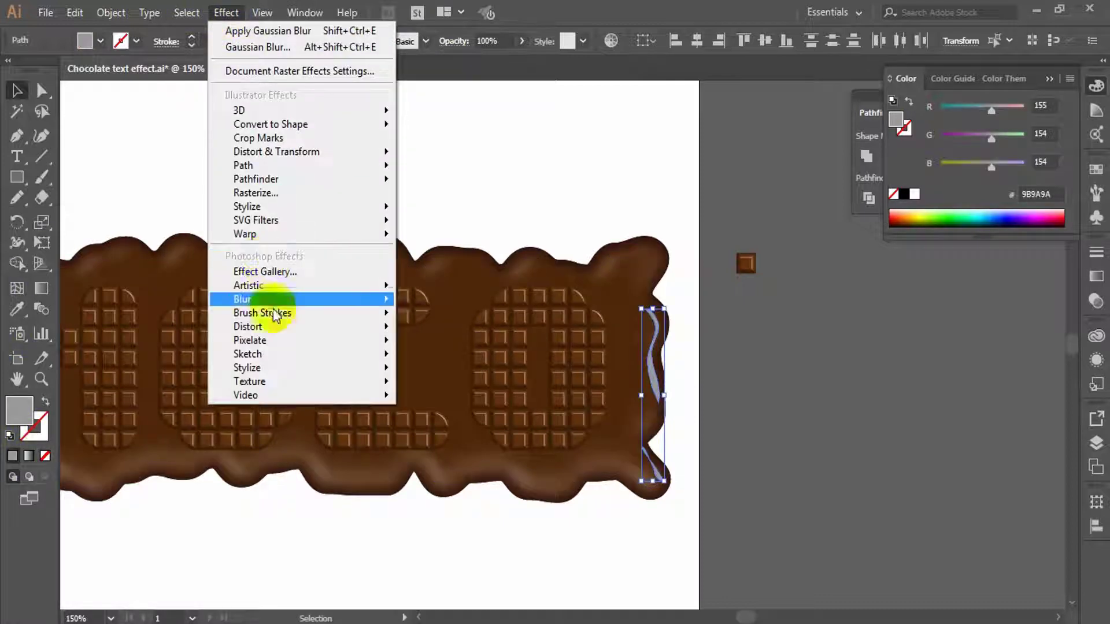
pyautogui.moveTo(274, 301)
pyautogui.click(443, 300)
pyautogui.moveTo(578, 256); pyautogui.dragTo(922, 316)
pyautogui.click(830, 394)
pyautogui.click(896, 394)
pyautogui.click(780, 358)
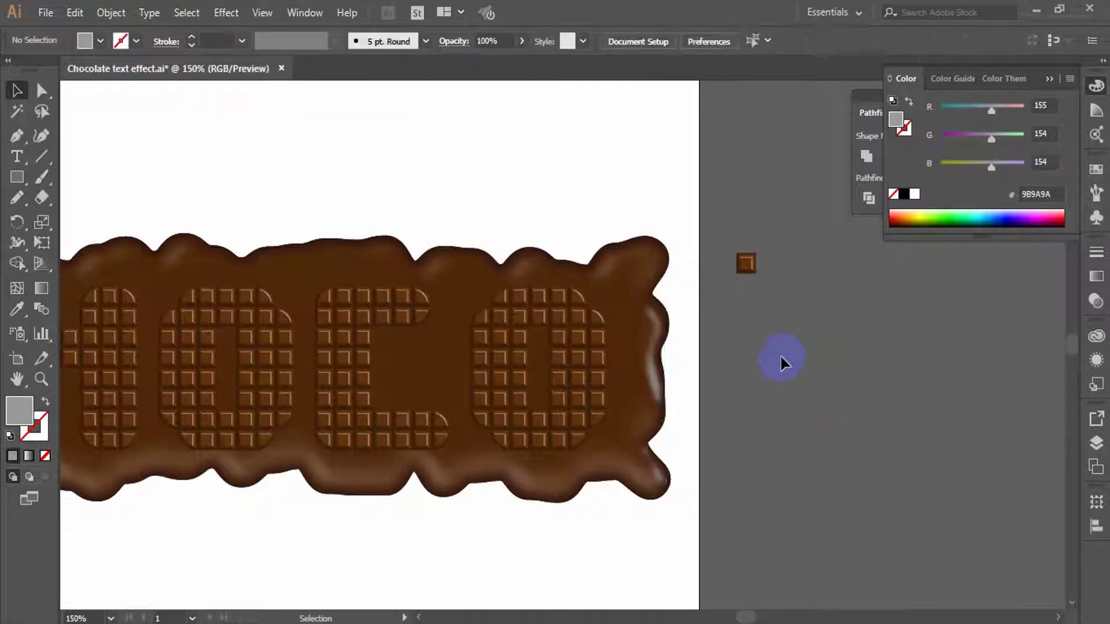
# Draw a circle about 44.5 px in diameter on the empty artboard area below the first letters
pyautogui.hotkey('ctrl', '1')
pyautogui.moveTo(15, 180); pyautogui.dragTo(75, 218)
pyautogui.moveTo(359, 480); pyautogui.dragTo(377, 500)
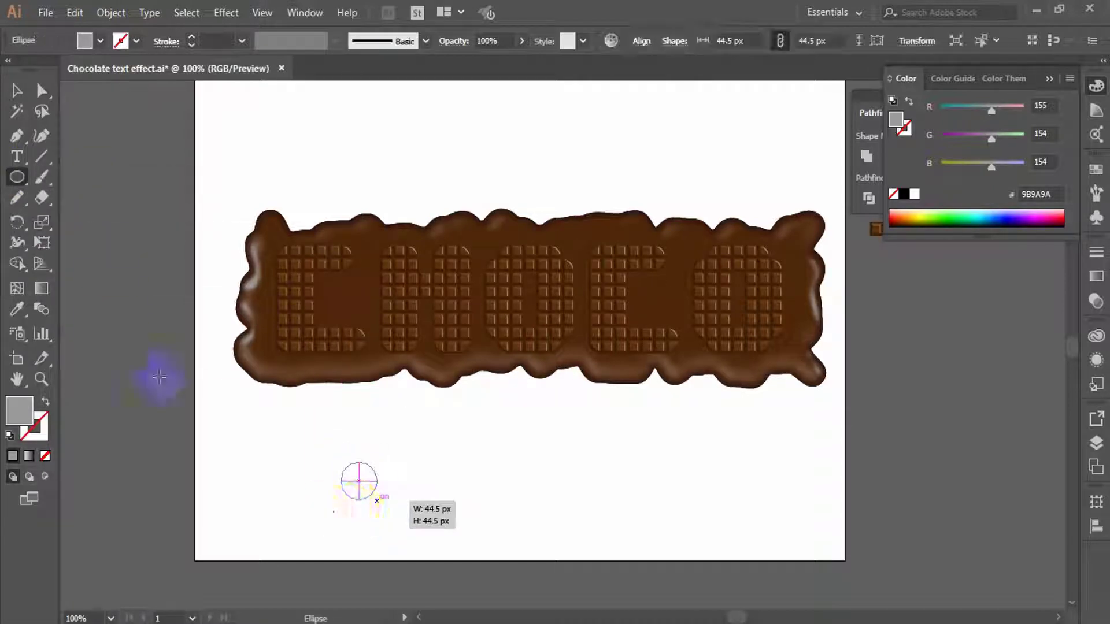
pyautogui.click(17, 90)
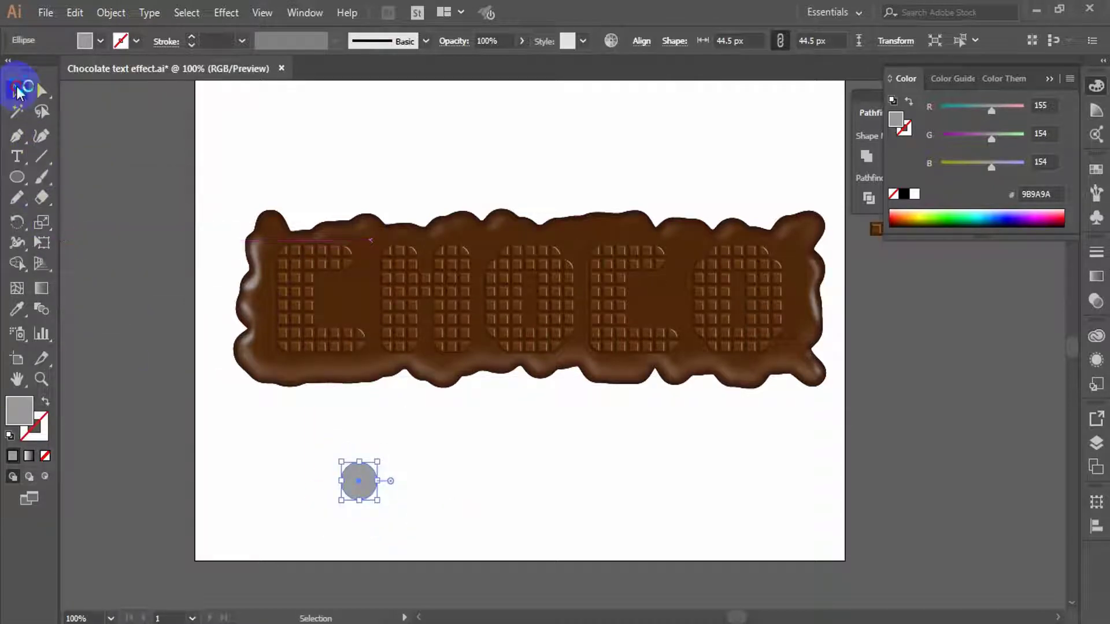
# Fill the circle with chocolate brown, RGB 81, 42, 12, and enlarge it to about 56 px in diameter
pyautogui.doubleClick(15, 414)
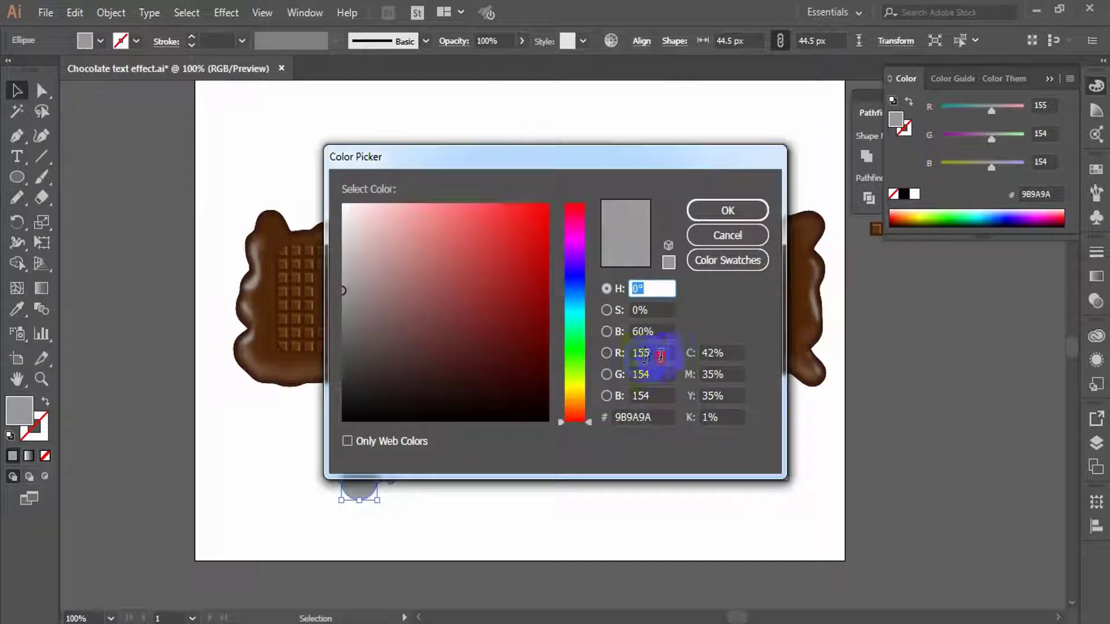
pyautogui.click(644, 352)
pyautogui.write('81')
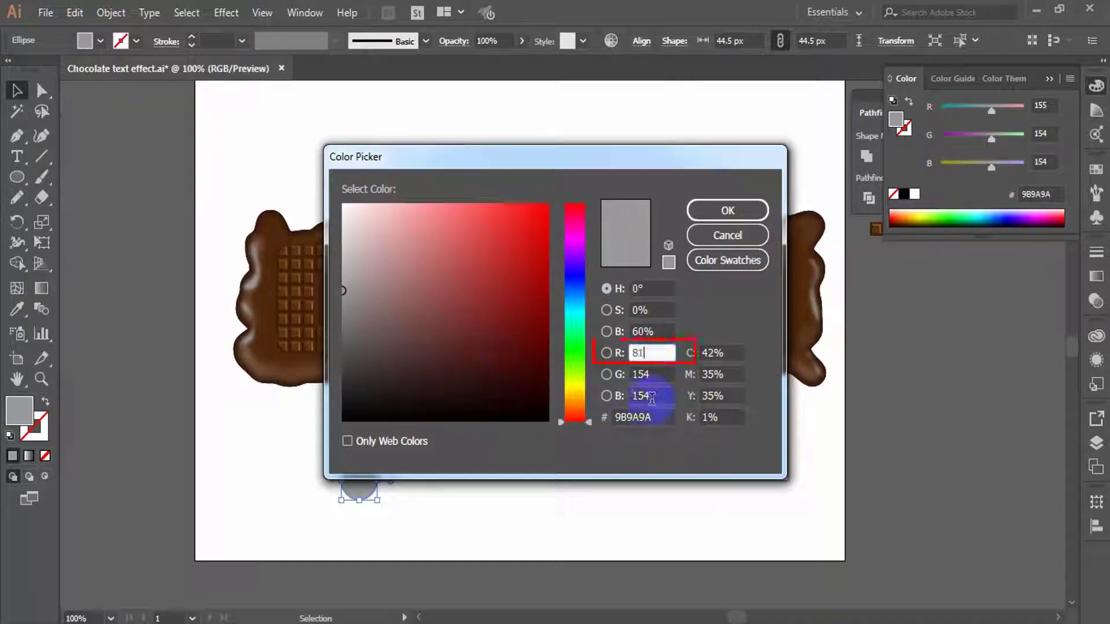
pyautogui.click(668, 374)
pyautogui.write('4')
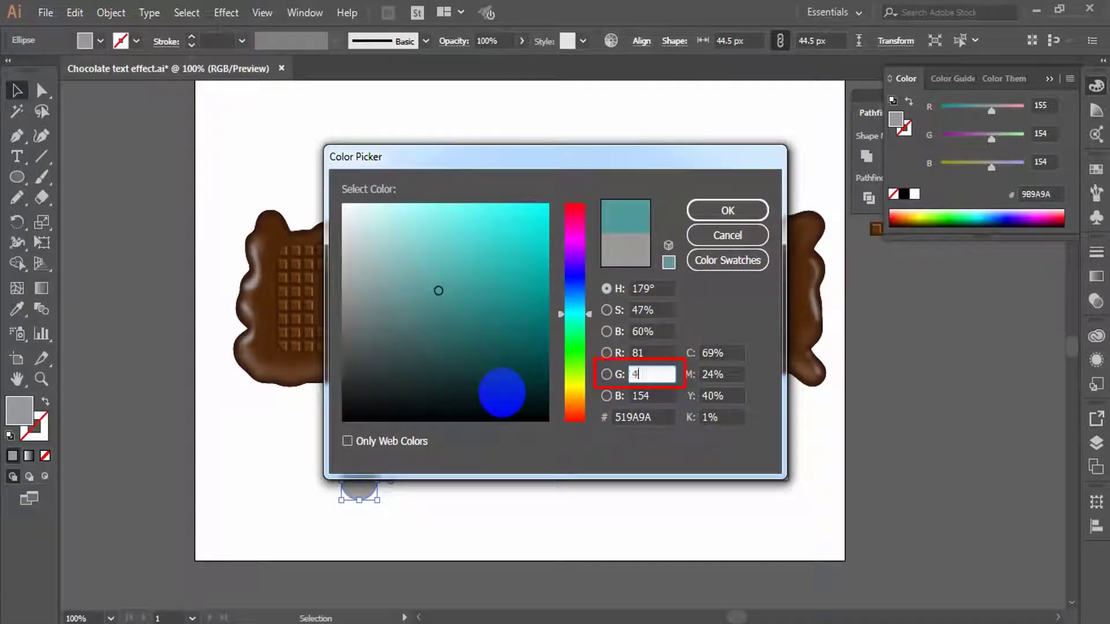
pyautogui.write('2')
pyautogui.press('Tab')
pyautogui.write('1')
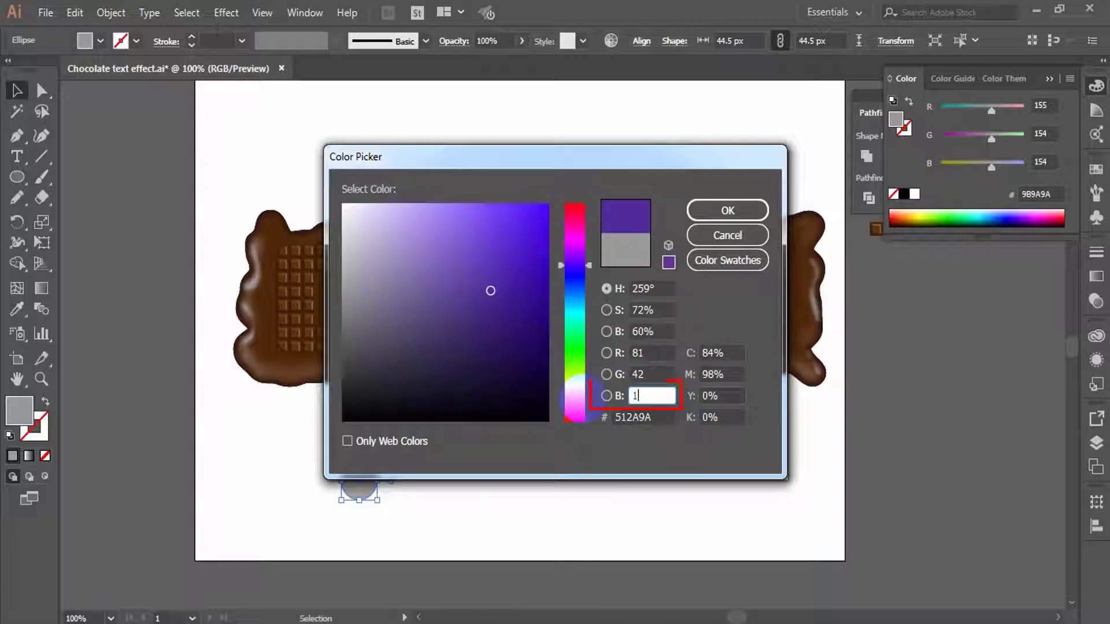
pyautogui.write('2')
pyautogui.click(720, 210)
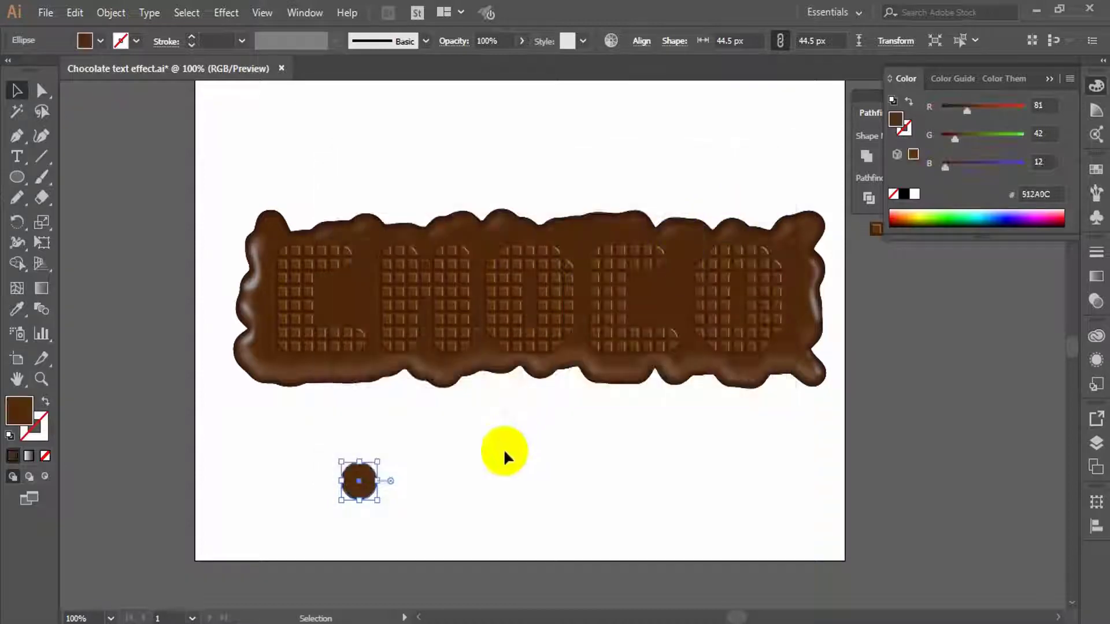
pyautogui.moveTo(376, 504)
pyautogui.mouseDown()
pyautogui.moveTo(428, 511)
pyautogui.moveTo(380, 503)
pyautogui.mouseUp()
# Try to expand the brown circle with the Expand command
pyautogui.click(118, 13)
pyautogui.click(119, 19)
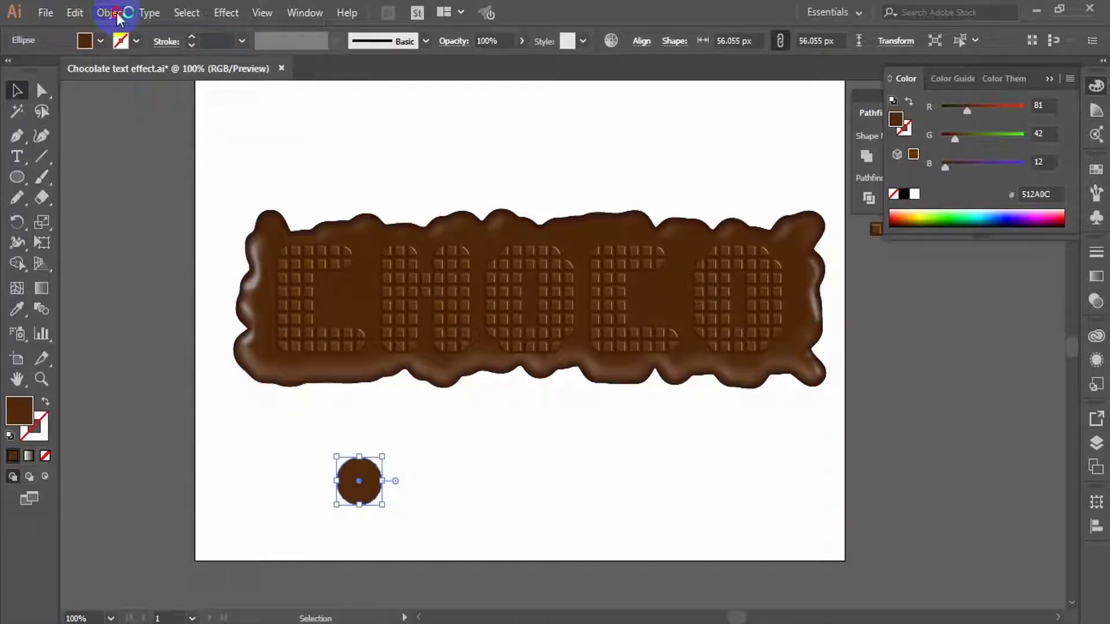
pyautogui.click(117, 13)
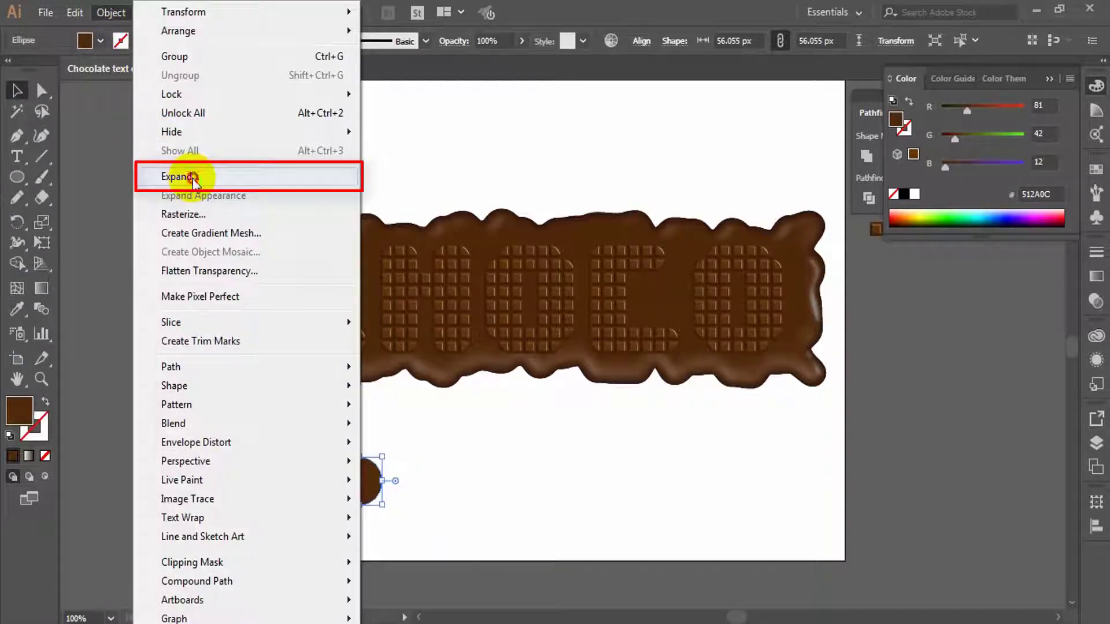
pyautogui.click(194, 178)
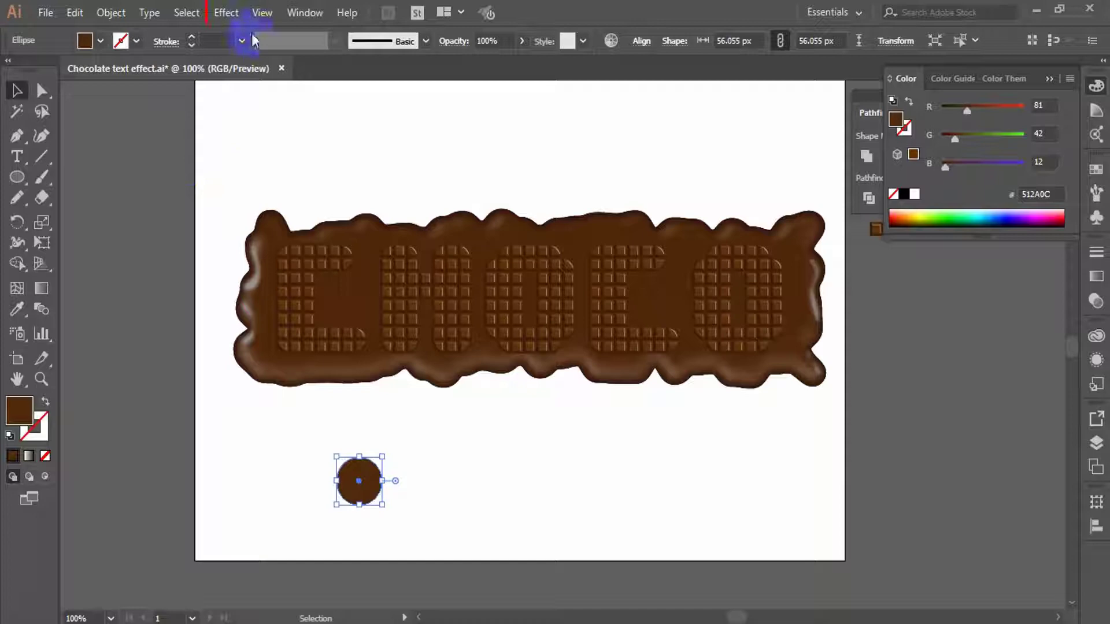
# Warp the brown circle with a horizontal Arc effect using -21% bend, -26% horizontal distortion and -27% vertical distortion
pyautogui.click(226, 12)
pyautogui.moveTo(282, 234)
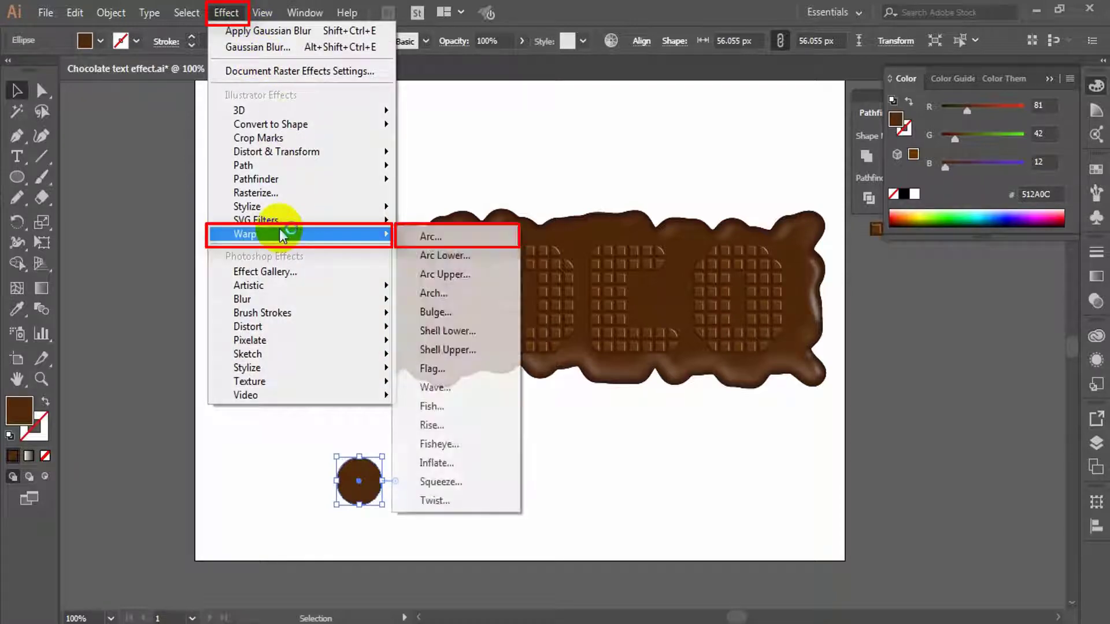
pyautogui.click(430, 235)
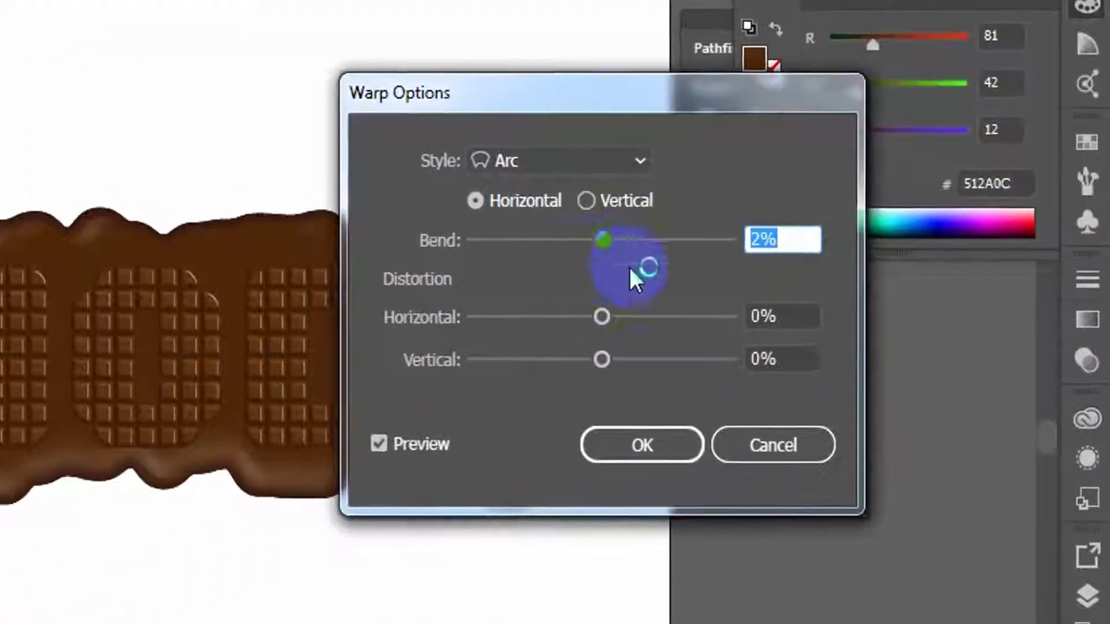
pyautogui.click(821, 229)
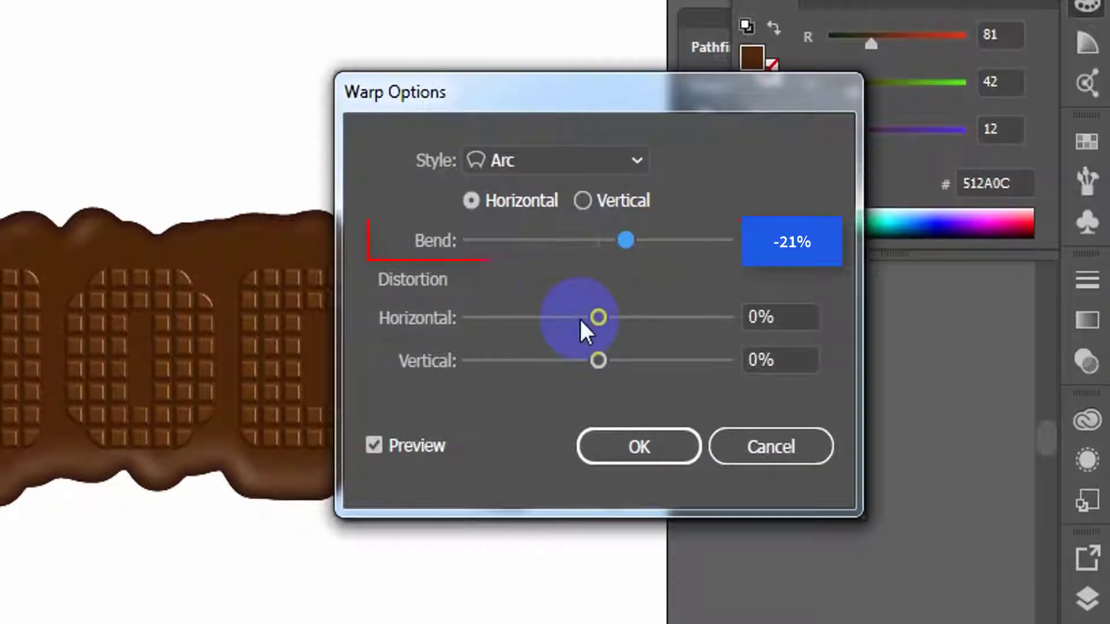
pyautogui.moveTo(597, 317); pyautogui.dragTo(554, 315)
pyautogui.click(563, 361)
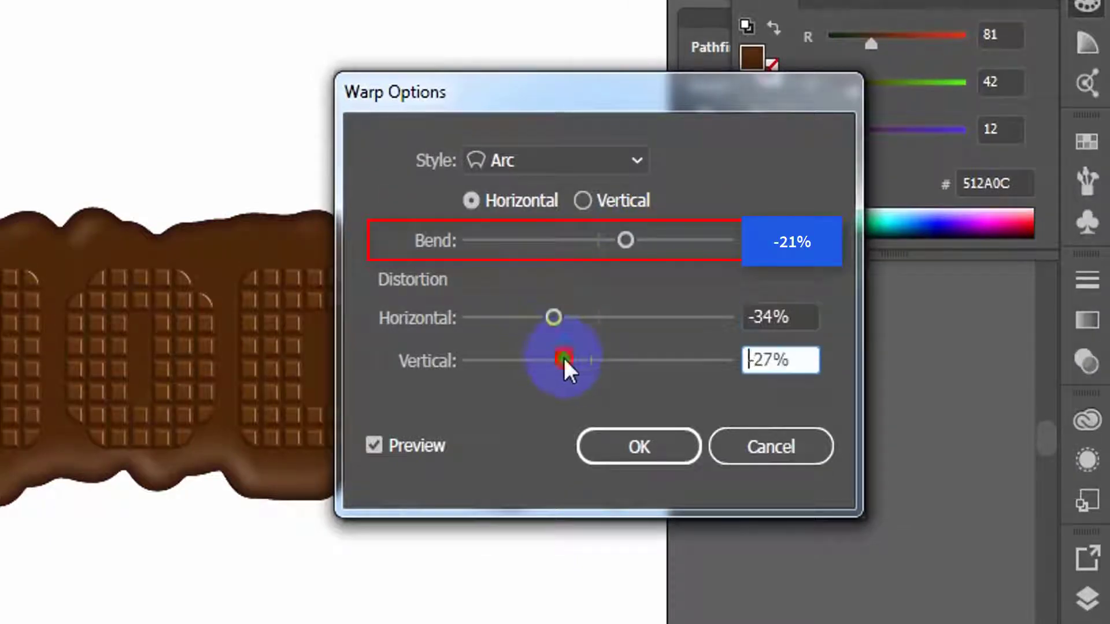
pyautogui.moveTo(553, 317); pyautogui.dragTo(531, 317)
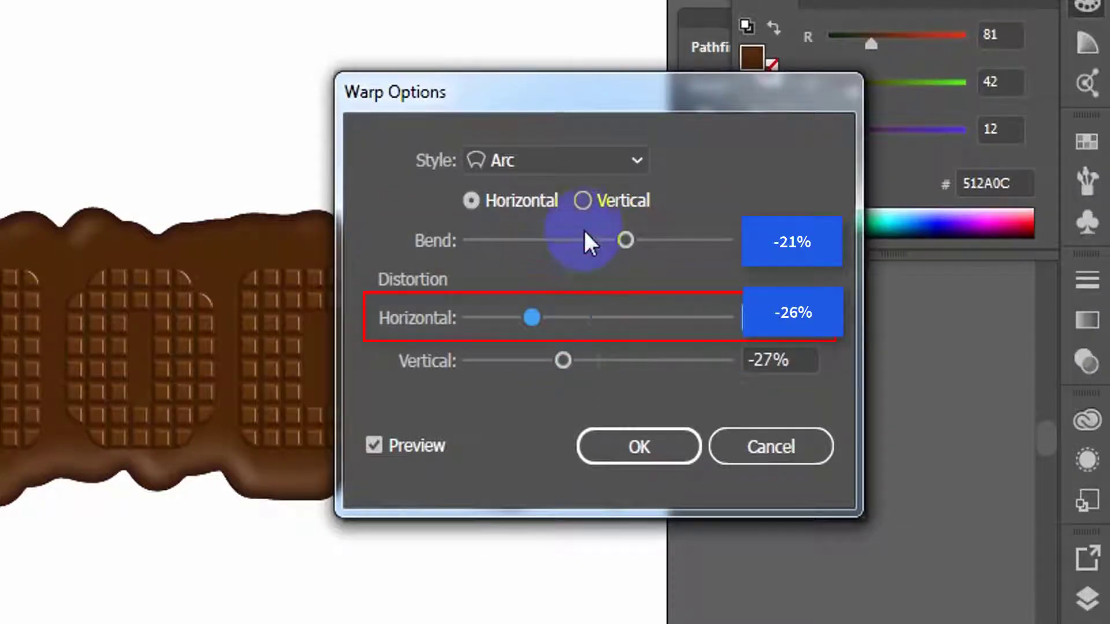
pyautogui.moveTo(584, 237); pyautogui.dragTo(554, 241)
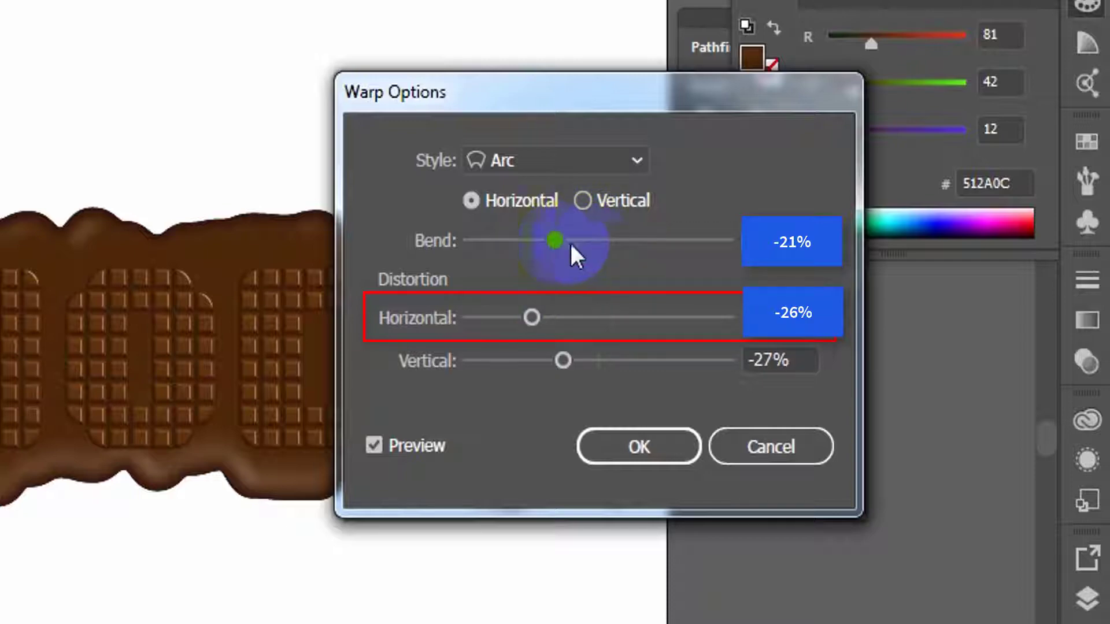
pyautogui.click(571, 239)
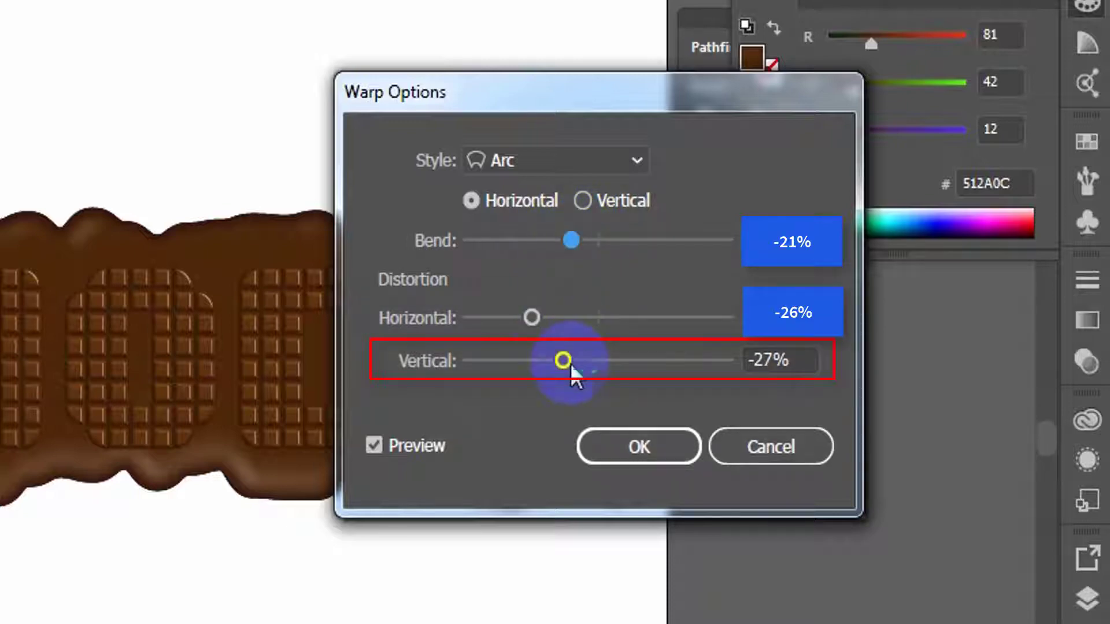
pyautogui.moveTo(531, 317); pyautogui.dragTo(574, 320)
pyautogui.click(638, 447)
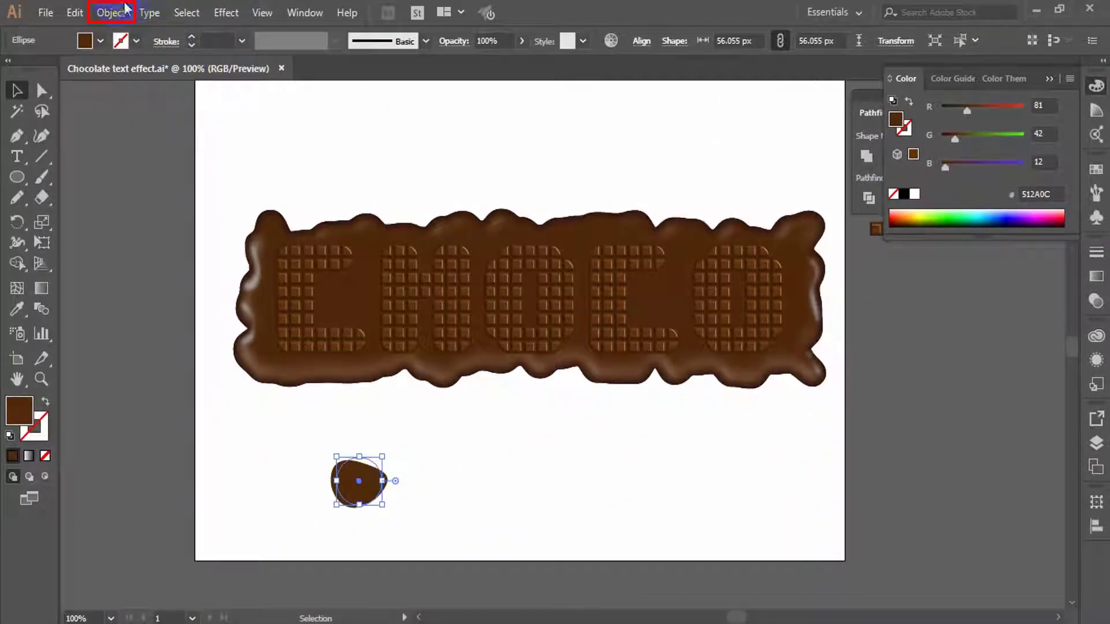
# Expand the appearance of the warped drop and deselect it
pyautogui.click(126, 8)
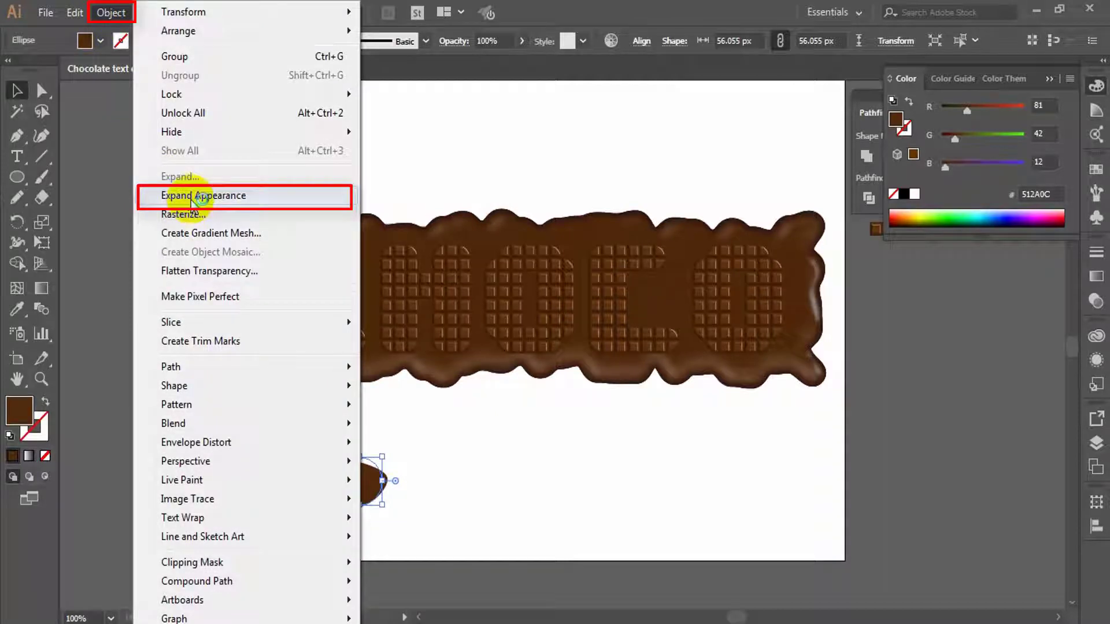
pyautogui.click(192, 200)
pyautogui.click(480, 474)
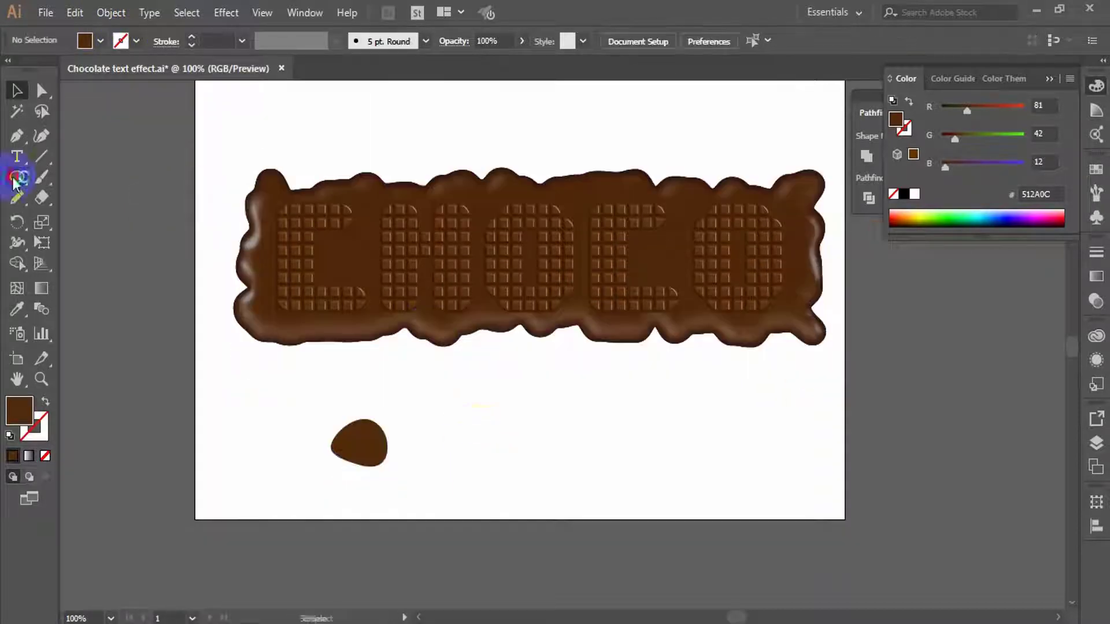
# Draw a second brown circle about 32 px in diameter beside the first drop
pyautogui.click(17, 178)
pyautogui.moveTo(426, 426); pyautogui.dragTo(452, 452)
pyautogui.click(17, 90)
# Apply an Arc warp to the small circle with a more negative bend and a strongly negative horizontal distortion
pyautogui.click(226, 13)
pyautogui.moveTo(288, 234)
pyautogui.click(422, 235)
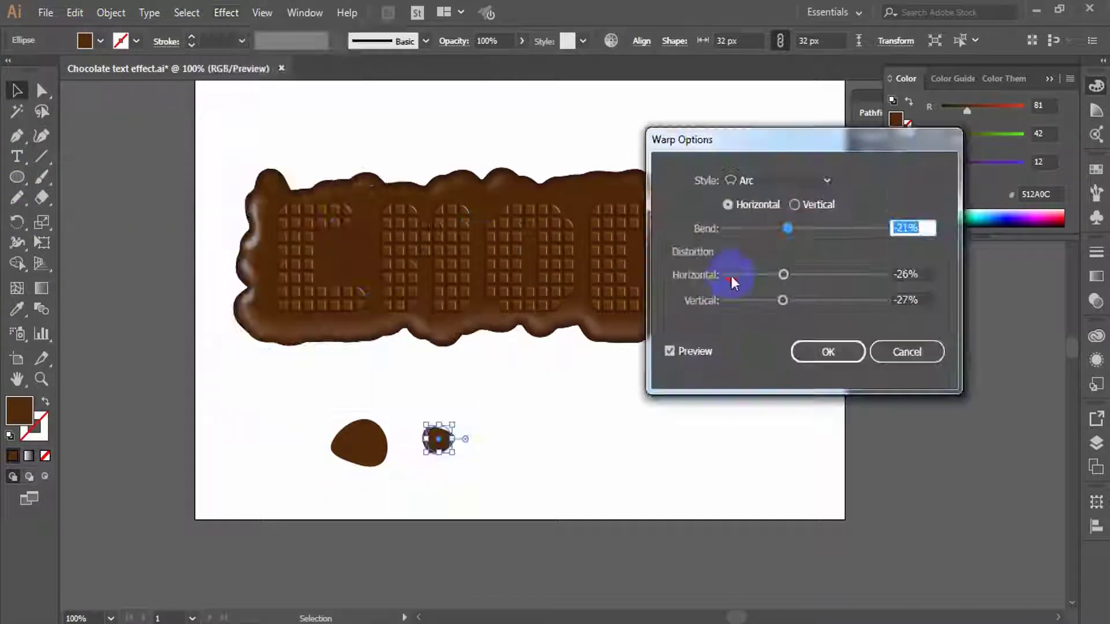
pyautogui.click(731, 275)
pyautogui.click(762, 228)
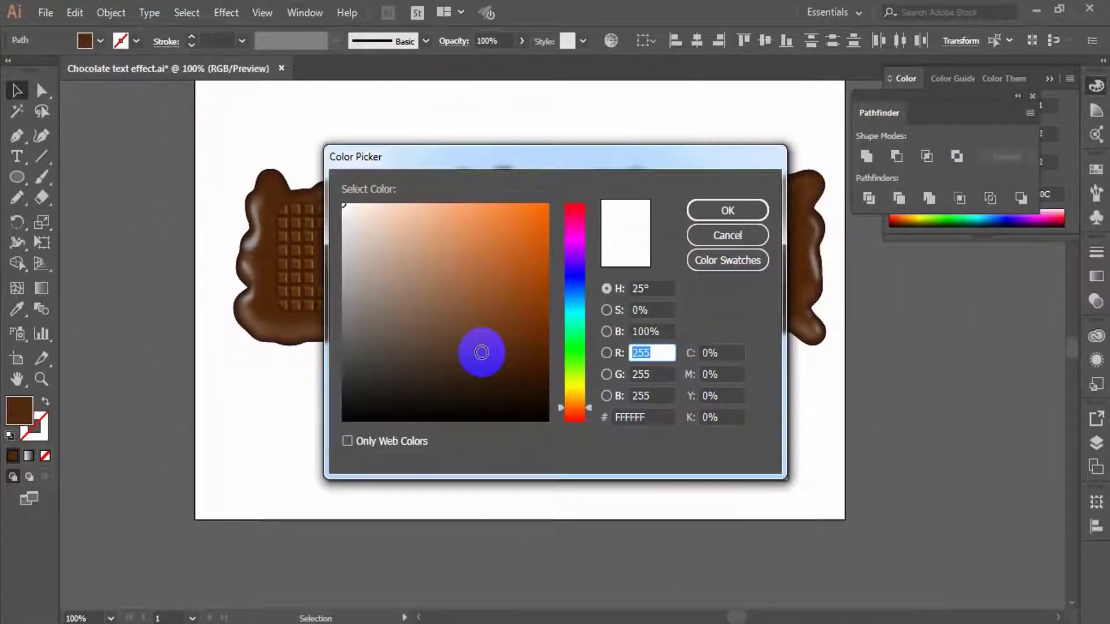
# Try a dark brown inner glow in Multiply mode on the six chocolate drops
pyautogui.write('38')
pyautogui.press('Tab')
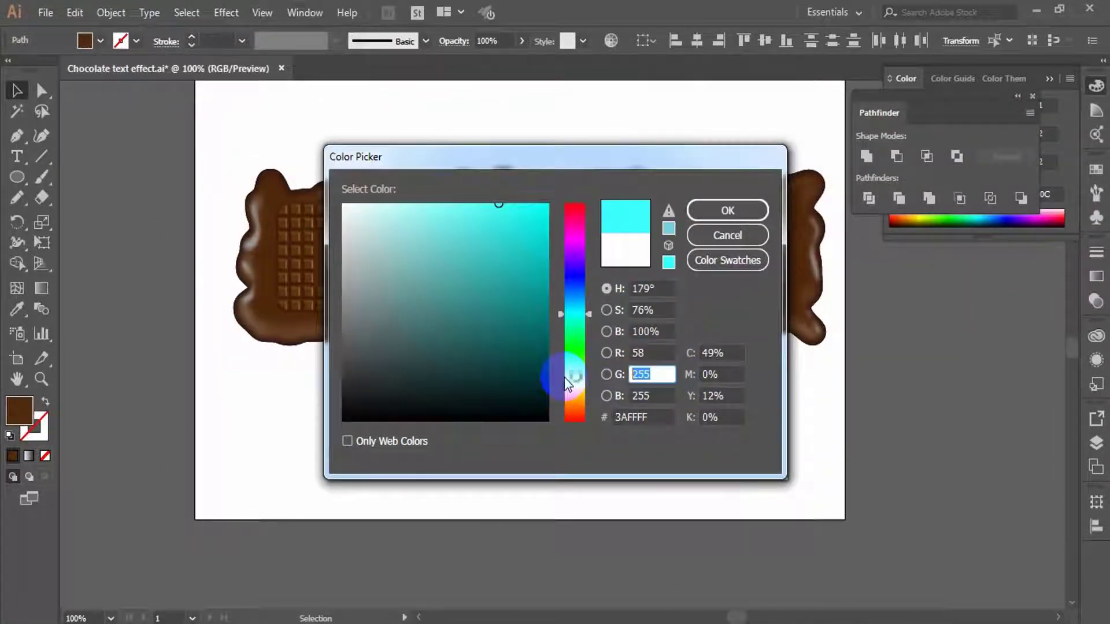
pyautogui.write('21')
pyautogui.press('Tab')
pyautogui.write('2')
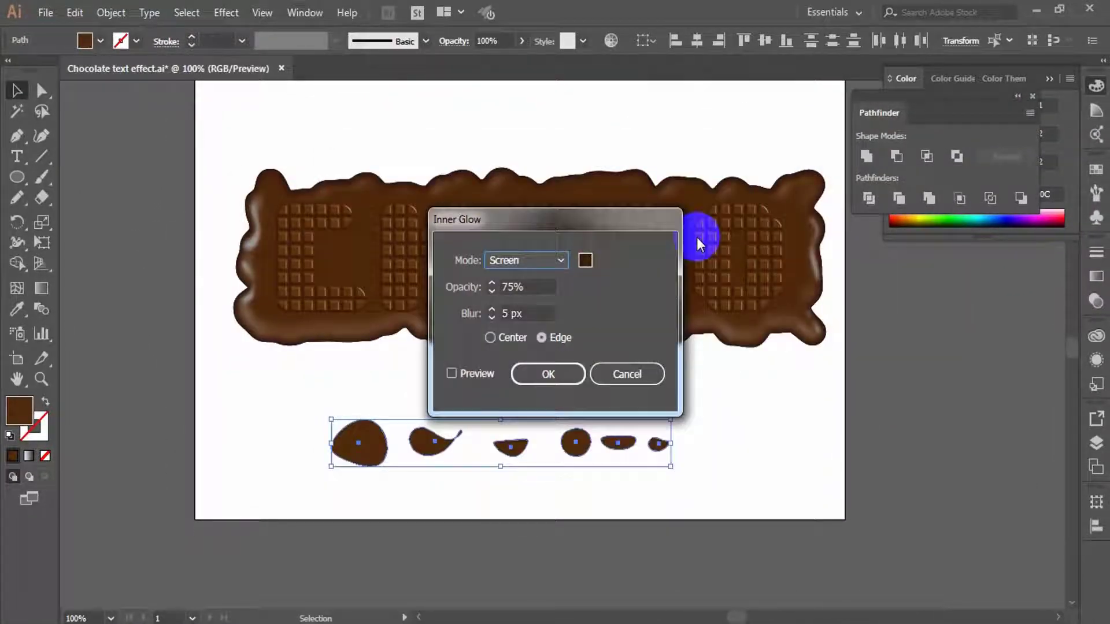
pyautogui.click(560, 261)
pyautogui.click(518, 302)
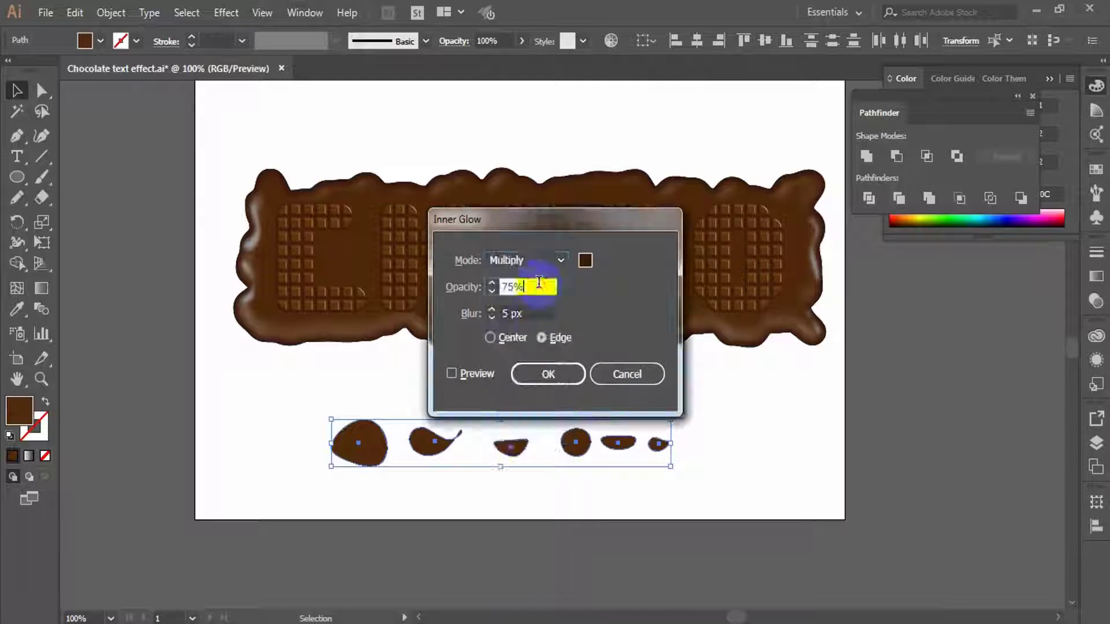
pyautogui.click(466, 374)
pyautogui.click(545, 375)
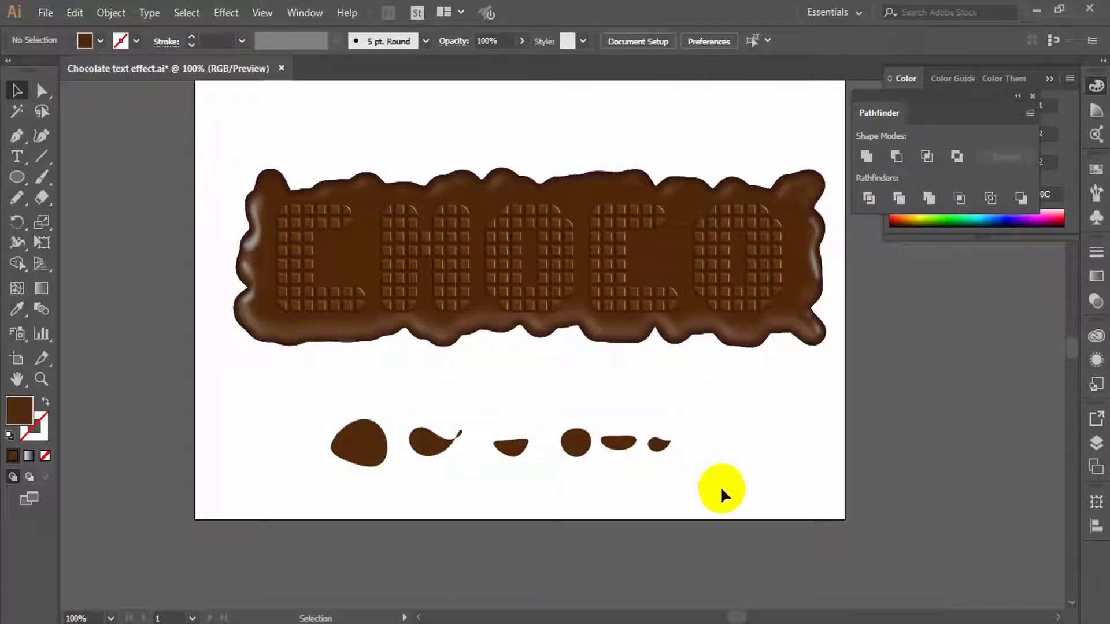
# Select all six chocolate drops and choose dark brown, RGB 58, 31, 11, as their inner glow colour
pyautogui.moveTo(723, 483); pyautogui.dragTo(144, 383)
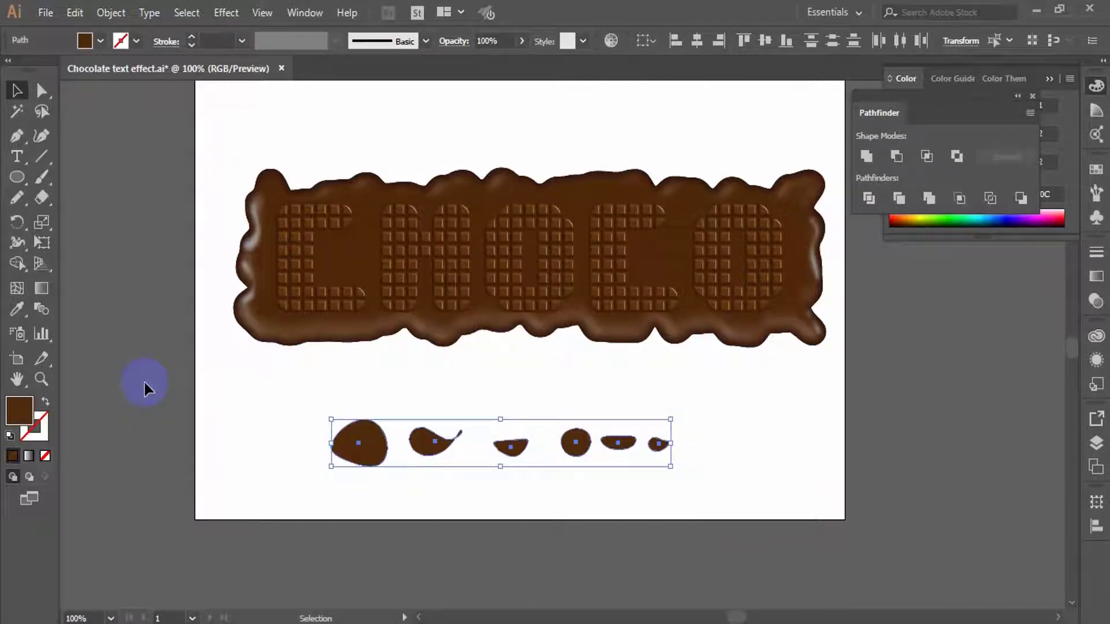
pyautogui.click(229, 12)
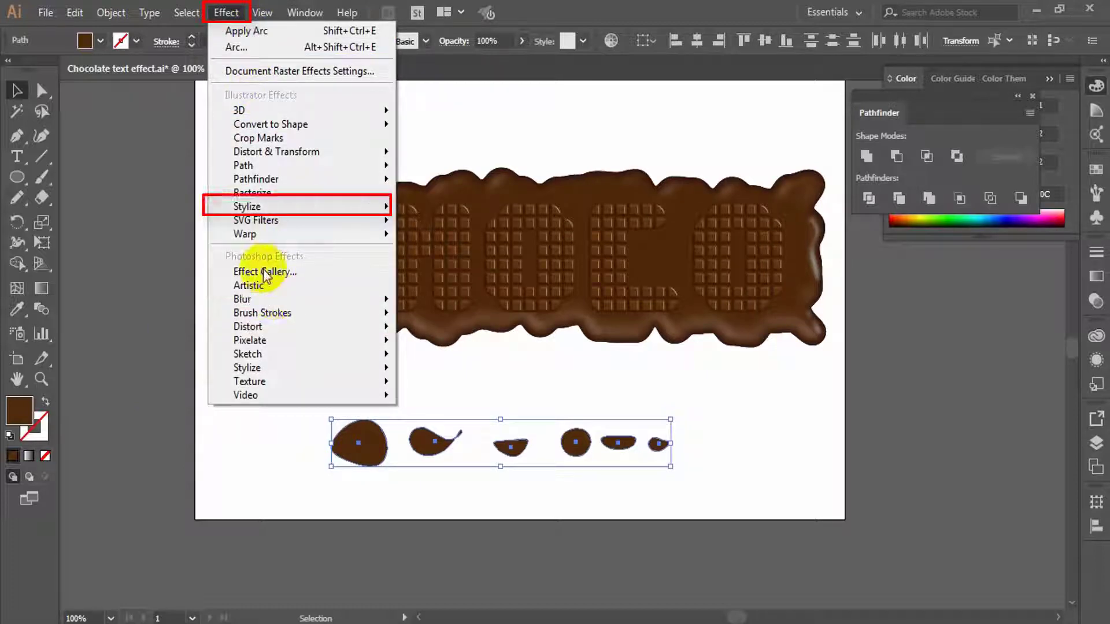
pyautogui.click(267, 207)
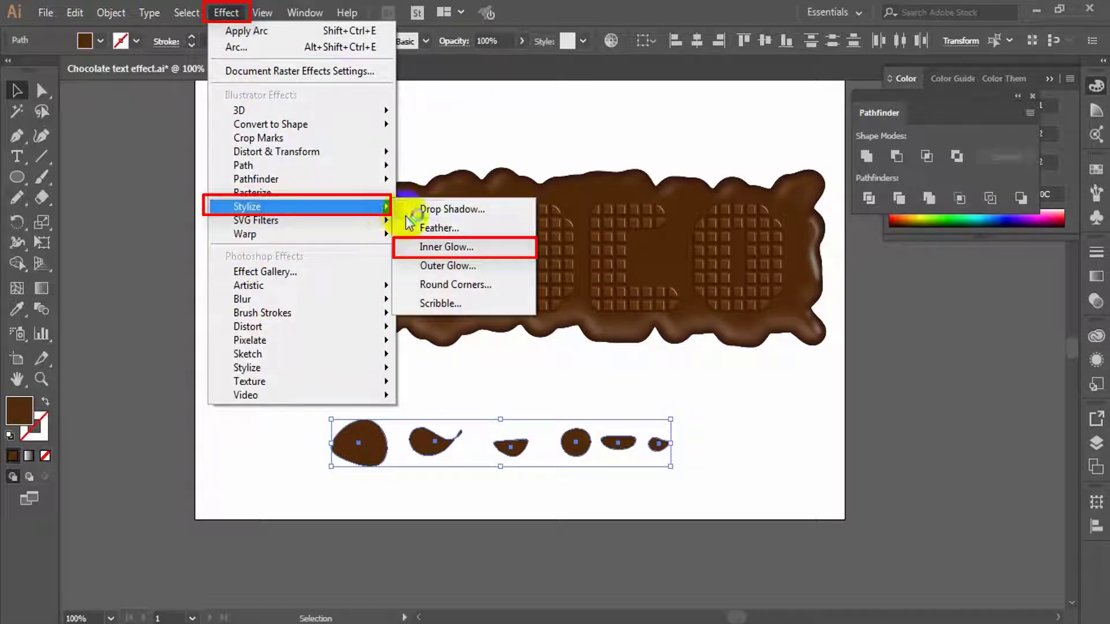
pyautogui.click(461, 252)
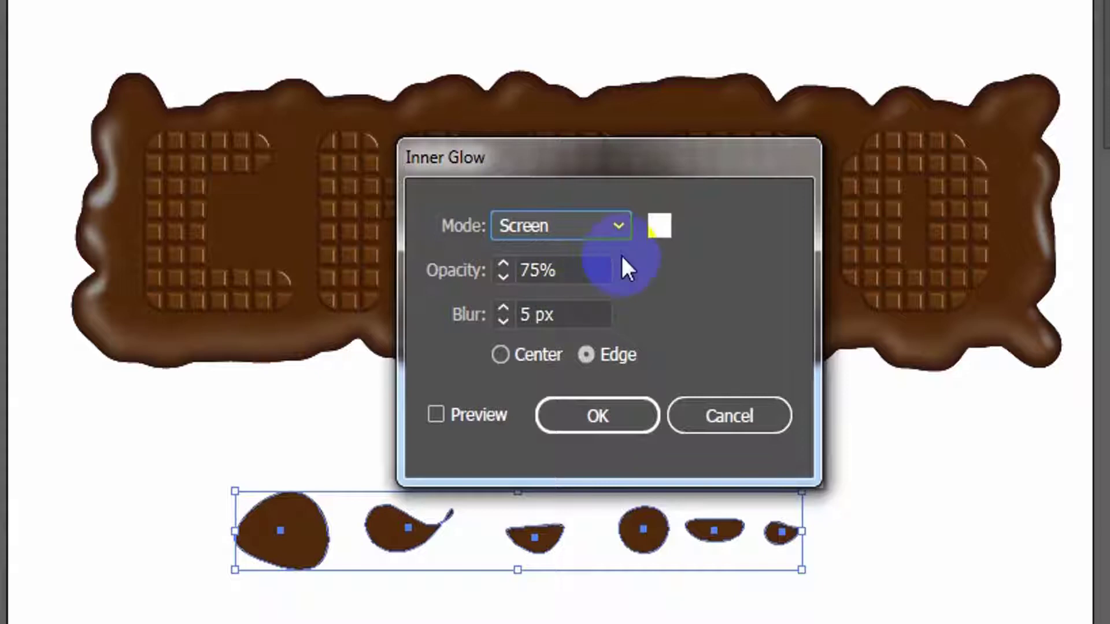
pyautogui.click(655, 235)
pyautogui.click(804, 382)
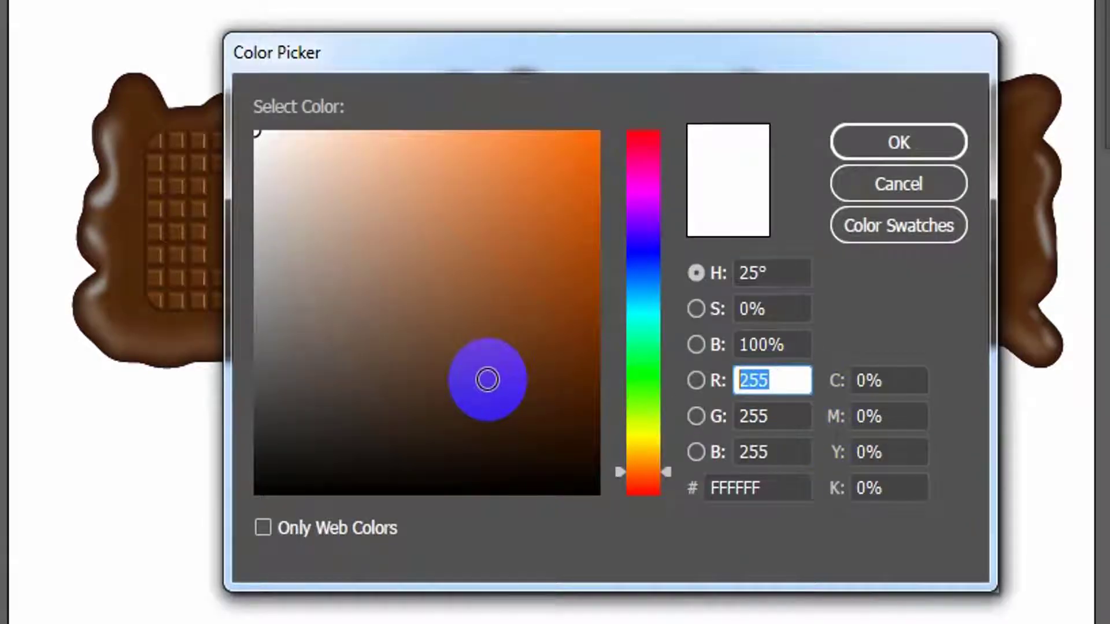
pyautogui.write('58')
pyautogui.press('Tab')
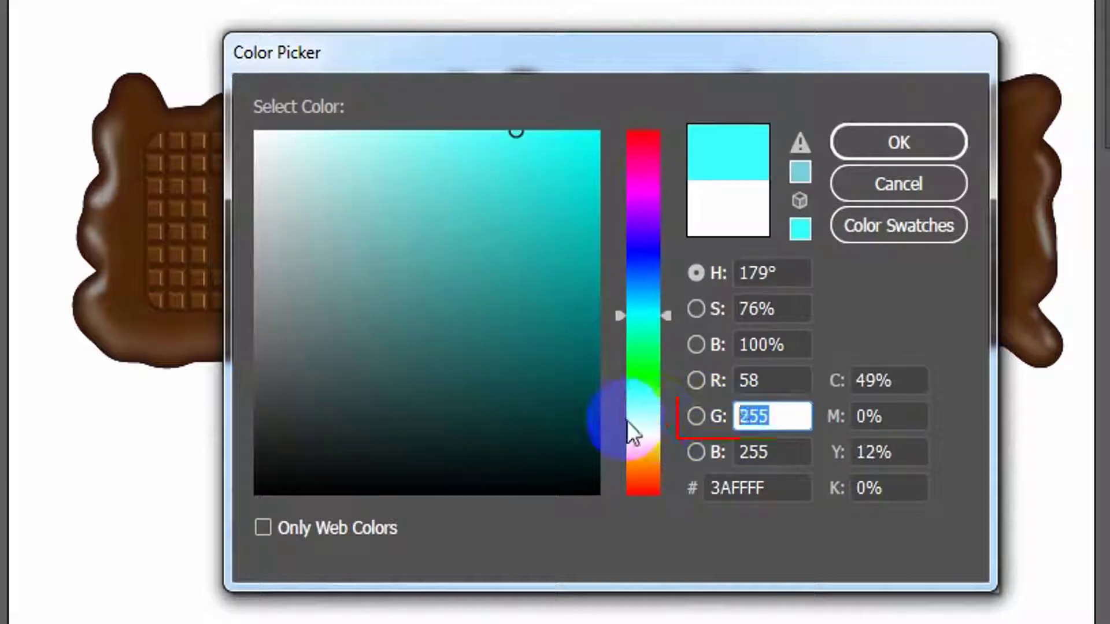
pyautogui.write('31')
pyautogui.click(750, 452)
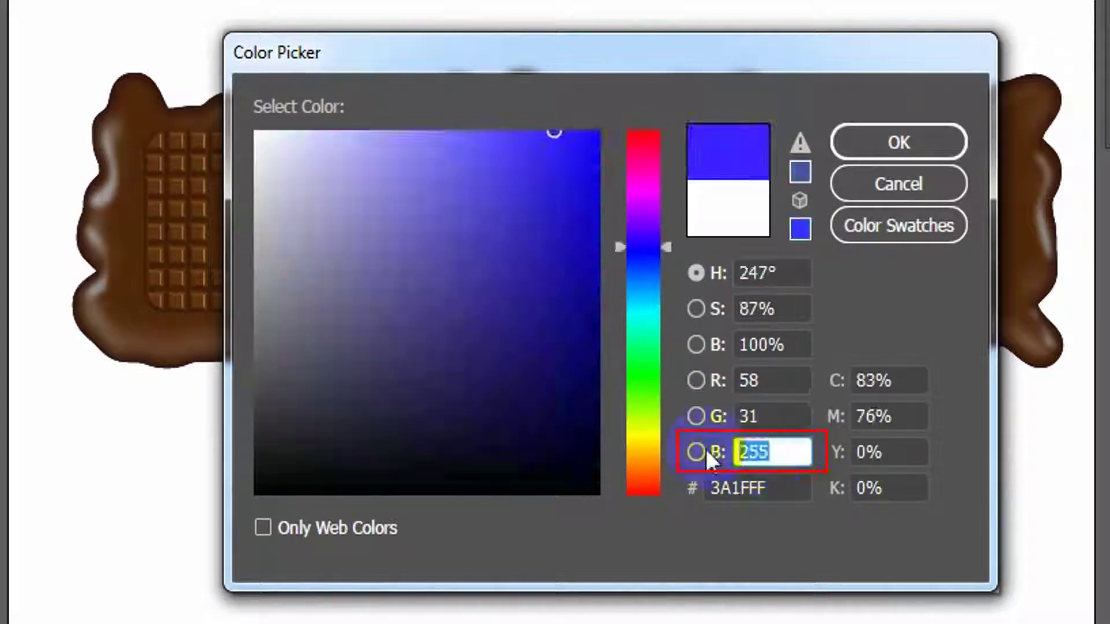
pyautogui.write('11')
pyautogui.click(902, 146)
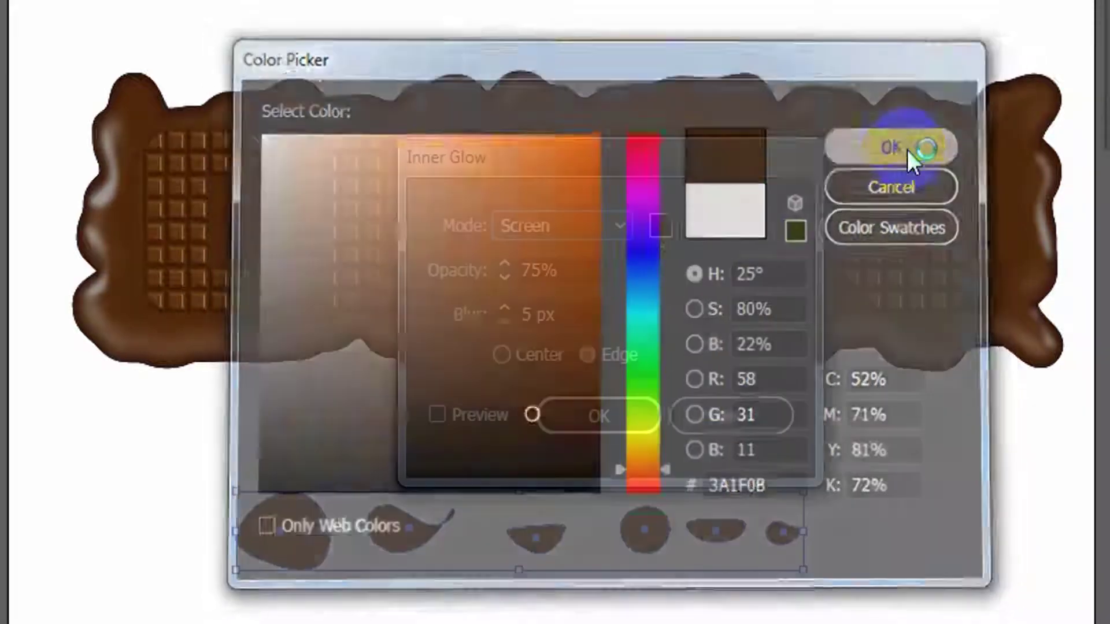
# Apply the inner glow in Multiply mode at 75% opacity with a 5 px blur from the edge
pyautogui.click(604, 227)
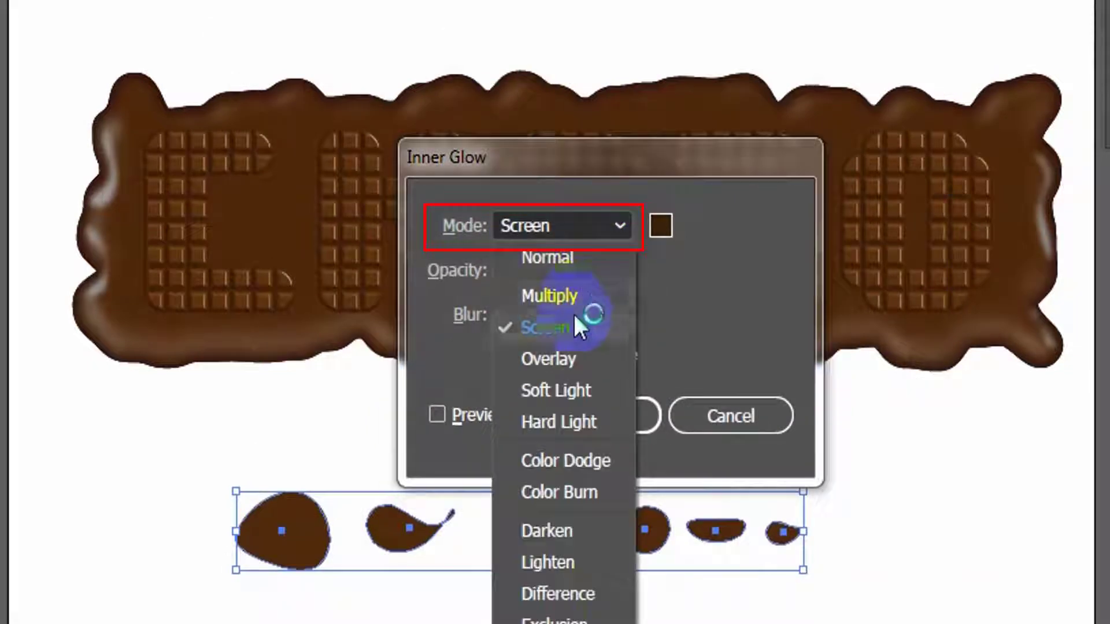
pyautogui.click(576, 295)
pyautogui.click(583, 262)
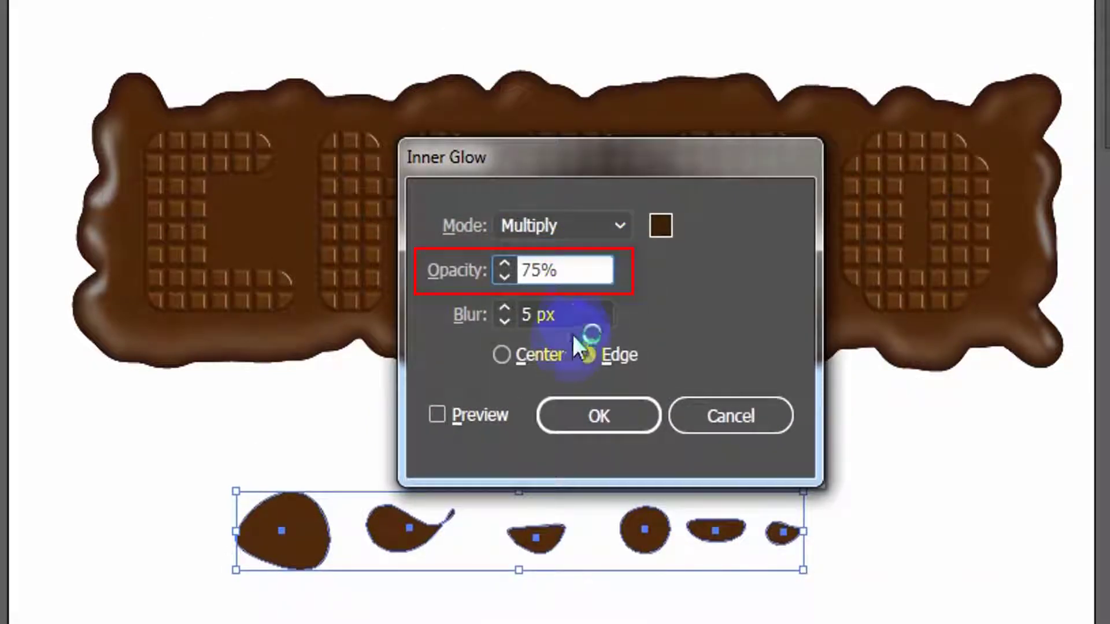
pyautogui.click(575, 315)
pyautogui.click(572, 417)
pyautogui.click(461, 414)
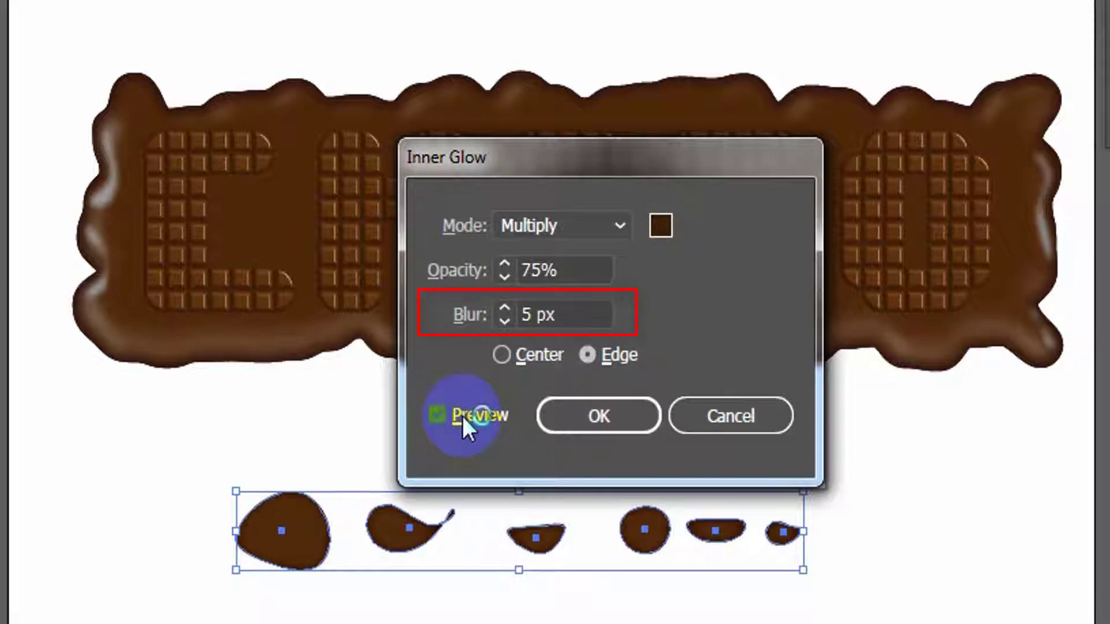
pyautogui.click(594, 416)
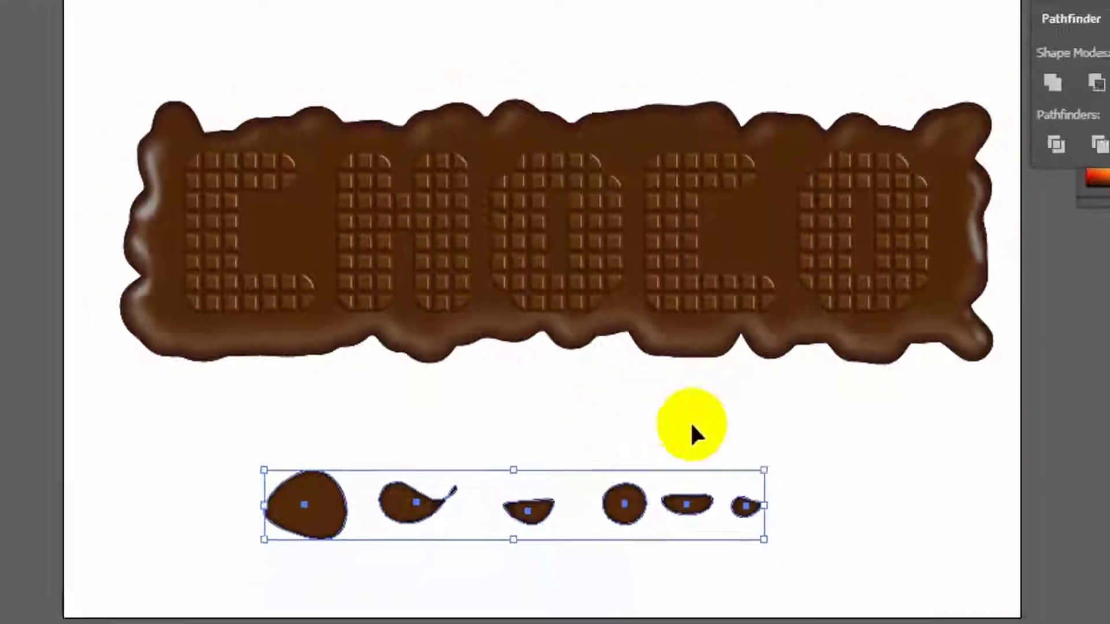
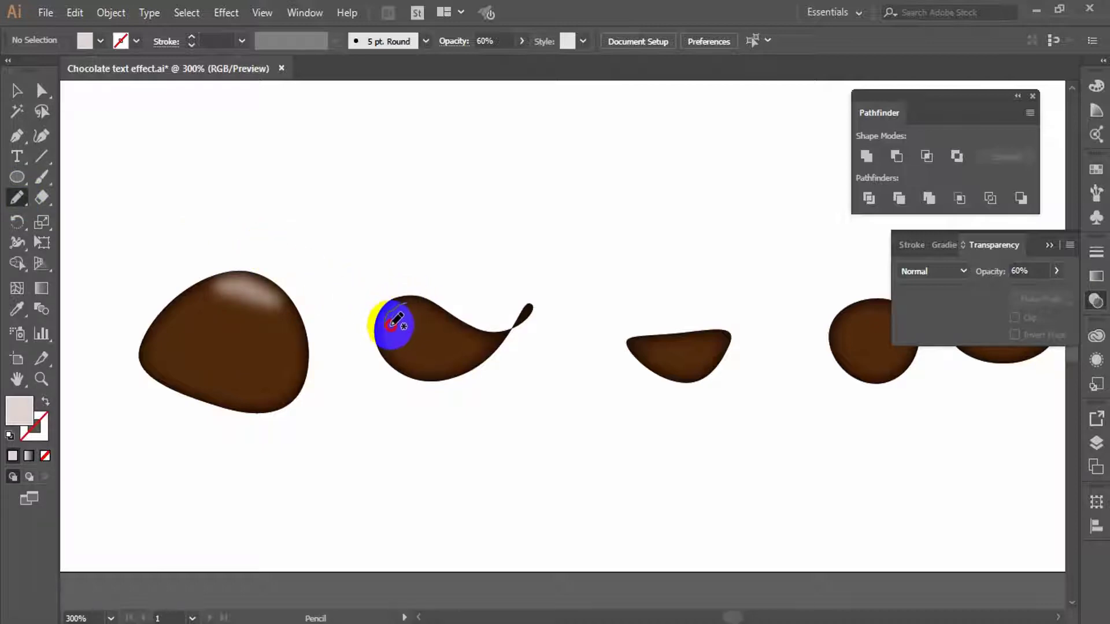
# Draw a narrow freehand highlight along the upper edge of the tailed drop and fill it with light grey, RGB 223, 212, 208
pyautogui.moveTo(418, 294); pyautogui.dragTo(411, 298)
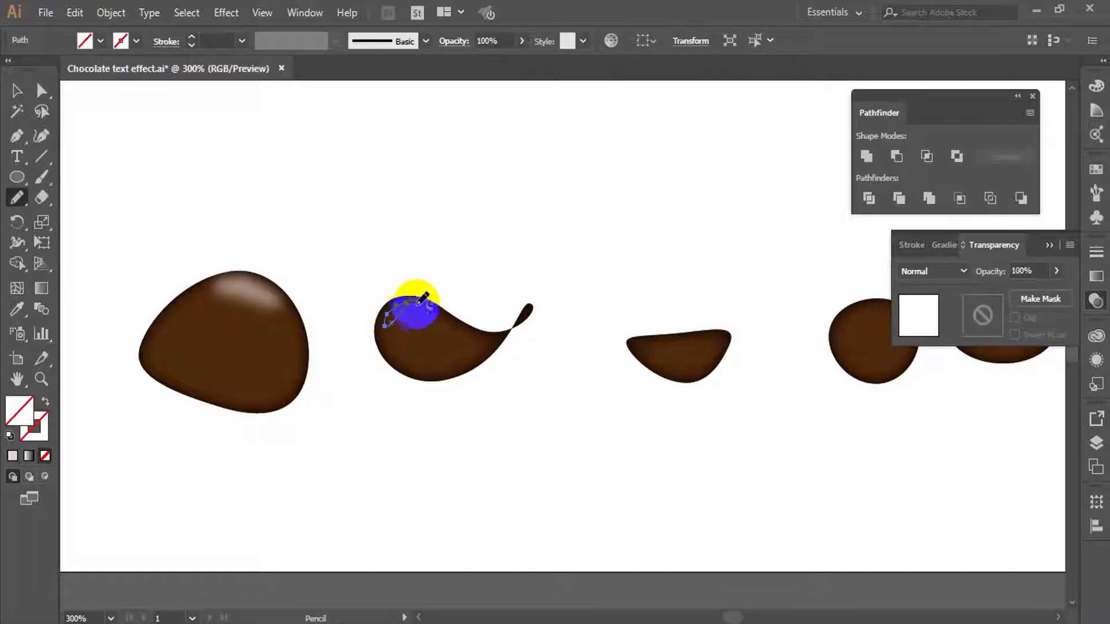
pyautogui.doubleClick(18, 414)
pyautogui.click(796, 377)
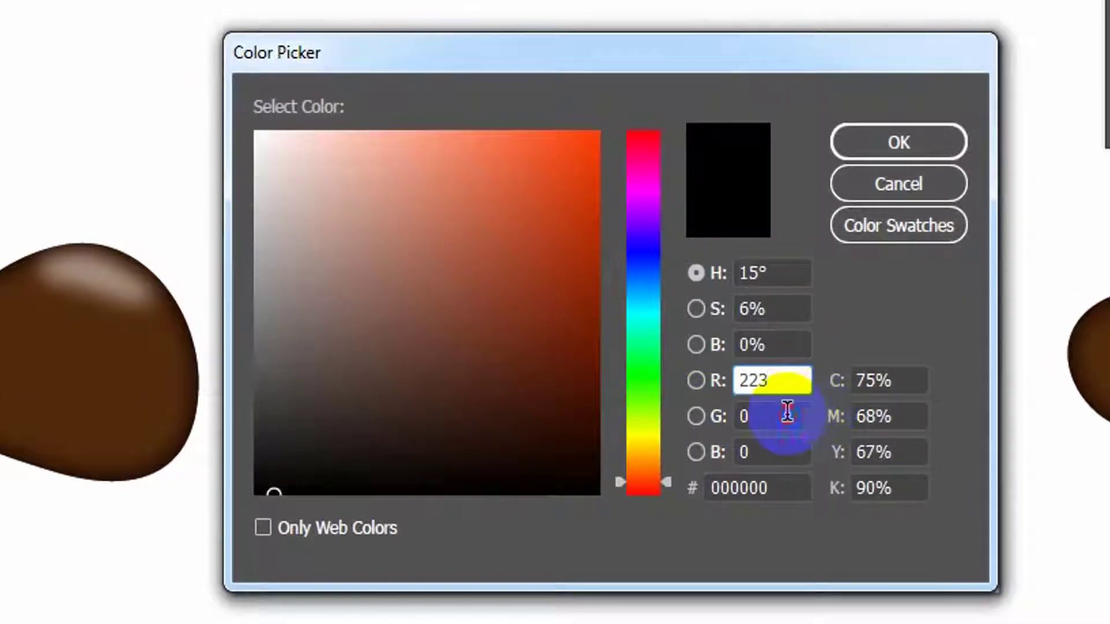
pyautogui.click(749, 417)
pyautogui.write('021')
pyautogui.press('BackSpace')
pyautogui.press('BackSpace')
pyautogui.press('BackSpace')
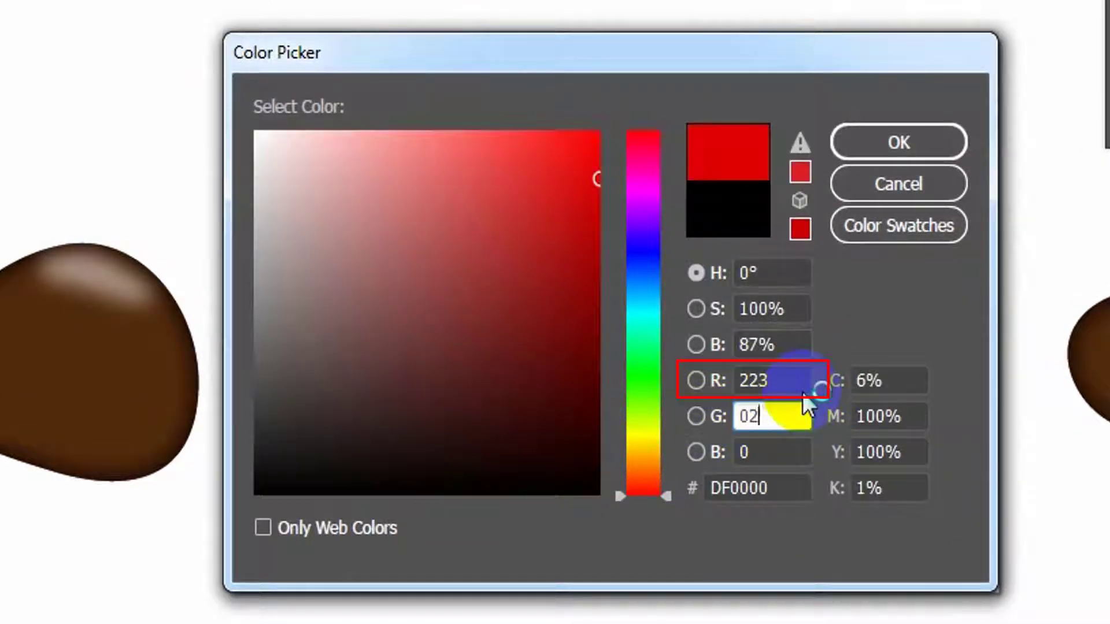
pyautogui.write('212')
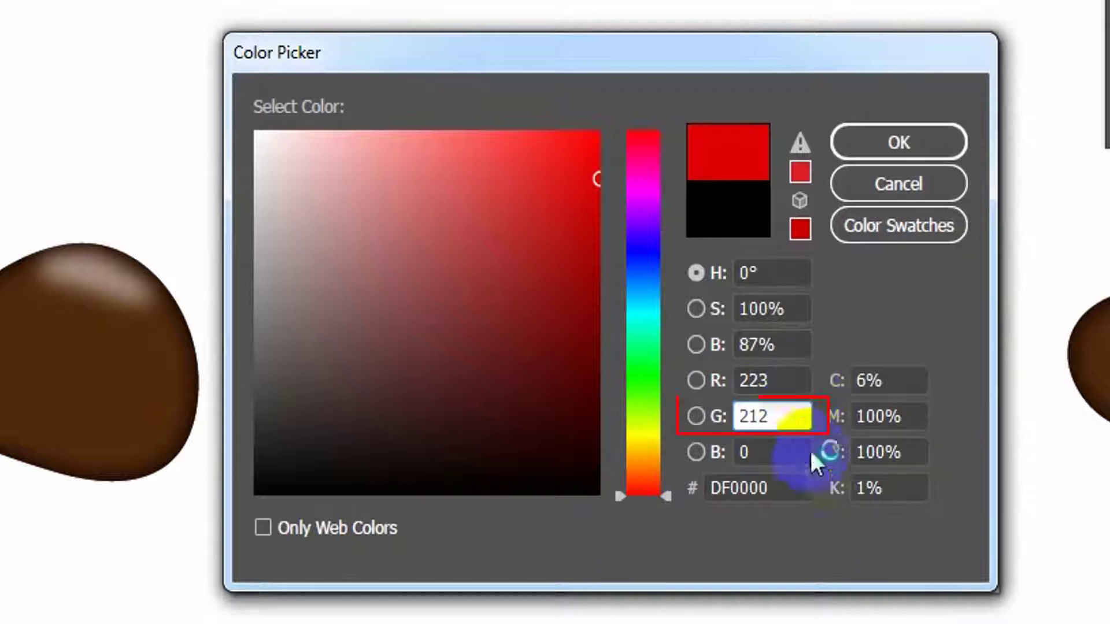
pyautogui.click(807, 455)
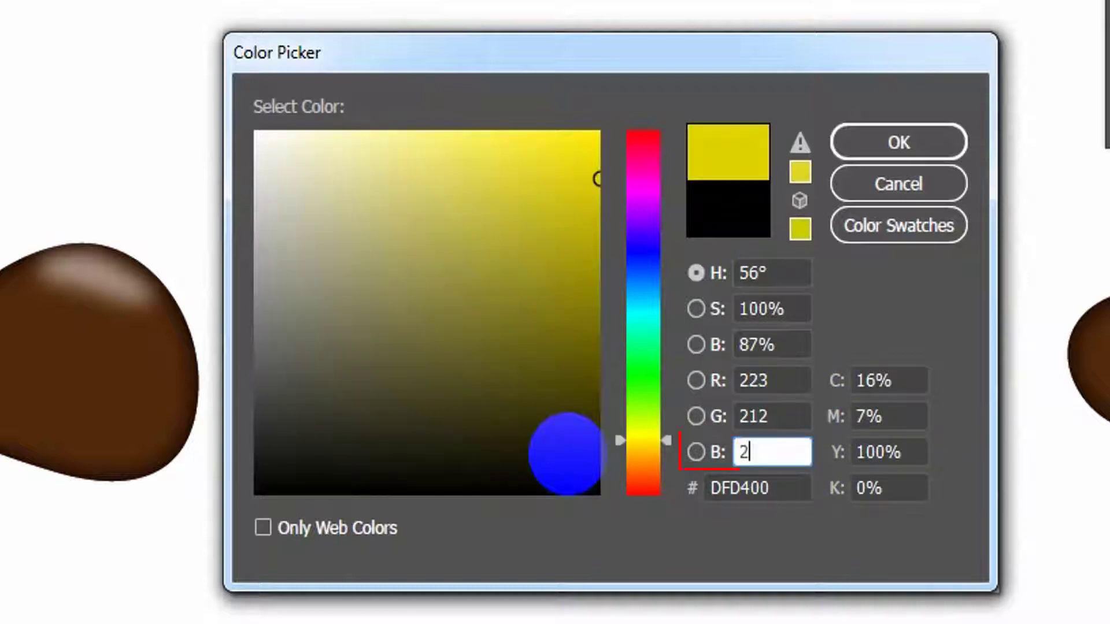
pyautogui.write('208')
pyautogui.press('Return')
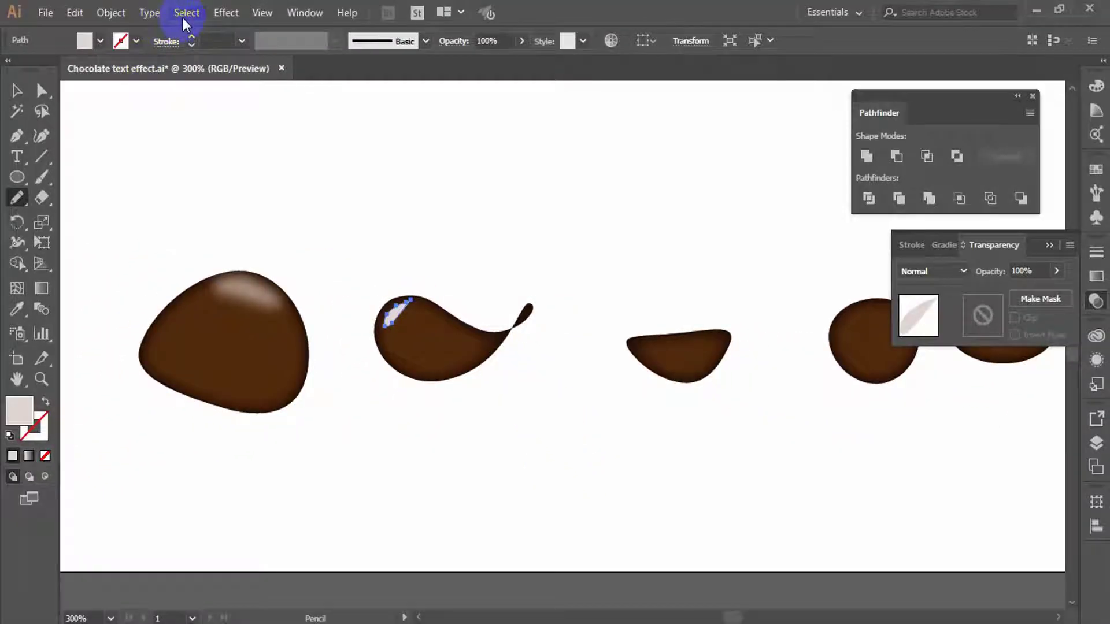
# Apply a Gaussian Blur with a 9.2 px radius to the highlight on the tailed drop
pyautogui.click(224, 12)
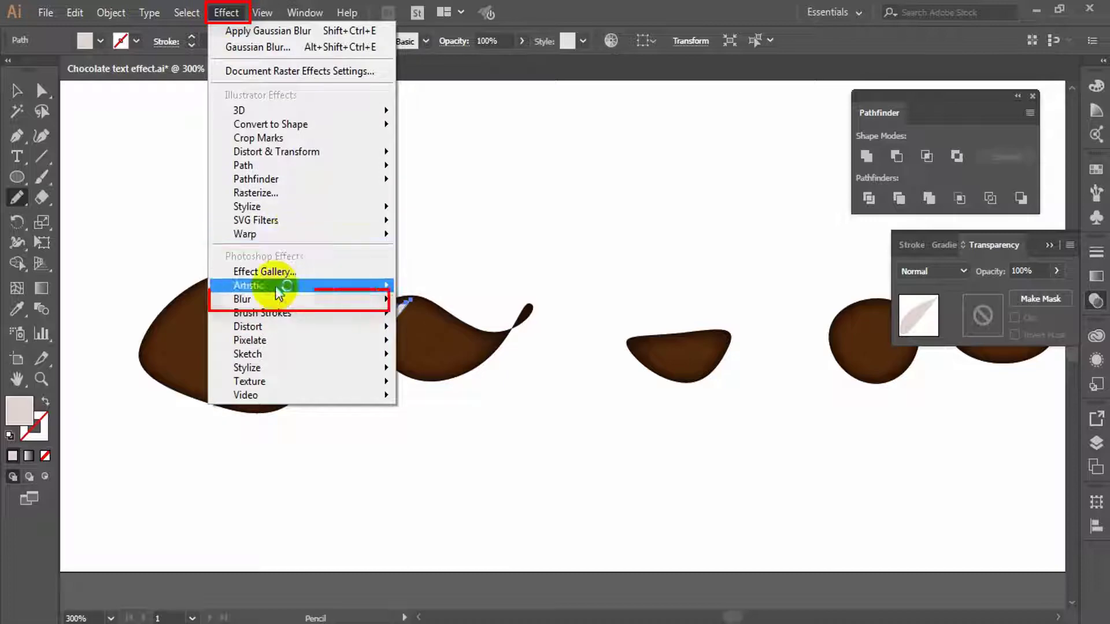
pyautogui.moveTo(327, 299)
pyautogui.click(422, 298)
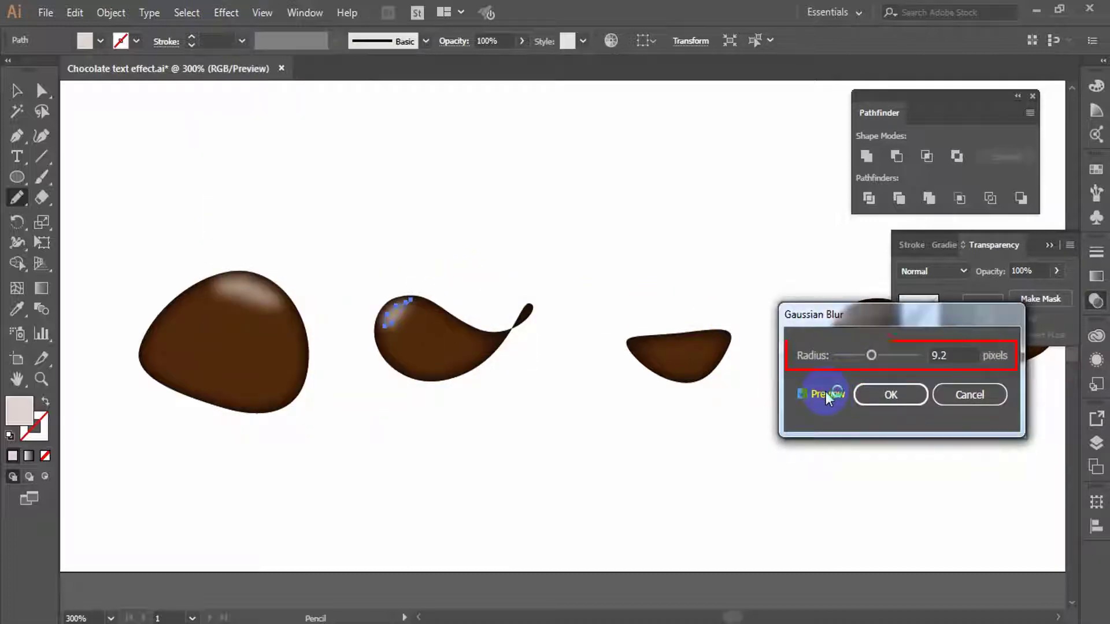
pyautogui.click(802, 394)
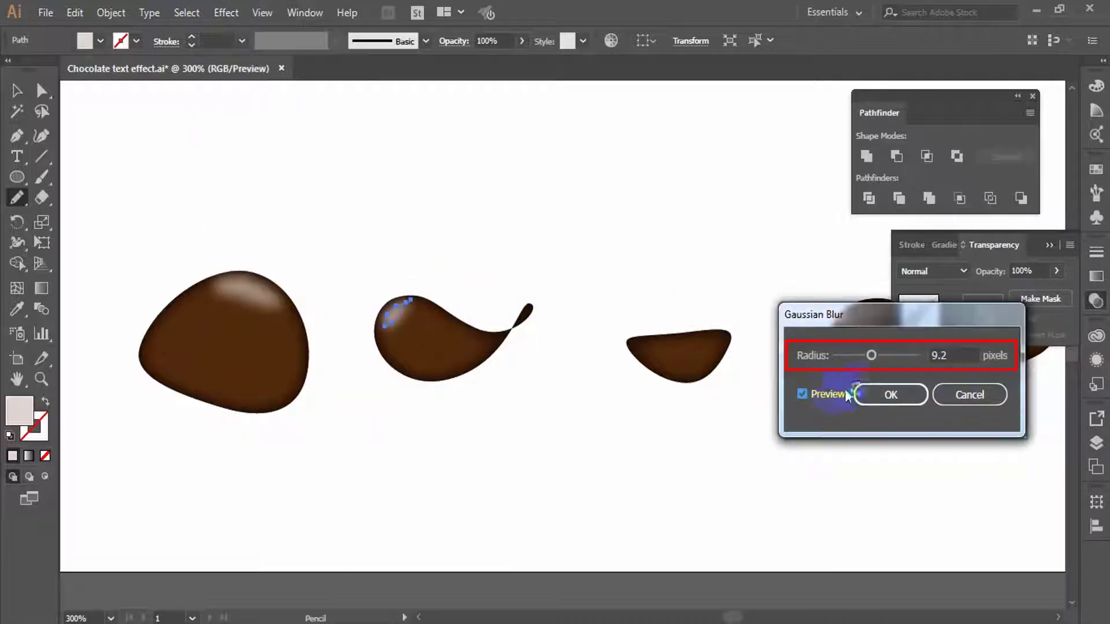
pyautogui.click(900, 394)
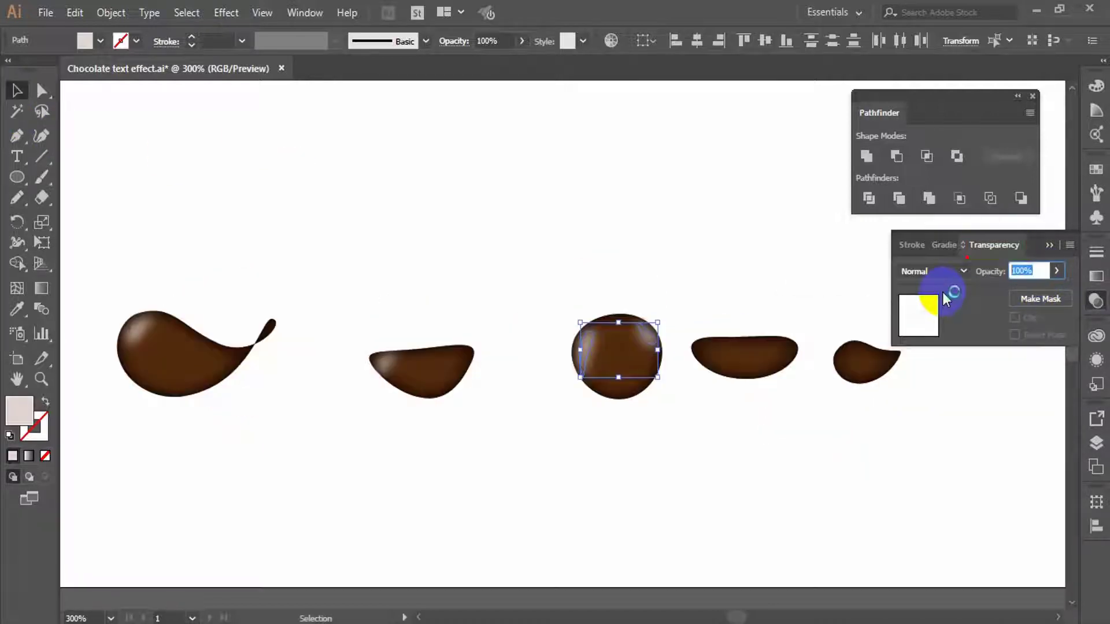
# Set the opacity of the selected highlights on the round drop to 60%
pyautogui.write('60')
pyautogui.press('Return')
pyautogui.click(672, 144)
# Draw a small freehand highlight near the left tip of the flat-topped drop beside the tailed drop
pyautogui.press('n')
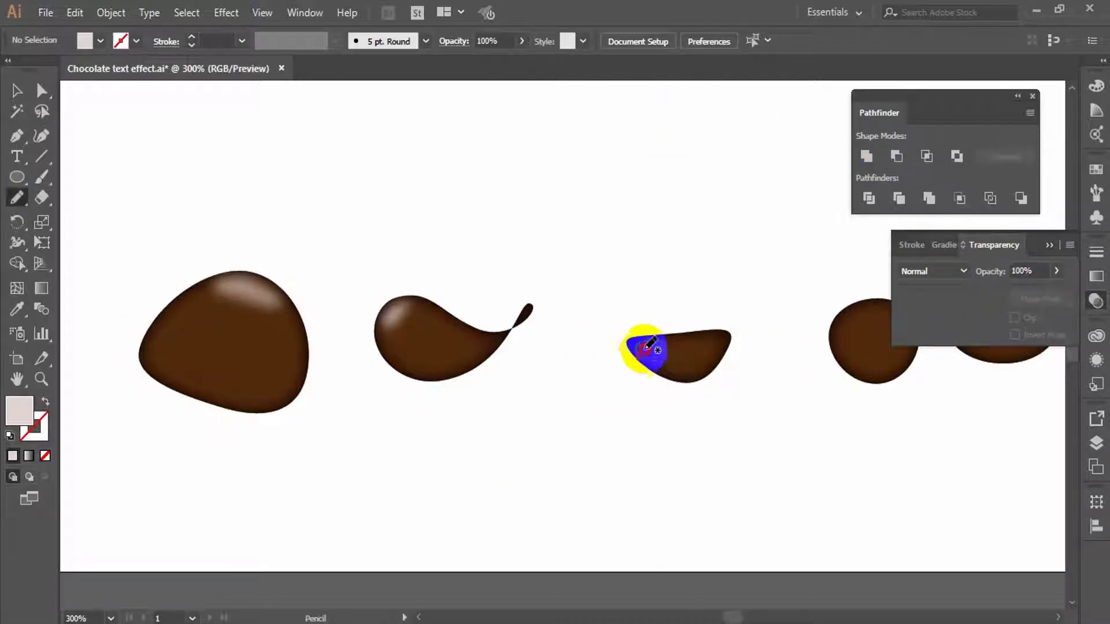
pyautogui.moveTo(645, 349); pyautogui.dragTo(654, 339)
pyautogui.click(17, 91)
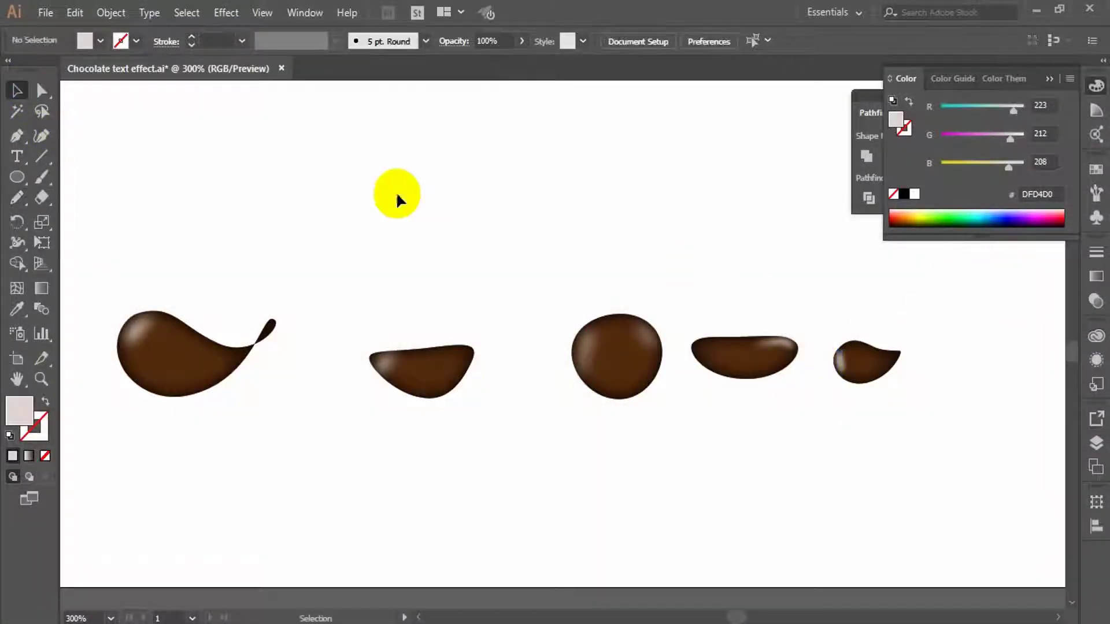
pyautogui.click(629, 376)
pyautogui.click(510, 408)
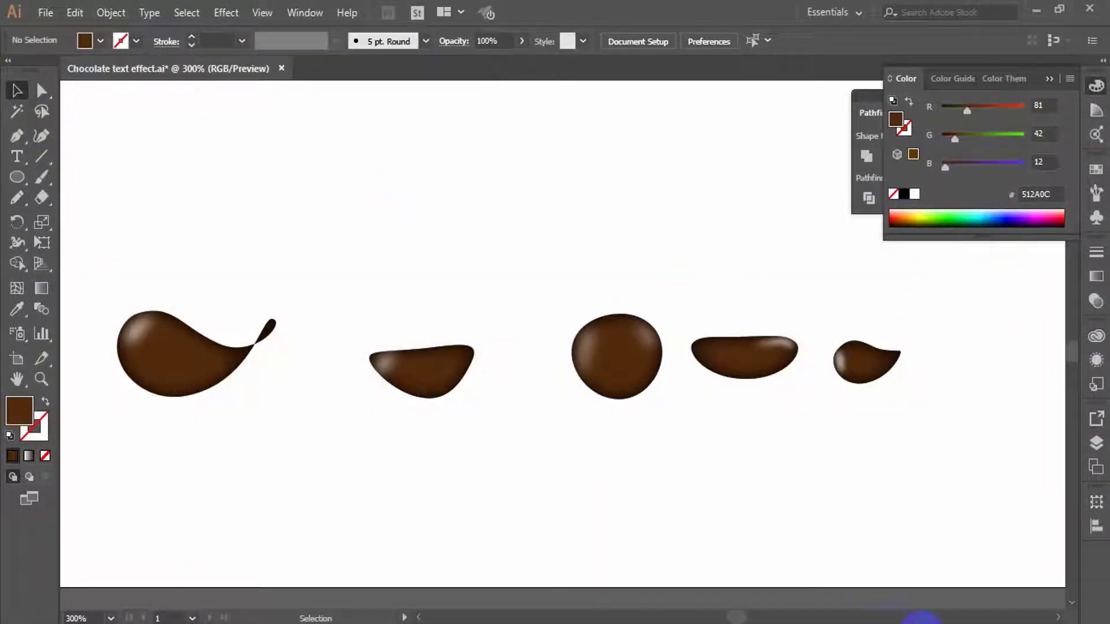
# Place the large rounded drop with its highlight just beside the upper right corner of the melted-chocolate base
pyautogui.press('z')
pyautogui.keyDown('alt'); pyautogui.click(581, 472); pyautogui.keyUp('alt')
pyautogui.keyDown('alt'); pyautogui.click(428, 266); pyautogui.keyUp('alt')
pyautogui.keyDown('alt'); pyautogui.click(457, 276); pyautogui.keyUp('alt')
pyautogui.press('v')
pyautogui.scroll(7, 616, 375)
pyautogui.moveTo(513, 541); pyautogui.dragTo(1012, 330)
pyautogui.click(1015, 341)
pyautogui.moveTo(997, 316); pyautogui.dragTo(990, 318)
pyautogui.moveTo(993, 414); pyautogui.dragTo(790, 387)
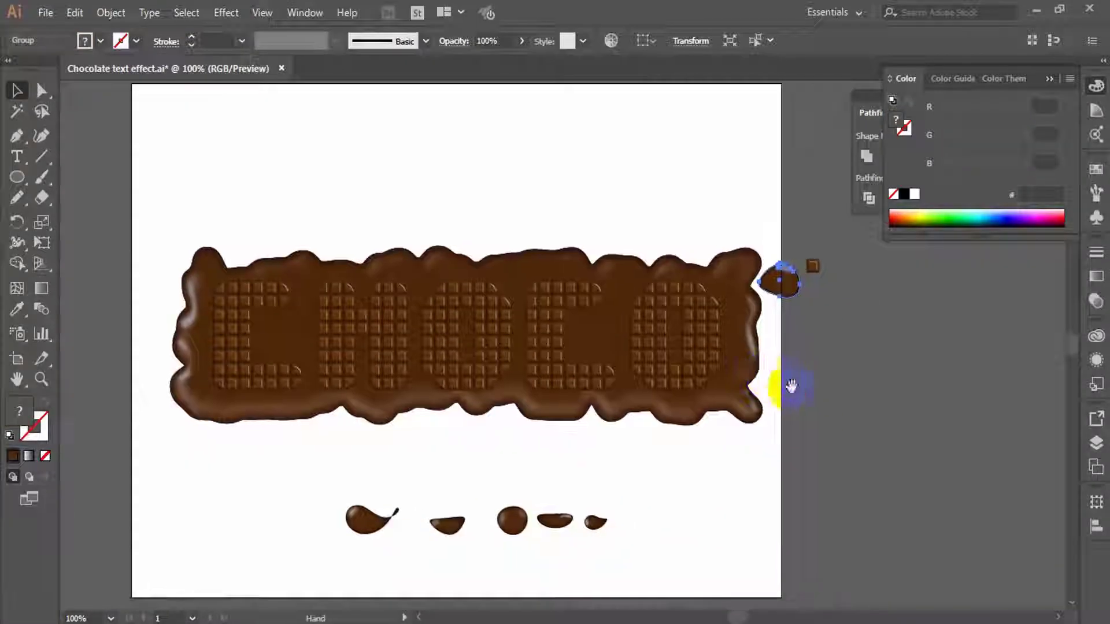
# Move the elongated drop to just below the lower right corner of the melted-chocolate base
pyautogui.click(783, 396)
pyautogui.moveTo(551, 521); pyautogui.dragTo(756, 441)
# Arrange the smaller drops around the edges of the chocolate base, with a tall narrow one above the dip near the second C
pyautogui.click(598, 522)
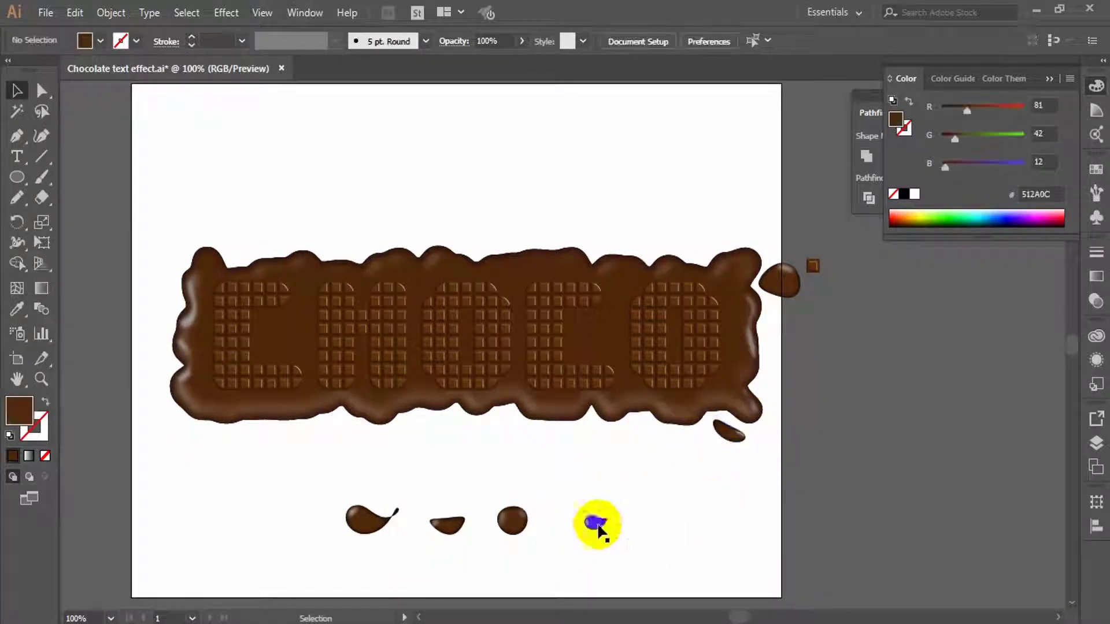
pyautogui.moveTo(617, 327); pyautogui.dragTo(586, 308)
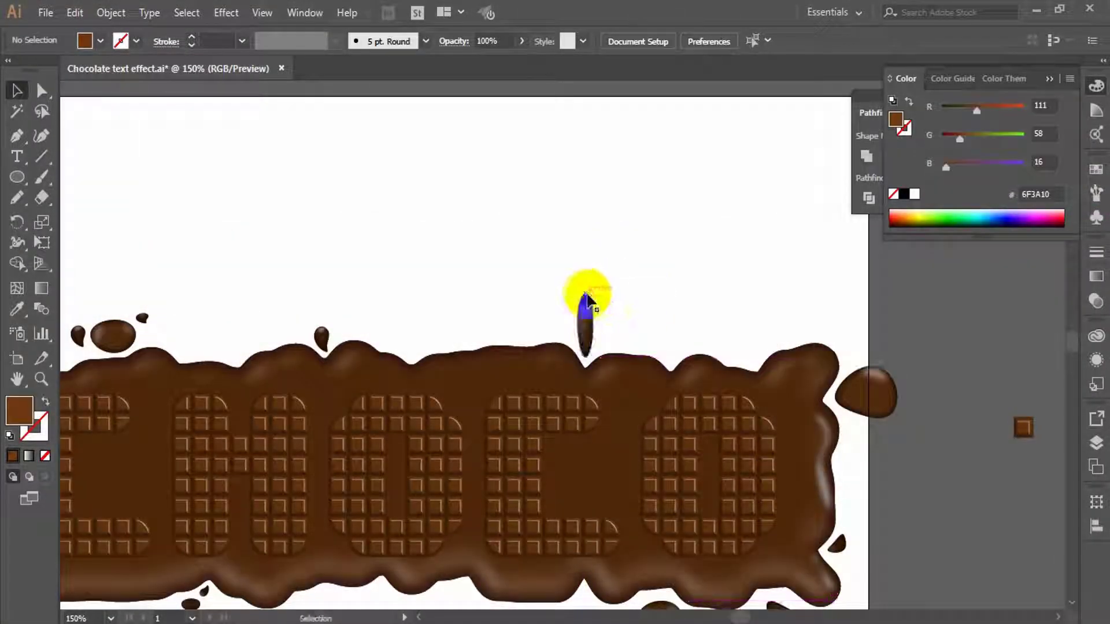
pyautogui.click(625, 283)
pyautogui.moveTo(142, 317); pyautogui.dragTo(596, 306)
pyautogui.click(636, 283)
pyautogui.moveTo(598, 309); pyautogui.dragTo(574, 299)
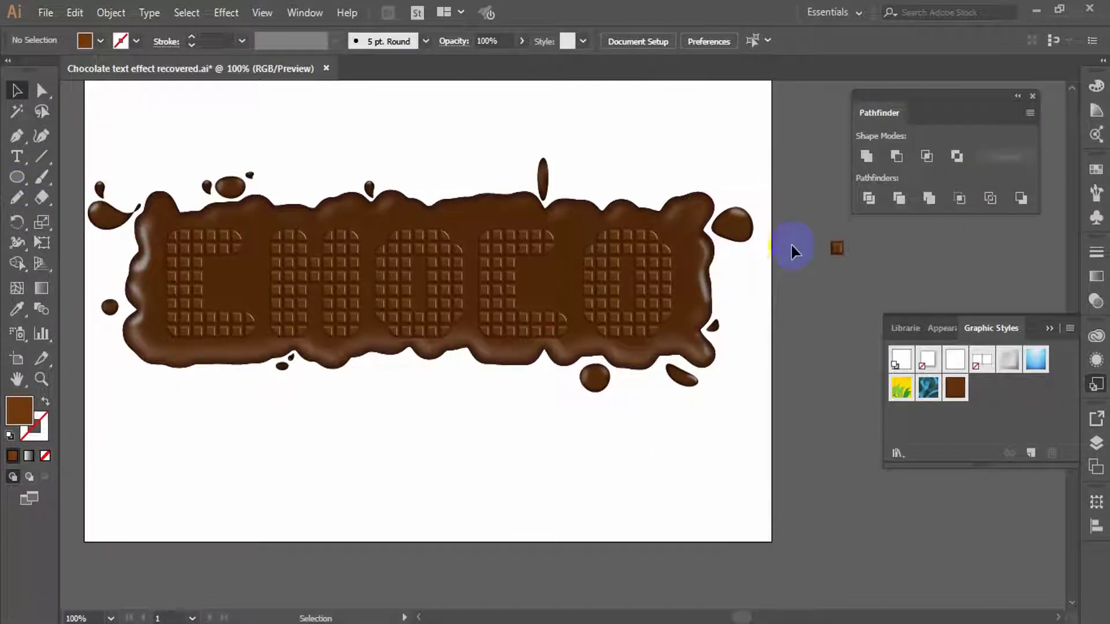
# Expand the appearance of the separate bevelled chocolate square beside the artboard
pyautogui.click(835, 247)
pyautogui.click(830, 300)
pyautogui.press('z')
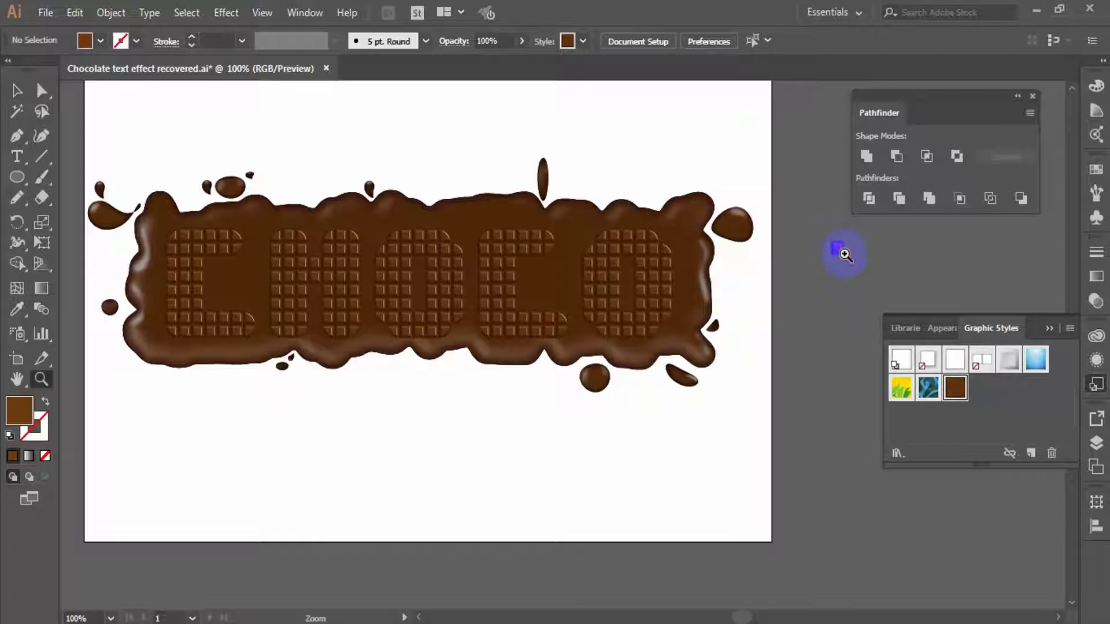
pyautogui.click(843, 252)
pyautogui.click(640, 345)
pyautogui.click(566, 347)
pyautogui.click(444, 336)
pyautogui.click(506, 349)
pyautogui.click(630, 323)
pyautogui.click(517, 355)
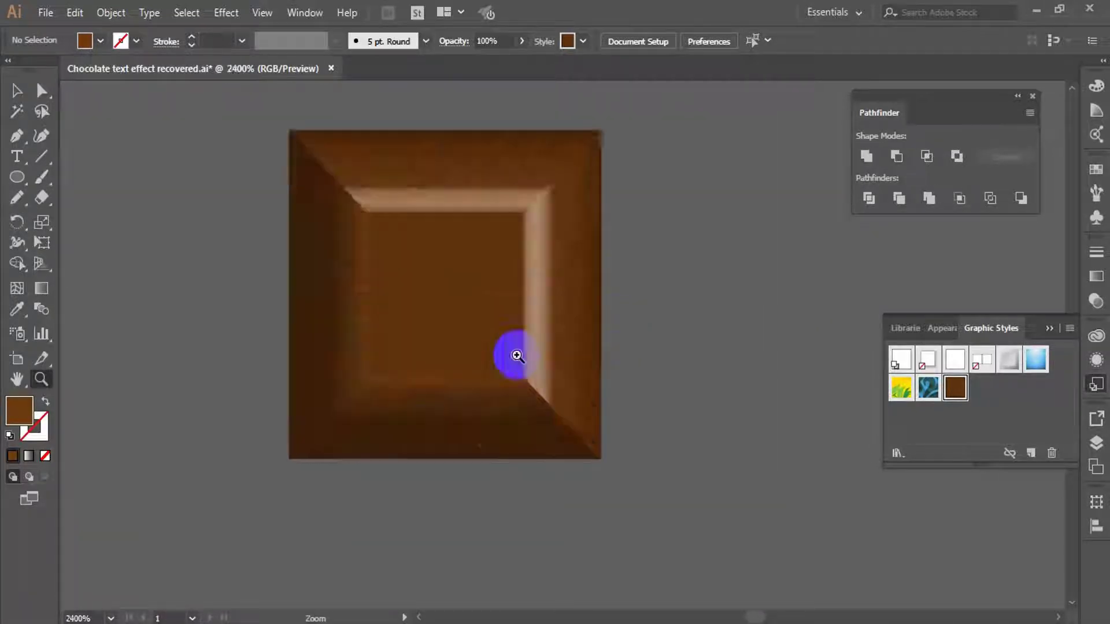
pyautogui.click(426, 308)
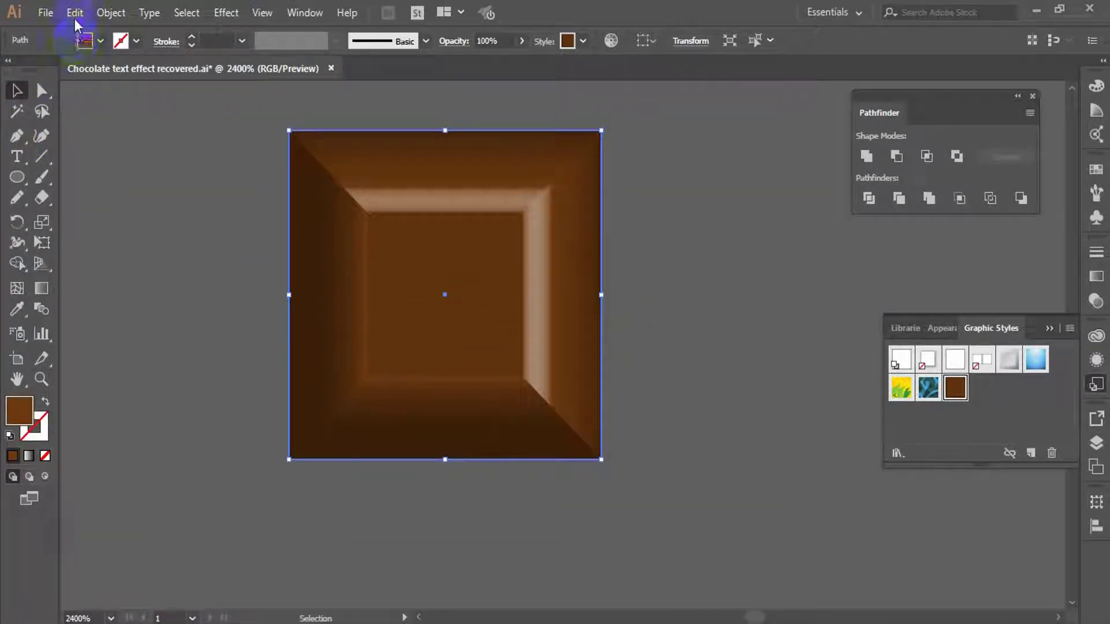
pyautogui.click(109, 13)
pyautogui.click(183, 196)
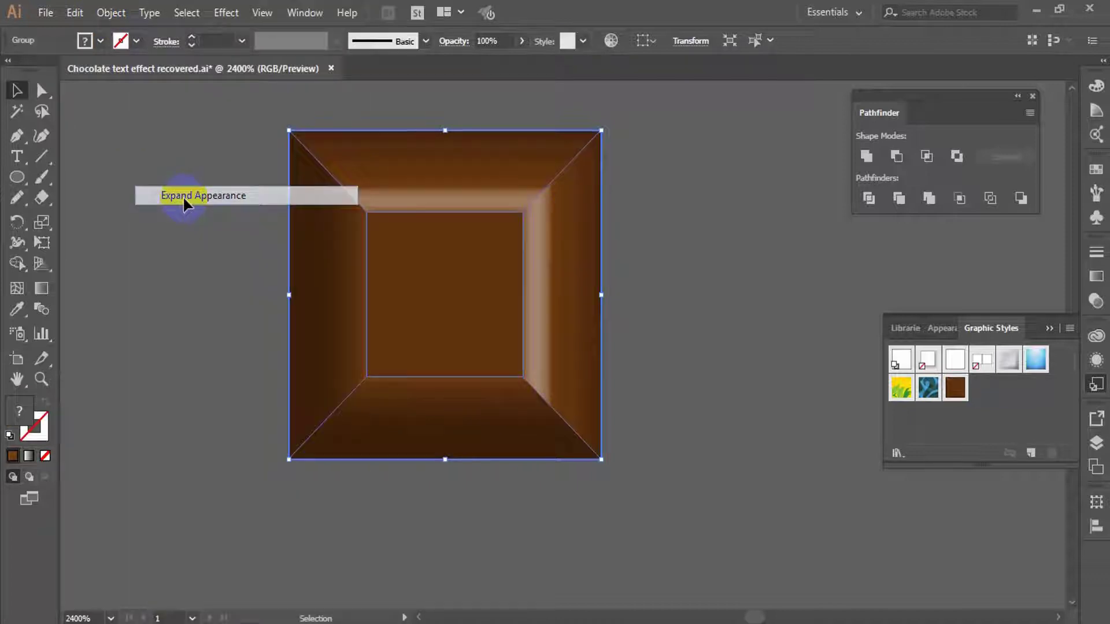
pyautogui.click(155, 233)
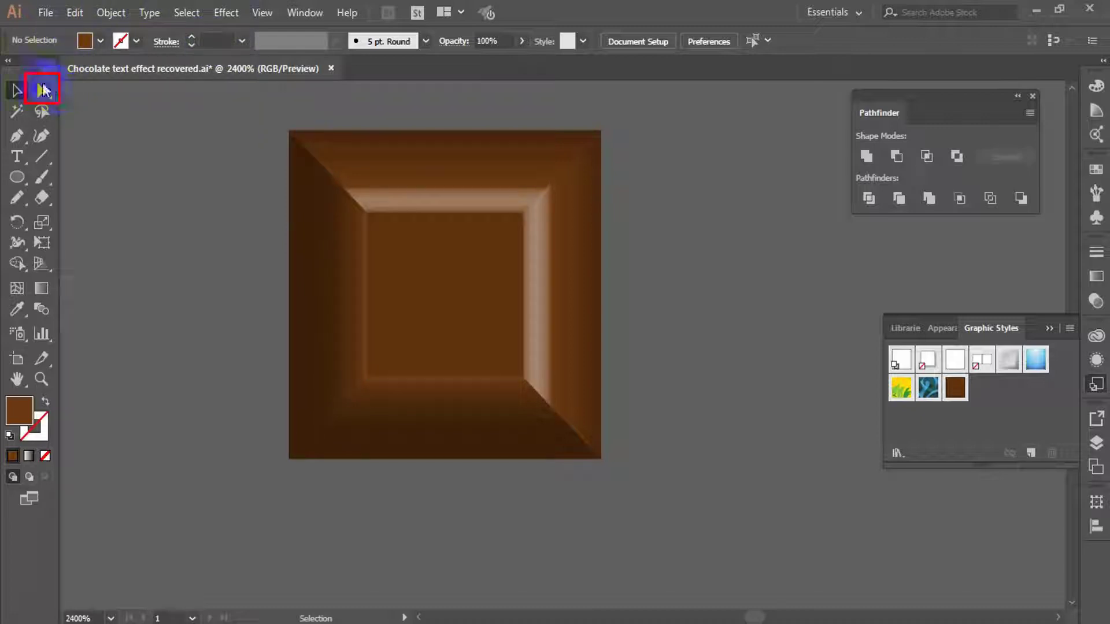
# Add anchor points twice to the inner square of the bevelled chocolate piece, selecting only that path
pyautogui.click(419, 296)
pyautogui.click(434, 300)
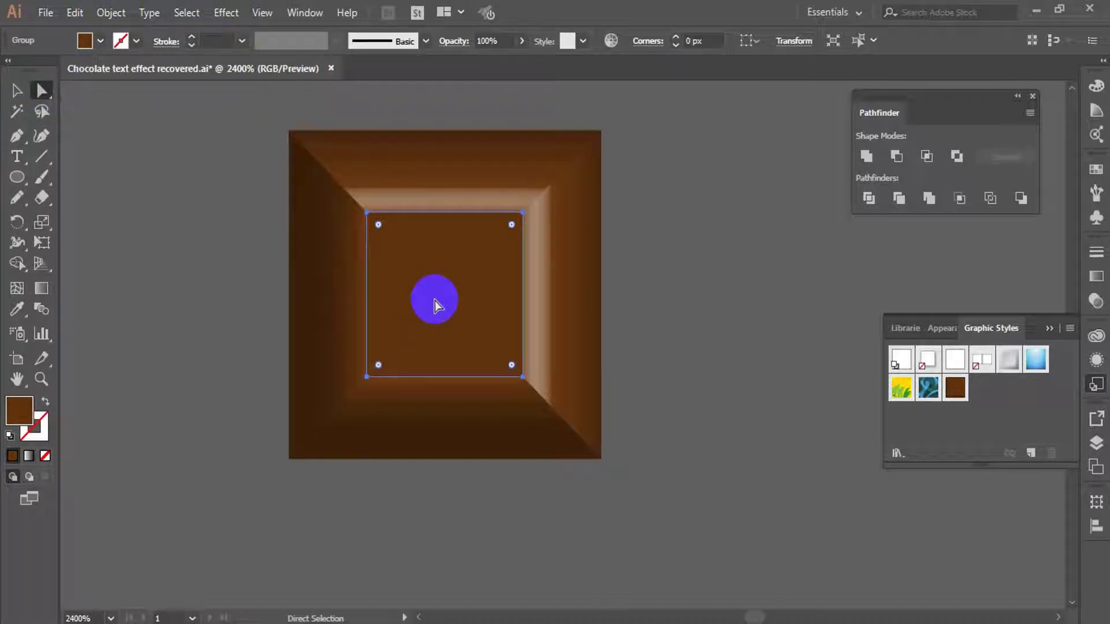
pyautogui.click(127, 14)
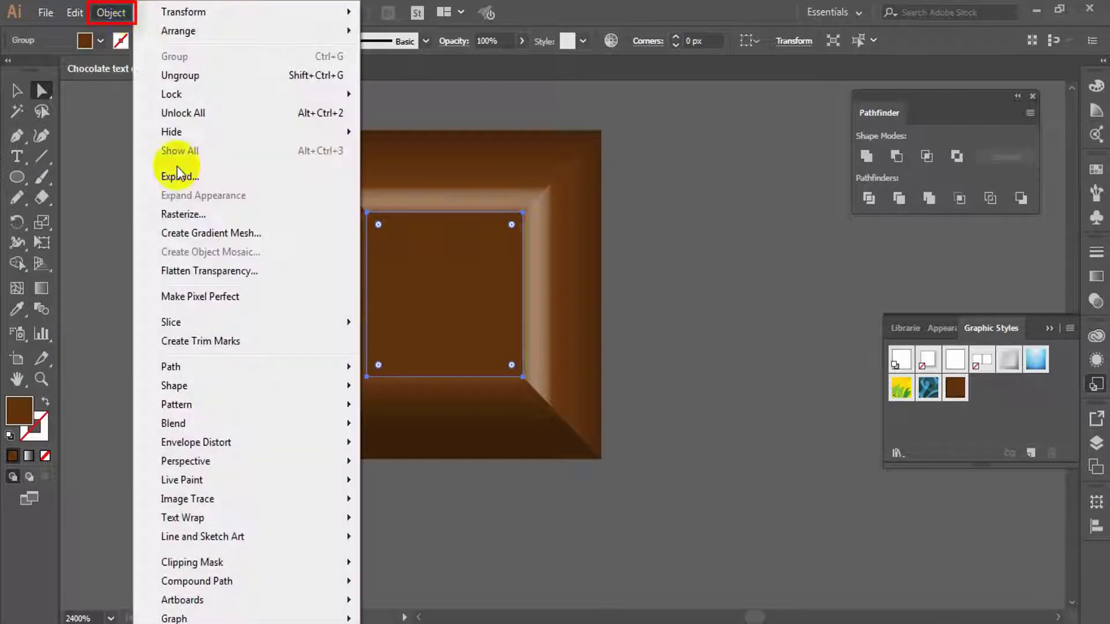
pyautogui.click(255, 368)
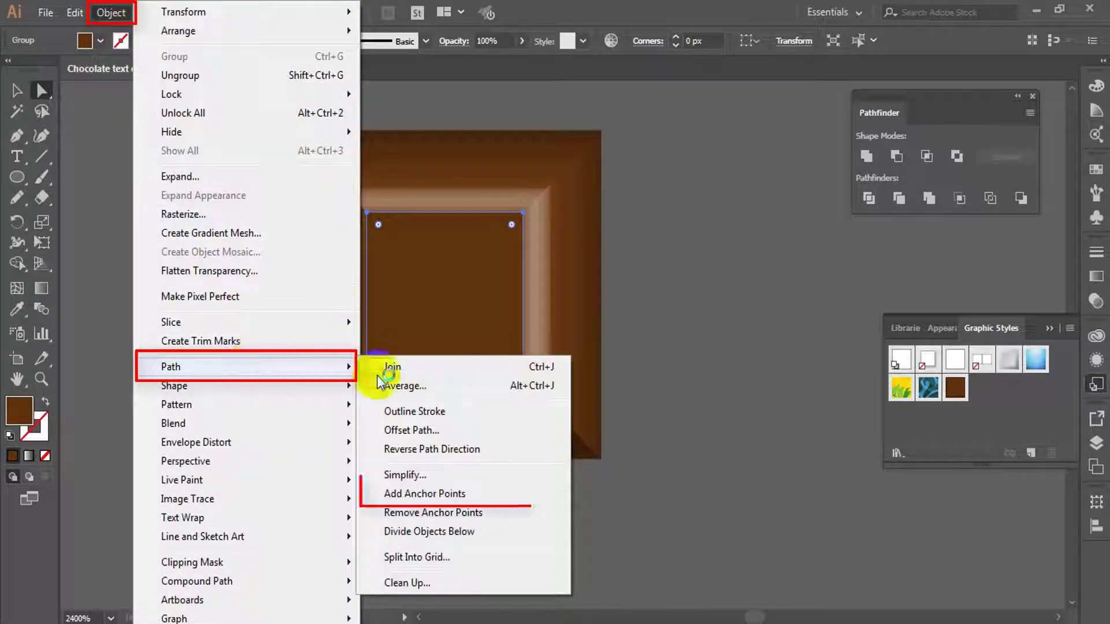
pyautogui.click(418, 493)
pyautogui.click(110, 12)
pyautogui.moveTo(237, 373)
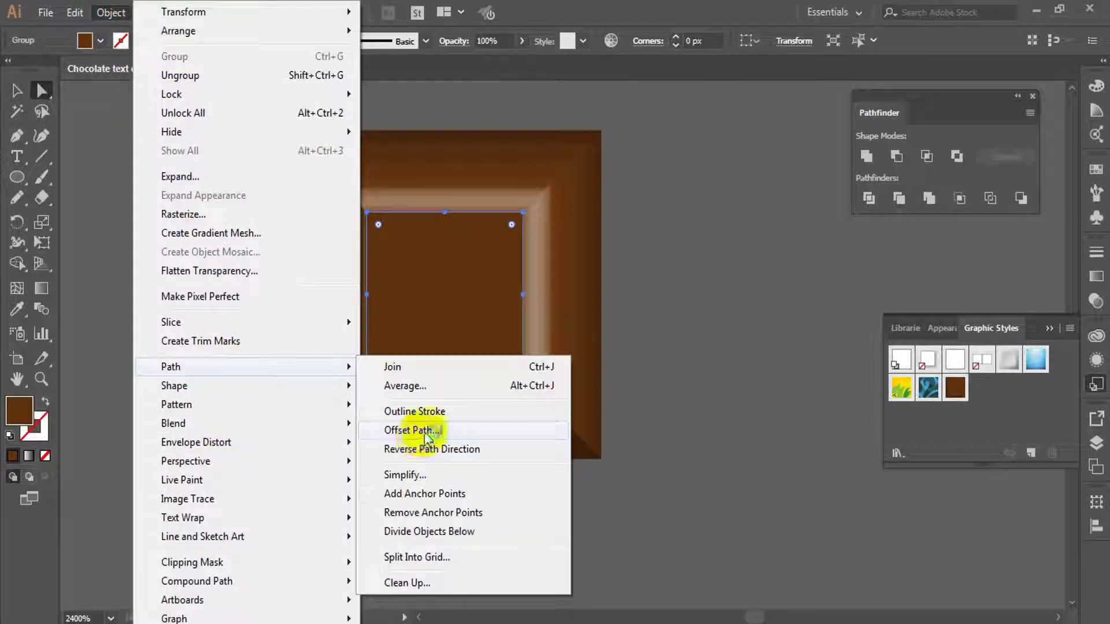
pyautogui.click(486, 496)
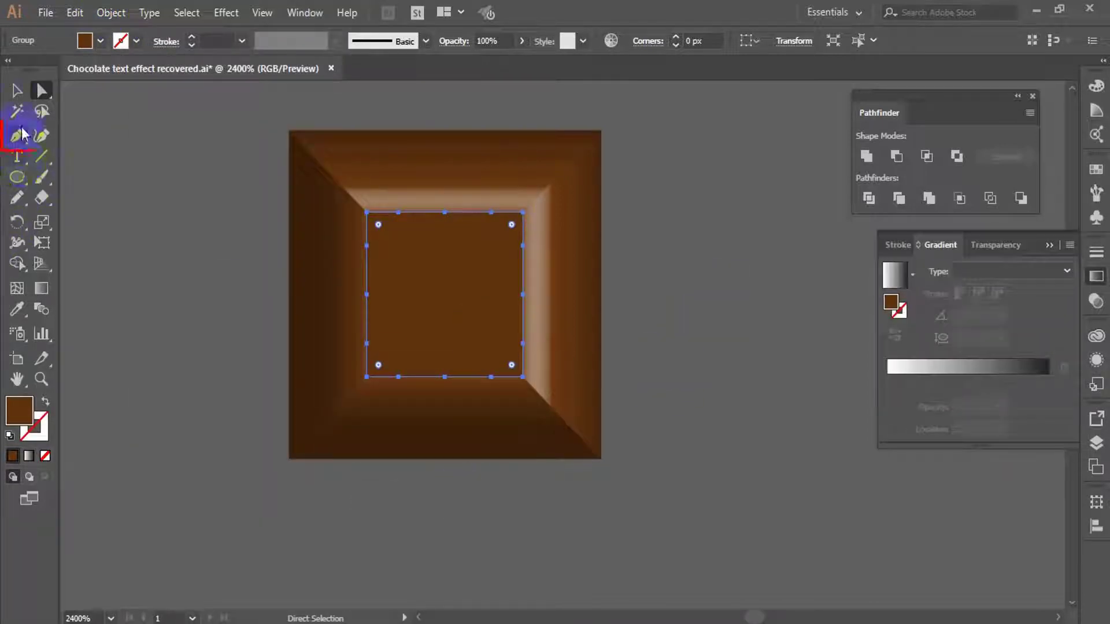
# Draw a straight diagonal Pen line from the midpoint of the inner square's top edge to the midpoint of its left edge
pyautogui.click(19, 136)
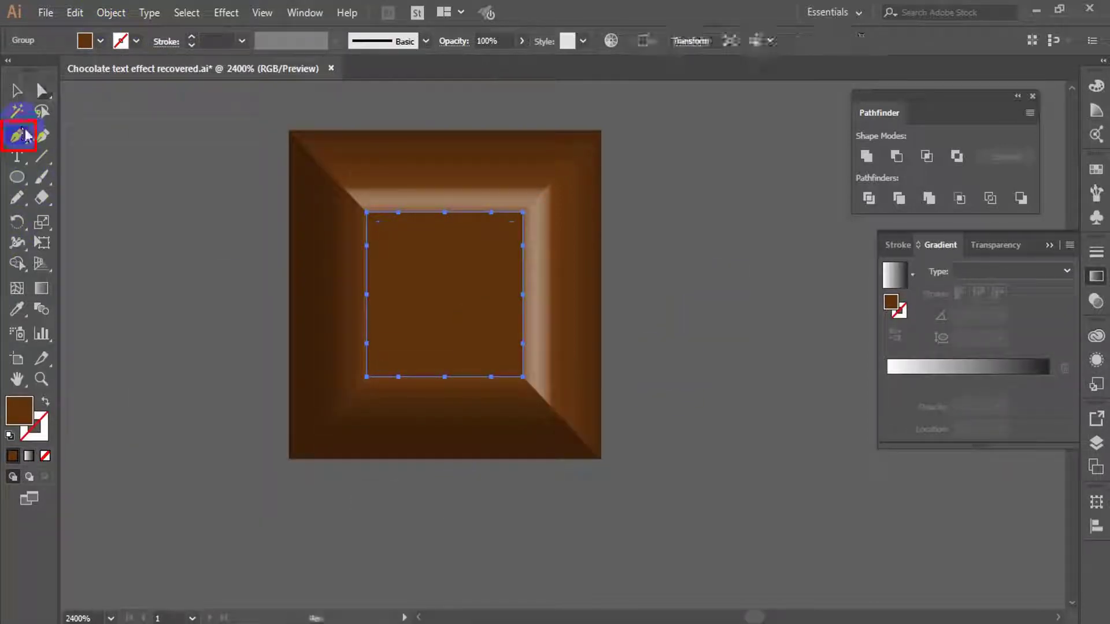
pyautogui.click(444, 214)
pyautogui.click(444, 215)
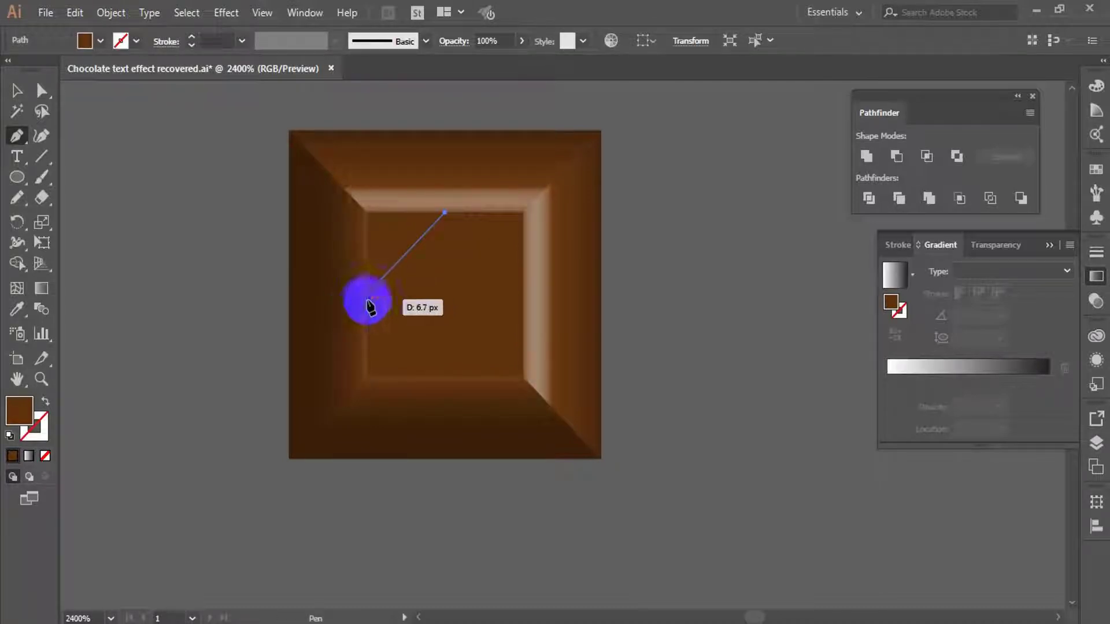
pyautogui.click(366, 294)
pyautogui.click(17, 90)
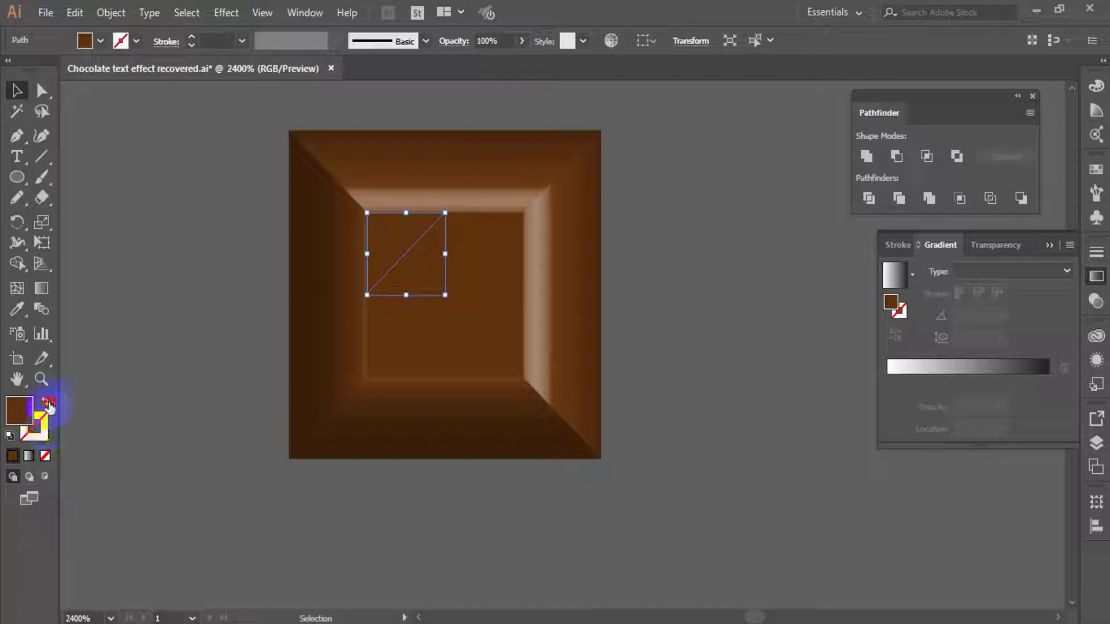
# Swap the diagonal line's fill and stroke and set the stroke colour to red, RGB 237, 10, 21
pyautogui.click(45, 401)
pyautogui.click(46, 427)
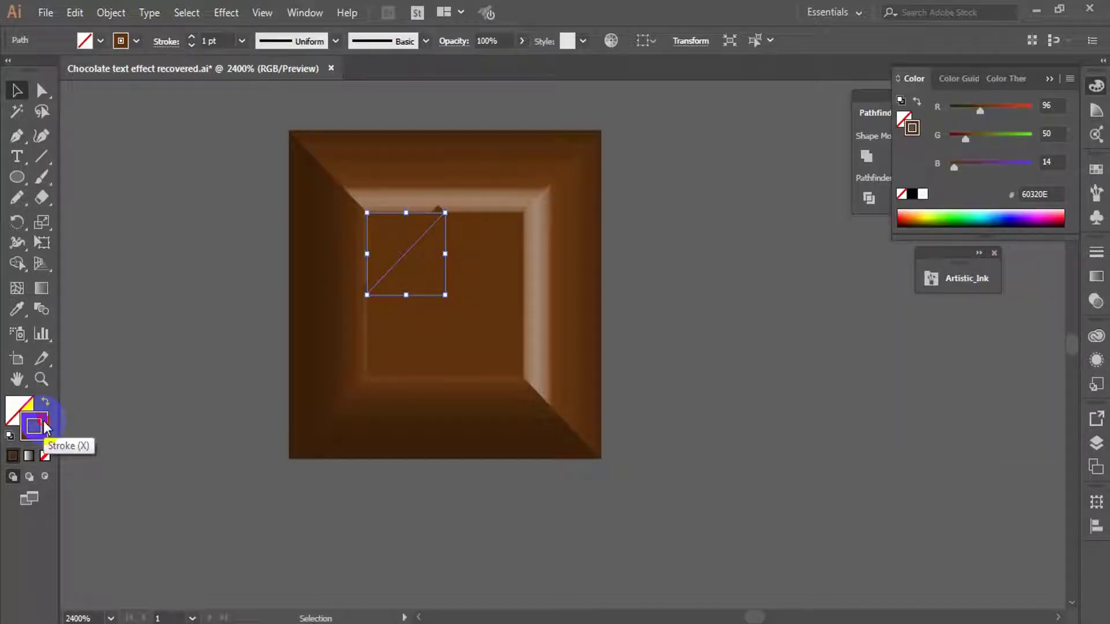
pyautogui.doubleClick(46, 426)
pyautogui.click(574, 207)
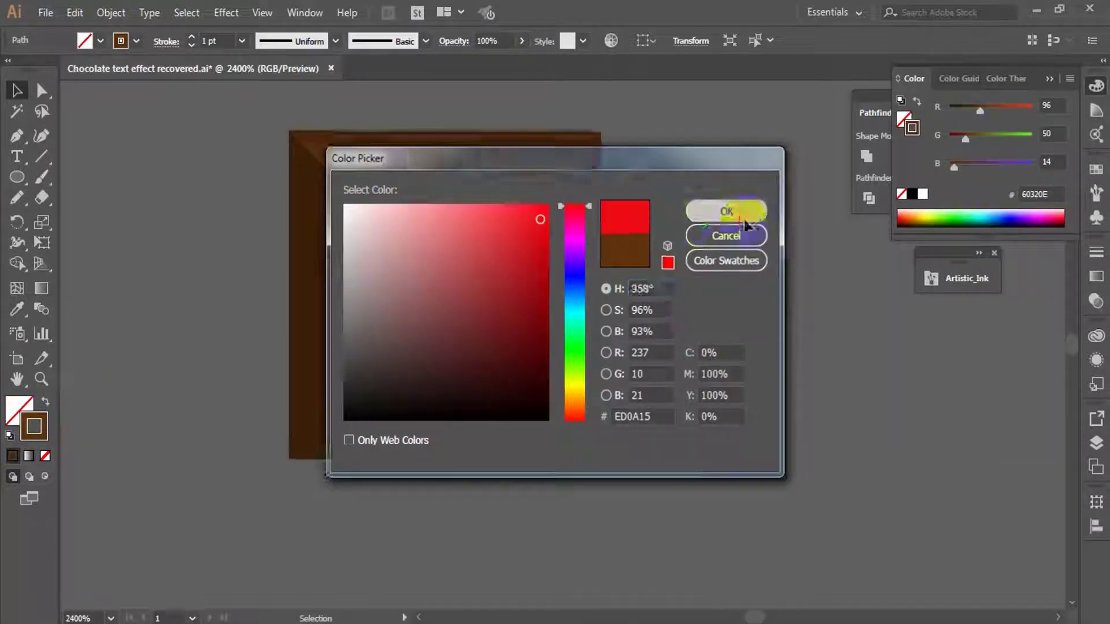
pyautogui.click(744, 219)
# Open the Artistic_Ink brush library and apply the brush tapered at both ends to the diagonal line
pyautogui.click(393, 42)
pyautogui.click(424, 57)
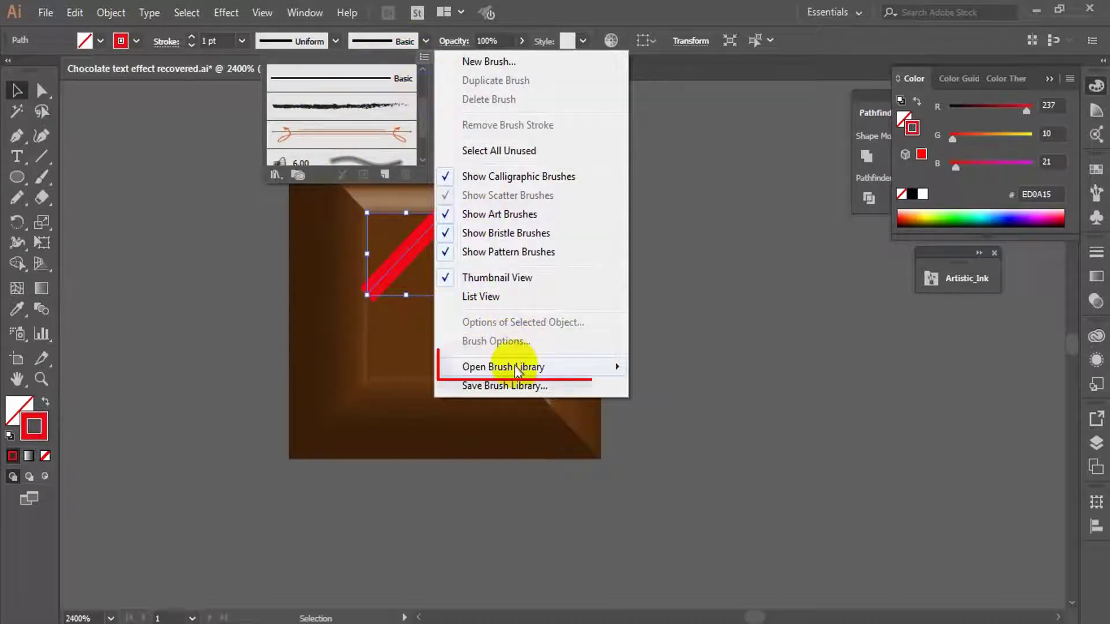
pyautogui.moveTo(509, 368)
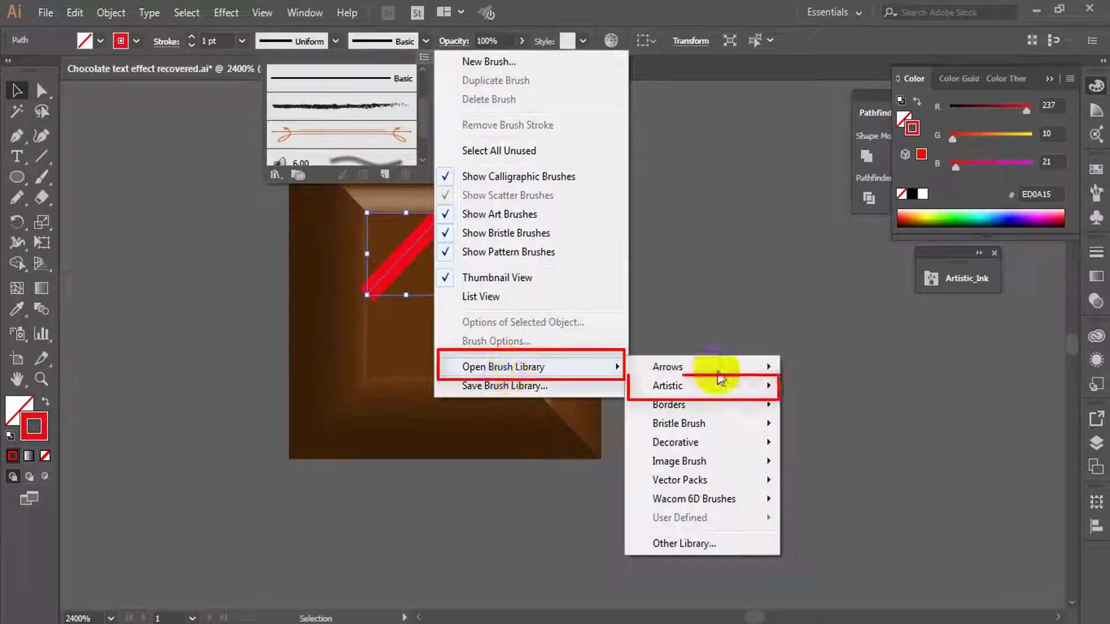
pyautogui.moveTo(704, 391)
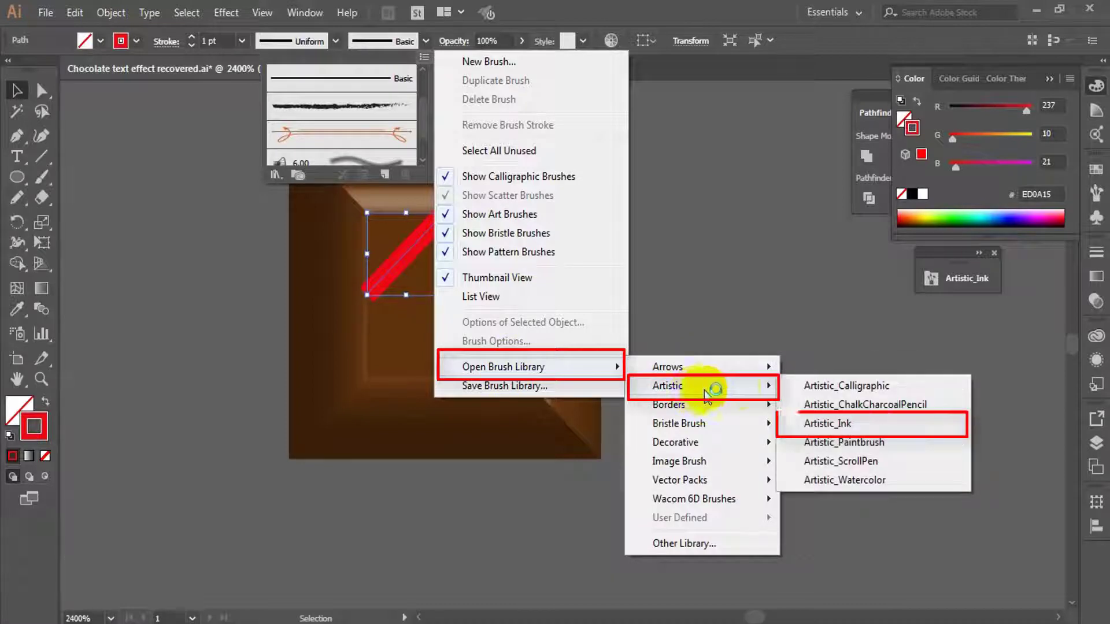
pyautogui.click(863, 426)
pyautogui.click(844, 324)
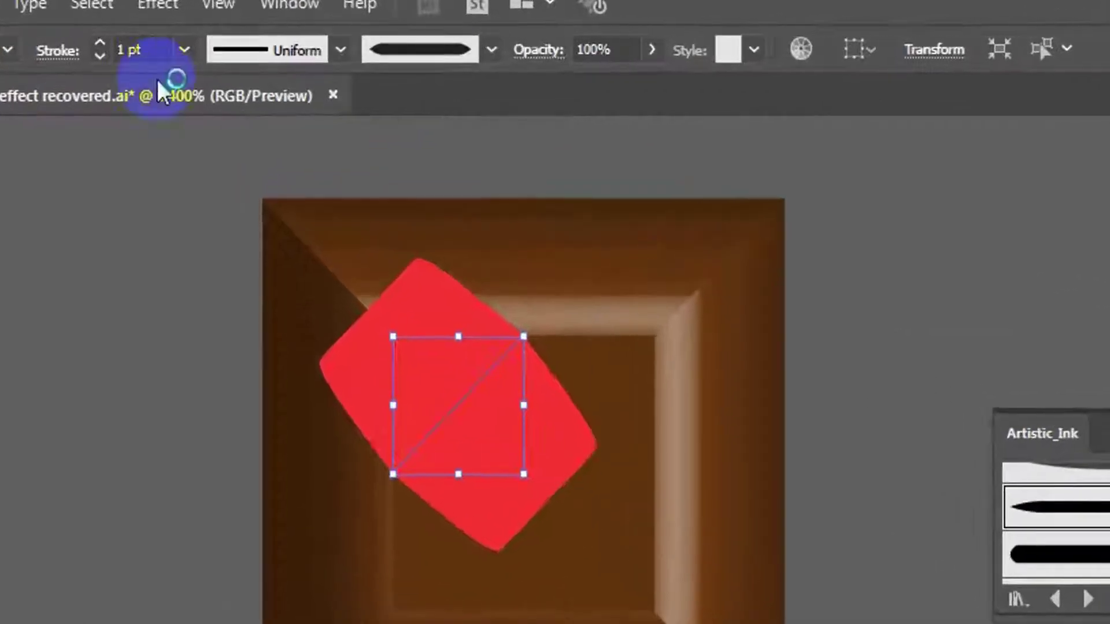
# Set the stroke weight of the red diagonal line to 0.05 pt
pyautogui.click(157, 47)
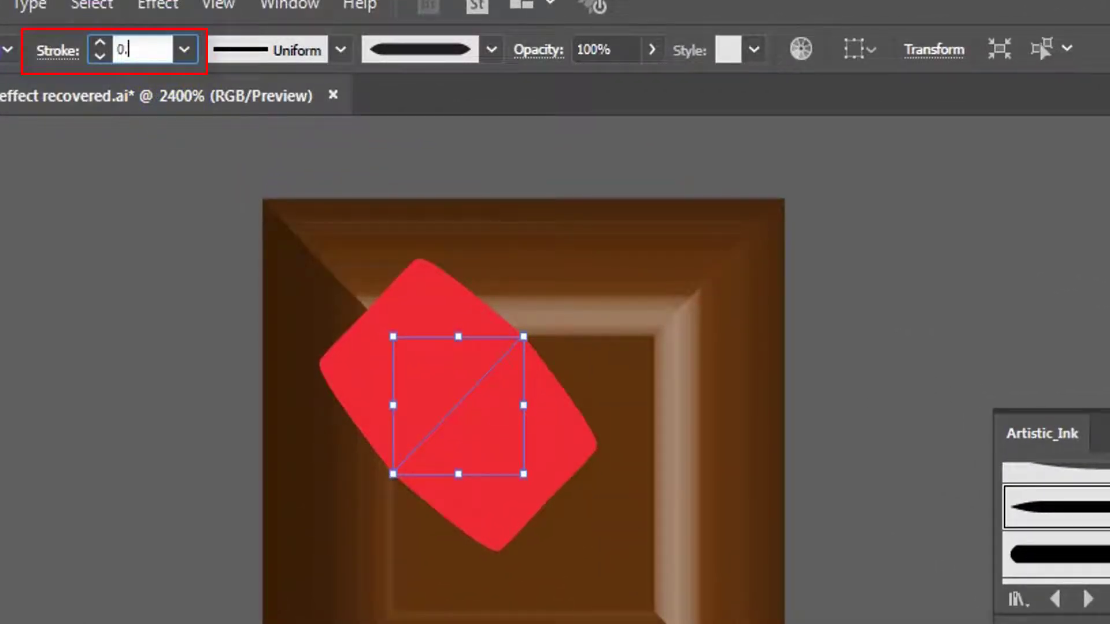
pyautogui.write('0.05')
pyautogui.press('Return')
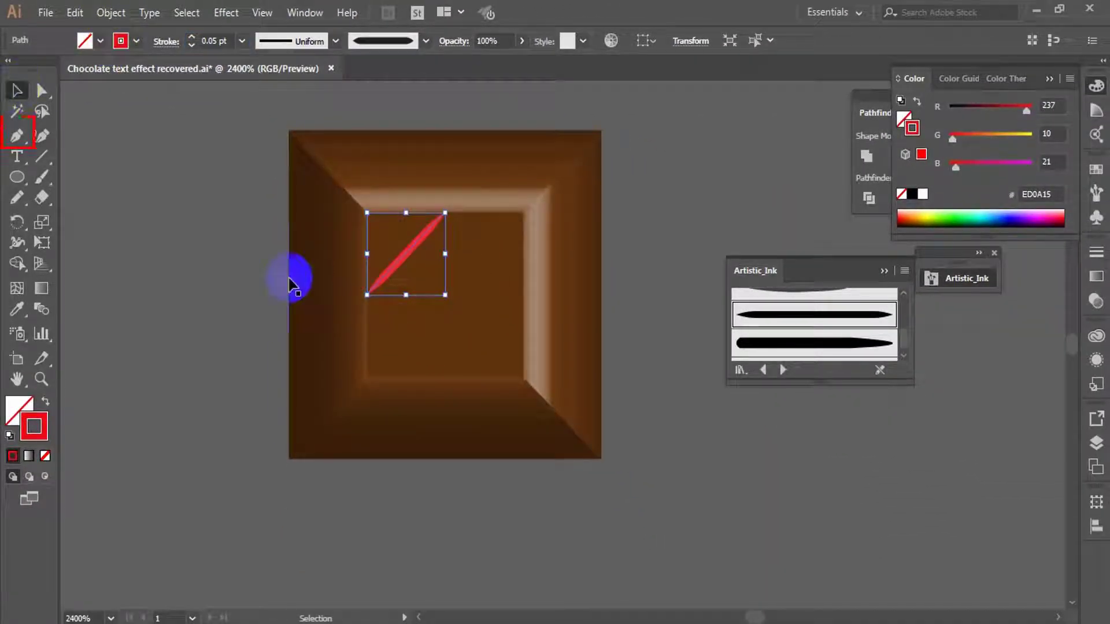
# Add two parallel red diagonals to the inner square, one between opposite corners and one joining the right and bottom edge midpoints
pyautogui.moveTo(408, 255); pyautogui.dragTo(445, 296)
pyautogui.hotkey('ctrl', 'a')
pyautogui.moveTo(367, 376)
pyautogui.mouseDown()
pyautogui.moveTo(377, 374)
pyautogui.moveTo(367, 377)
pyautogui.mouseUp()
pyautogui.moveTo(484, 253); pyautogui.dragTo(524, 212)
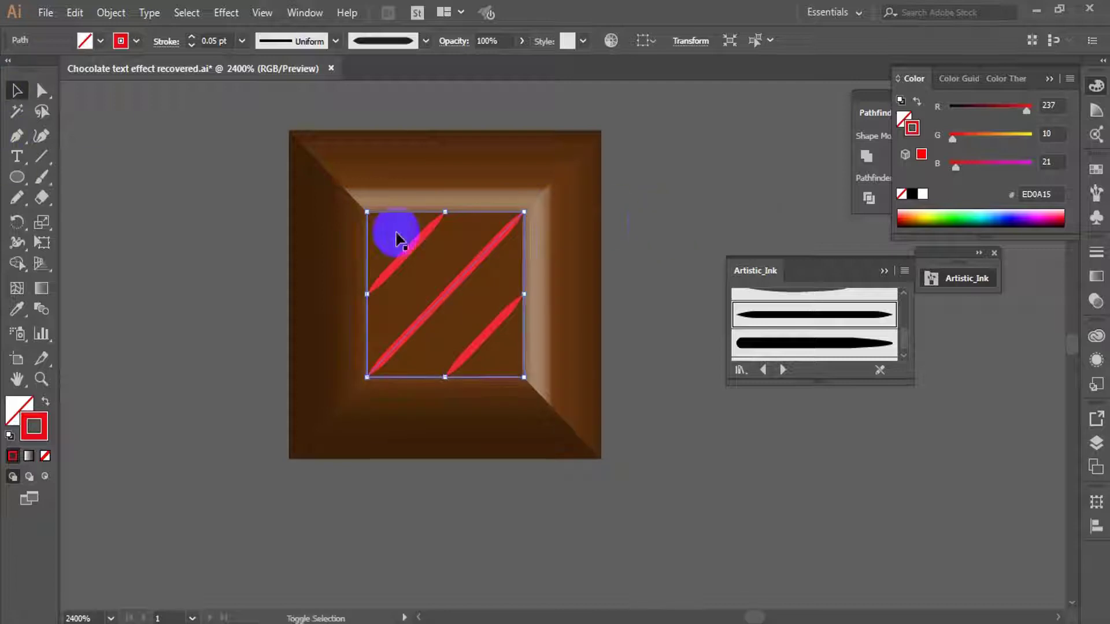
# Expand the appearance of the three red diagonal strokes and fill them with a linear gradient that has an extra stop at 50%
pyautogui.keyDown('shift'); pyautogui.click(413, 247); pyautogui.keyUp('shift')
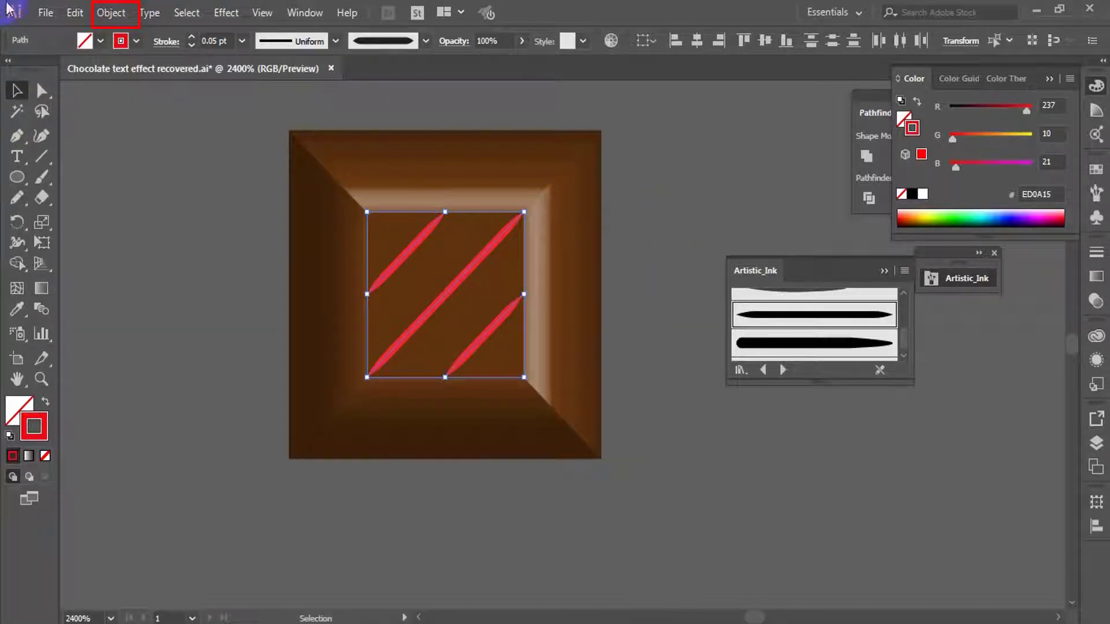
pyautogui.click(115, 14)
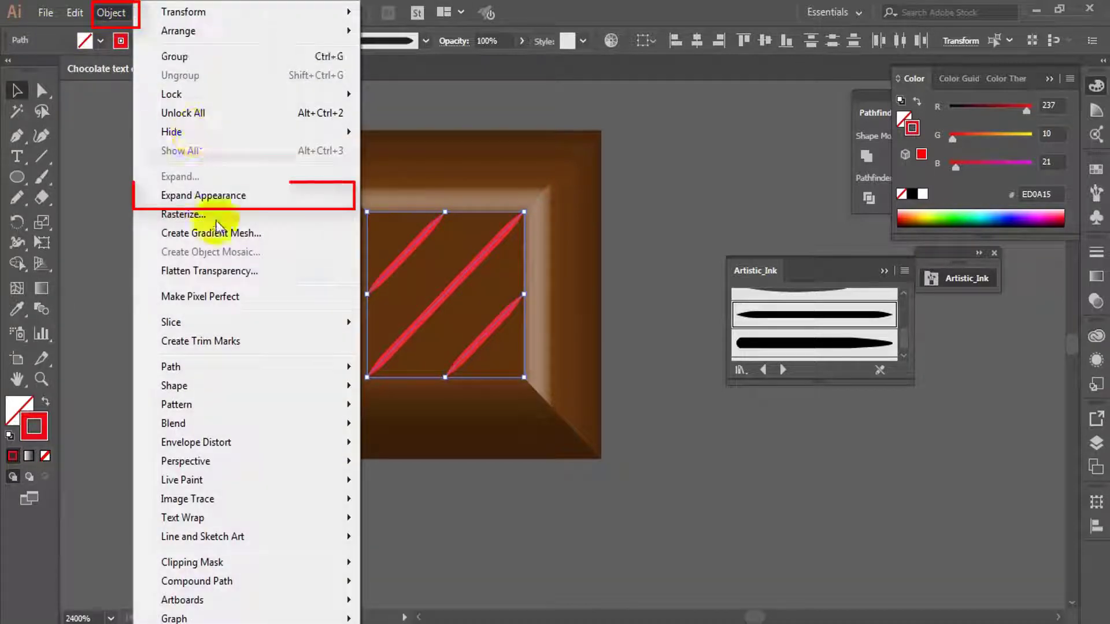
pyautogui.click(215, 197)
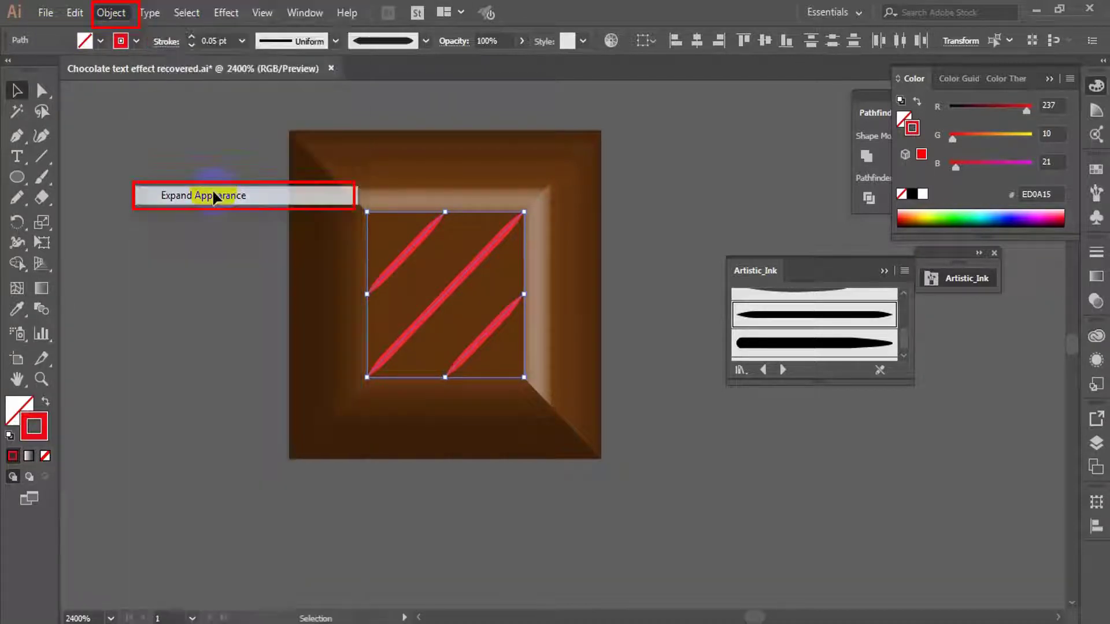
pyautogui.click(22, 411)
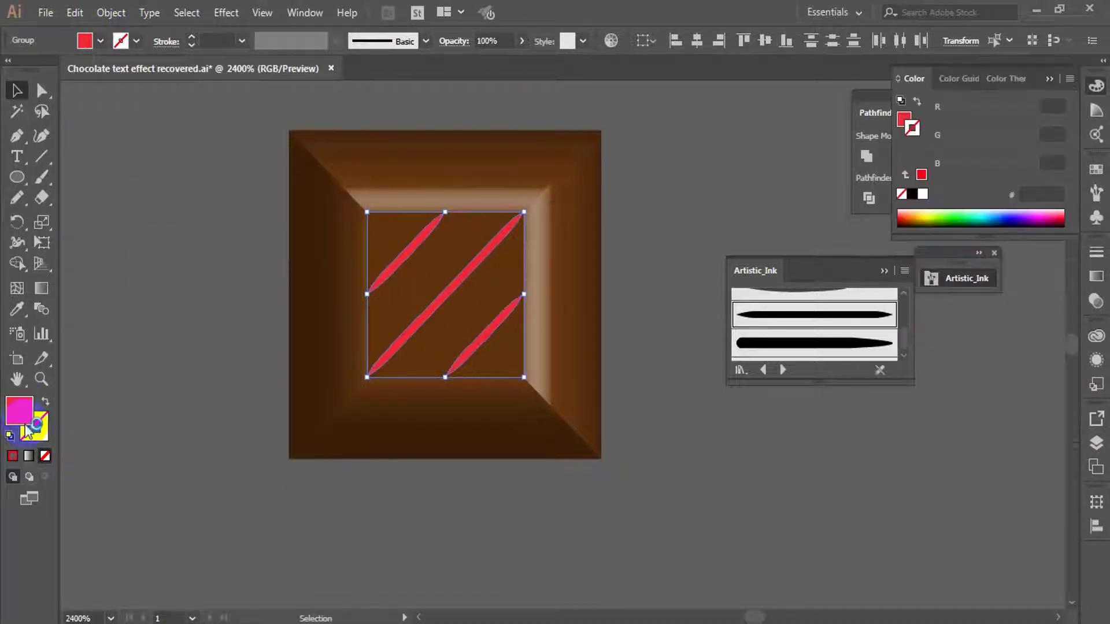
pyautogui.click(30, 458)
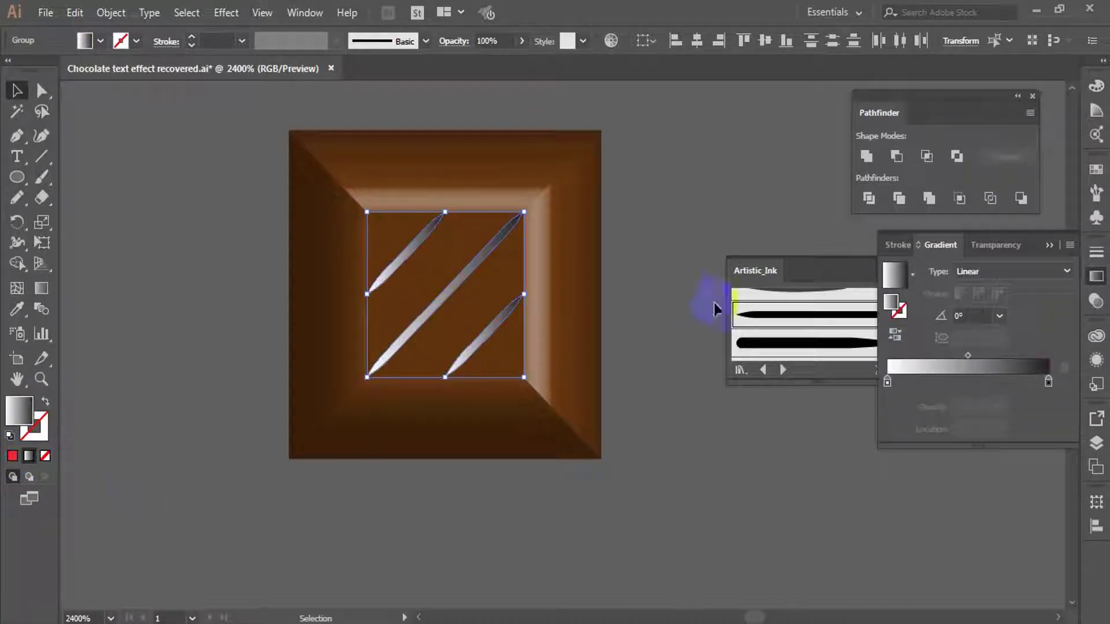
pyautogui.press('a')
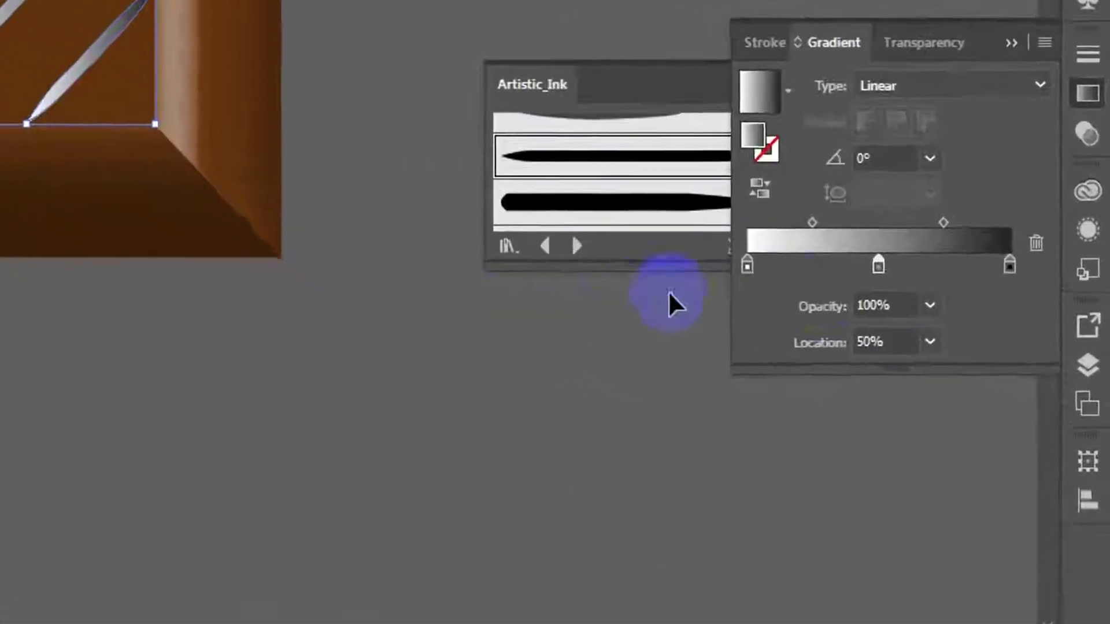
# Switch the diagonals' first gradient stop to RGB and set its colour to 67, 35, 10
pyautogui.doubleClick(738, 258)
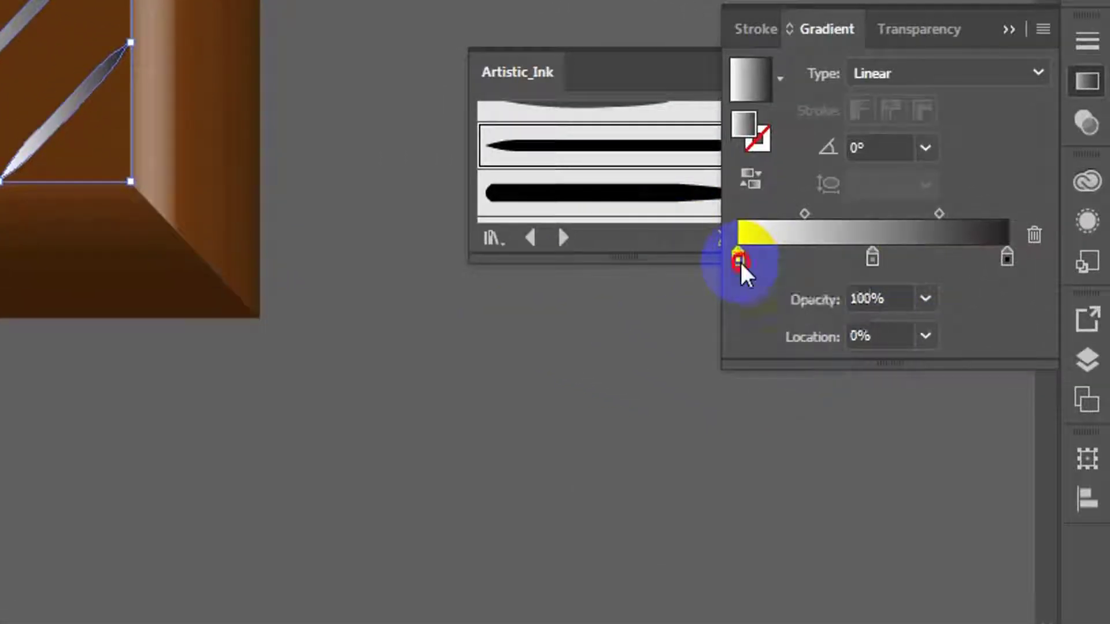
pyautogui.click(1002, 289)
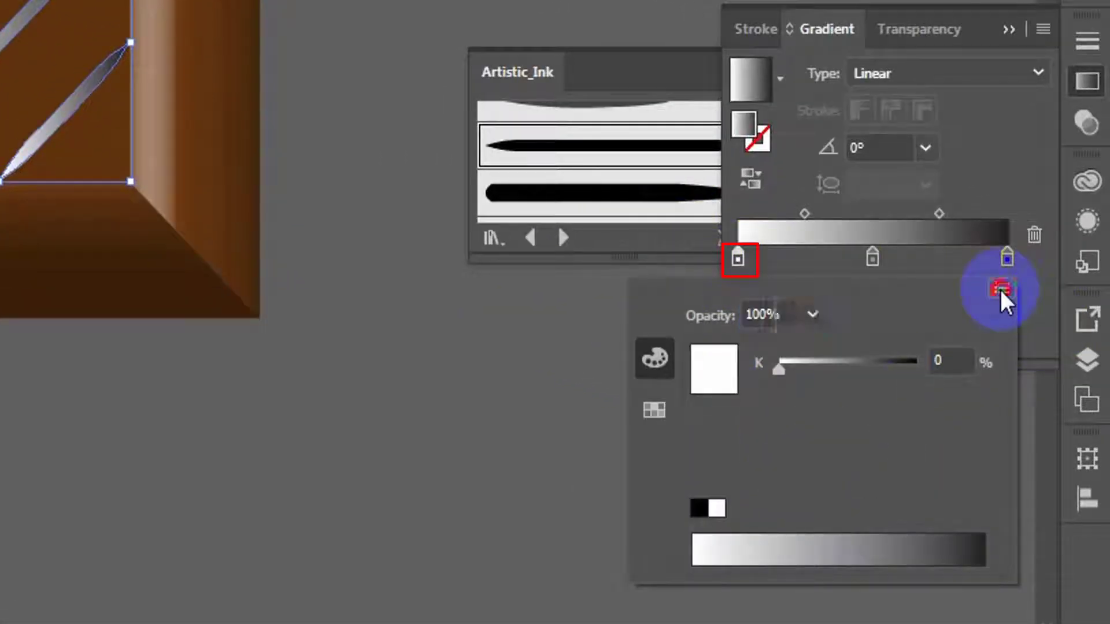
pyautogui.click(895, 341)
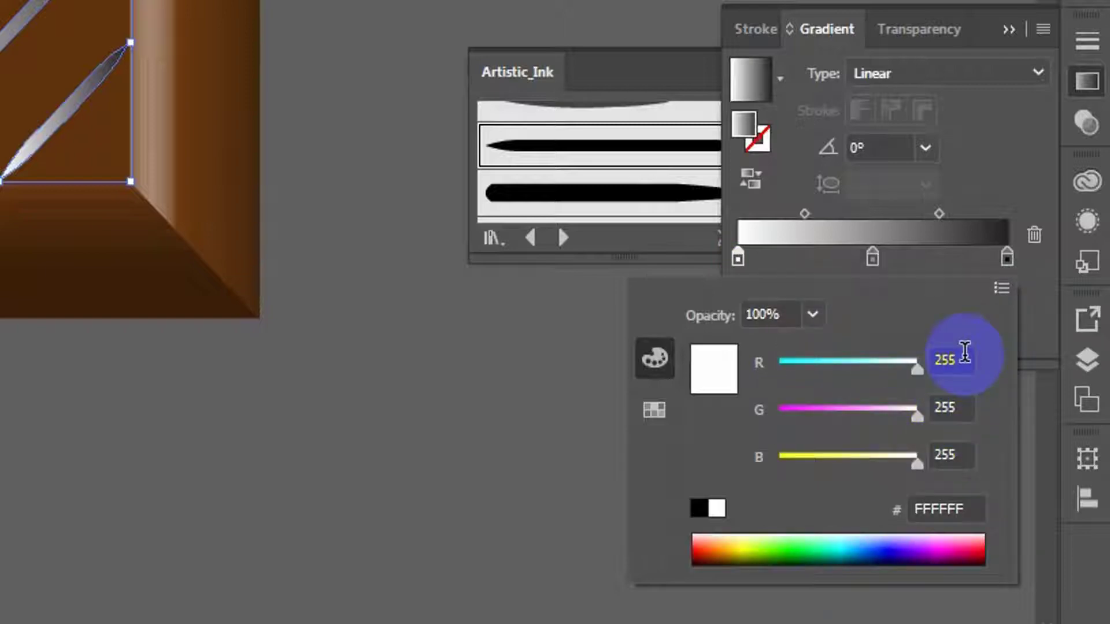
pyautogui.click(951, 360)
pyautogui.write('67')
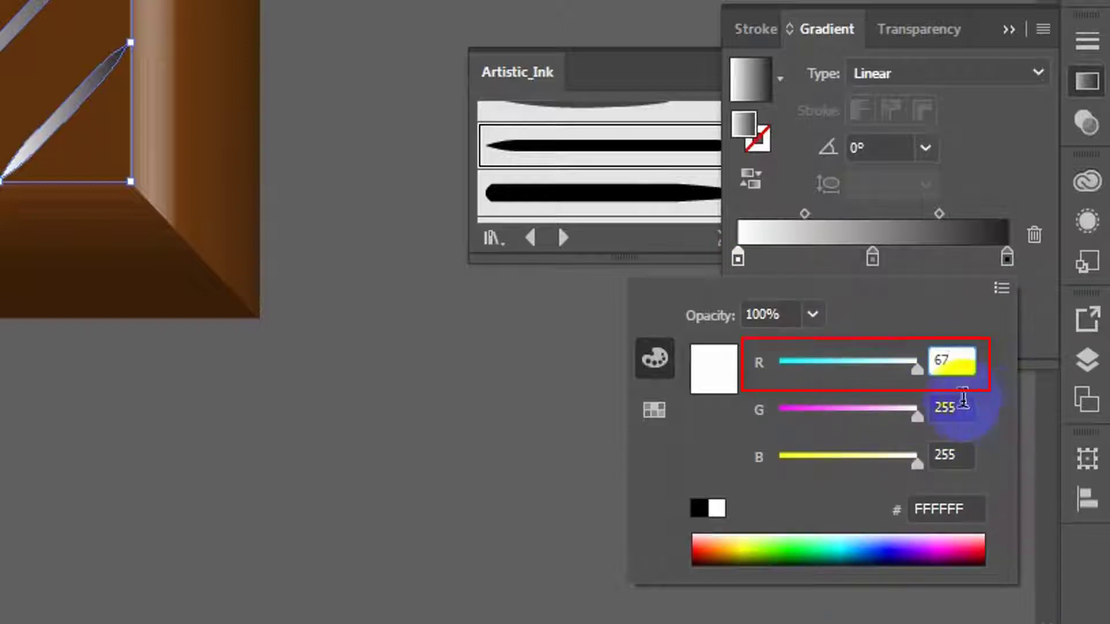
pyautogui.click(962, 400)
pyautogui.write('35')
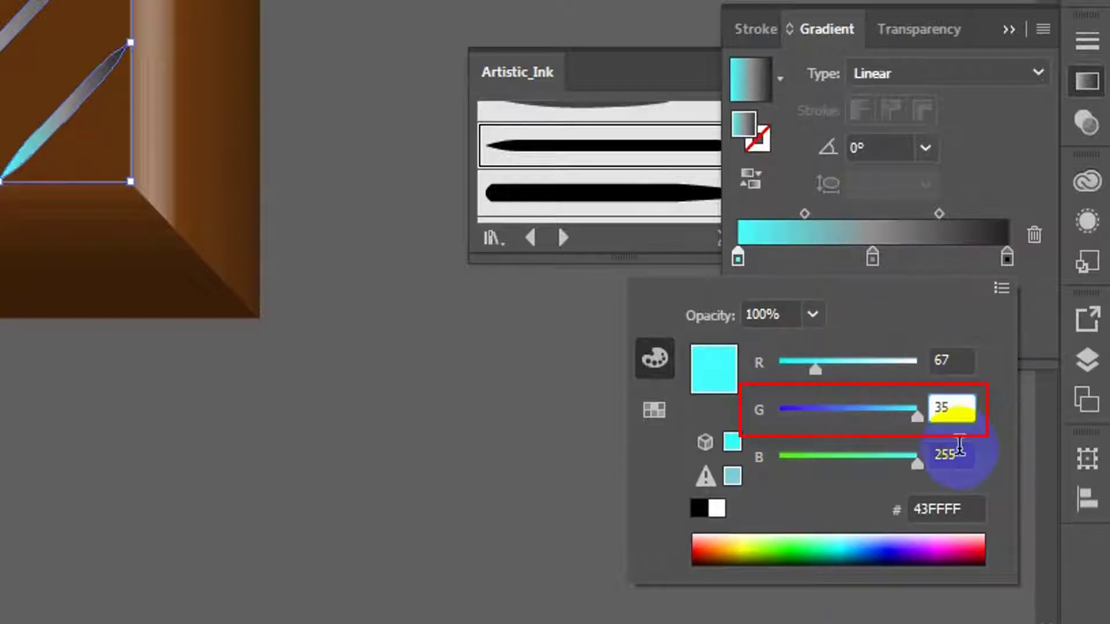
pyautogui.click(959, 448)
pyautogui.write('10')
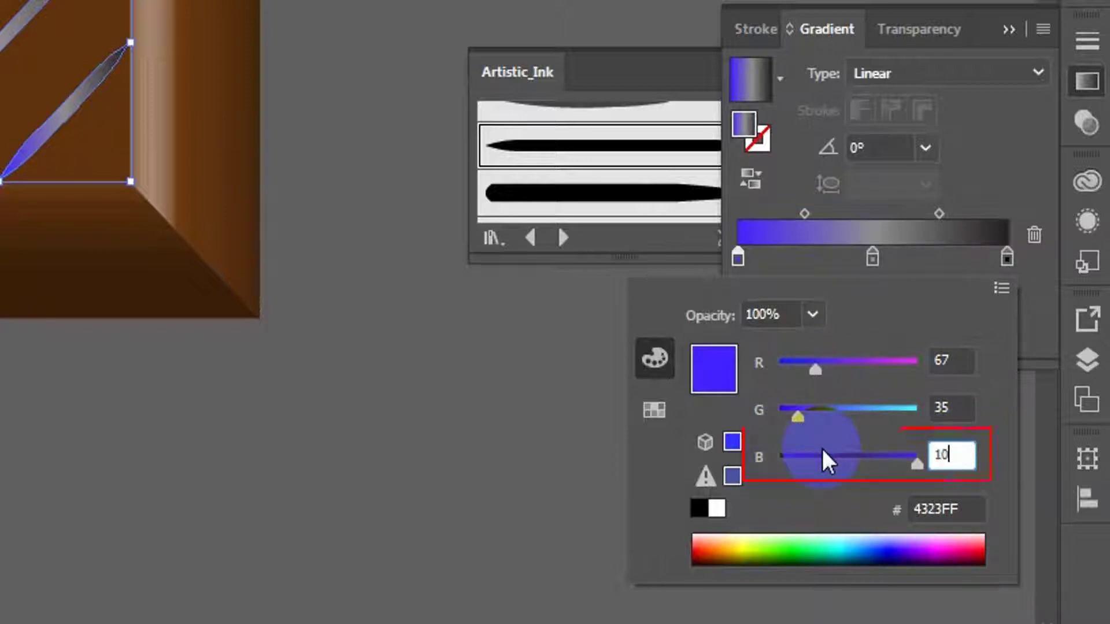
pyautogui.press('Return')
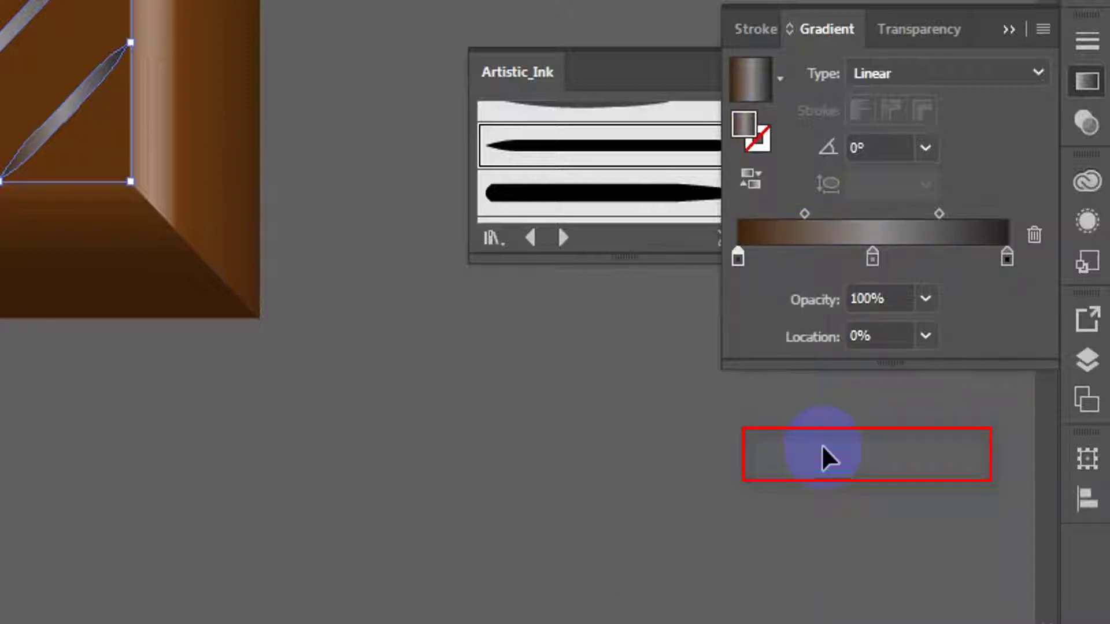
# Set the middle gradient stop of the diagonals at 50% to RGB 142, 87, 48
pyautogui.click(876, 258)
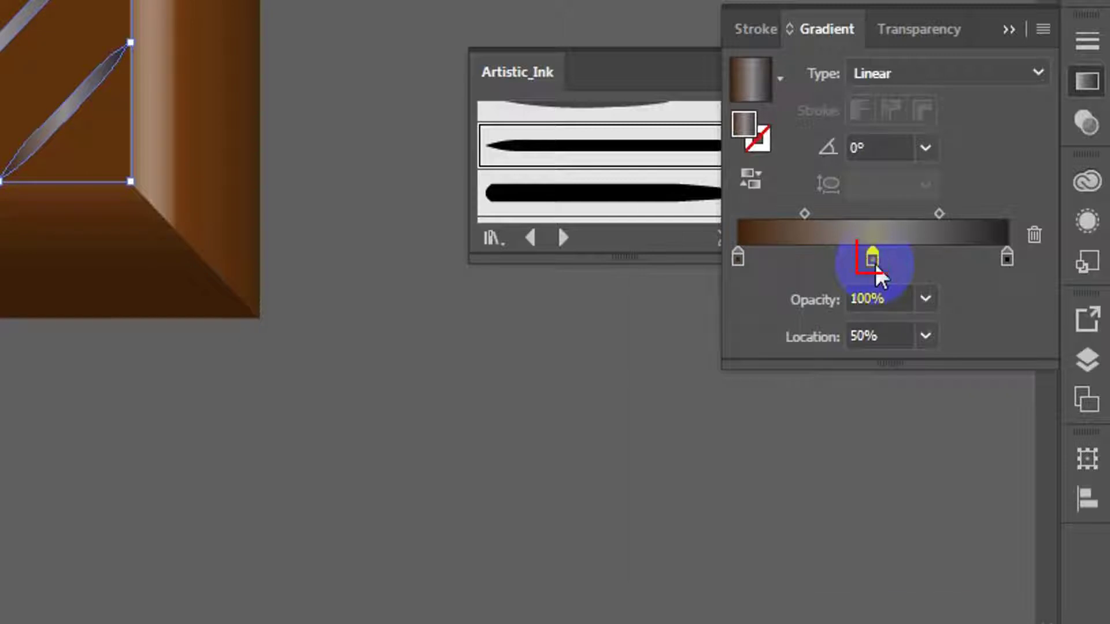
pyautogui.doubleClick(876, 260)
pyautogui.click(878, 260)
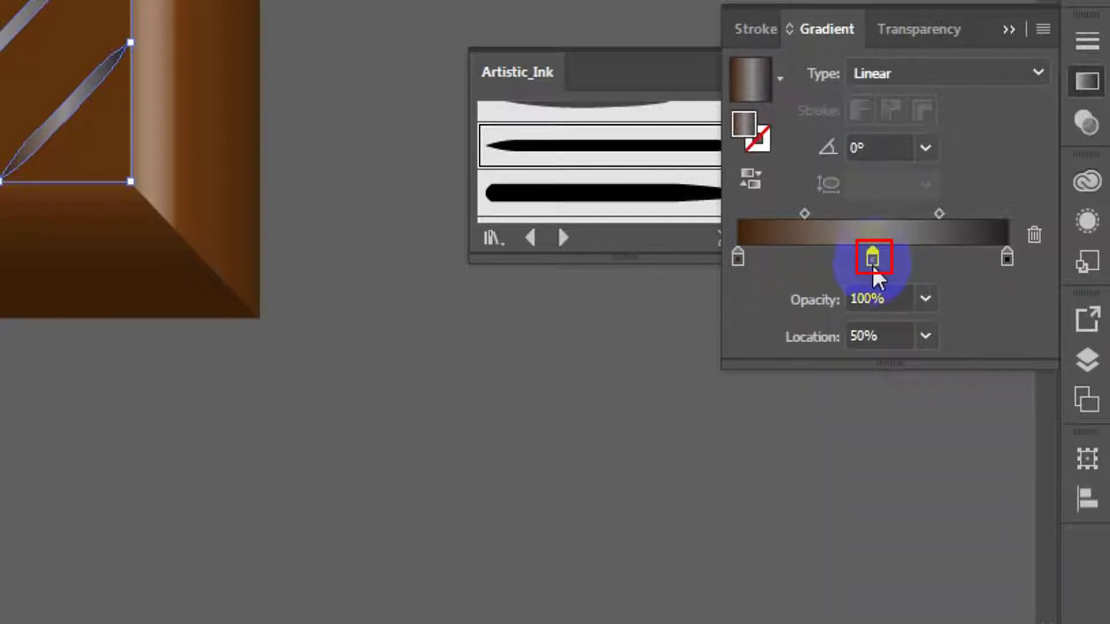
pyautogui.doubleClick(874, 270)
pyautogui.click(967, 361)
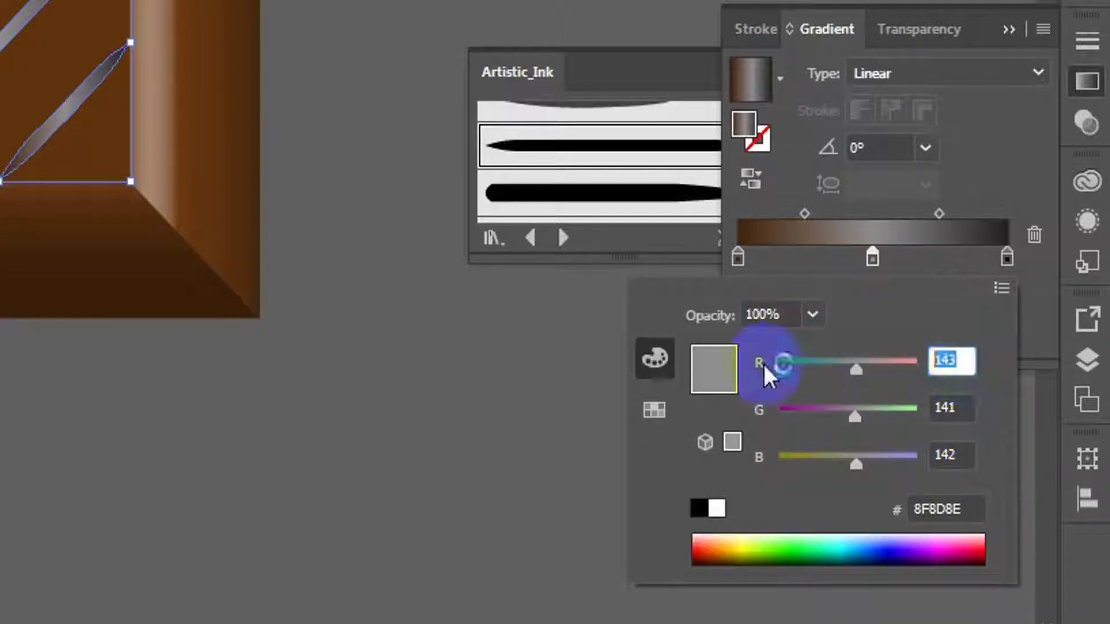
pyautogui.write('142')
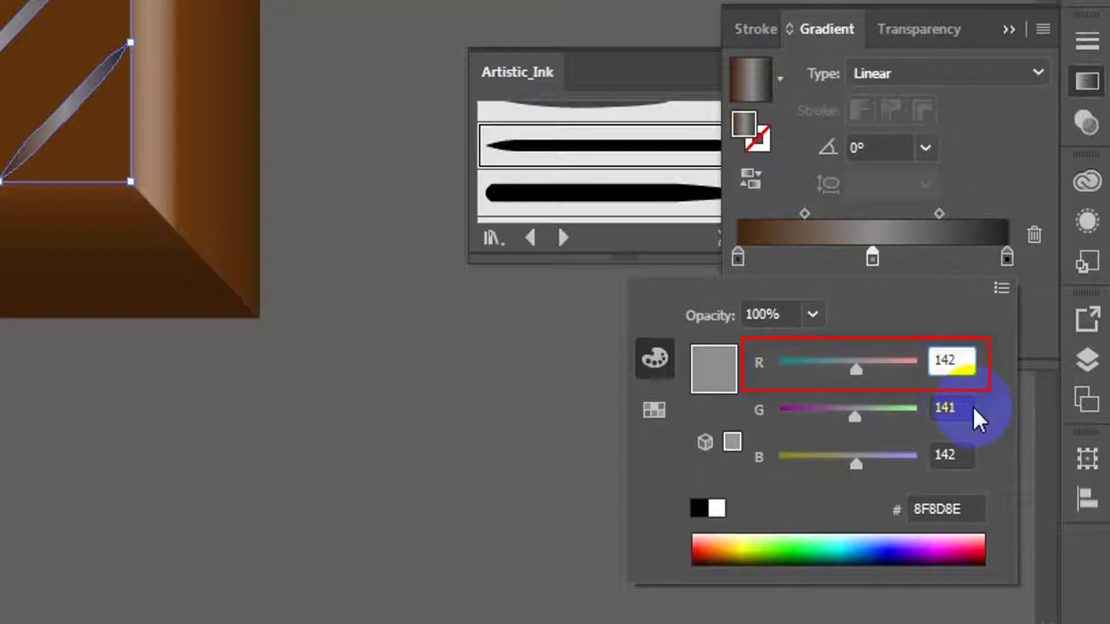
pyautogui.click(954, 407)
pyautogui.write('87')
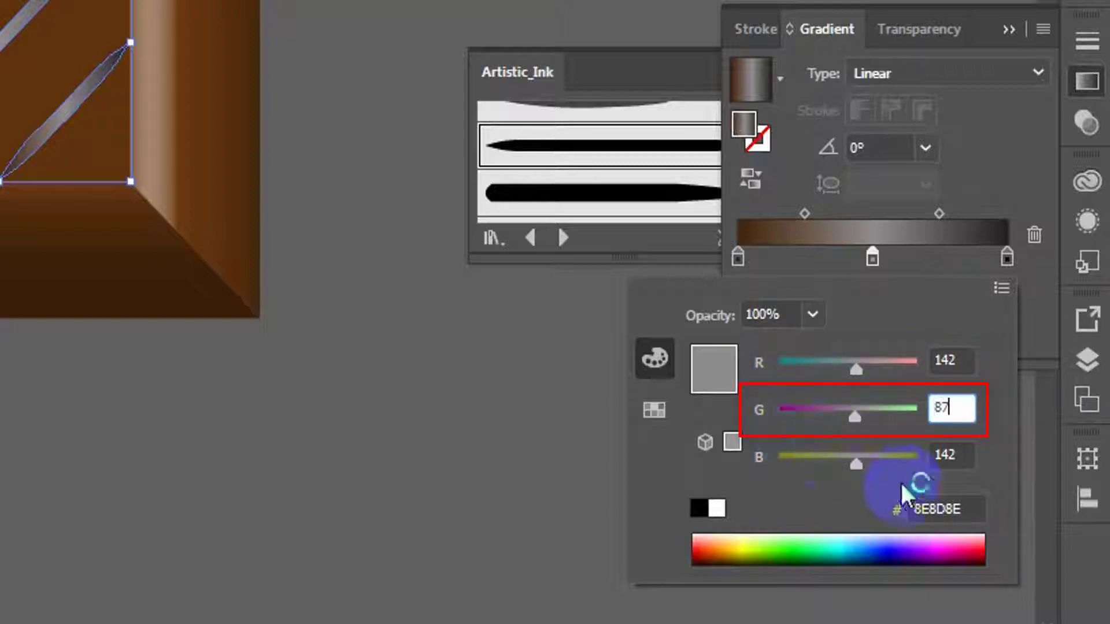
pyautogui.click(953, 457)
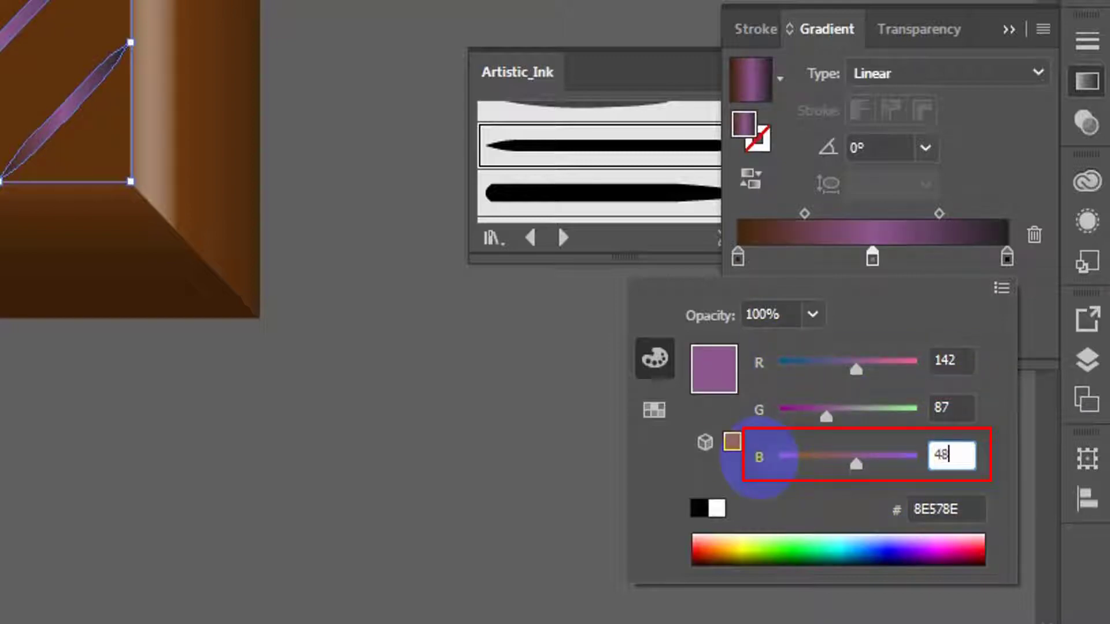
pyautogui.write('48')
pyautogui.press('Return')
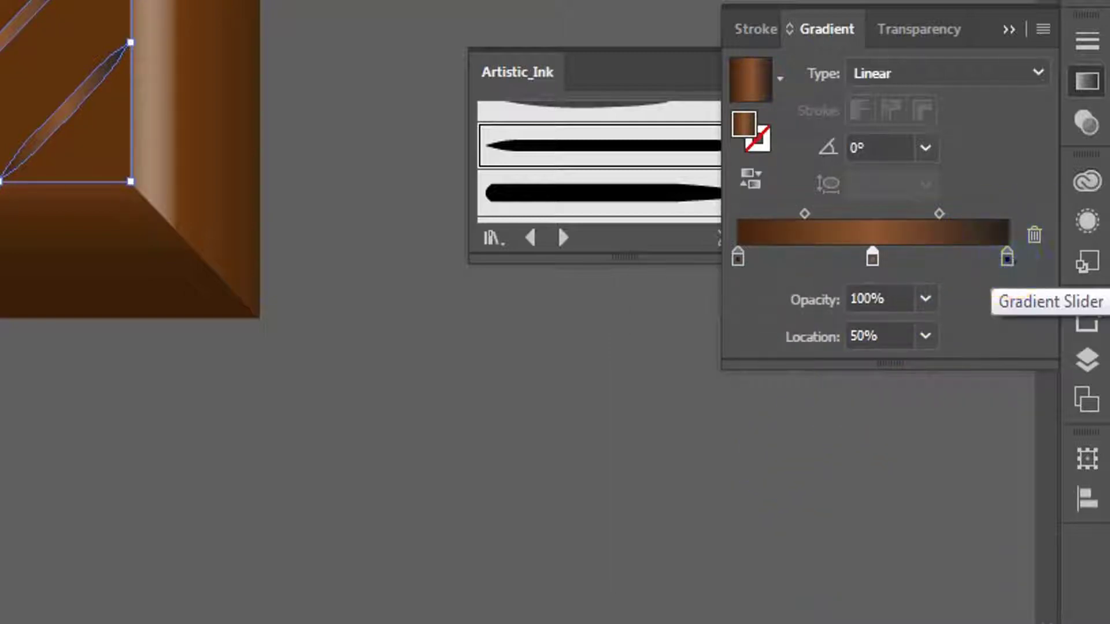
# Switch the diagonals' last gradient stop to RGB with red 67 and green 35, and deselect the strokes
pyautogui.click(1008, 259)
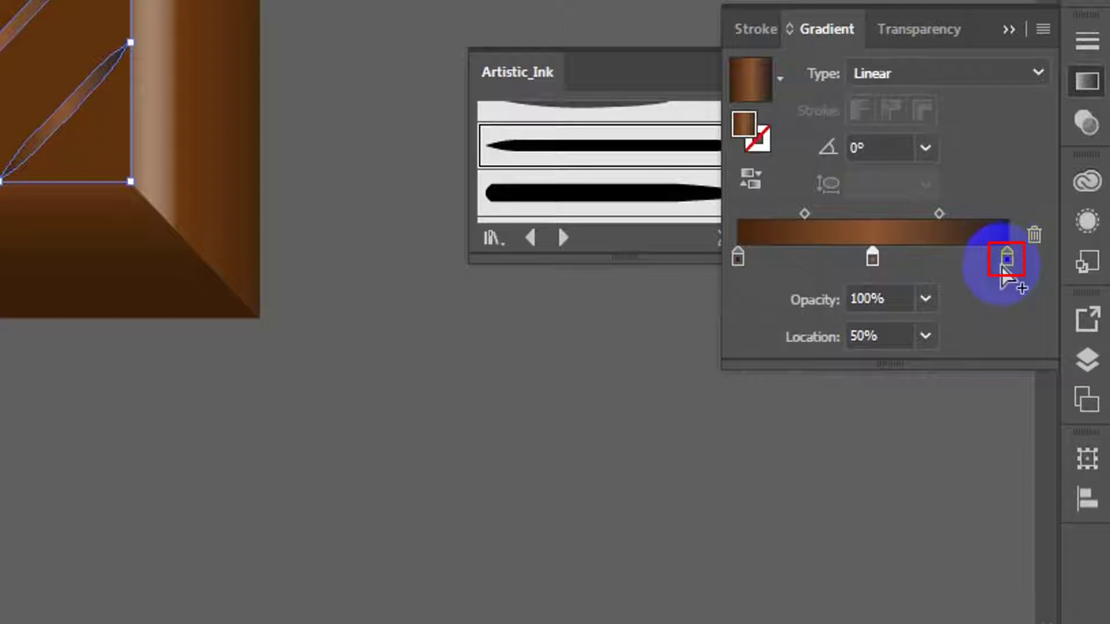
pyautogui.doubleClick(1007, 258)
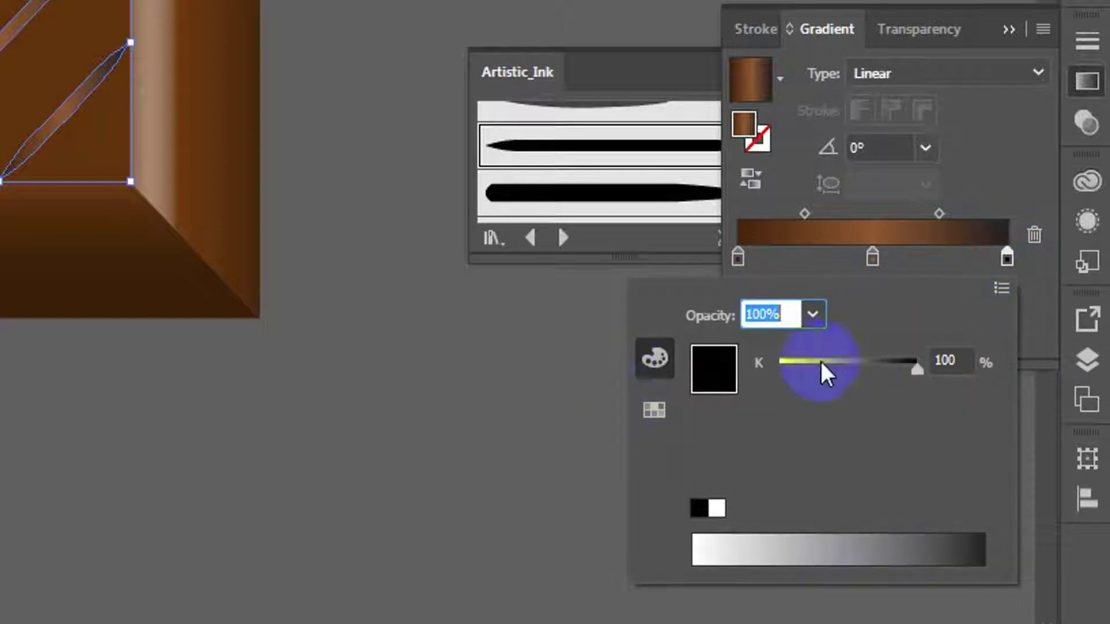
pyautogui.click(1003, 289)
pyautogui.click(884, 330)
pyautogui.click(966, 362)
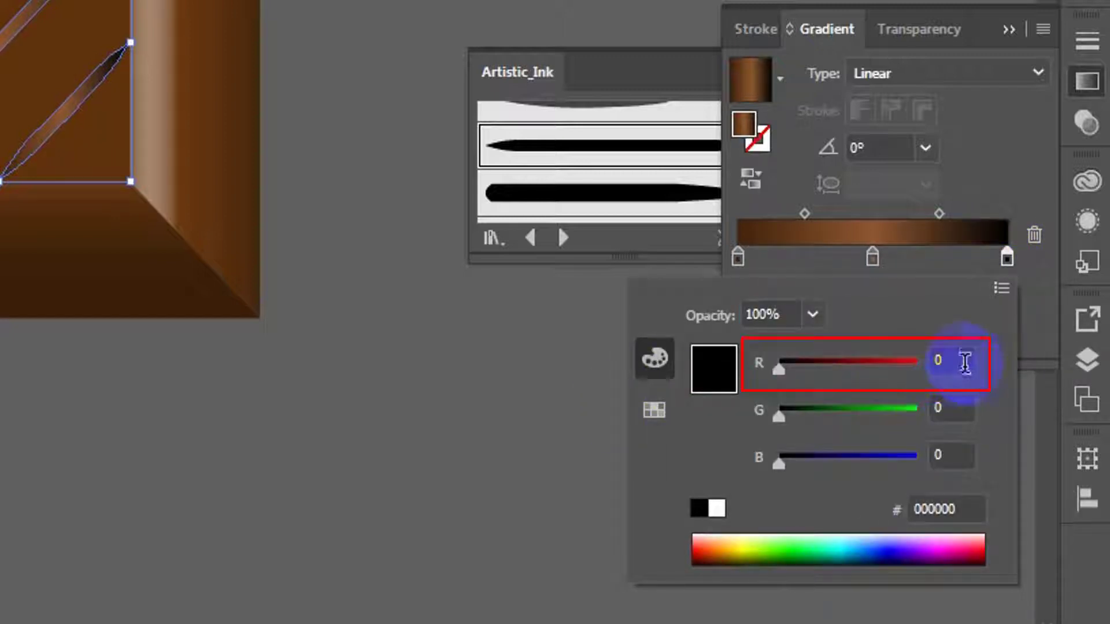
pyautogui.write('67')
pyautogui.click(950, 407)
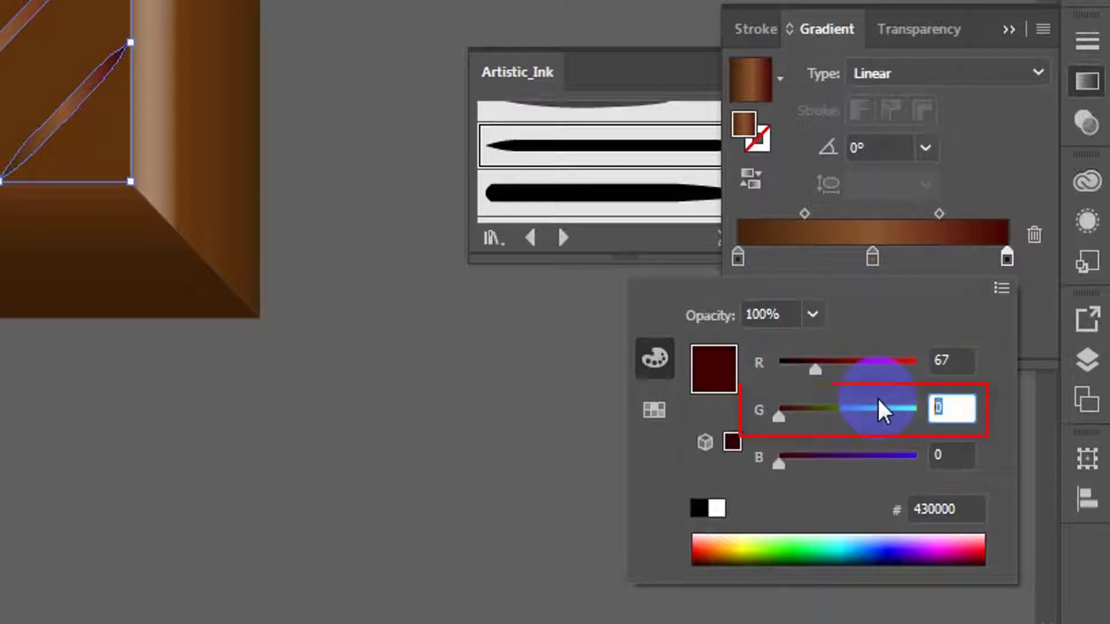
pyautogui.write('35')
pyautogui.click(953, 454)
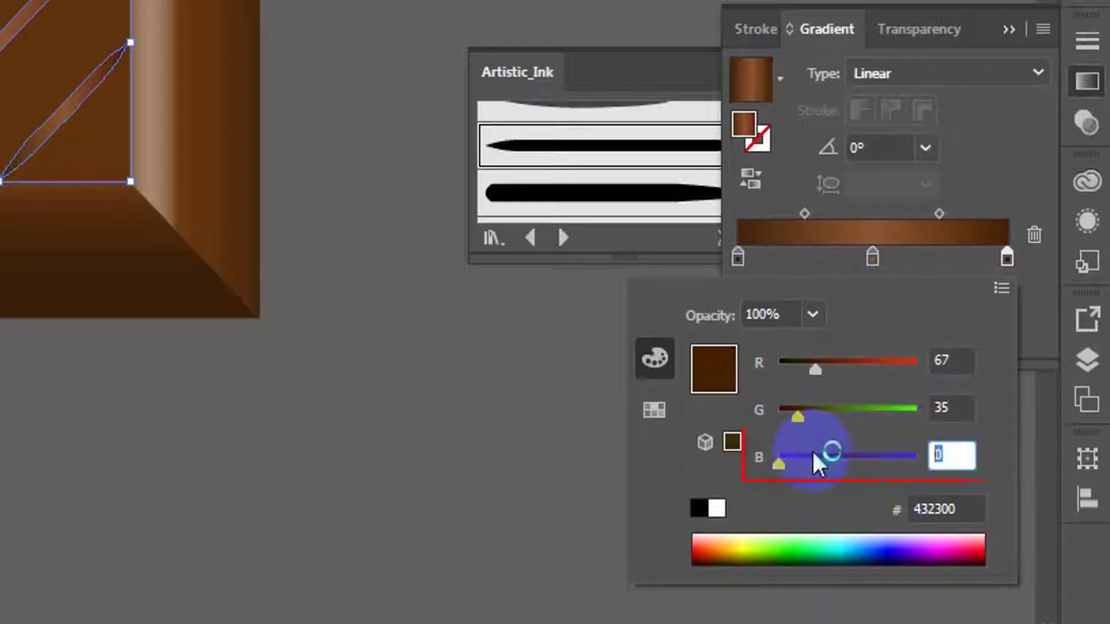
pyautogui.press('Return')
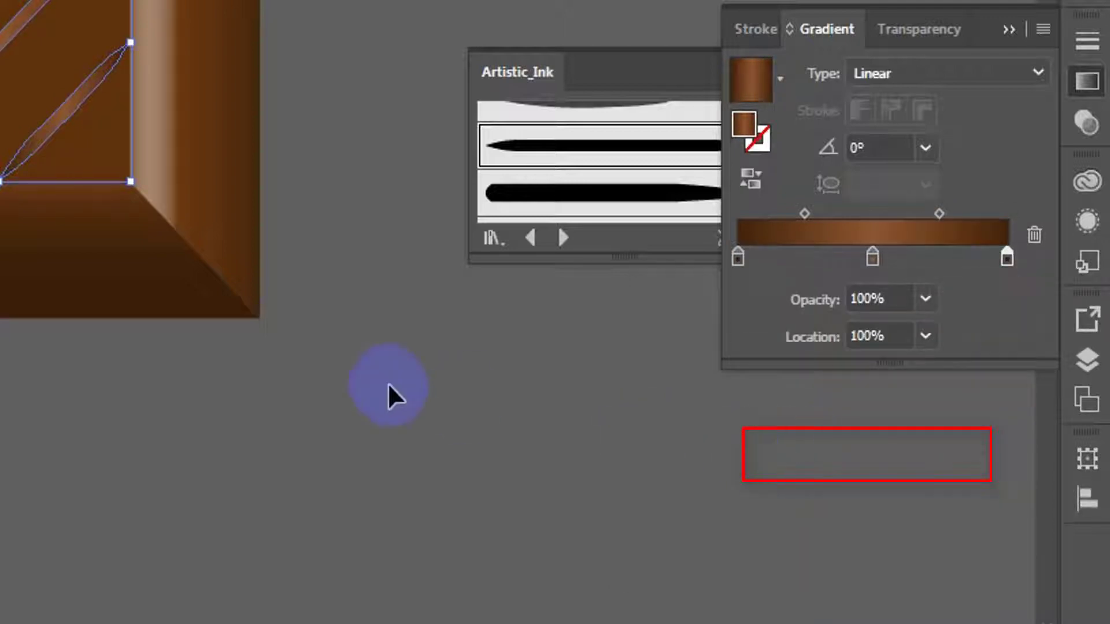
pyautogui.click(352, 374)
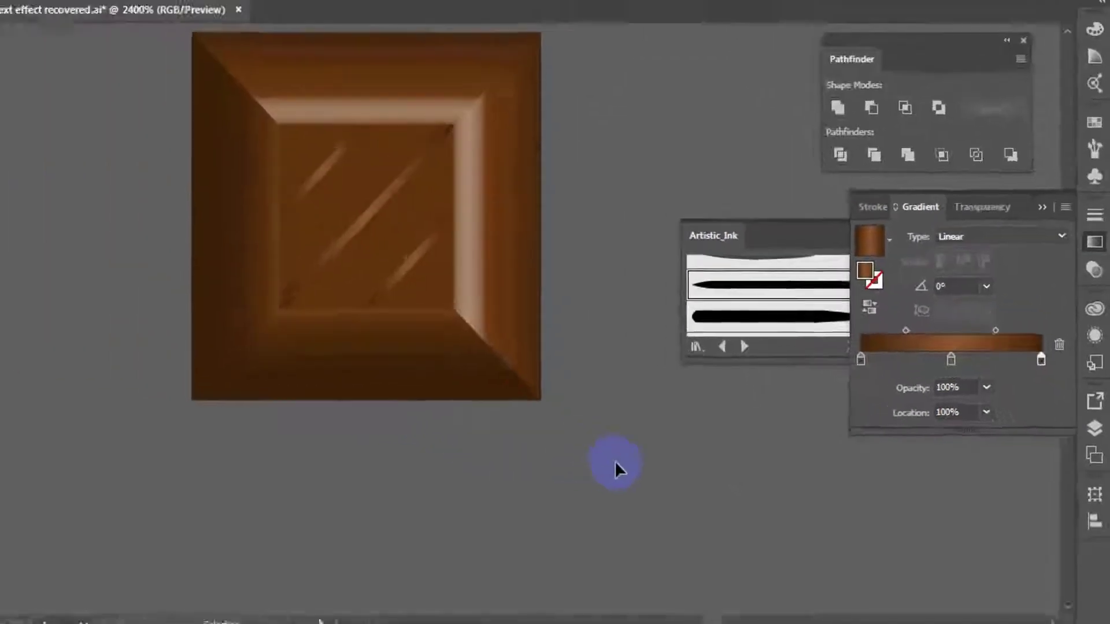
# Place the decorated chocolate square on the white artboard below the CHOCO lettering
pyautogui.press('z')
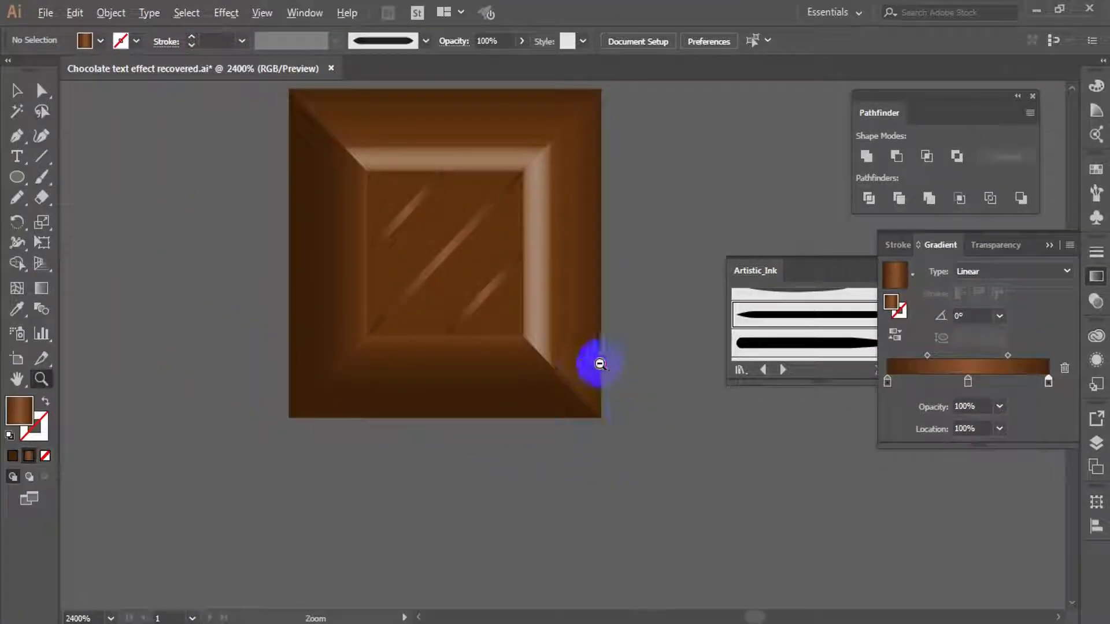
pyautogui.keyDown('alt'); pyautogui.click(594, 350); pyautogui.keyUp('alt')
pyautogui.click(455, 306)
pyautogui.moveTo(695, 359); pyautogui.dragTo(534, 350)
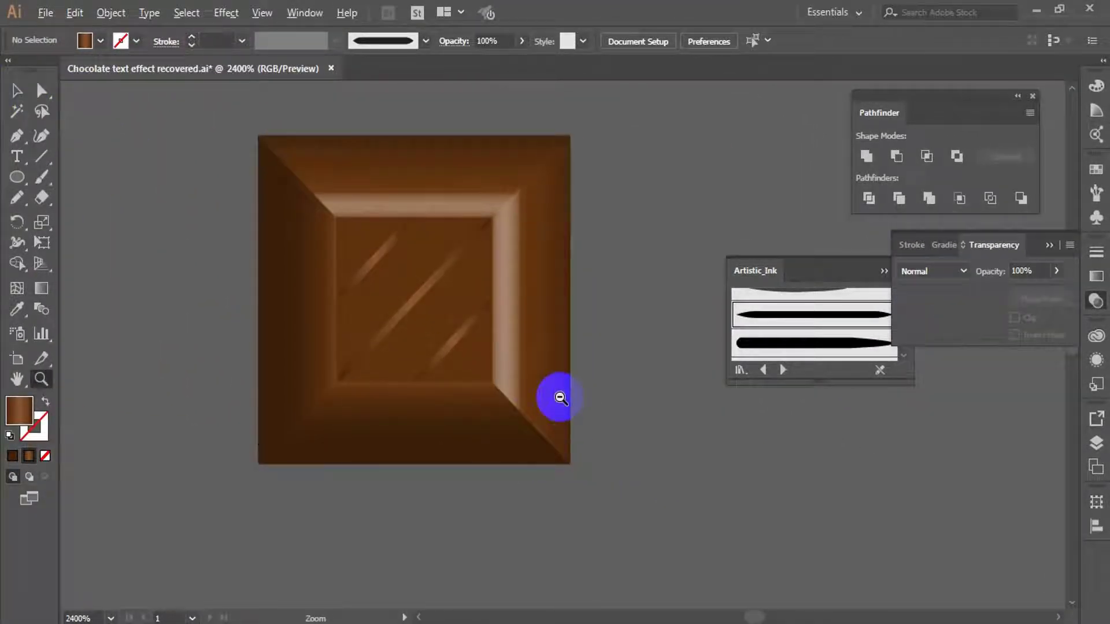
pyautogui.keyDown('alt'); pyautogui.click(560, 396); pyautogui.keyUp('alt')
pyautogui.keyDown('alt'); pyautogui.click(476, 327); pyautogui.keyUp('alt')
pyautogui.keyDown('alt'); pyautogui.click(478, 326); pyautogui.keyUp('alt')
pyautogui.keyDown('alt'); pyautogui.click(614, 350); pyautogui.keyUp('alt')
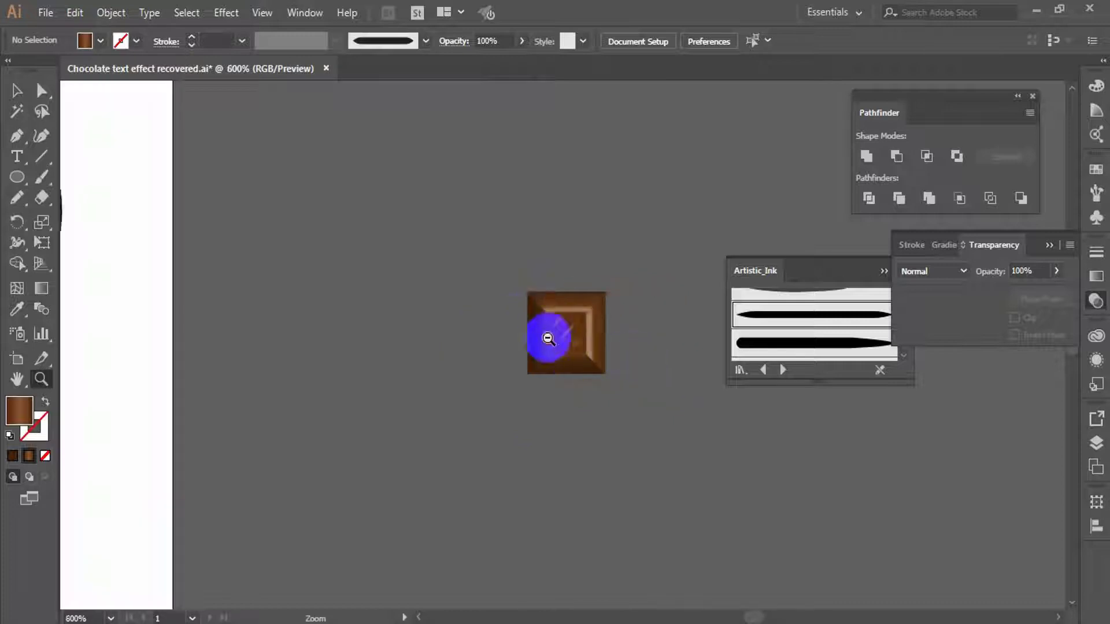
pyautogui.keyDown('alt'); pyautogui.click(555, 342); pyautogui.keyUp('alt')
pyautogui.keyDown('alt'); pyautogui.click(596, 364); pyautogui.keyUp('alt')
pyautogui.keyDown('alt'); pyautogui.click(552, 357); pyautogui.keyUp('alt')
pyautogui.keyDown('alt'); pyautogui.click(517, 348); pyautogui.keyUp('alt')
pyautogui.keyDown('alt'); pyautogui.click(536, 357); pyautogui.keyUp('alt')
pyautogui.keyDown('alt'); pyautogui.click(609, 368); pyautogui.keyUp('alt')
# Select the inner brown square together with its three diagonal strokes and group them
pyautogui.click(499, 315)
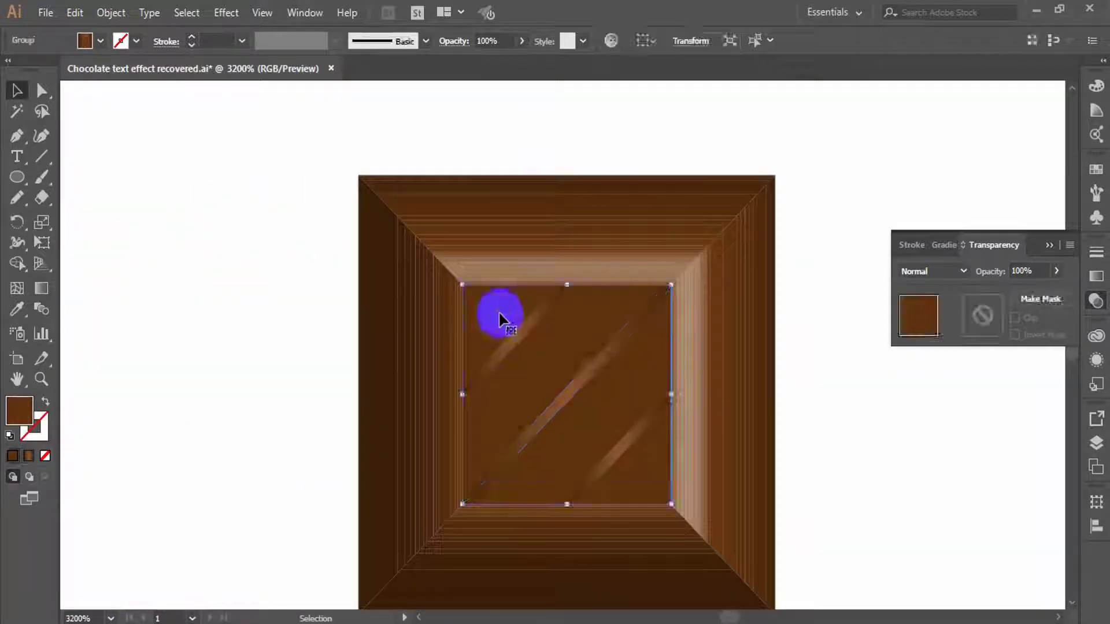
pyautogui.keyDown('shift'); pyautogui.click(513, 339); pyautogui.keyUp('shift')
pyautogui.keyDown('shift'); pyautogui.click(567, 391); pyautogui.keyUp('shift')
pyautogui.keyDown('shift'); pyautogui.click(621, 448); pyautogui.keyUp('shift')
pyautogui.hotkey('ctrl', 'g')
# Move the grouped inner square out of its bevelled frame to the blank artboard area on the frame's left, and deselect it
pyautogui.press('z')
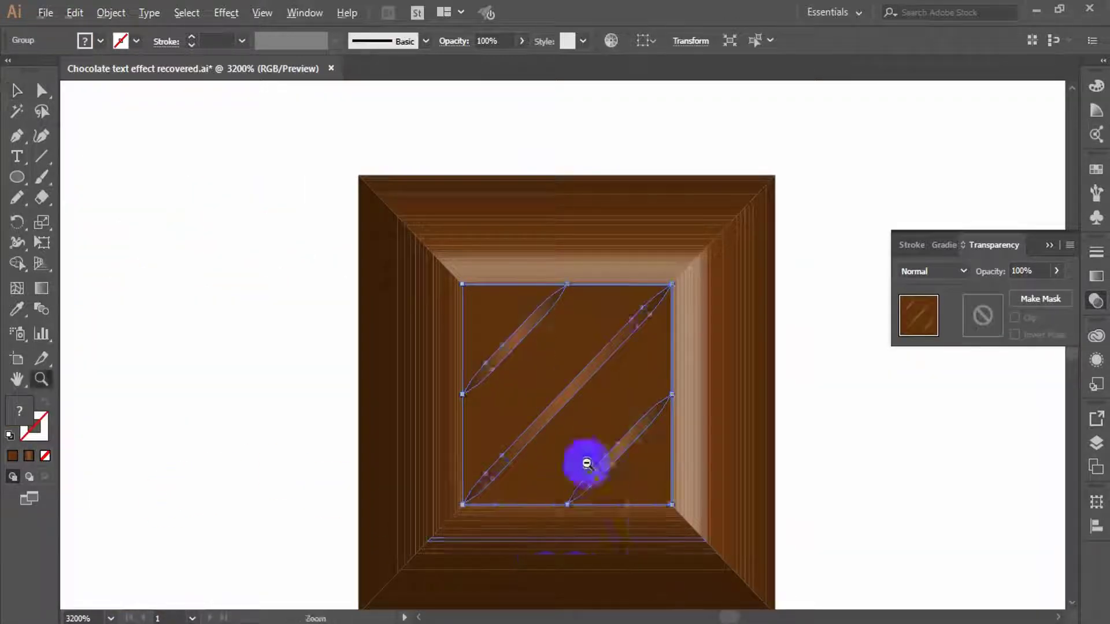
pyautogui.keyDown('alt'); pyautogui.click(574, 469); pyautogui.keyUp('alt')
pyautogui.keyDown('alt'); pyautogui.click(563, 316); pyautogui.keyUp('alt')
pyautogui.keyDown('alt'); pyautogui.click(555, 309); pyautogui.keyUp('alt')
pyautogui.keyDown('alt'); pyautogui.click(557, 315); pyautogui.keyUp('alt')
pyautogui.keyDown('alt'); pyautogui.click(572, 321); pyautogui.keyUp('alt')
pyautogui.keyDown('alt'); pyautogui.click(589, 327); pyautogui.keyUp('alt')
pyautogui.keyDown('alt'); pyautogui.click(667, 340); pyautogui.keyUp('alt')
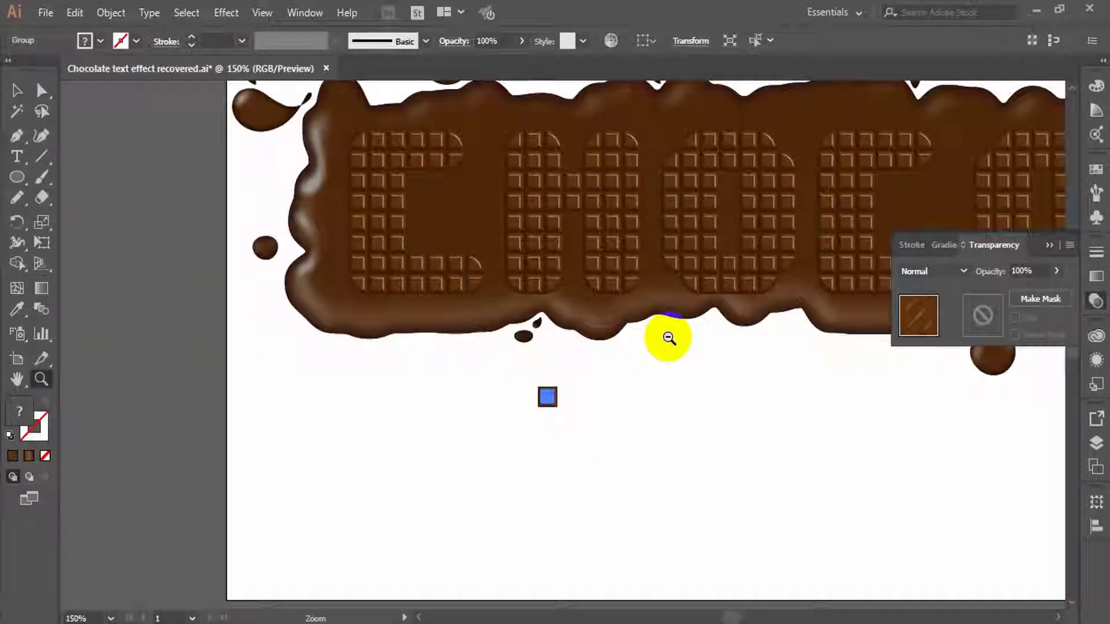
pyautogui.keyDown('alt'); pyautogui.click(490, 330); pyautogui.keyUp('alt')
pyautogui.click(524, 484)
pyautogui.moveTo(481, 386); pyautogui.dragTo(366, 403)
pyautogui.click(394, 409)
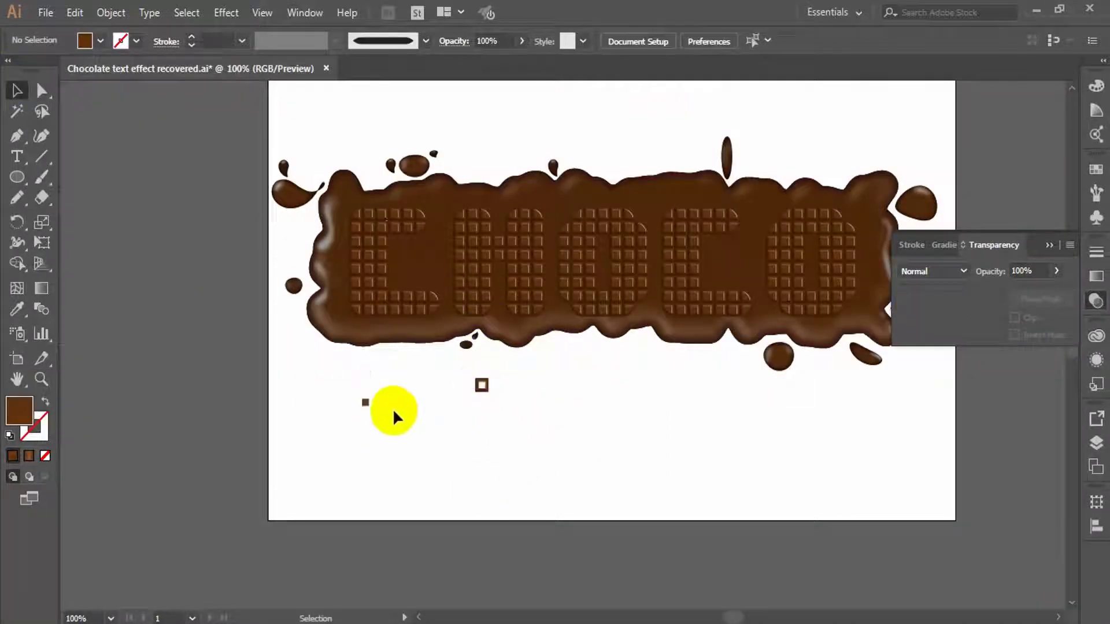
# Place the decorated inner square over a square in the middle column of the first C's stem
pyautogui.press('z')
pyautogui.click(396, 393)
pyautogui.click(694, 286)
pyautogui.moveTo(754, 310); pyautogui.dragTo(505, 345)
pyautogui.click(15, 91)
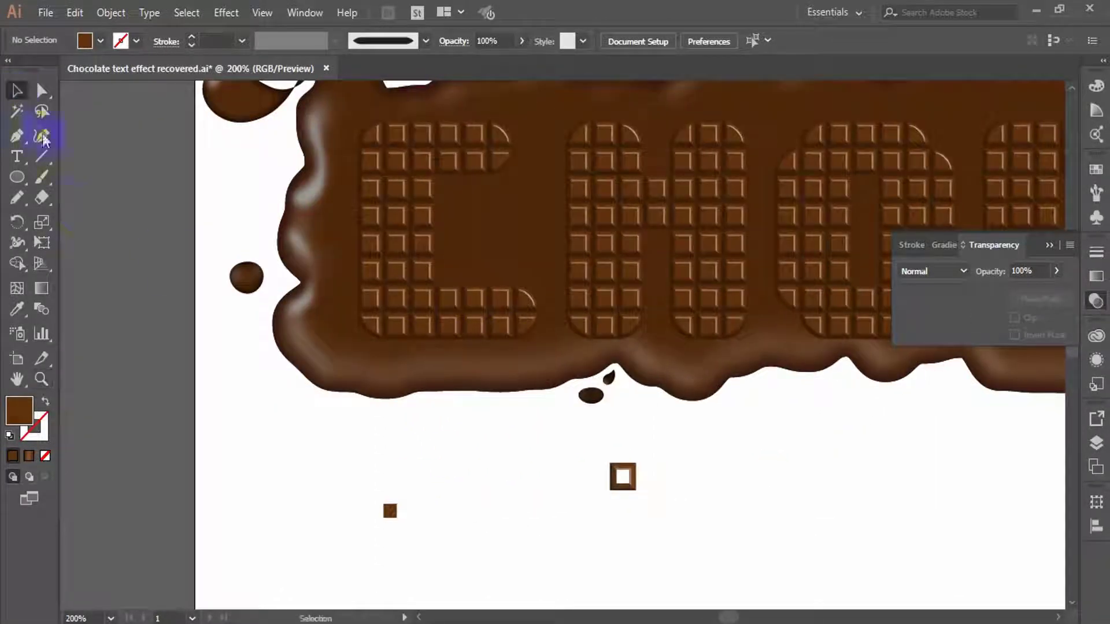
pyautogui.moveTo(390, 510); pyautogui.dragTo(398, 190)
pyautogui.click(460, 434)
# Duplicate the decorated square down the first C's stem, and copy decorated squares onto the H's left stem
pyautogui.hotkey('ctrl', 'd')
pyautogui.hotkey('ctrl', 'd')
pyautogui.hotkey('ctrl', 'd')
pyautogui.hotkey('ctrl', 'd')
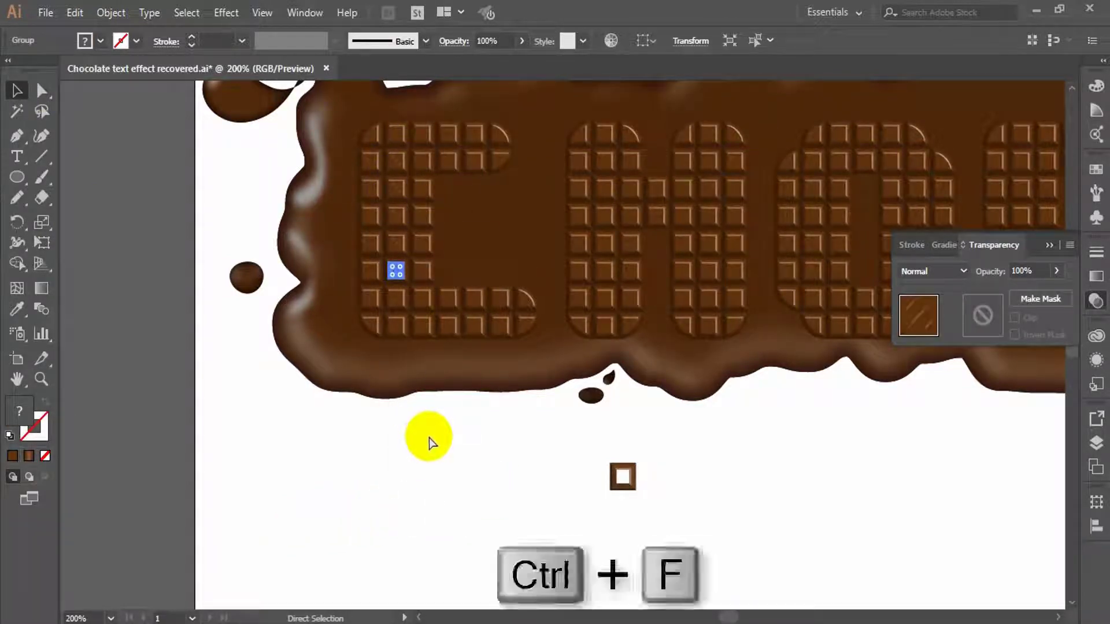
pyautogui.click(428, 436)
pyautogui.moveTo(395, 293); pyautogui.dragTo(605, 163)
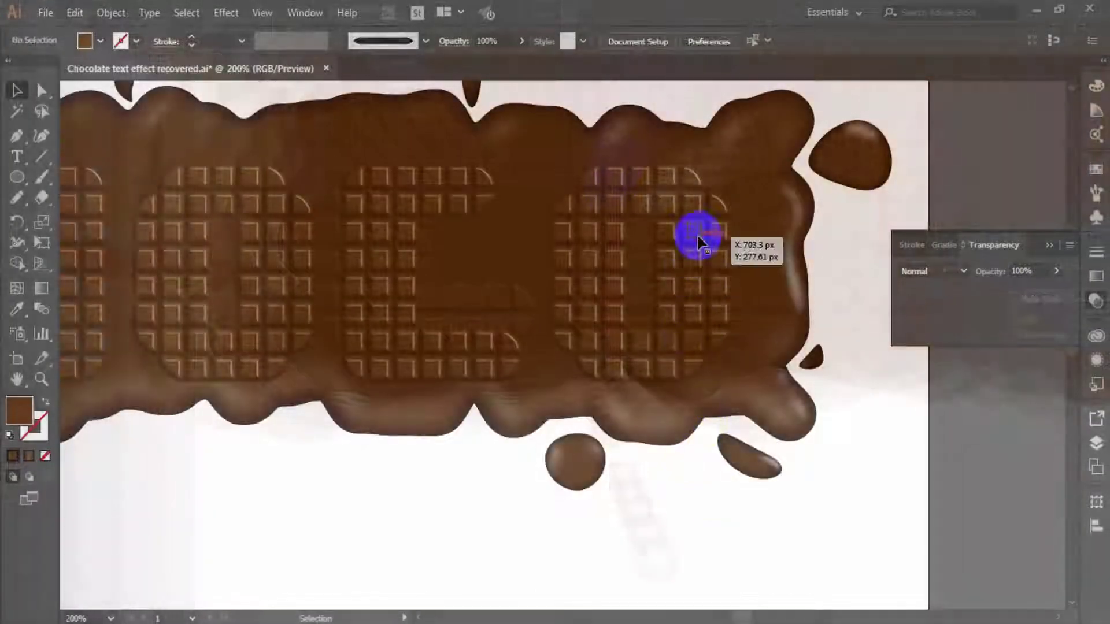
# Copy the decorated square onto the remaining inner-ring squares at the upper part of the last O, and deselect it
pyautogui.moveTo(696, 235); pyautogui.dragTo(665, 208)
pyautogui.click(704, 480)
pyautogui.click(683, 504)
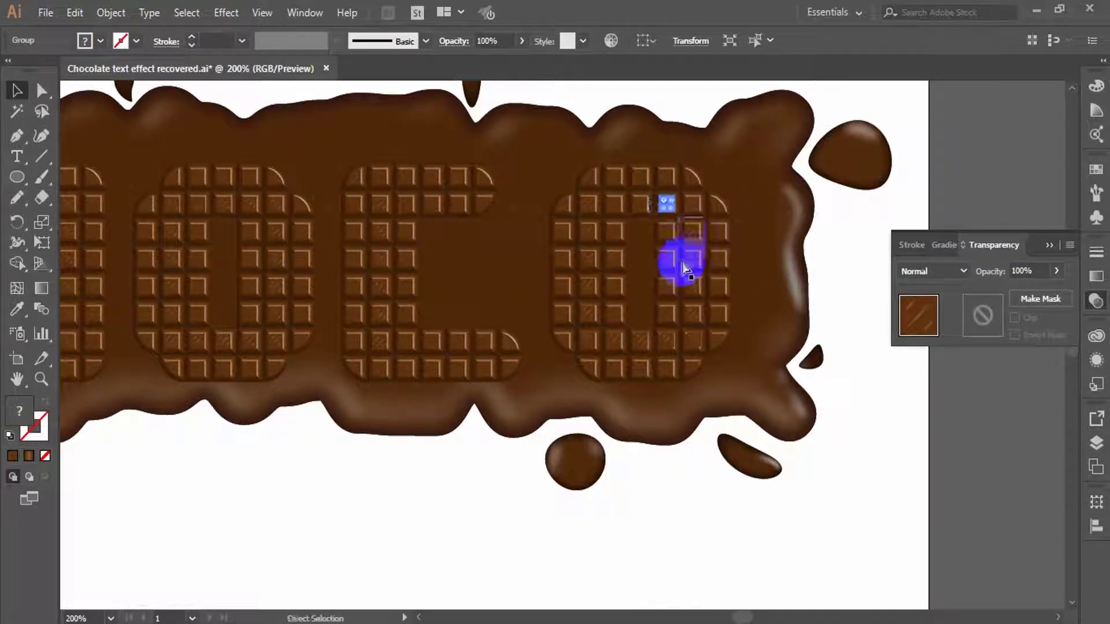
pyautogui.click(658, 460)
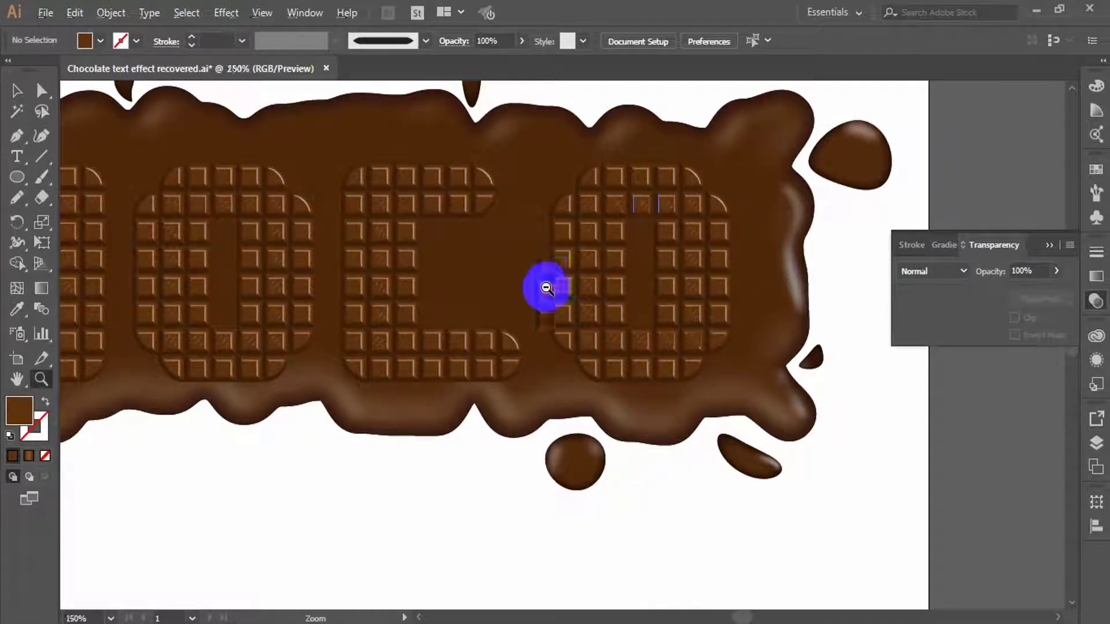
# Place a copy of the chocolate H on the blank artboard below the lettering and deselect it
pyautogui.keyDown('alt'); pyautogui.click(512, 298); pyautogui.keyUp('alt')
pyautogui.keyDown('alt'); pyautogui.click(511, 399); pyautogui.keyUp('alt')
pyautogui.keyDown('alt'); pyautogui.click(511, 401); pyautogui.keyUp('alt')
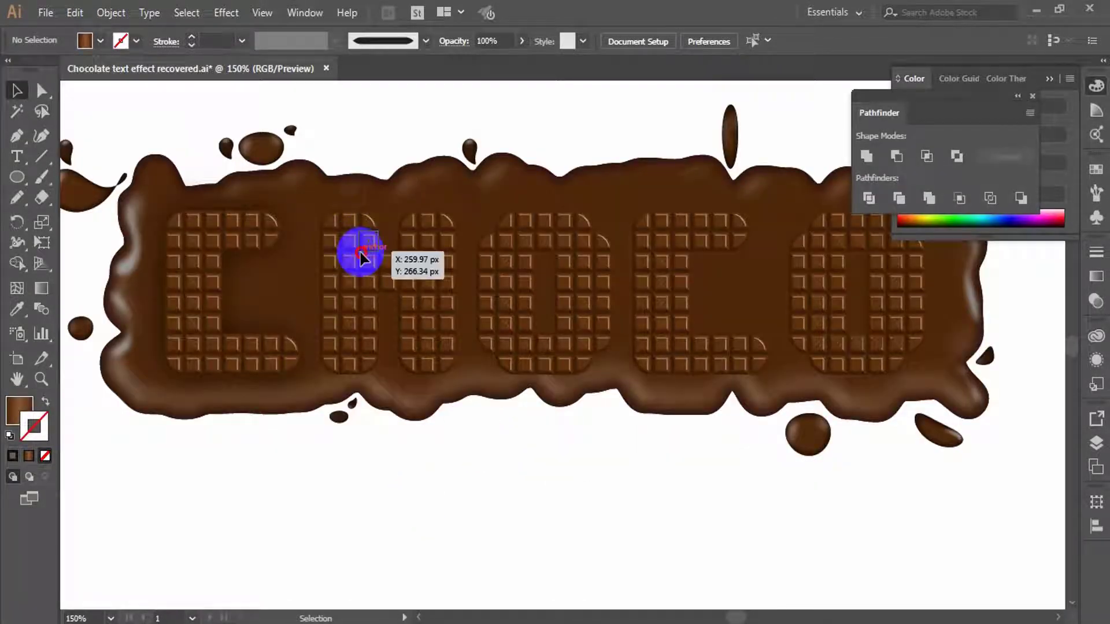
pyautogui.click(363, 256)
pyautogui.moveTo(367, 330); pyautogui.dragTo(354, 497)
pyautogui.click(540, 490)
pyautogui.scroll(-1, 540, 488)
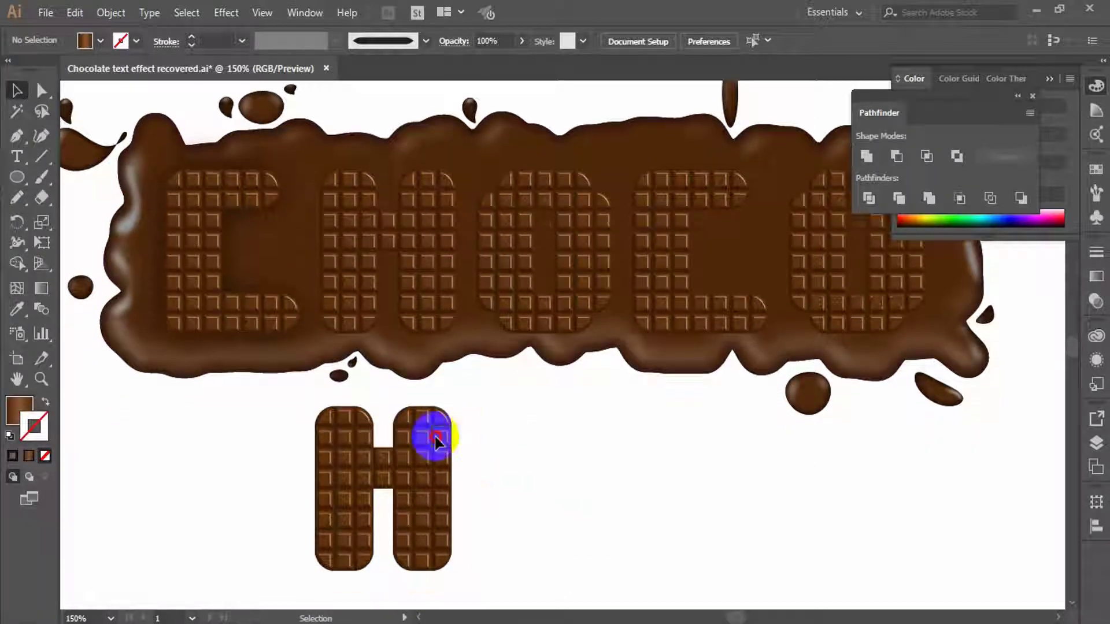
# Unite the copied H into a single shape and fill it with solid dark brown 261102
pyautogui.click(434, 439)
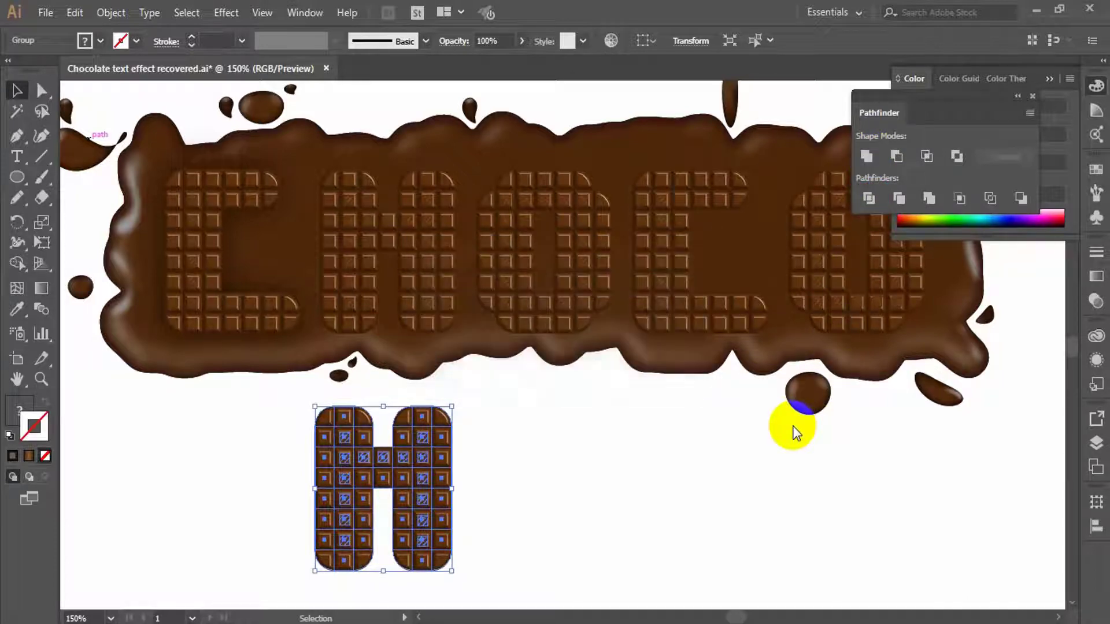
pyautogui.click(19, 410)
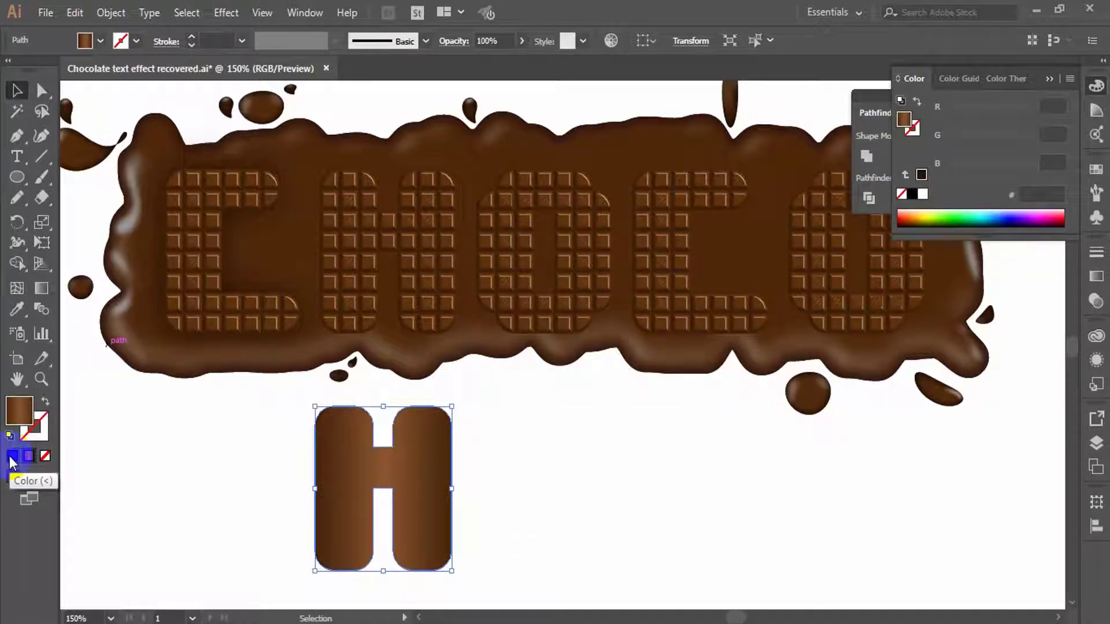
pyautogui.click(12, 458)
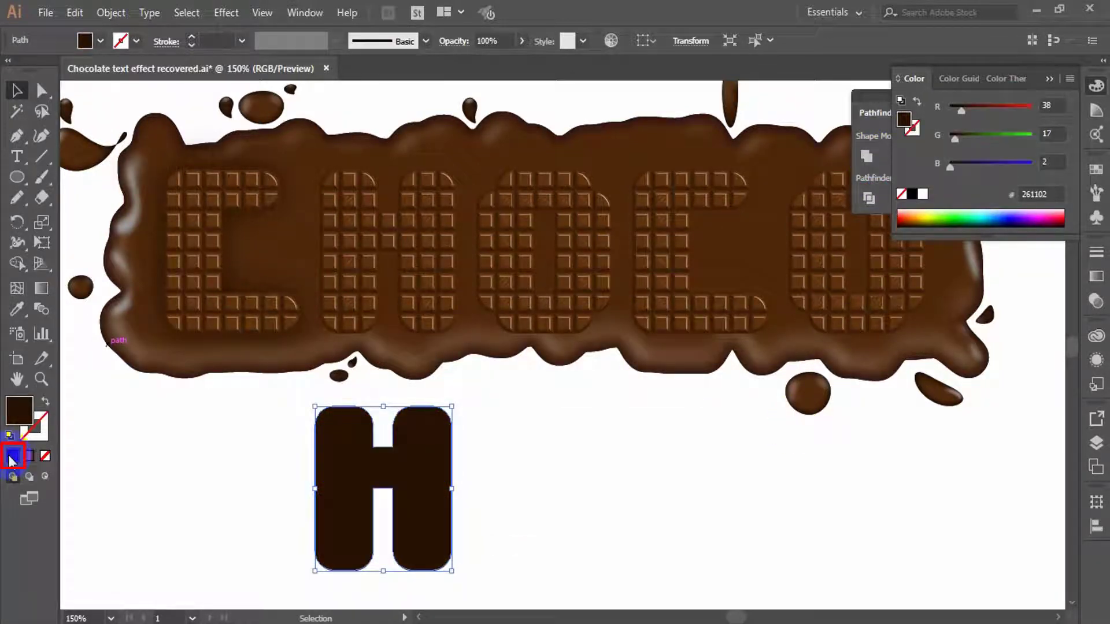
# Apply a Gaussian Blur with a 49.1-pixel radius to the dark brown H
pyautogui.click(225, 12)
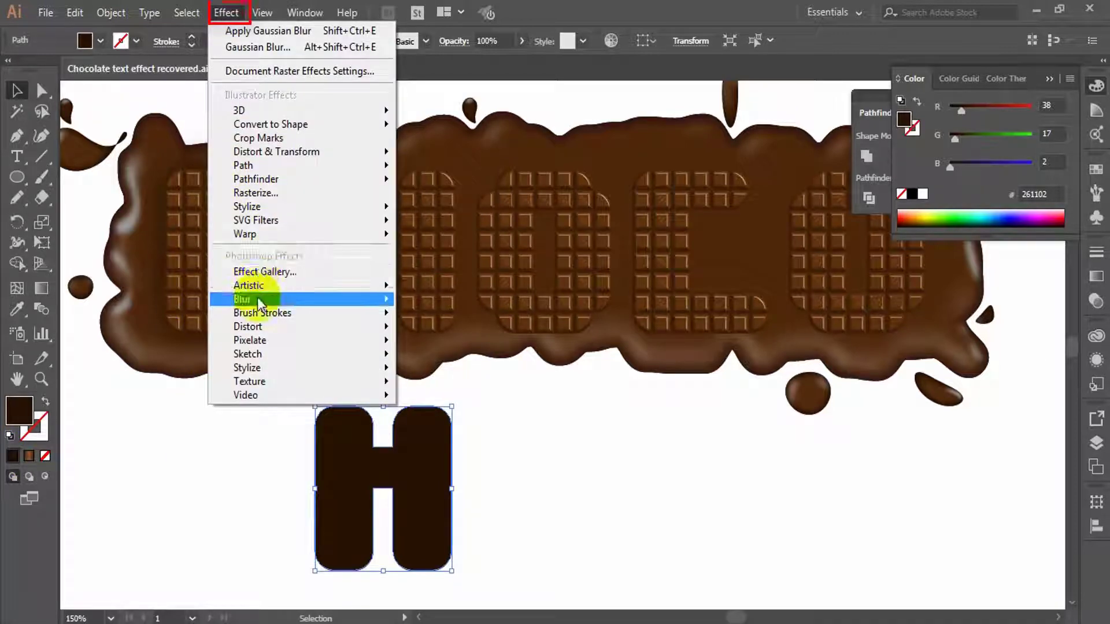
pyautogui.moveTo(289, 299)
pyautogui.click(498, 306)
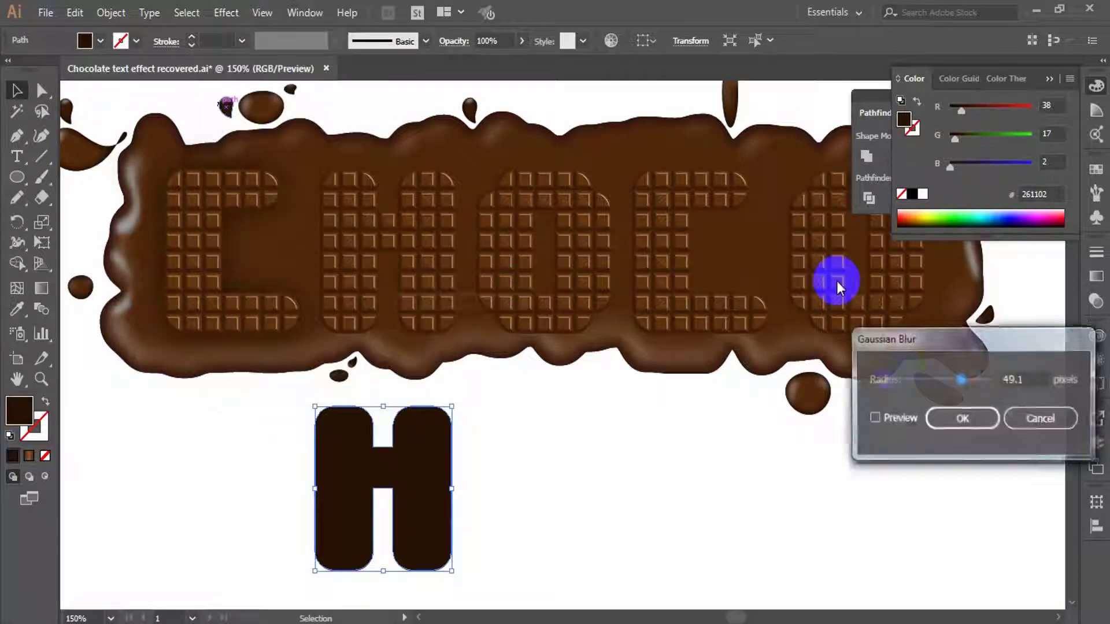
pyautogui.click(874, 418)
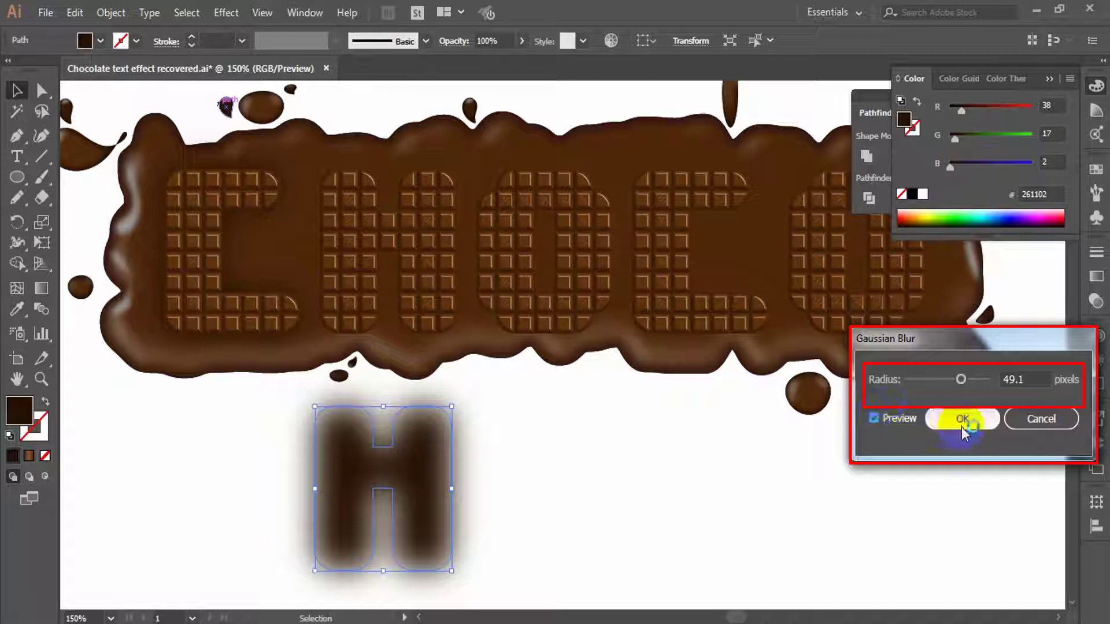
pyautogui.click(976, 433)
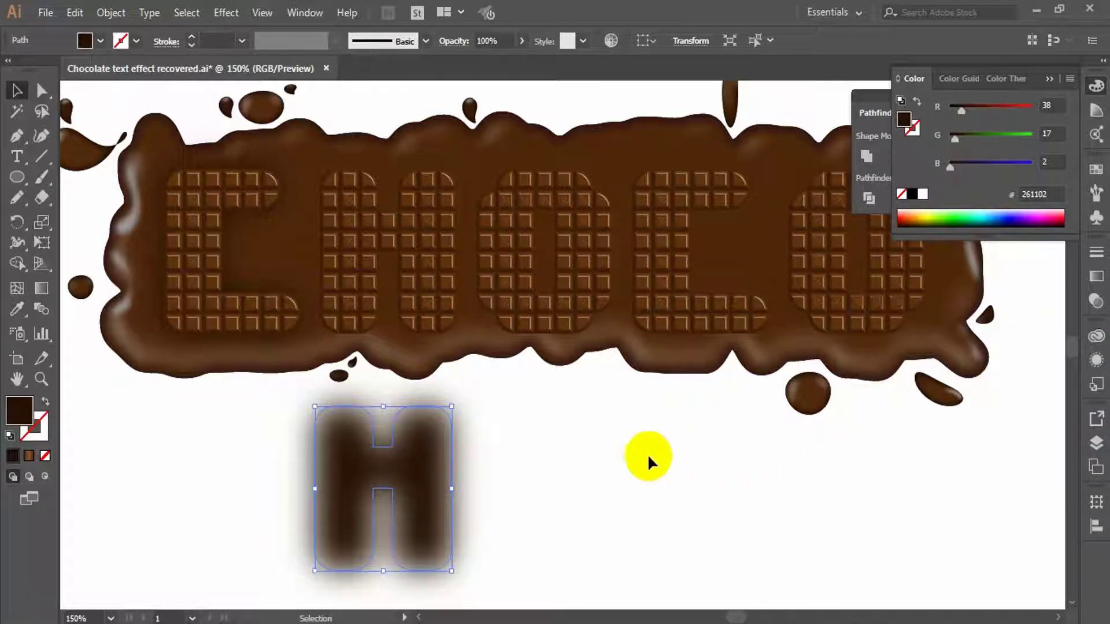
# Move the blurred H onto the lettering, bring the chocolate H to the front, and align the blurred shape behind it as a shadow
pyautogui.click(479, 489)
pyautogui.moveTo(480, 489); pyautogui.dragTo(518, 216)
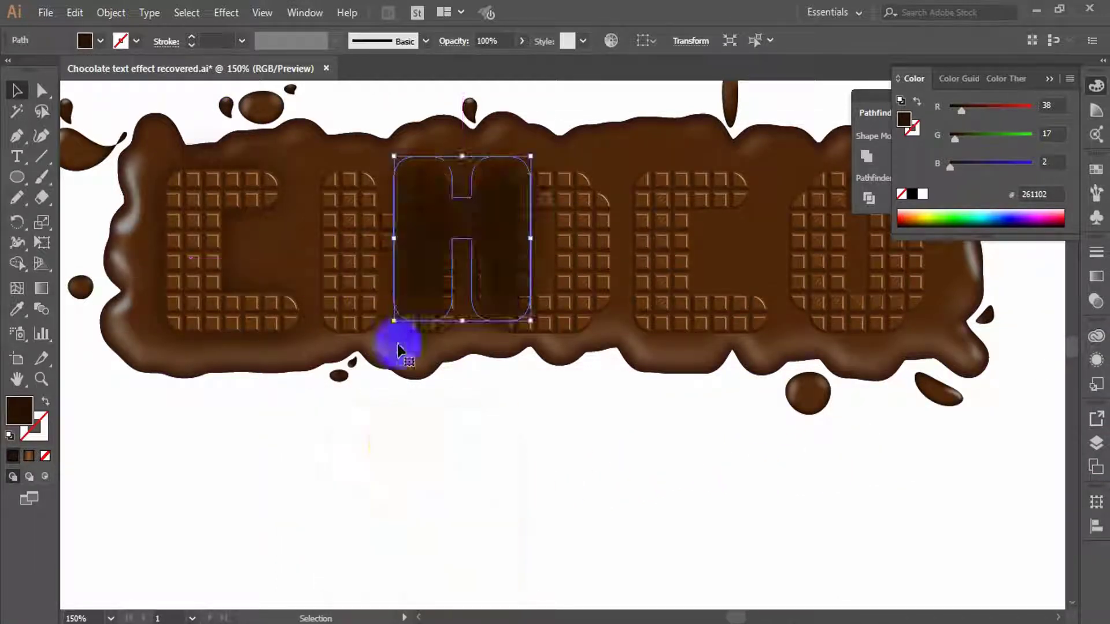
pyautogui.click(355, 266)
pyautogui.rightClick(355, 260)
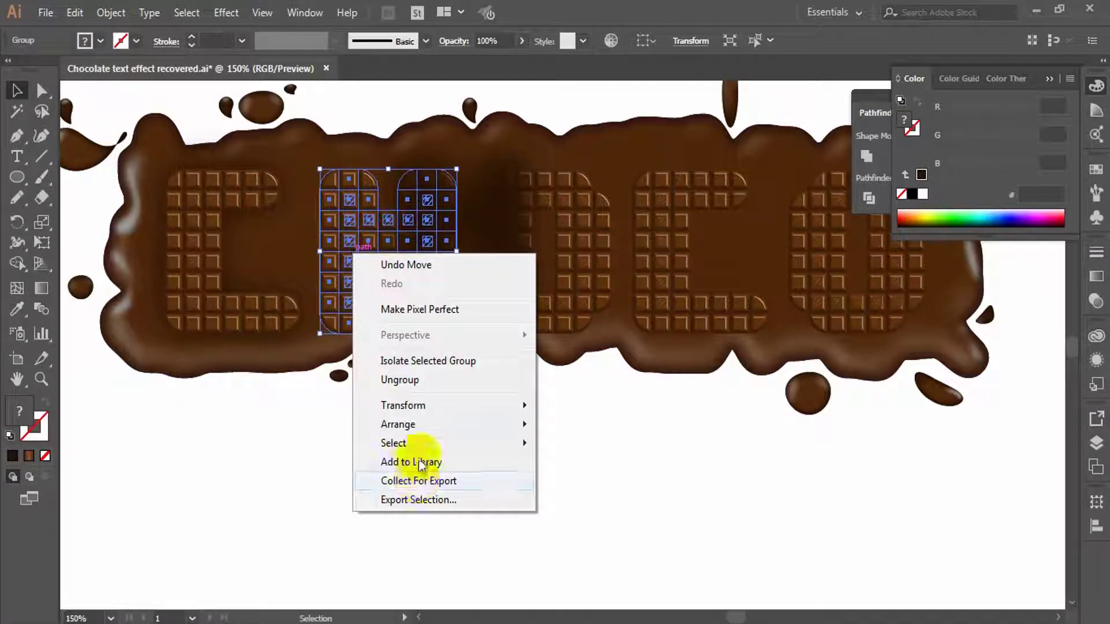
pyautogui.moveTo(523, 434)
pyautogui.click(586, 424)
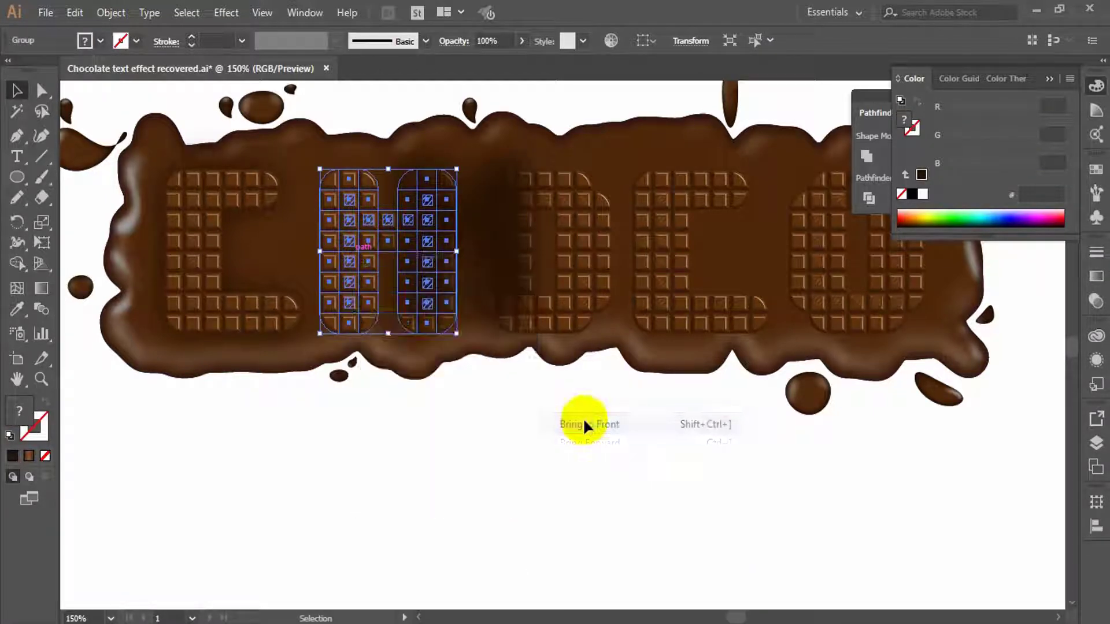
pyautogui.click(488, 330)
pyautogui.moveTo(454, 271); pyautogui.dragTo(416, 280)
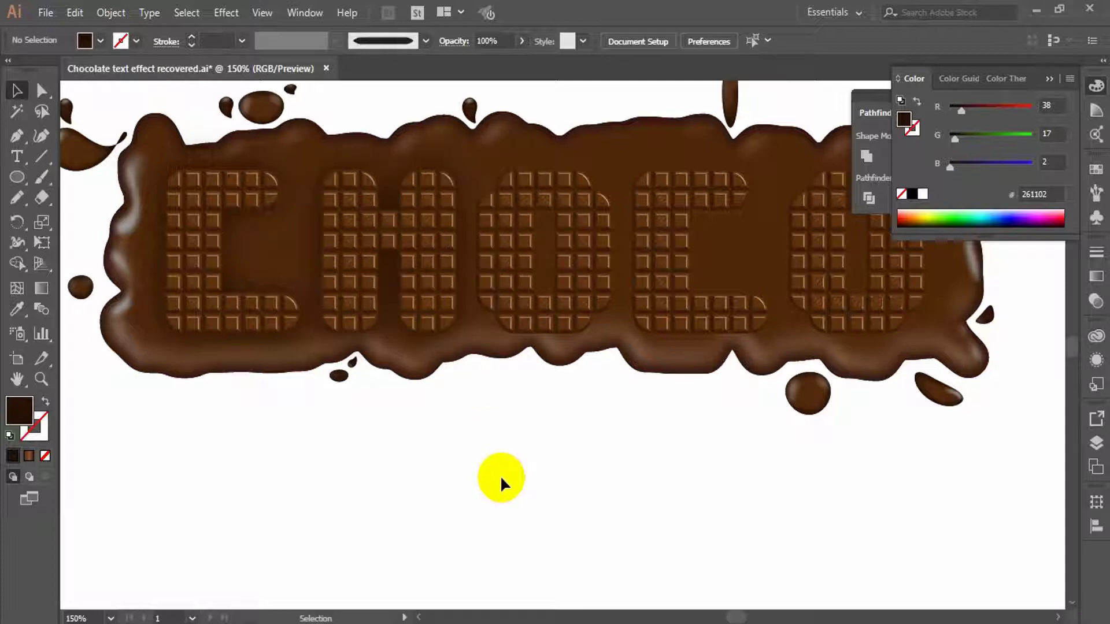
# Place a copy of the first chocolate O on the blank artboard below the lettering
pyautogui.click(516, 246)
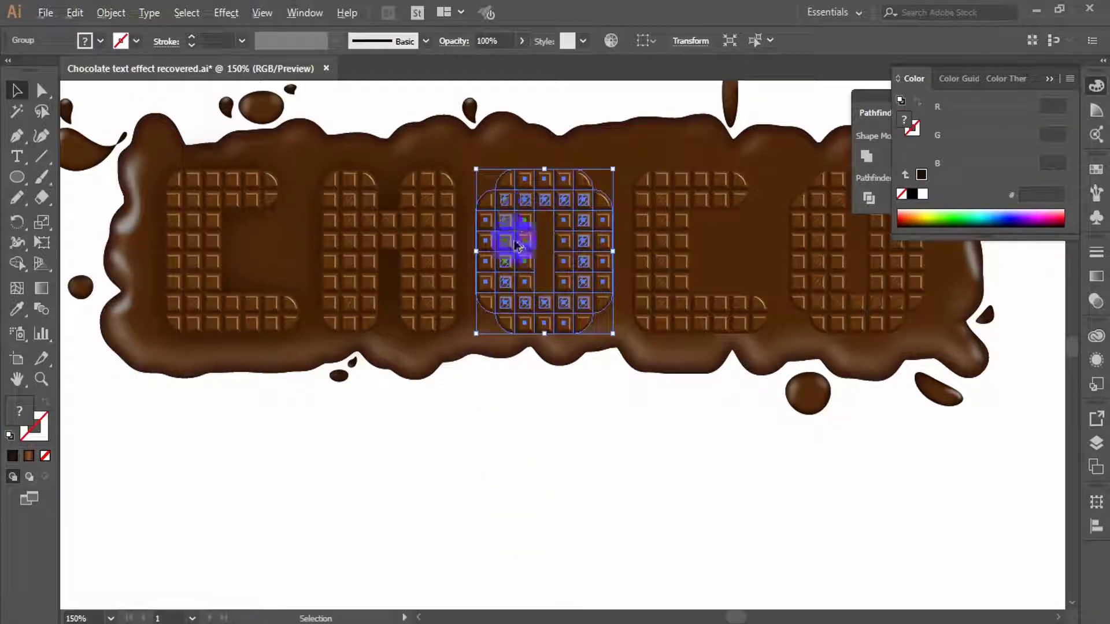
pyautogui.moveTo(517, 246); pyautogui.dragTo(546, 492)
pyautogui.click(1008, 128)
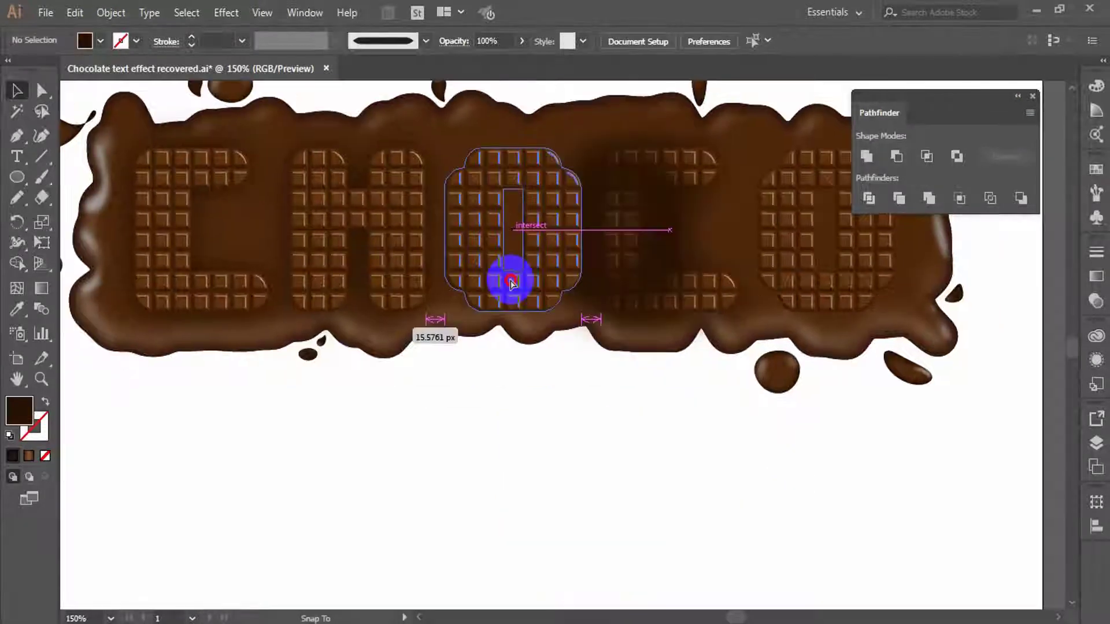
# Position a copy of the O's blurred shadow on the last O, bring that chocolate O to the front, and deselect it
pyautogui.moveTo(508, 278); pyautogui.dragTo(510, 279)
pyautogui.moveTo(588, 240); pyautogui.dragTo(899, 239)
pyautogui.click(886, 483)
pyautogui.scroll(3, 886, 484)
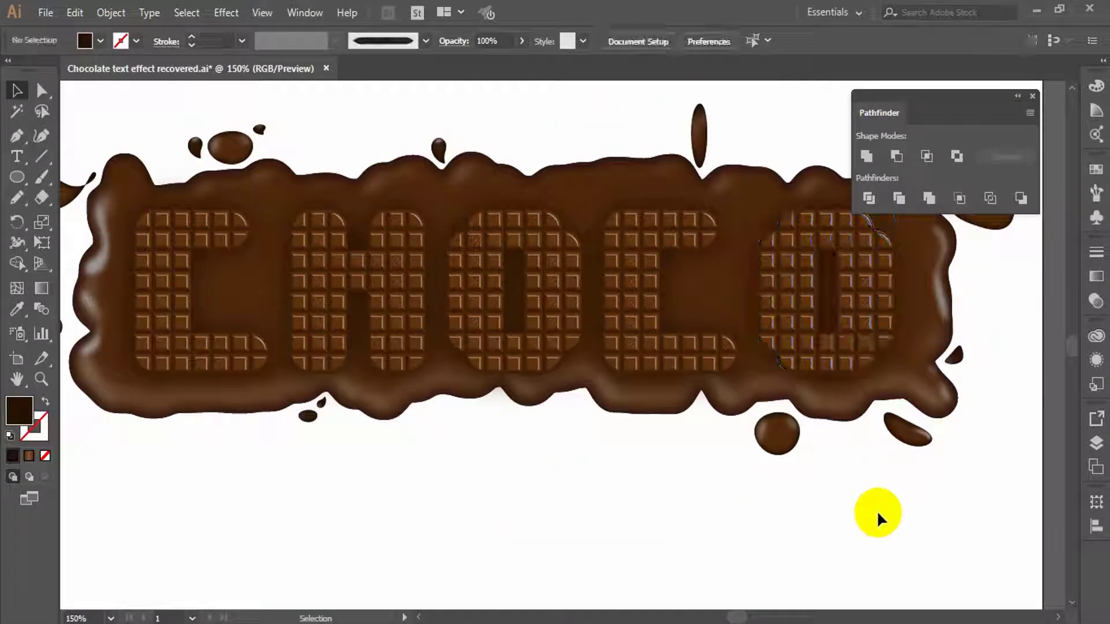
pyautogui.click(771, 302)
pyautogui.hotkey('ctrl', 'shift', ']')
pyautogui.click(884, 531)
pyautogui.click(677, 445)
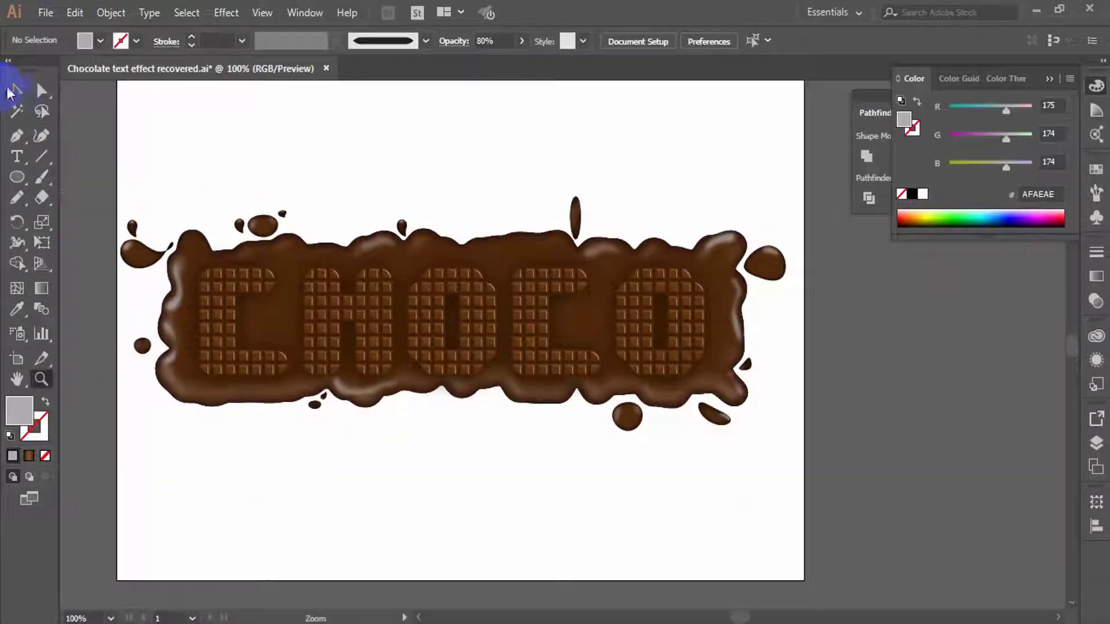
# Save the artwork on the Desktop as an Adobe Illustrator file named Chocolate text effect Final
pyautogui.click(45, 12)
pyautogui.click(90, 156)
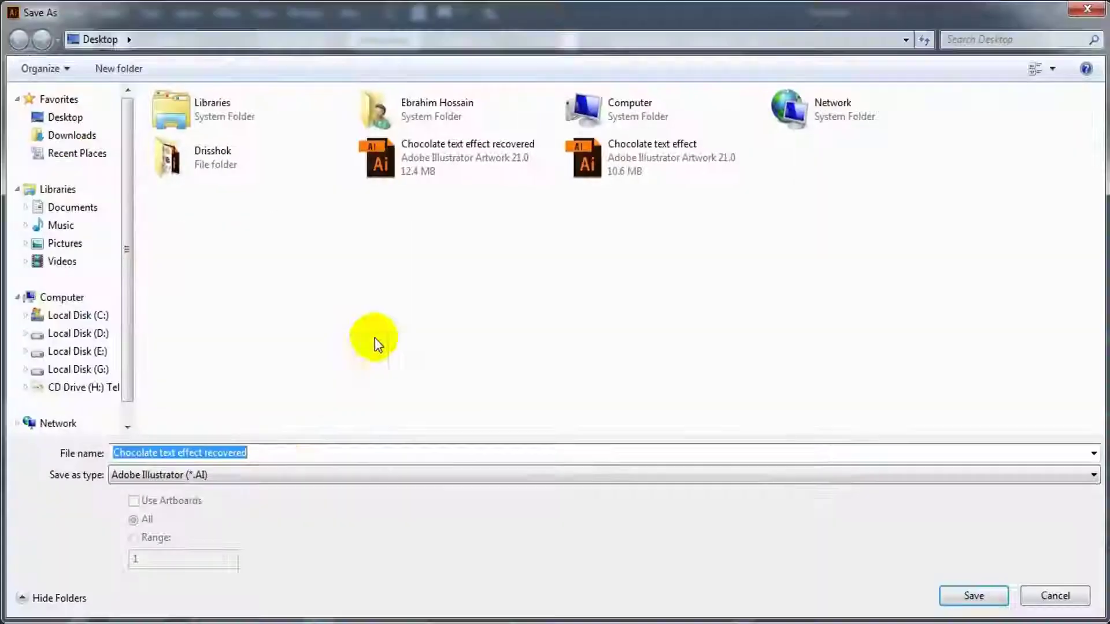
pyautogui.moveTo(251, 453); pyautogui.dragTo(204, 452)
pyautogui.press('BackSpace')
pyautogui.write('Final')
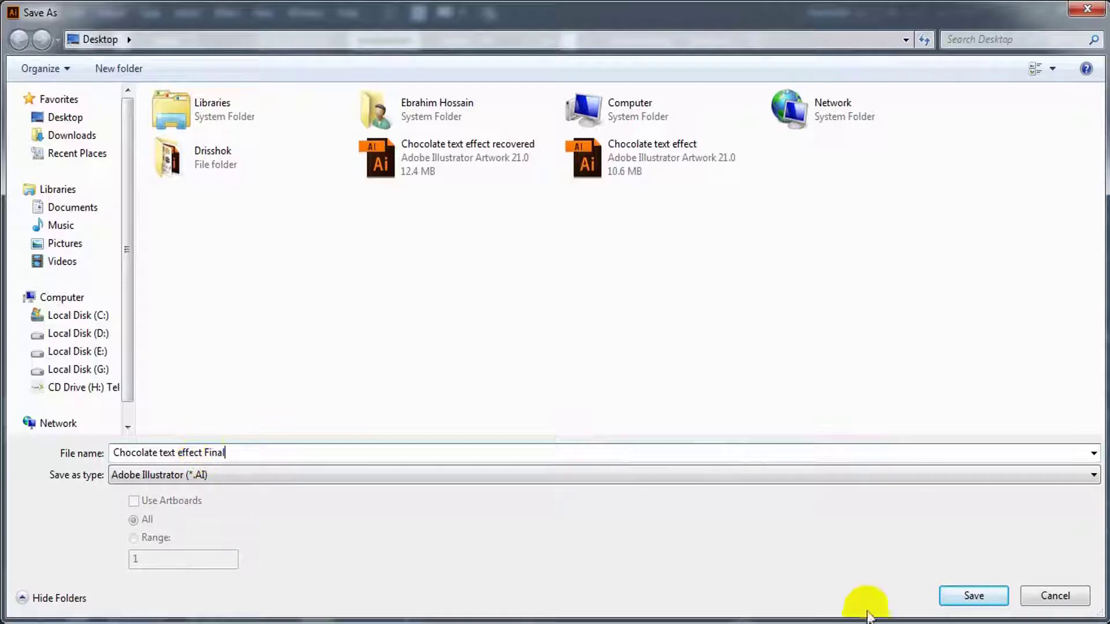
pyautogui.click(969, 601)
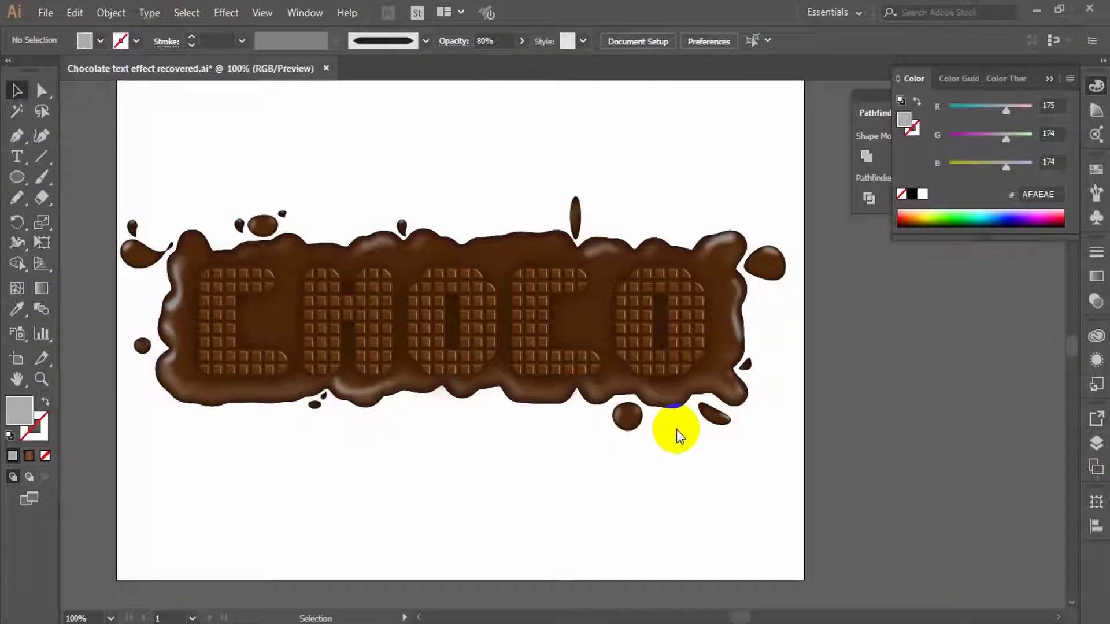